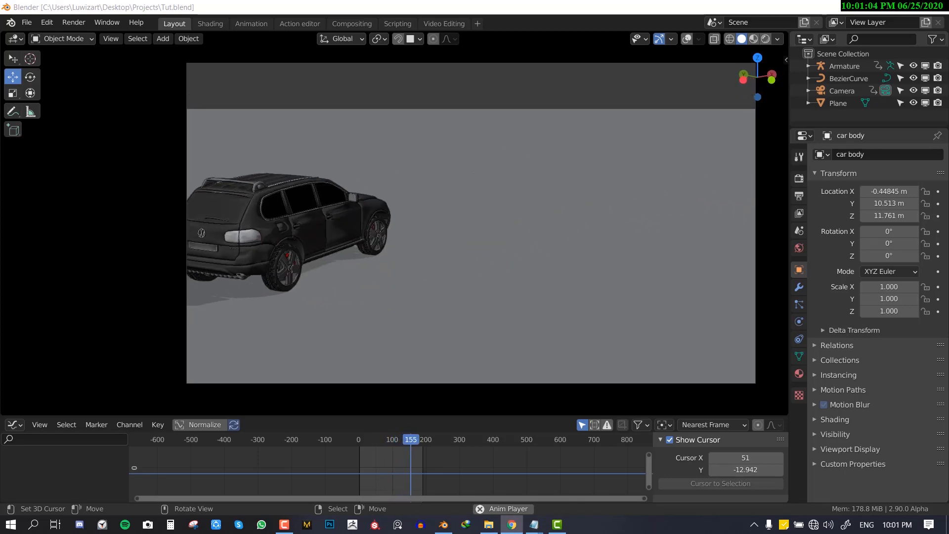
Step: Switch to the browser and examine the VW Touareg model page on Free3D, including its preview, specifications and file formats
{"action": "left_click_drag", "start_coordinate": [946, 70], "coordinate": [435, 3]}
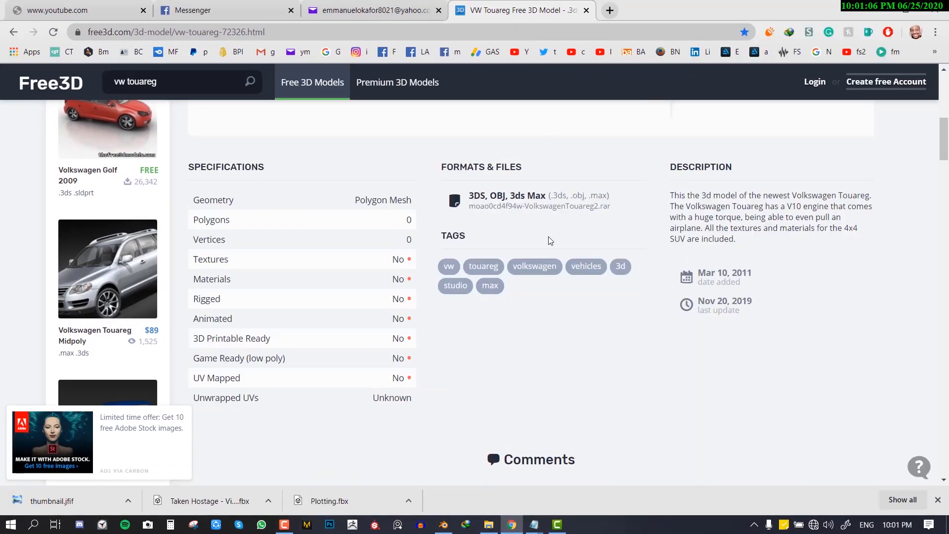
{"action": "scroll", "coordinate": [550, 241], "scroll_direction": "up", "scroll_amount": 10}
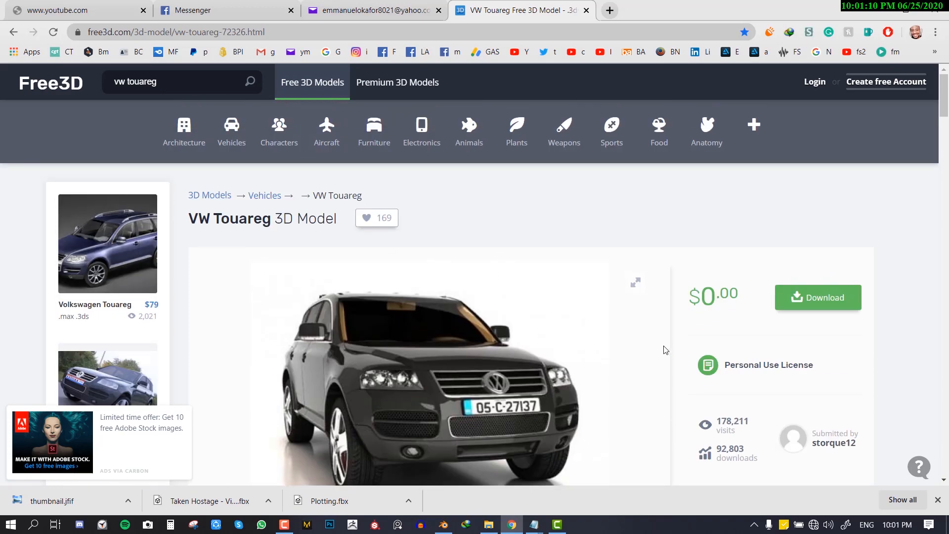
{"action": "scroll", "coordinate": [673, 334], "scroll_direction": "down", "scroll_amount": 3}
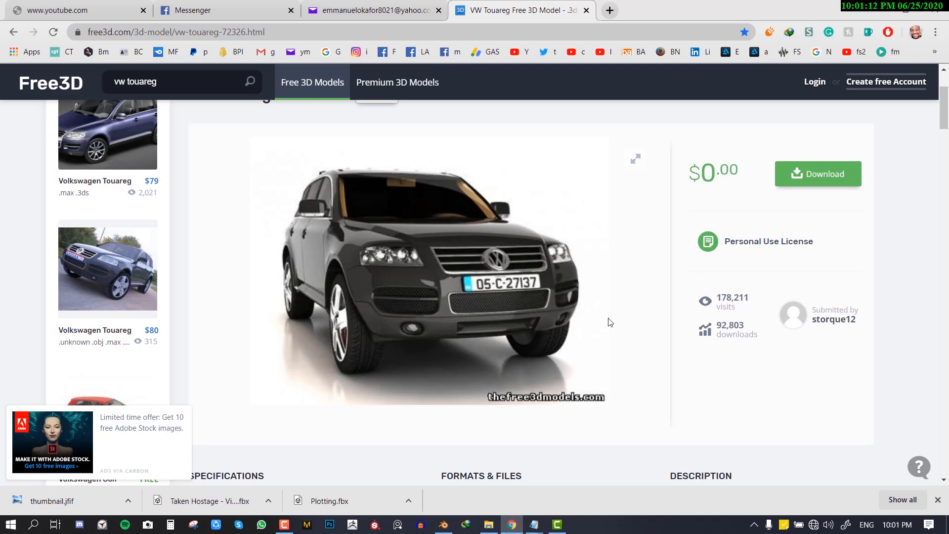
{"action": "scroll", "coordinate": [371, 372], "scroll_direction": "down", "scroll_amount": 3}
{"action": "scroll", "coordinate": [452, 311], "scroll_direction": "up", "scroll_amount": 6}
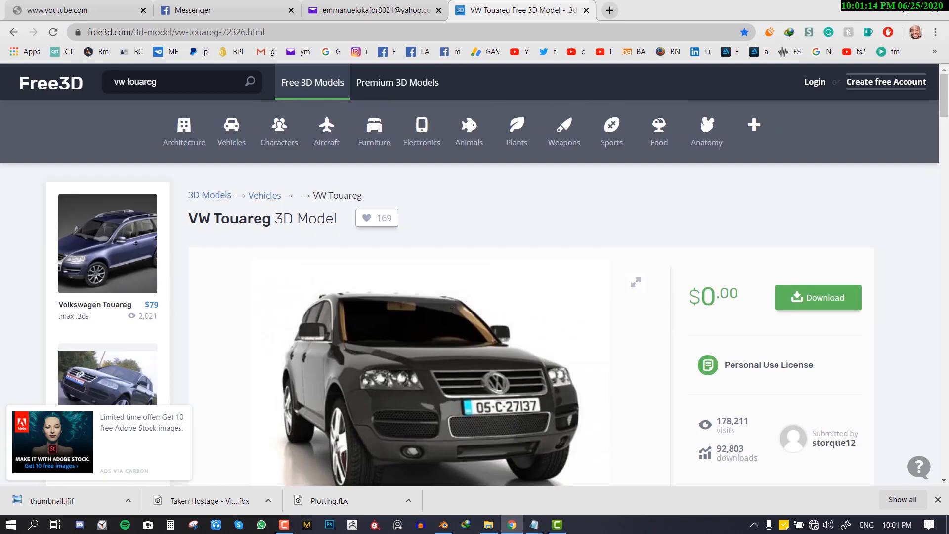
{"action": "scroll", "coordinate": [522, 357], "scroll_direction": "down", "scroll_amount": 3}
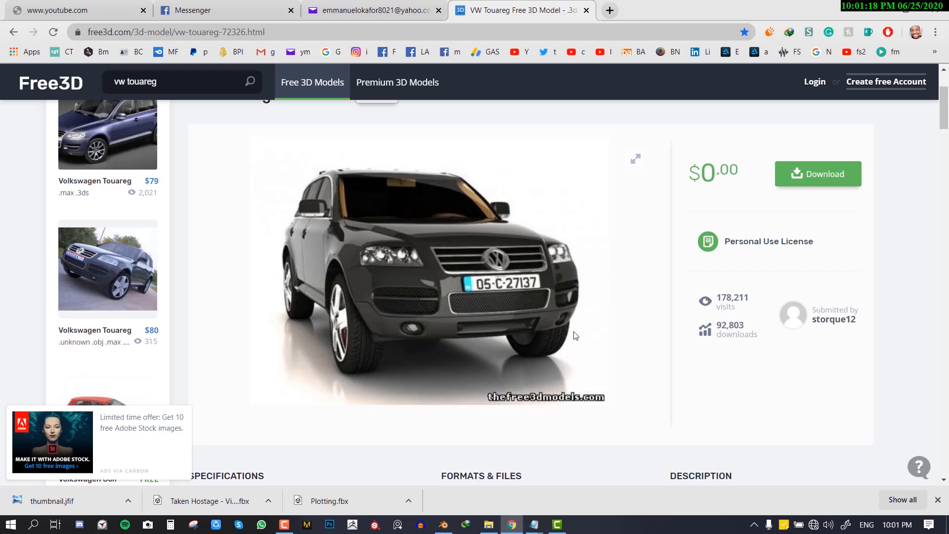
{"action": "scroll", "coordinate": [576, 336], "scroll_direction": "down", "scroll_amount": 6}
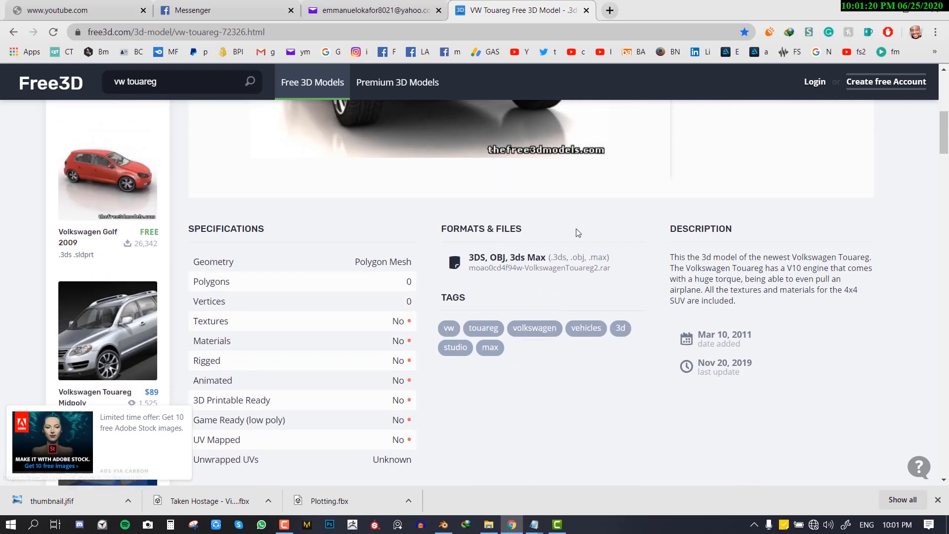
{"action": "scroll", "coordinate": [705, 216], "scroll_direction": "up", "scroll_amount": 7}
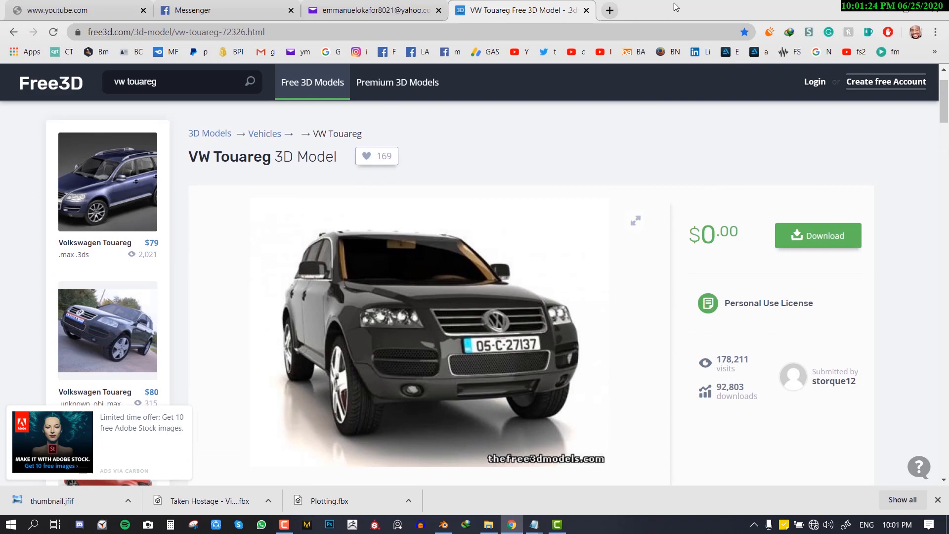
Step: Switch back to Blender, stop the animation playback and turn on the viewport overlays
{"action": "left_click_drag", "start_coordinate": [676, 7], "coordinate": [497, 2]}
{"action": "left_click_drag", "start_coordinate": [704, 9], "coordinate": [948, 524]}
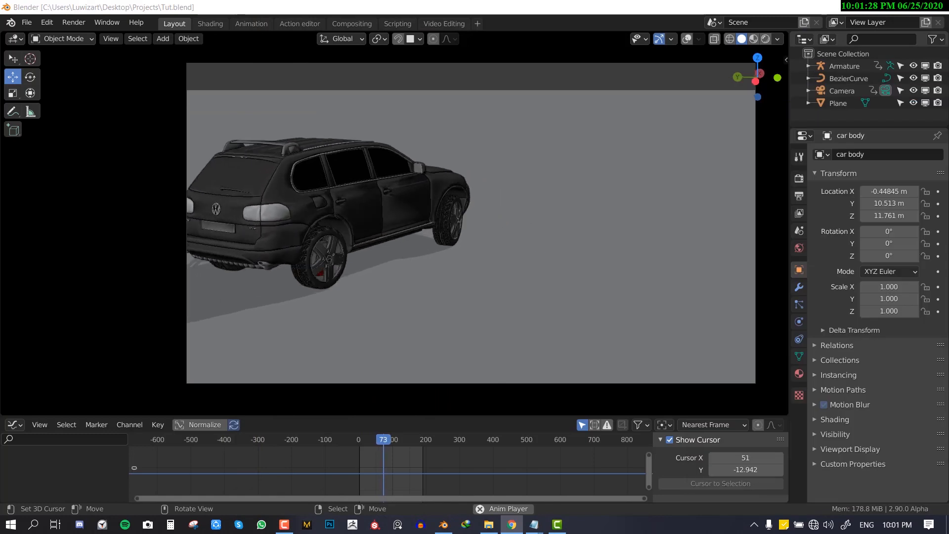
{"action": "left_click", "coordinate": [316, 262]}
{"action": "key", "text": "space"}
{"action": "middle_click_drag", "start_coordinate": [598, 218], "coordinate": [551, 250], "text": "shift"}
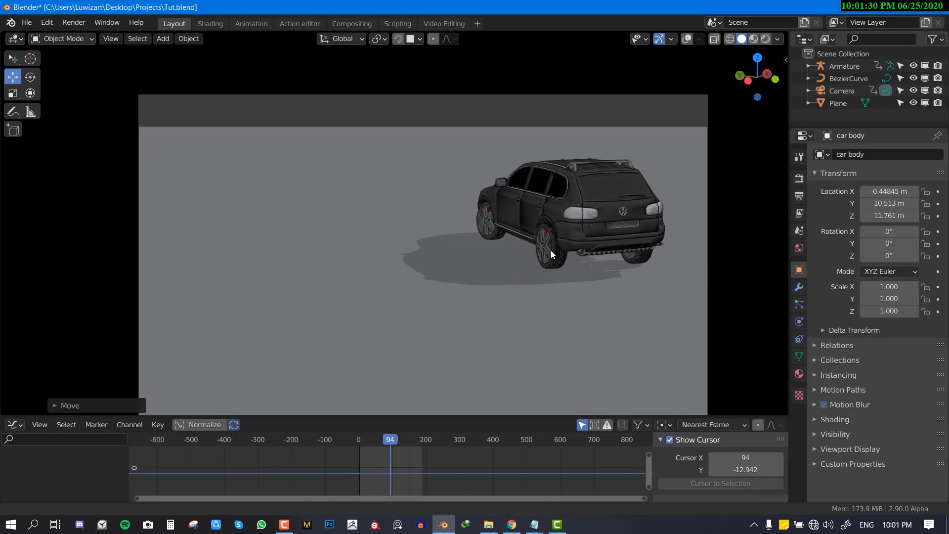
{"action": "key", "text": "alt+shift+z"}
Step: Inspect the car body in X-ray and replay the animation from outside the camera view
{"action": "right_click", "coordinate": [601, 200]}
{"action": "key", "text": "alt+z"}
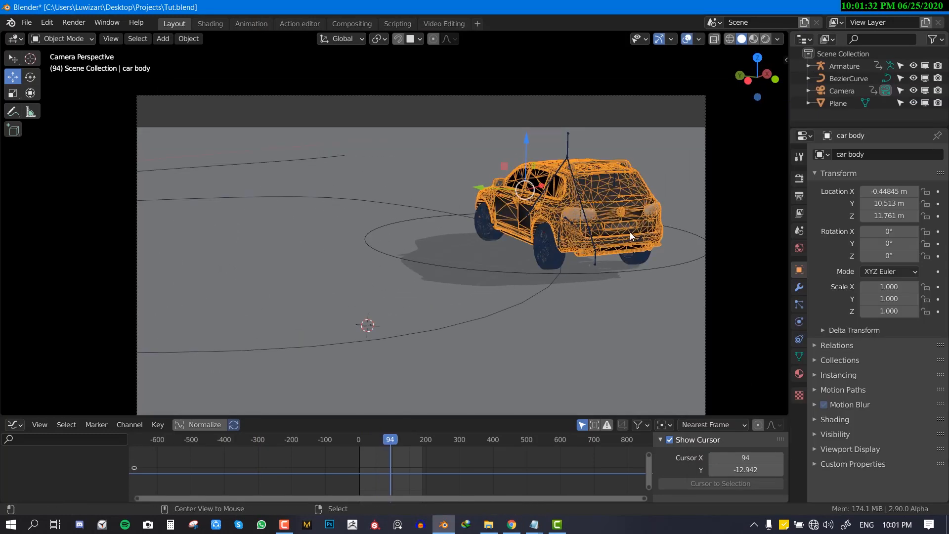
{"action": "middle_click_drag", "start_coordinate": [630, 232], "coordinate": [511, 174]}
{"action": "key", "text": "alt+z"}
{"action": "key", "text": "space"}
{"action": "key", "text": "space"}
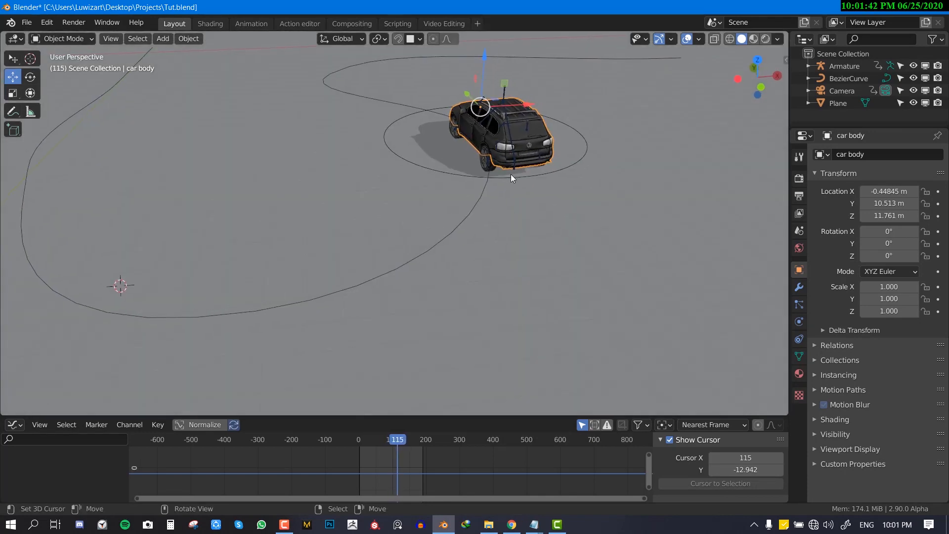
Step: Select the car's armature, disable its Child Of constraint targeting the Empty, and frame the car
{"action": "left_click", "coordinate": [510, 171]}
{"action": "left_click", "coordinate": [512, 132]}
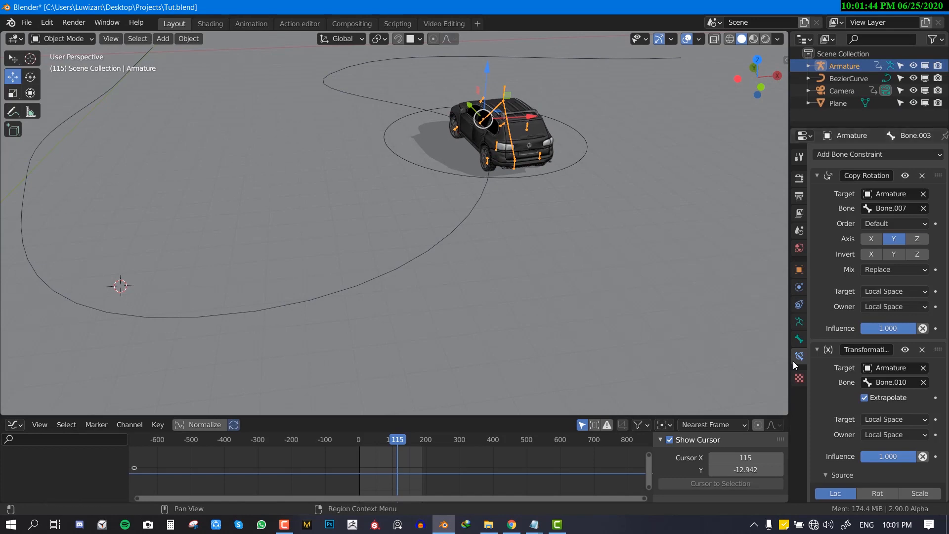
{"action": "left_click", "coordinate": [799, 305]}
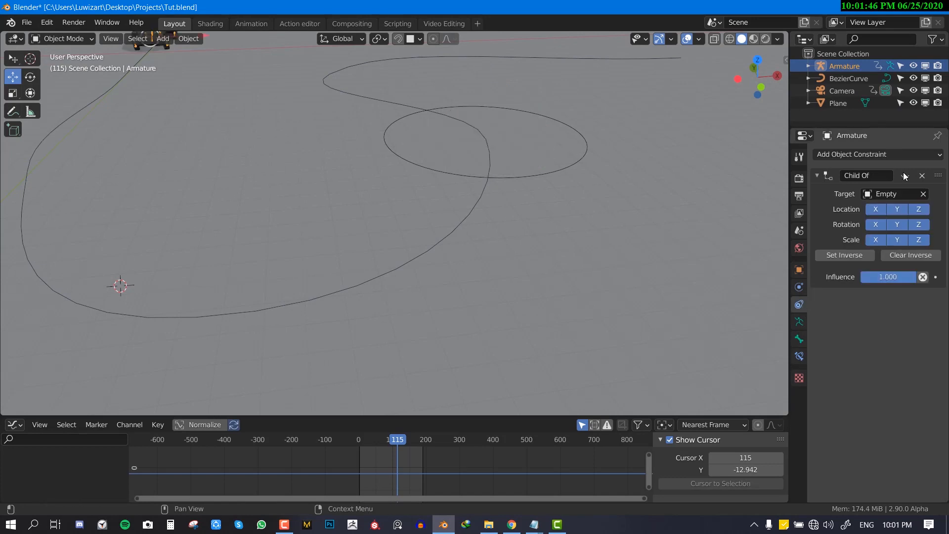
{"action": "key", "text": "KP_Decimal"}
{"action": "middle_click_drag", "start_coordinate": [471, 299], "coordinate": [362, 269]}
{"action": "left_click_drag", "start_coordinate": [497, 416], "coordinate": [492, 346]}
Step: In pose mode, set the Generator modifier's x coefficient to 0 on the X Euler Rotation curves of Bone.003 and Bone.001
{"action": "left_click", "coordinate": [488, 269]}
{"action": "middle_click_drag", "start_coordinate": [488, 269], "coordinate": [277, 274]}
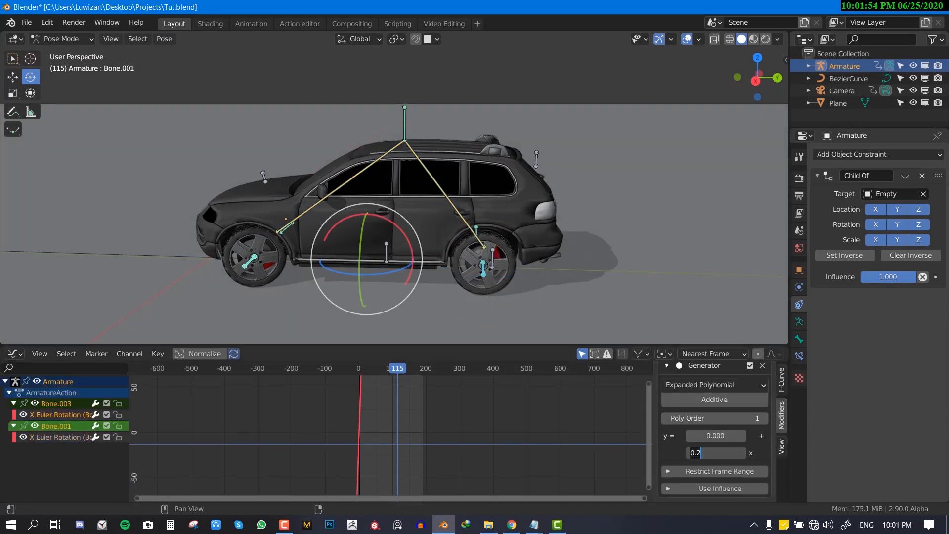
{"action": "left_click", "coordinate": [55, 404]}
{"action": "left_click", "coordinate": [69, 437]}
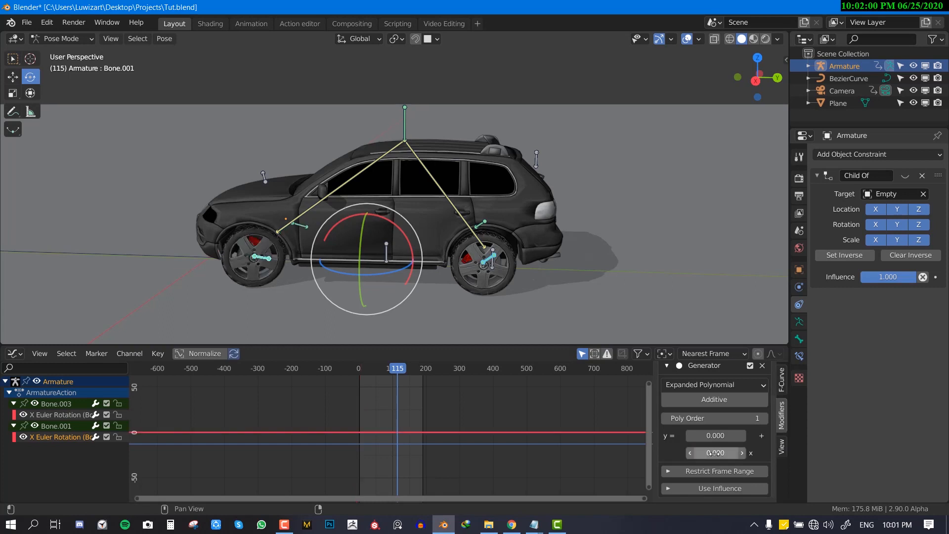
Step: Remove the Noise modifier from the Y Location curve of Bone.008 above the roof and delete the bone's location animation
{"action": "left_click", "coordinate": [410, 147]}
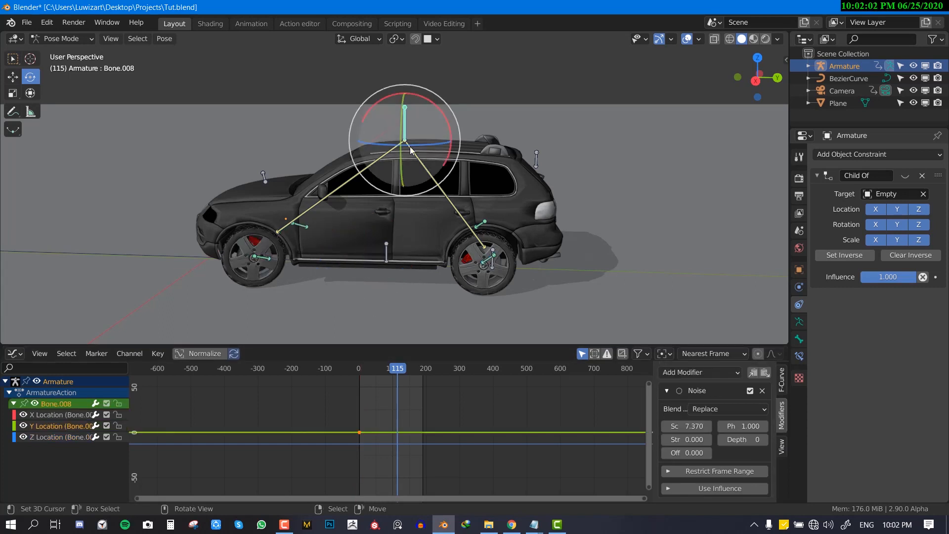
{"action": "left_click", "coordinate": [420, 415]}
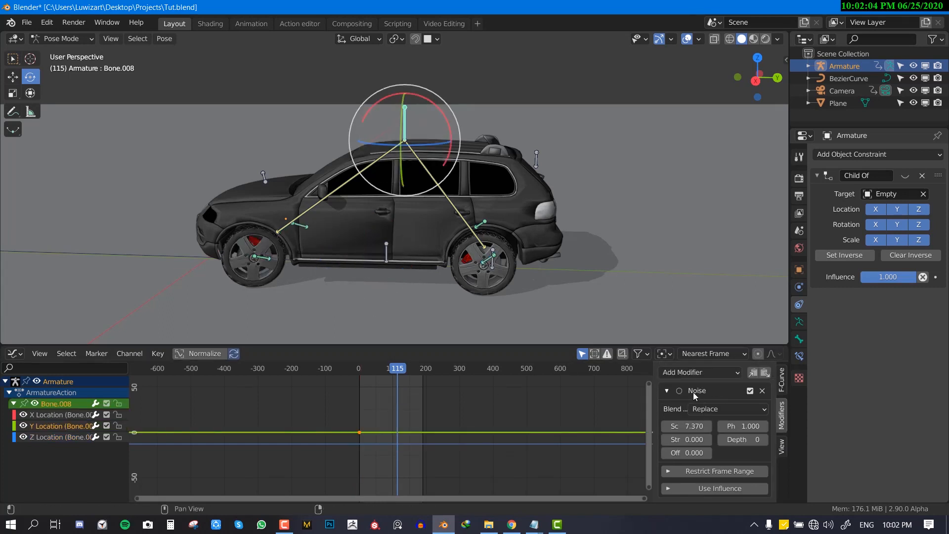
{"action": "left_click", "coordinate": [762, 391]}
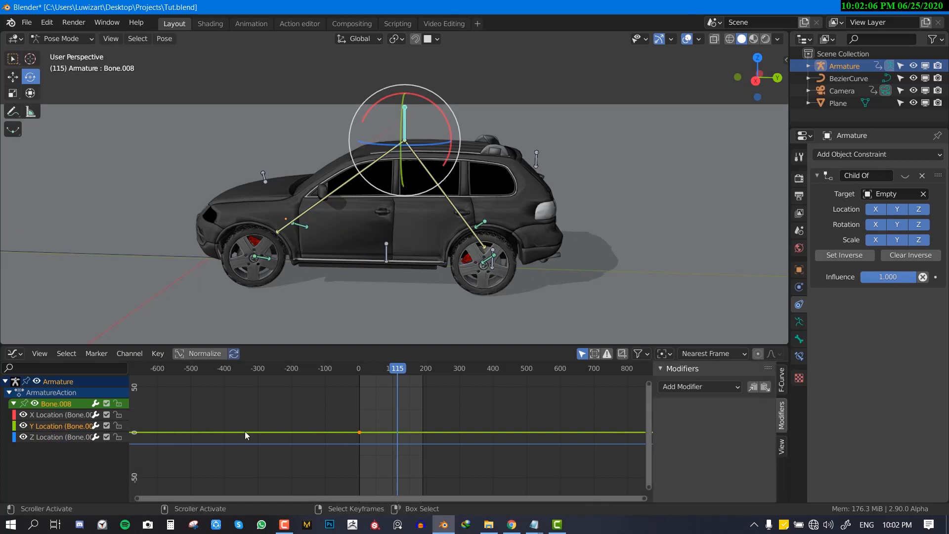
{"action": "key", "text": "x"}
{"action": "key", "text": "space"}
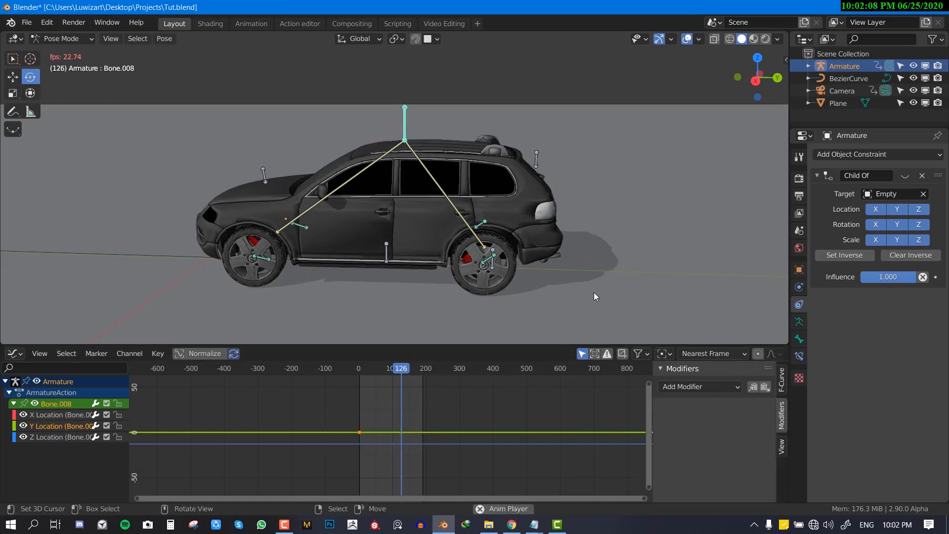
{"action": "key", "text": "space"}
{"action": "key", "text": "x"}
{"action": "left_click", "coordinate": [444, 438]}
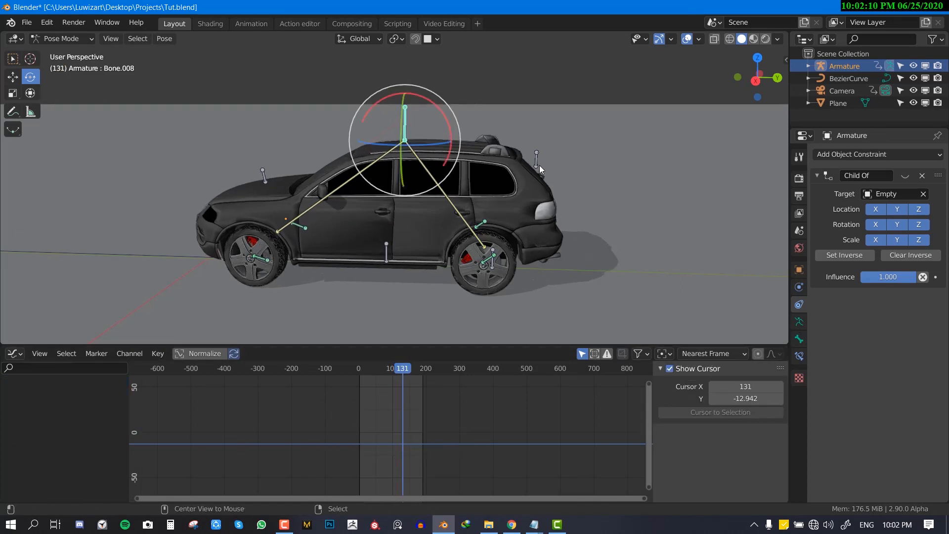
Step: Clear the rotation and location of all the armature's bones and deselect them
{"action": "key", "text": "a"}
{"action": "key", "text": "alt+r"}
{"action": "key", "text": "alt+g"}
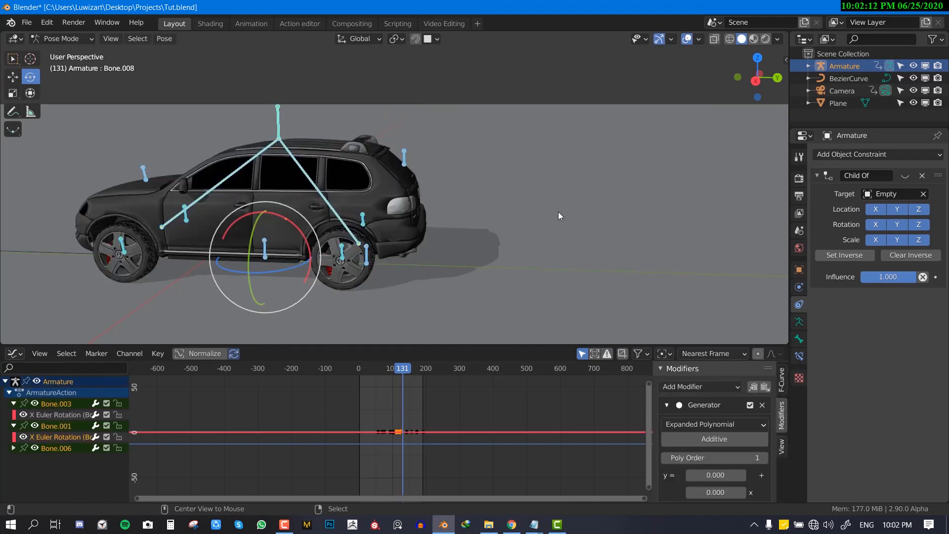
{"action": "key", "text": "alt+a"}
{"action": "middle_click_drag", "start_coordinate": [374, 257], "coordinate": [471, 158], "text": "shift"}
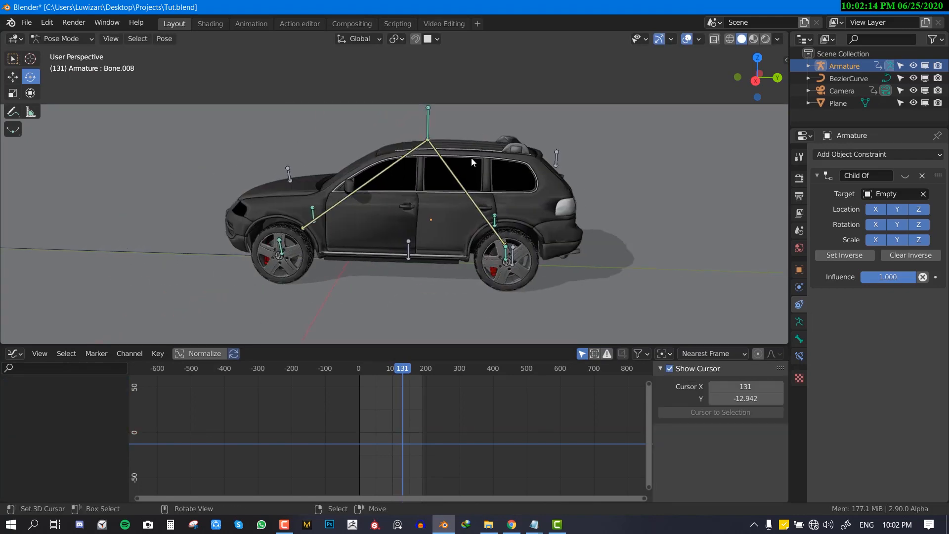
Step: Try moving the bone above the roof to test the body suspension, cancelling each move
{"action": "left_click", "coordinate": [432, 131]}
{"action": "middle_click_drag", "start_coordinate": [432, 131], "coordinate": [361, 193]}
{"action": "key", "text": "g"}
{"action": "right_click", "coordinate": [373, 223]}
{"action": "key", "text": "g"}
{"action": "right_click", "coordinate": [404, 202]}
Step: Try moving the front and rear slanted body bones one at a time, cancelling each move
{"action": "left_click", "coordinate": [360, 193]}
{"action": "key", "text": "g"}
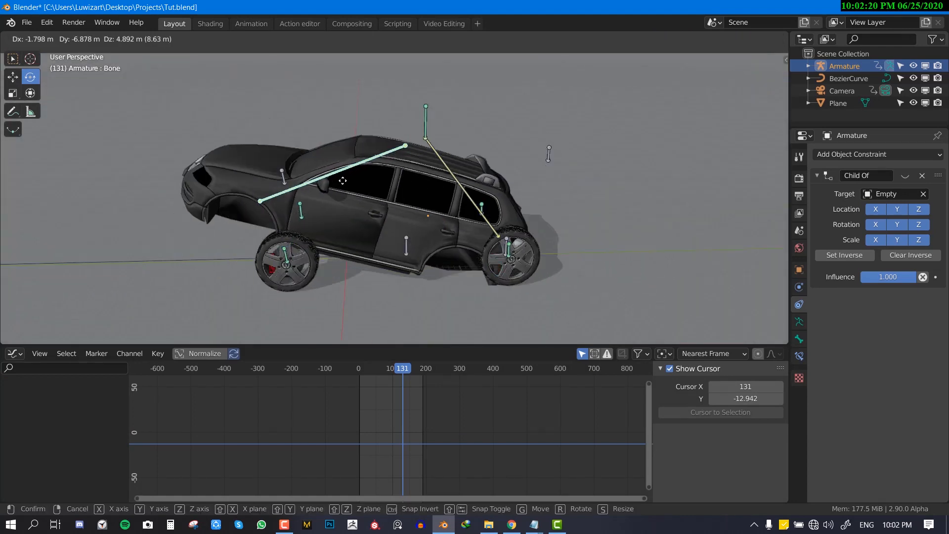
{"action": "right_click", "coordinate": [346, 182]}
{"action": "middle_click_drag", "start_coordinate": [444, 186], "coordinate": [456, 179]}
{"action": "left_click", "coordinate": [466, 177]}
{"action": "key", "text": "g"}
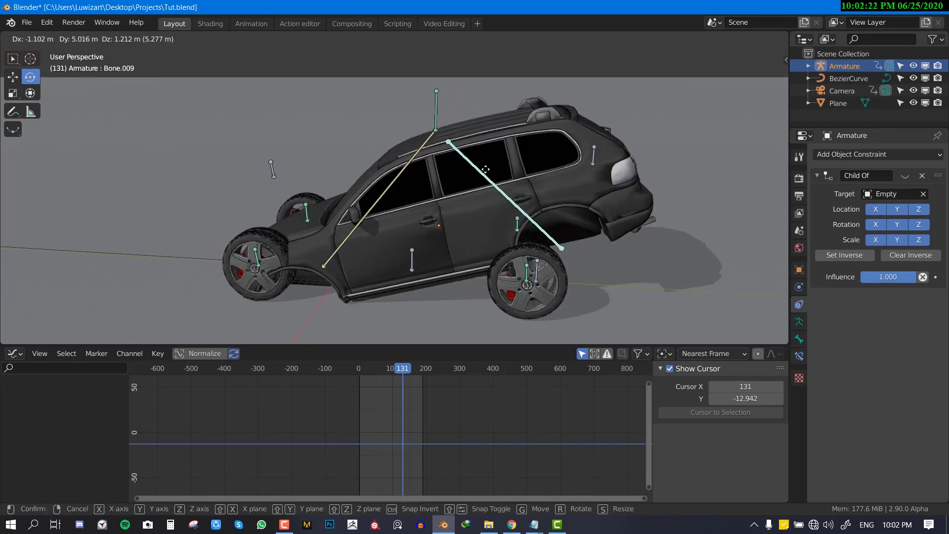
{"action": "right_click", "coordinate": [476, 182]}
{"action": "right_click", "coordinate": [382, 173]}
{"action": "key", "text": "g"}
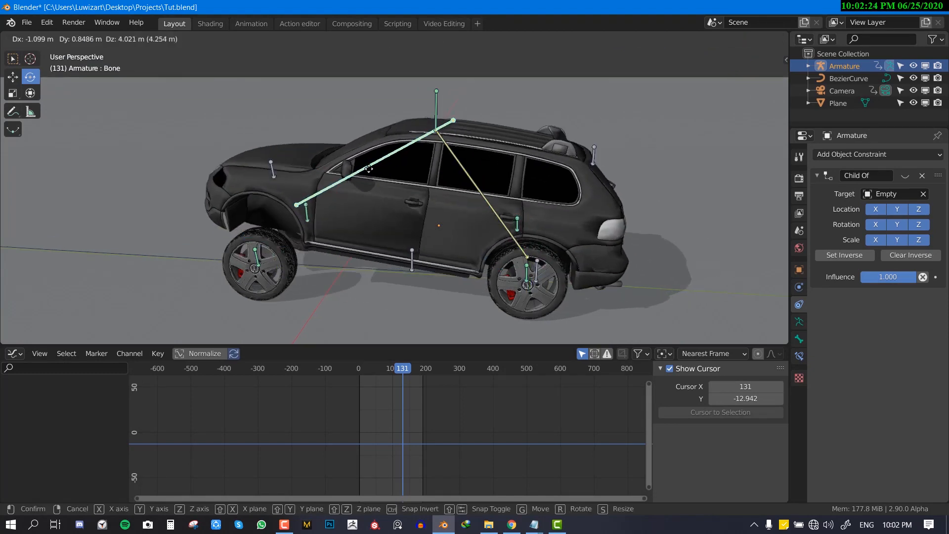
{"action": "right_click", "coordinate": [374, 170]}
Step: Test moving Bone.008 above the roof sideways and up and down from several angles, cancelling every move
{"action": "right_click", "coordinate": [442, 100]}
{"action": "key", "text": "g"}
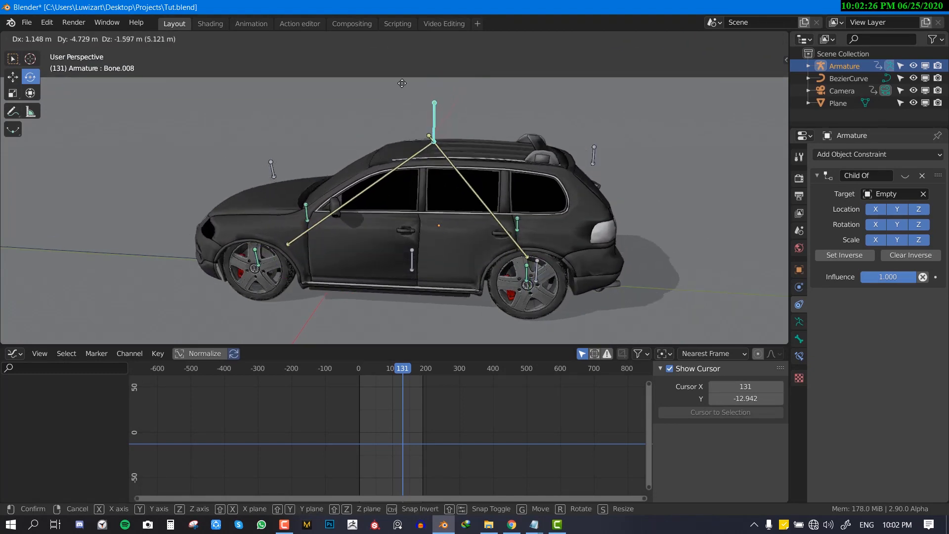
{"action": "right_click", "coordinate": [420, 141]}
{"action": "key", "text": "g"}
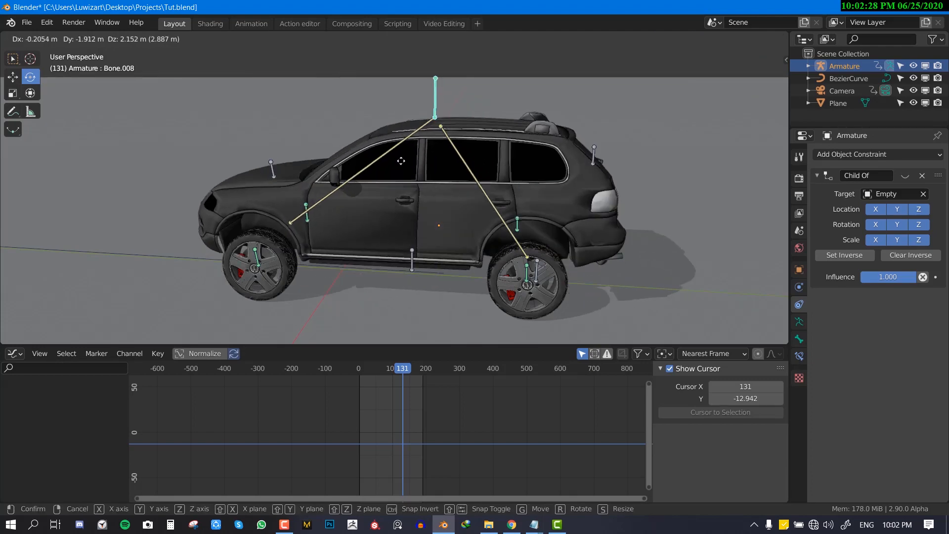
{"action": "right_click", "coordinate": [396, 200]}
{"action": "middle_click_drag", "start_coordinate": [396, 201], "coordinate": [421, 189]}
{"action": "key", "text": "g"}
{"action": "right_click", "coordinate": [387, 180]}
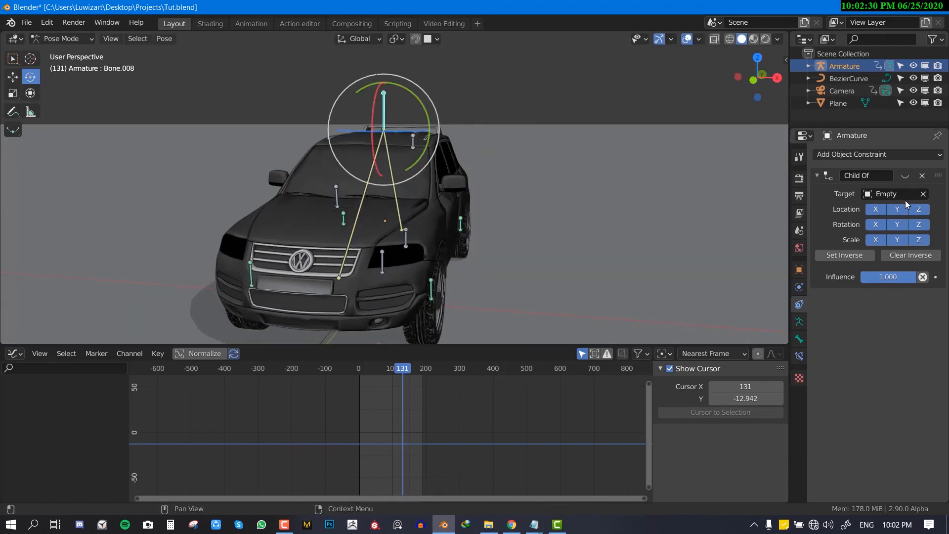
Step: Disable the Limit Location constraint on Bone.008 and test how the bone moves the car body, cancelling each move
{"action": "left_click", "coordinate": [798, 323]}
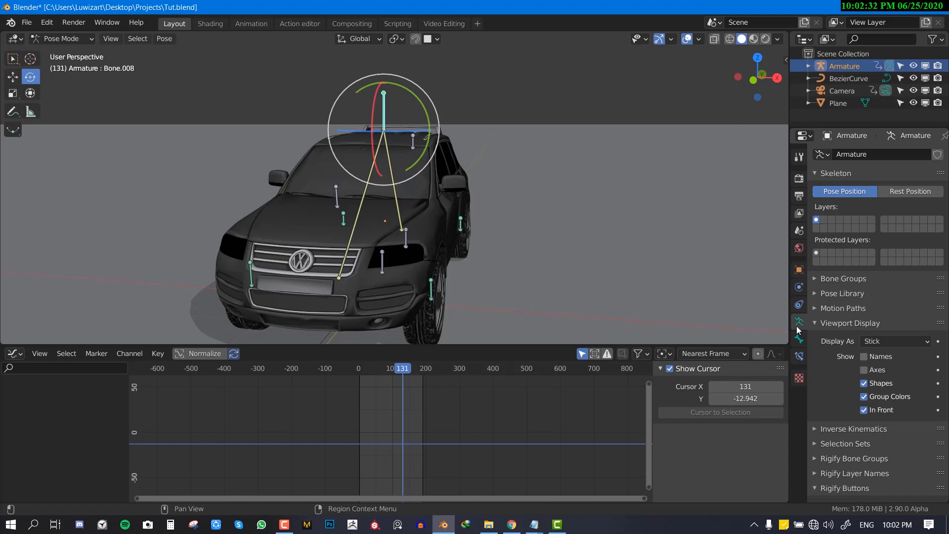
{"action": "left_click", "coordinate": [799, 356]}
{"action": "key", "text": "g"}
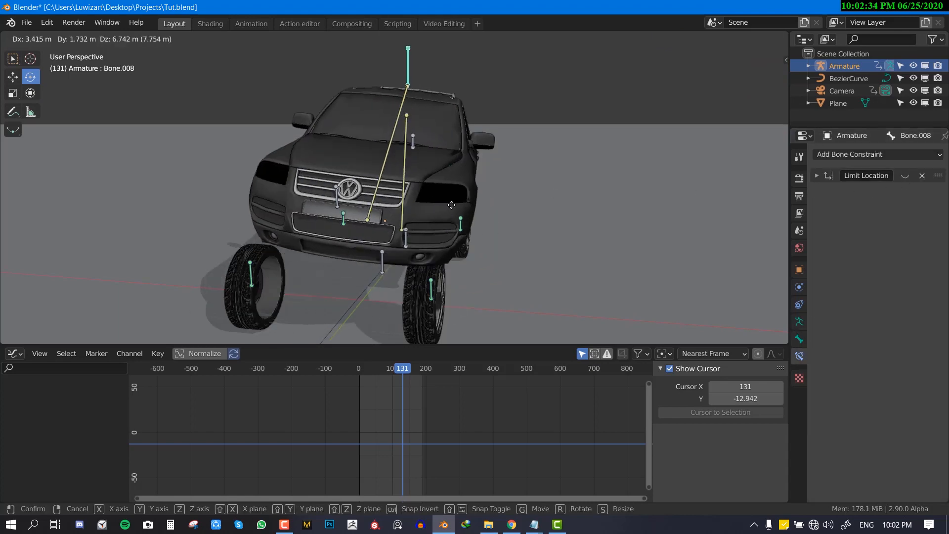
{"action": "right_click", "coordinate": [415, 212]}
{"action": "key", "text": "g"}
{"action": "right_click", "coordinate": [495, 236]}
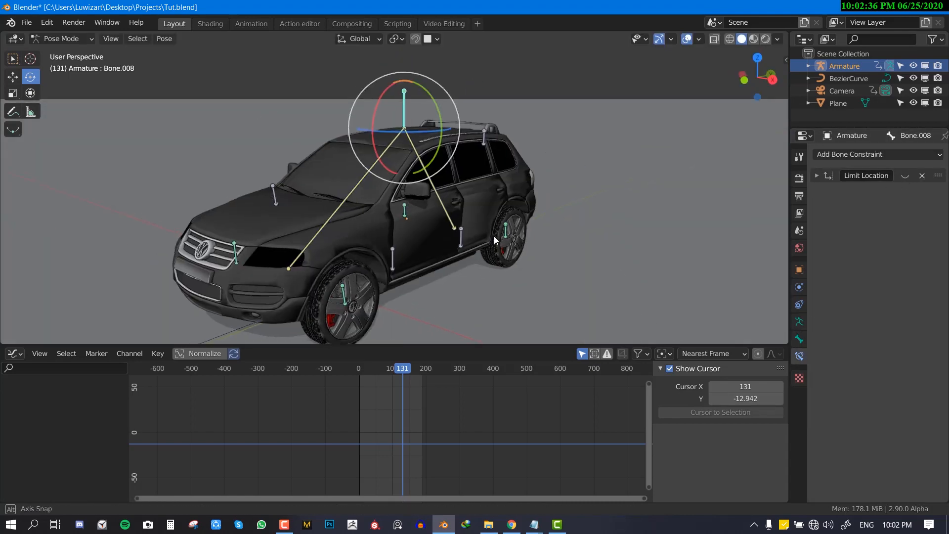
{"action": "middle_click_drag", "start_coordinate": [494, 236], "coordinate": [559, 234]}
{"action": "key", "text": "g"}
{"action": "right_click", "coordinate": [544, 242]}
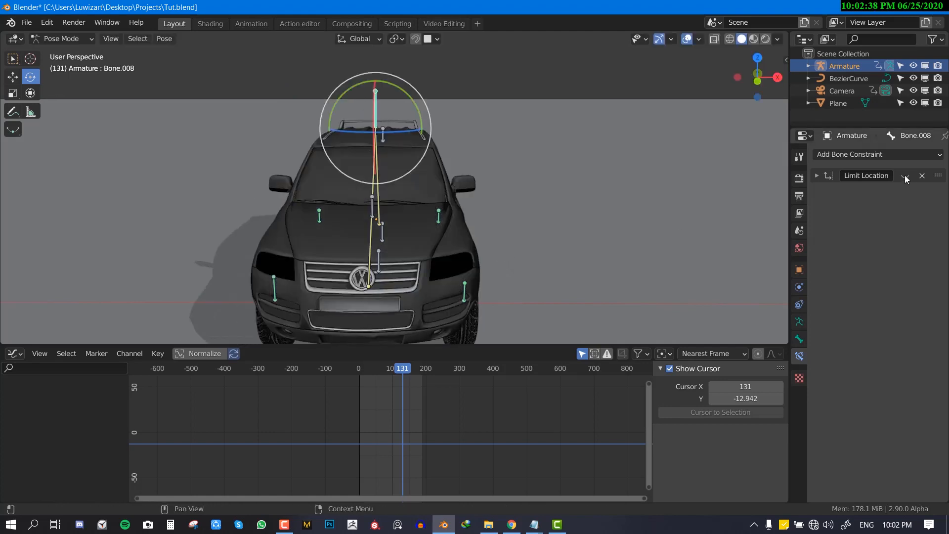
{"action": "key", "text": "g"}
{"action": "middle_click_drag", "start_coordinate": [362, 217], "coordinate": [465, 218]}
{"action": "right_click", "coordinate": [301, 247]}
{"action": "key", "text": "g"}
{"action": "right_click", "coordinate": [440, 286]}
Step: Select Bone.006 above the hood and try rotating it about the vertical axis to steer the front wheels
{"action": "middle_click_drag", "start_coordinate": [440, 286], "coordinate": [269, 245]}
{"action": "left_click", "coordinate": [250, 192]}
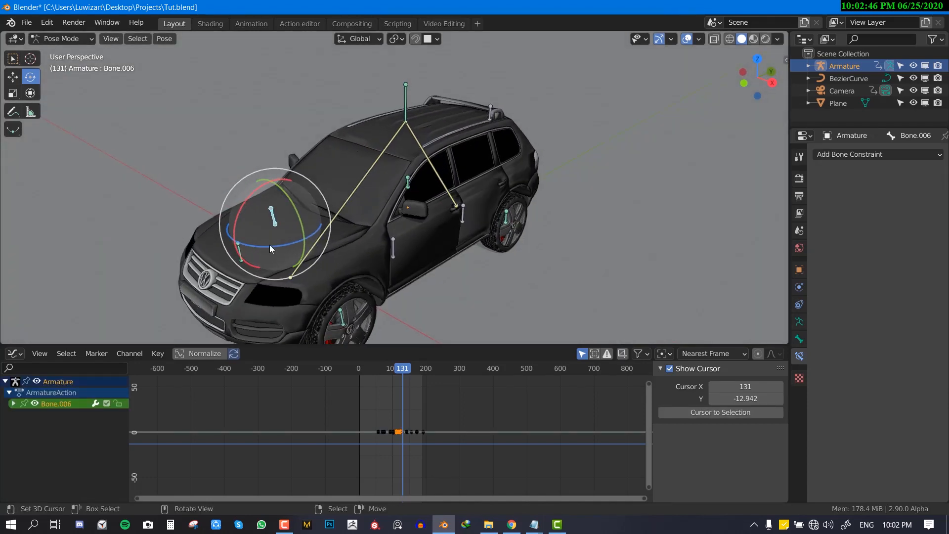
{"action": "left_click_drag", "start_coordinate": [272, 241], "coordinate": [324, 243]}
{"action": "middle_click_drag", "start_coordinate": [320, 251], "coordinate": [334, 159], "text": "shift"}
{"action": "middle_click_drag", "start_coordinate": [390, 174], "coordinate": [375, 177]}
{"action": "mouse_move", "coordinate": [322, 138]}
{"action": "left_mouse_down"}
{"action": "mouse_move", "coordinate": [330, 137]}
{"action": "mouse_move", "coordinate": [324, 146]}
{"action": "left_mouse_up"}
Step: Try rotating Bone.007 at the rear of the car about the vertical axis
{"action": "middle_click_drag", "start_coordinate": [419, 208], "coordinate": [553, 127]}
{"action": "left_click_drag", "start_coordinate": [551, 151], "coordinate": [536, 173]}
{"action": "middle_click_drag", "start_coordinate": [535, 173], "coordinate": [568, 176]}
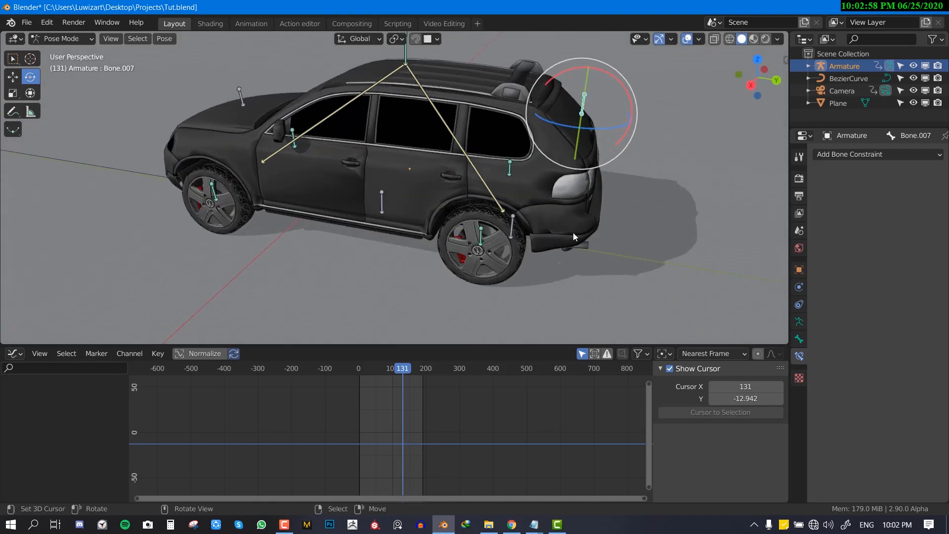
{"action": "middle_click_drag", "start_coordinate": [443, 203], "coordinate": [463, 173]}
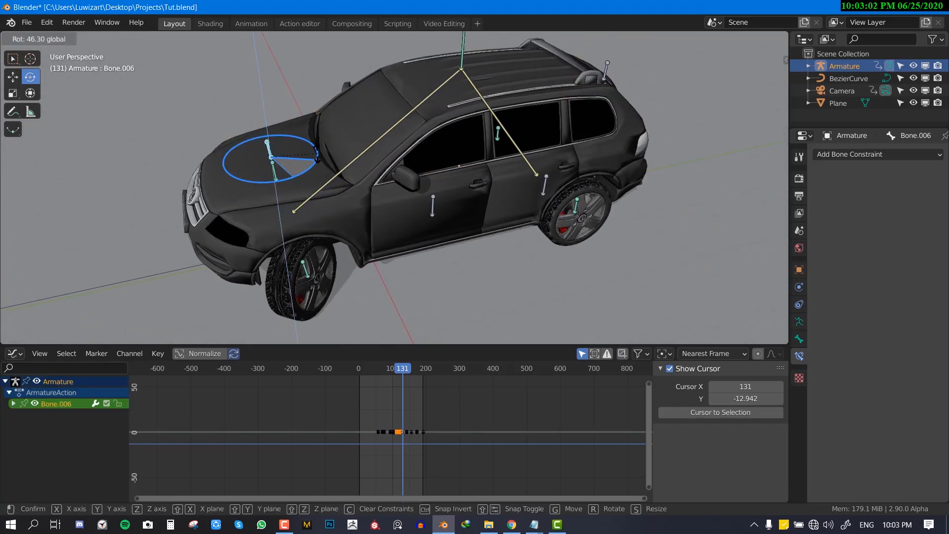
Step: Cancel the hood bone's rotation, then select Bone.007 at the rear and test rotating it about the vertical axis
{"action": "key", "text": "Escape"}
{"action": "middle_click_drag", "start_coordinate": [611, 153], "coordinate": [592, 150]}
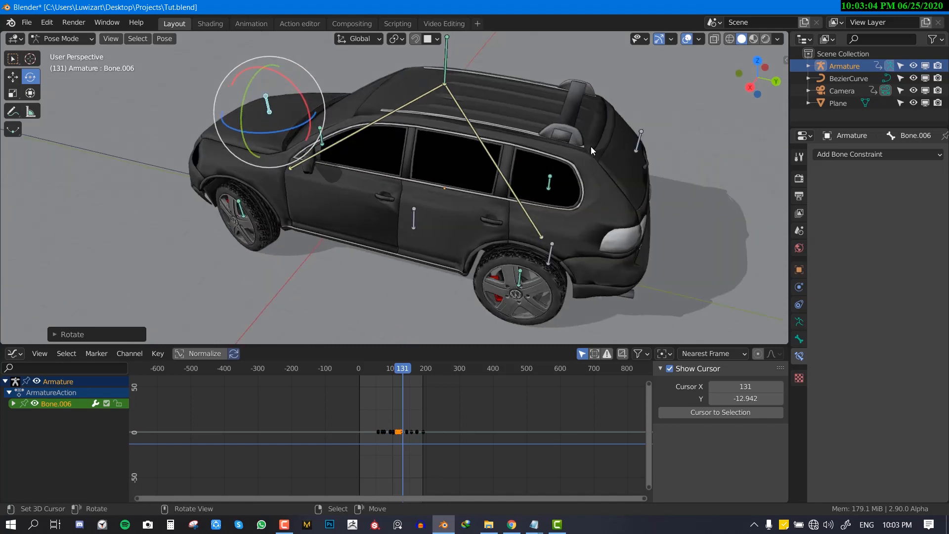
{"action": "key", "text": "g"}
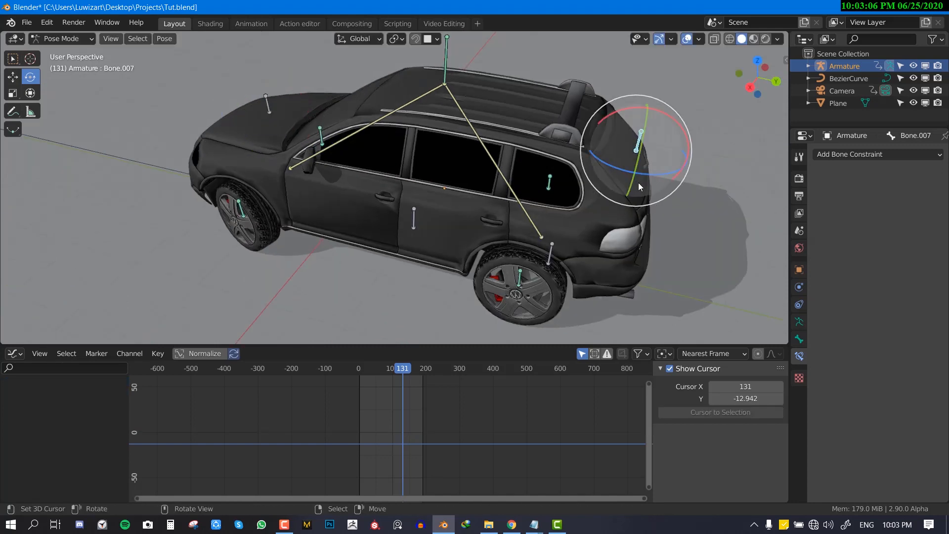
{"action": "left_click_drag", "start_coordinate": [648, 173], "coordinate": [714, 166]}
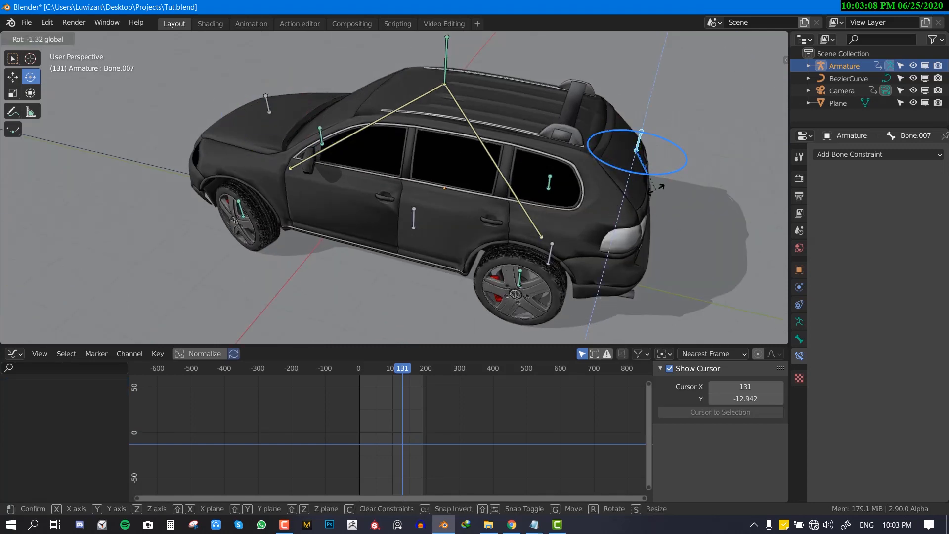
{"action": "left_click_drag", "start_coordinate": [662, 195], "coordinate": [666, 206]}
{"action": "middle_click_drag", "start_coordinate": [666, 206], "coordinate": [356, 275]}
Step: Select Bone.001 at the front wheel and test rotating it freely from different angles, cancelling each rotation
{"action": "left_click", "coordinate": [258, 235]}
{"action": "key", "text": "r"}
{"action": "right_click", "coordinate": [226, 262]}
{"action": "right_click", "coordinate": [284, 190]}
{"action": "key", "text": "r"}
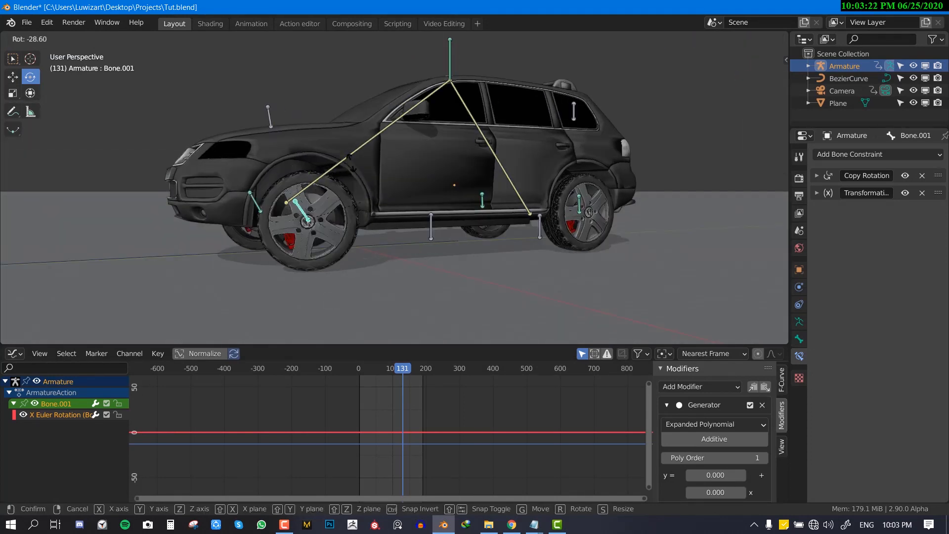
{"action": "left_click", "coordinate": [225, 214]}
{"action": "middle_click_drag", "start_coordinate": [233, 215], "coordinate": [253, 264]}
{"action": "key", "text": "r"}
{"action": "left_click_drag", "start_coordinate": [363, 267], "coordinate": [393, 273]}
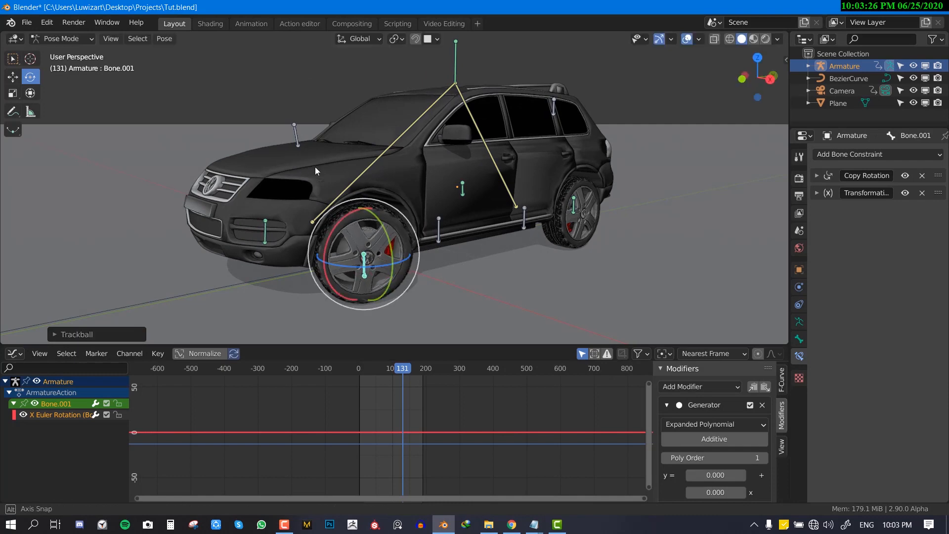
Step: Select Bone.003 at the rear wheel and try rotating it, cancelling the rotation
{"action": "middle_click_drag", "start_coordinate": [315, 171], "coordinate": [441, 269]}
{"action": "left_click_drag", "start_coordinate": [638, 247], "coordinate": [591, 251], "text": "alt"}
{"action": "right_click", "coordinate": [569, 238]}
{"action": "key", "text": "r"}
{"action": "right_click", "coordinate": [541, 218]}
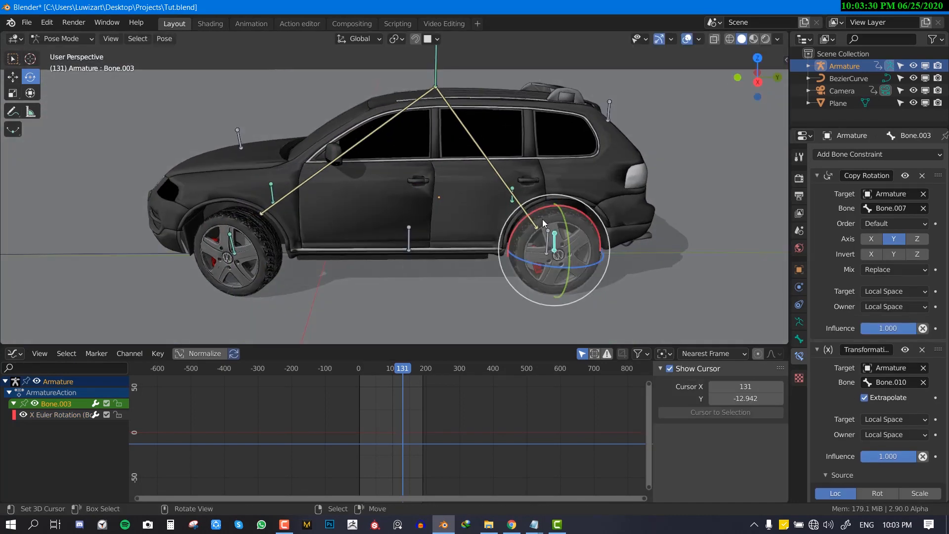
Step: Select Bone.010 below the doors, activate the Move tool and test moving the bone along the Y axis
{"action": "left_click_drag", "start_coordinate": [541, 218], "coordinate": [482, 233], "text": "alt"}
{"action": "right_click", "coordinate": [417, 251]}
{"action": "scroll", "coordinate": [464, 260], "scroll_direction": "down", "scroll_amount": 2}
{"action": "key", "text": "shift+space"}
{"action": "key", "text": "g"}
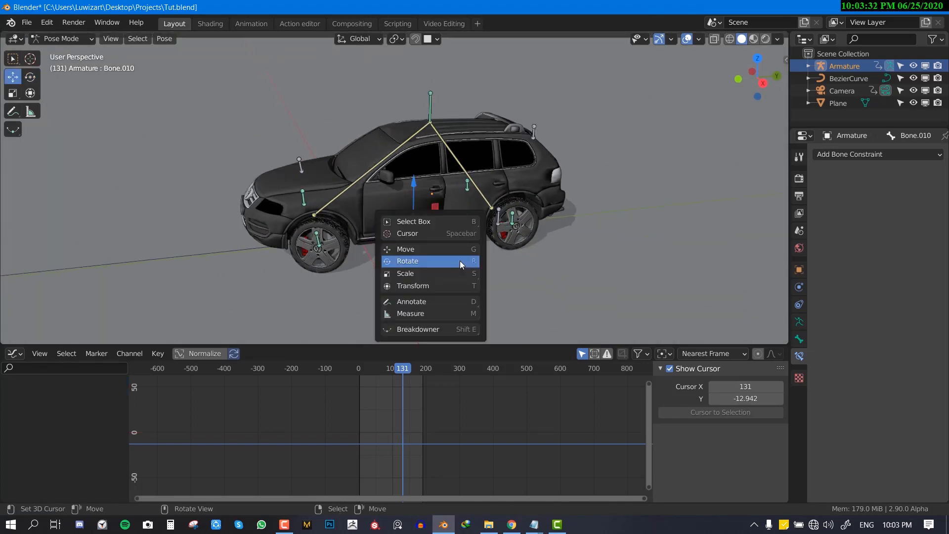
{"action": "middle_click_drag", "start_coordinate": [462, 259], "coordinate": [507, 266], "text": "shift"}
{"action": "left_click_drag", "start_coordinate": [505, 235], "coordinate": [305, 247]}
{"action": "right_click", "coordinate": [305, 246]}
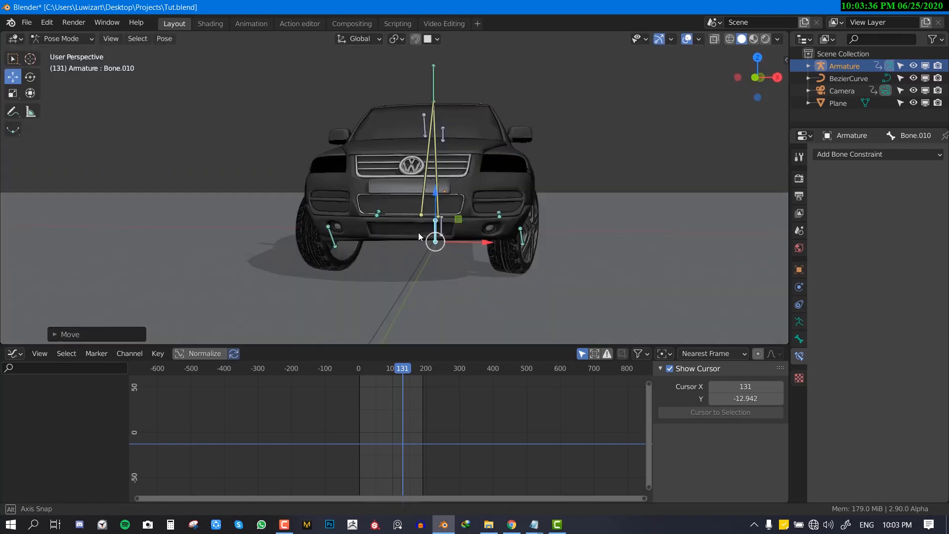
Step: Select all the bones, then select only Bone.010 and move it along the Y axis to drive the car
{"action": "key", "text": "a"}
{"action": "middle_click_drag", "start_coordinate": [445, 262], "coordinate": [396, 270]}
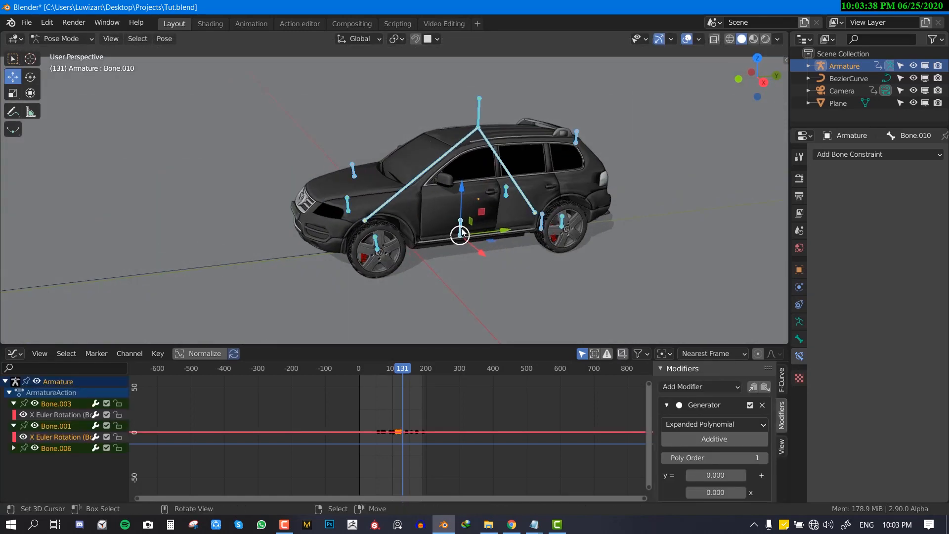
{"action": "right_click", "coordinate": [456, 230]}
{"action": "left_click_drag", "start_coordinate": [494, 232], "coordinate": [438, 239]}
Step: Maximize the 3D viewport and keep driving the car by moving Bone.010 along the ground
{"action": "key", "text": "ctrl+space"}
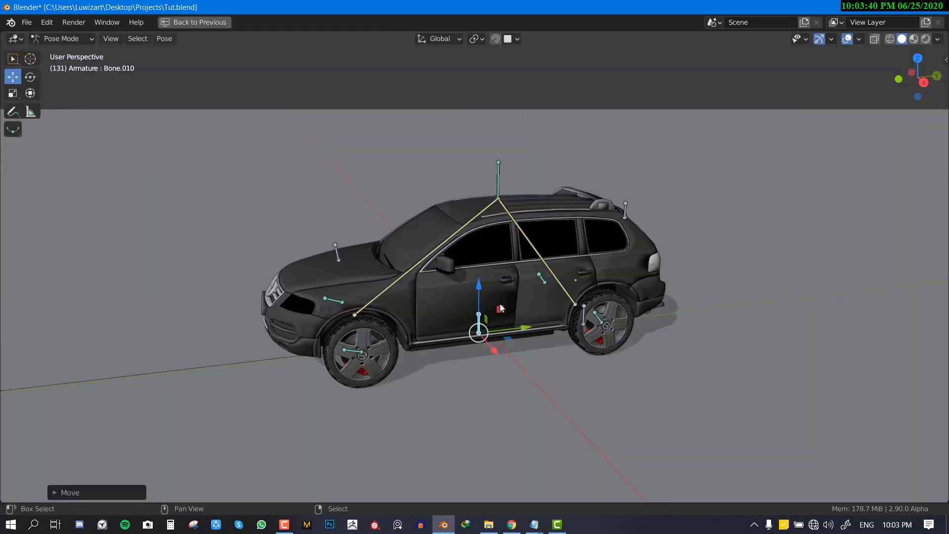
{"action": "middle_click_drag", "start_coordinate": [552, 305], "coordinate": [621, 267], "text": "shift"}
{"action": "left_click_drag", "start_coordinate": [587, 292], "coordinate": [394, 290]}
{"action": "middle_click_drag", "start_coordinate": [395, 299], "coordinate": [455, 308]}
{"action": "scroll", "coordinate": [450, 325], "scroll_direction": "down", "scroll_amount": 3}
{"action": "left_click_drag", "start_coordinate": [455, 307], "coordinate": [404, 418]}
{"action": "middle_click_drag", "start_coordinate": [418, 368], "coordinate": [420, 365]}
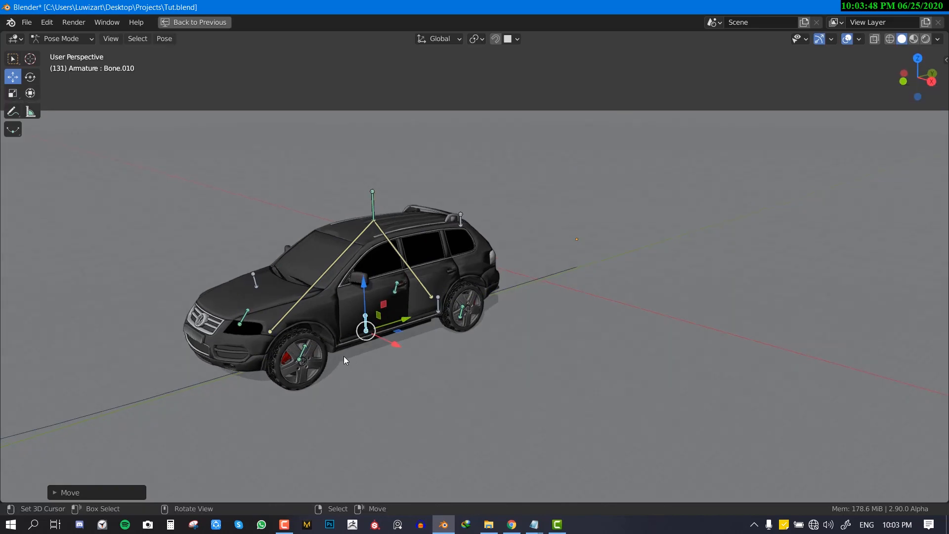
Step: Select Bone.001 at the front wheel and examine the wheel and car from several angles
{"action": "right_click", "coordinate": [301, 355]}
{"action": "scroll", "coordinate": [328, 353], "scroll_direction": "up", "scroll_amount": 2}
{"action": "middle_click_drag", "start_coordinate": [331, 353], "coordinate": [428, 292], "text": "shift"}
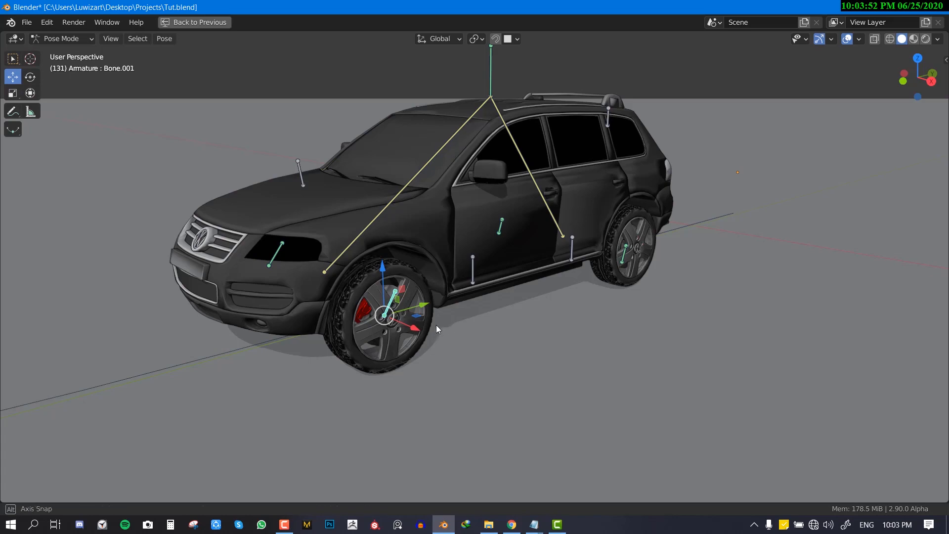
{"action": "middle_click_drag", "start_coordinate": [436, 324], "coordinate": [185, 367]}
{"action": "middle_click_drag", "start_coordinate": [430, 258], "coordinate": [499, 274]}
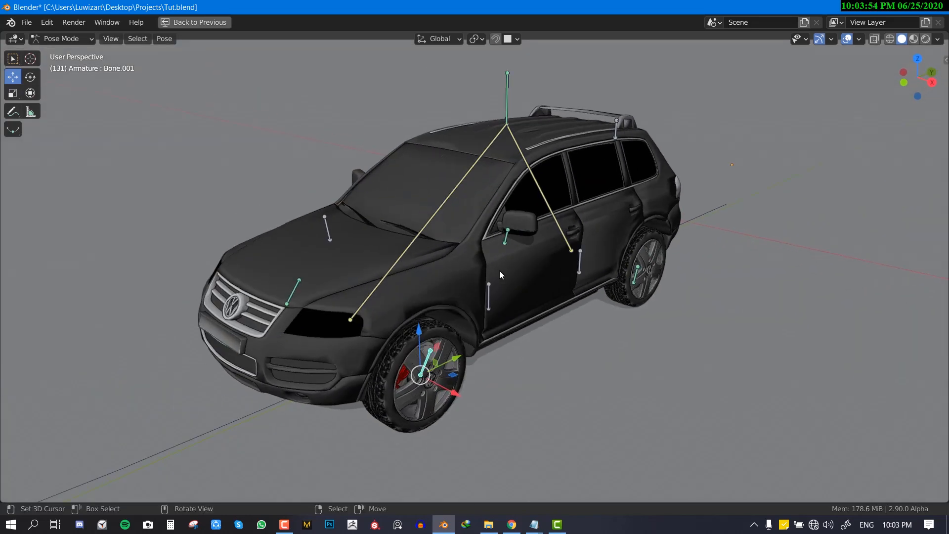
{"action": "middle_click_drag", "start_coordinate": [588, 257], "coordinate": [618, 271]}
Step: Select Bone.010 and try scaling it and rotating it about the Z axis, cancelling both transforms
{"action": "left_click", "coordinate": [518, 262]}
{"action": "middle_click_drag", "start_coordinate": [486, 206], "coordinate": [781, 394]}
{"action": "key", "text": "s"}
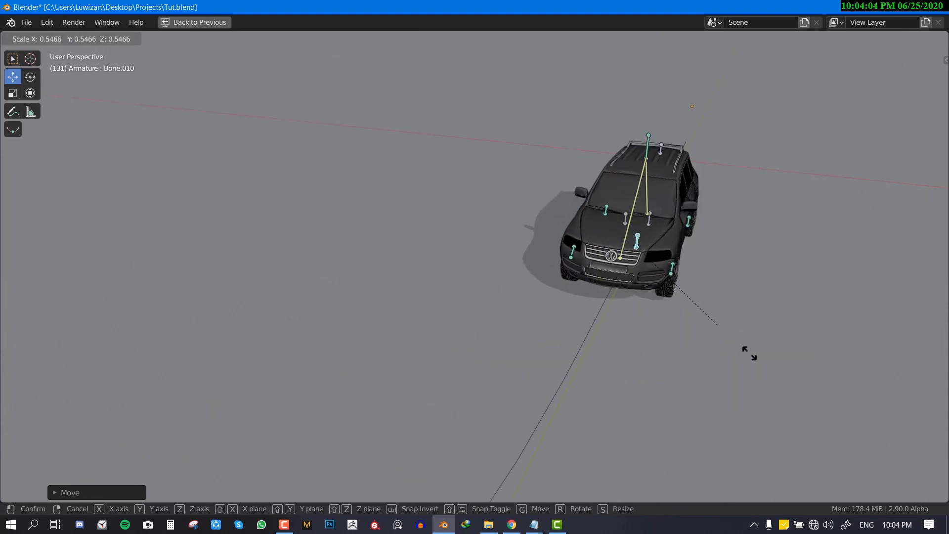
{"action": "right_click", "coordinate": [588, 313]}
{"action": "key", "text": "r"}
{"action": "key", "text": "z"}
{"action": "right_click", "coordinate": [697, 273]}
Step: Select Bone.005 near the rear wheel and try scaling it twice from different angles, cancelling both times
{"action": "middle_click_drag", "start_coordinate": [721, 268], "coordinate": [563, 222]}
{"action": "key", "text": "s"}
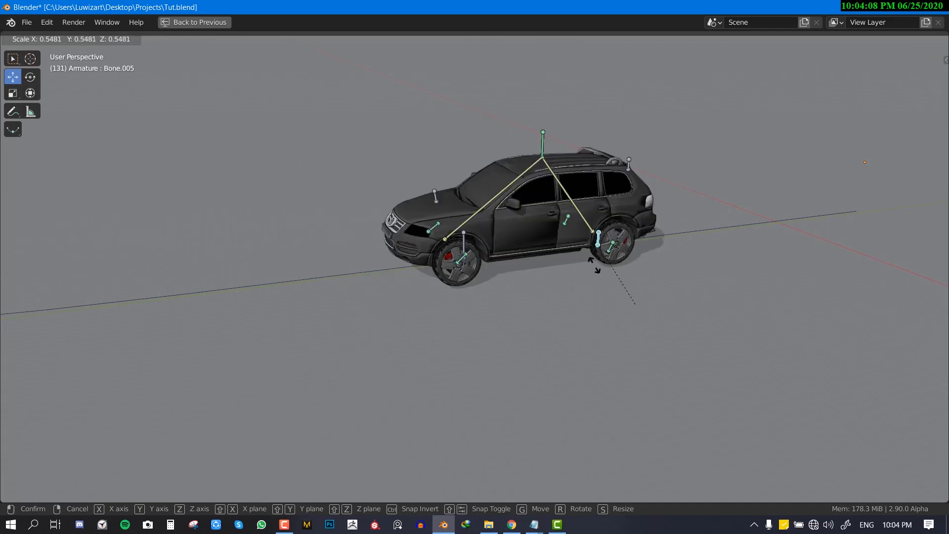
{"action": "right_click", "coordinate": [583, 269]}
{"action": "middle_click_drag", "start_coordinate": [553, 274], "coordinate": [664, 289]}
{"action": "key", "text": "s"}
{"action": "right_click", "coordinate": [720, 281]}
{"action": "scroll", "coordinate": [692, 302], "scroll_direction": "down", "scroll_amount": 5}
{"action": "middle_click_drag", "start_coordinate": [776, 271], "coordinate": [735, 267]}
{"action": "scroll", "coordinate": [737, 266], "scroll_direction": "up", "scroll_amount": 1}
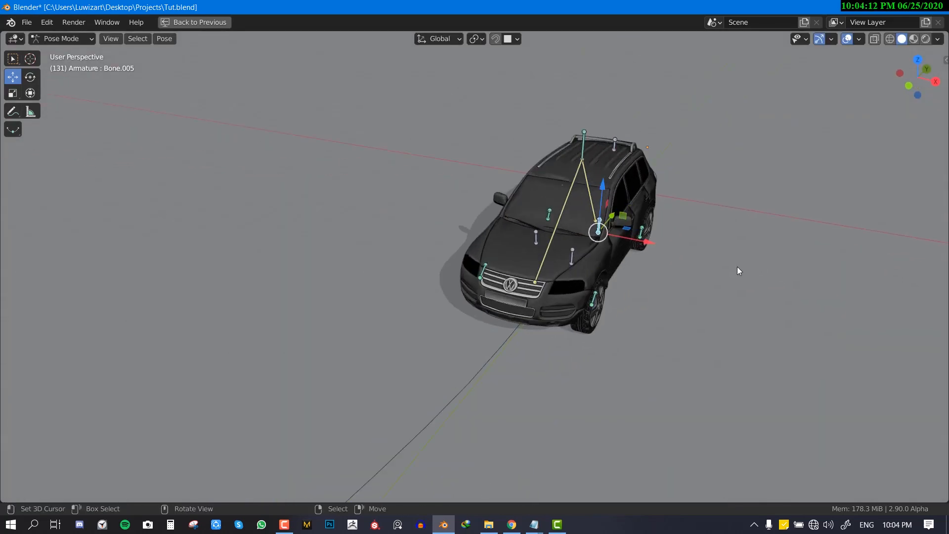
Step: Activate the Rotate tool and turn the car about the vertical axis with Bone.005
{"action": "key", "text": "shift+space"}
{"action": "key", "text": "r"}
{"action": "middle_click_drag", "start_coordinate": [609, 260], "coordinate": [589, 263]}
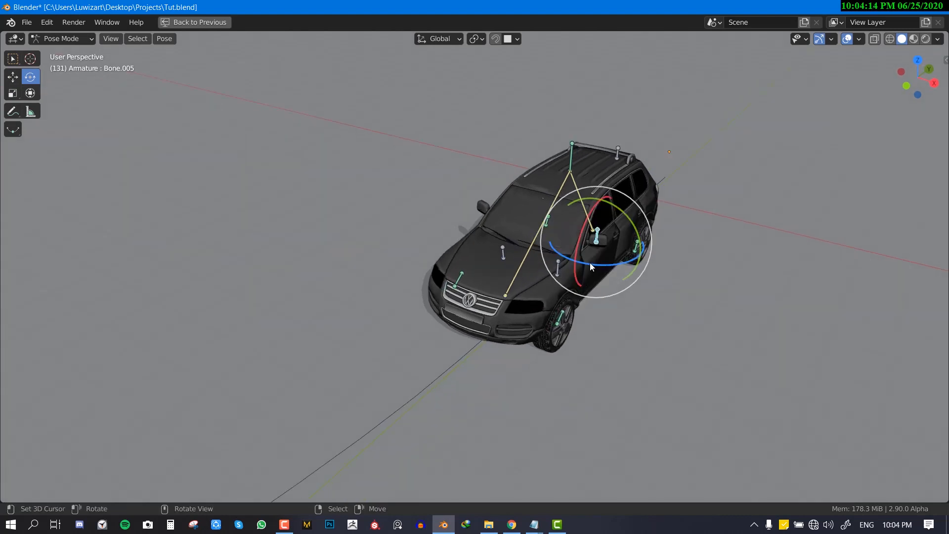
{"action": "left_click_drag", "start_coordinate": [597, 263], "coordinate": [602, 264]}
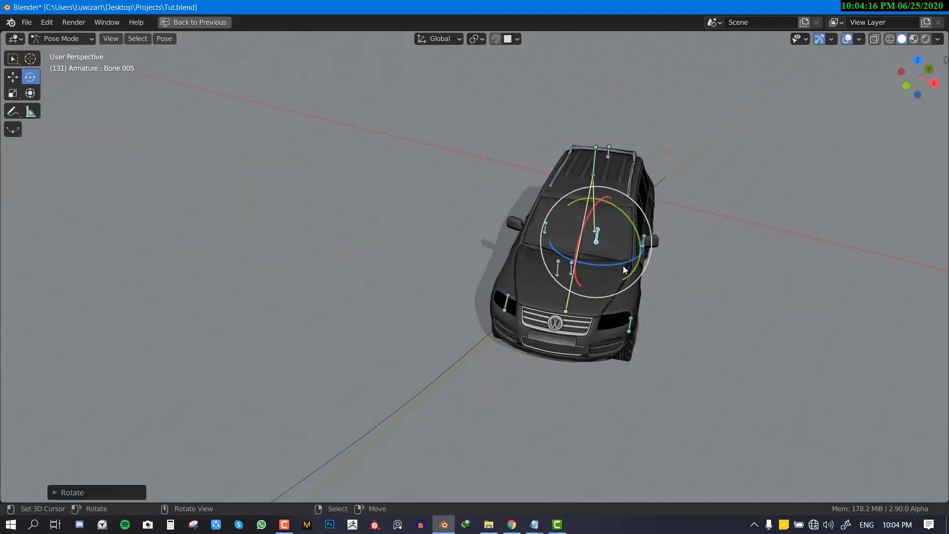
Step: Select Bone.010, test rotating it about the vertical axis, and undo the last two changes
{"action": "left_click", "coordinate": [559, 268]}
{"action": "middle_click_drag", "start_coordinate": [606, 245], "coordinate": [585, 239]}
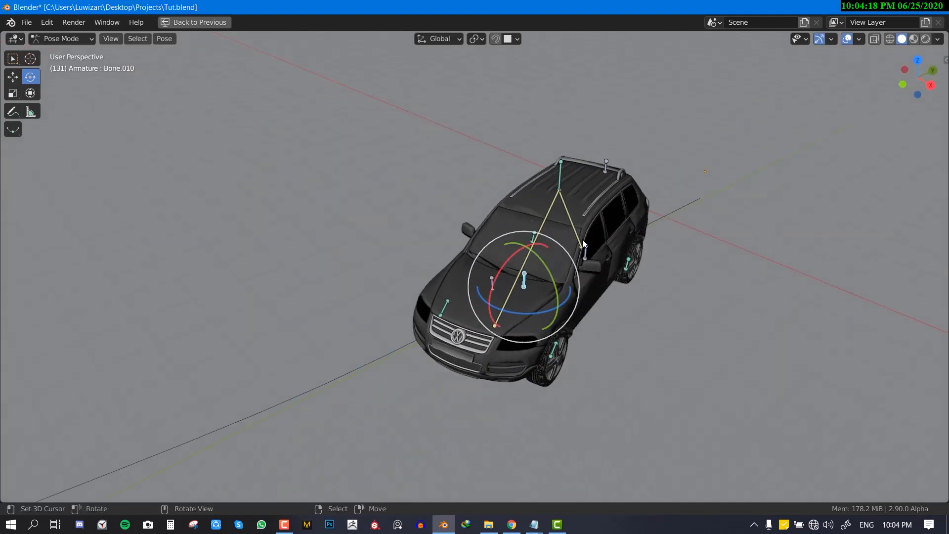
{"action": "middle_click_drag", "start_coordinate": [529, 271], "coordinate": [563, 256]}
{"action": "key", "text": "a"}
{"action": "left_click_drag", "start_coordinate": [537, 269], "coordinate": [601, 249]}
{"action": "key", "text": "ctrl+z"}
{"action": "key", "text": "ctrl+z"}
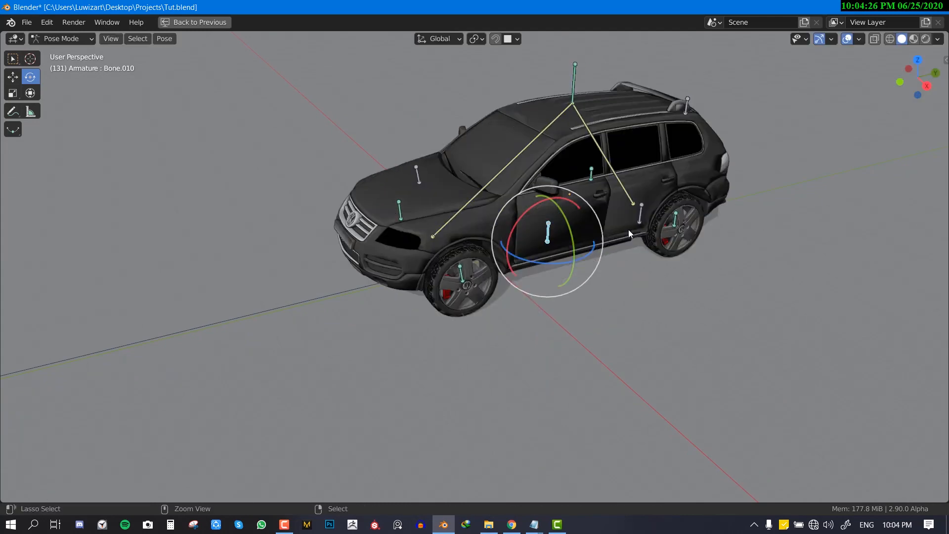
Step: Test rotating Bone.005 near the rear wheel and Bone.006 above the hood about the vertical axis
{"action": "right_click", "coordinate": [641, 219]}
{"action": "middle_click_drag", "start_coordinate": [616, 230], "coordinate": [643, 237]}
{"action": "left_click_drag", "start_coordinate": [613, 217], "coordinate": [623, 235]}
{"action": "middle_click_drag", "start_coordinate": [561, 258], "coordinate": [500, 232]}
{"action": "right_click", "coordinate": [487, 215]}
{"action": "left_click_drag", "start_coordinate": [491, 251], "coordinate": [526, 256]}
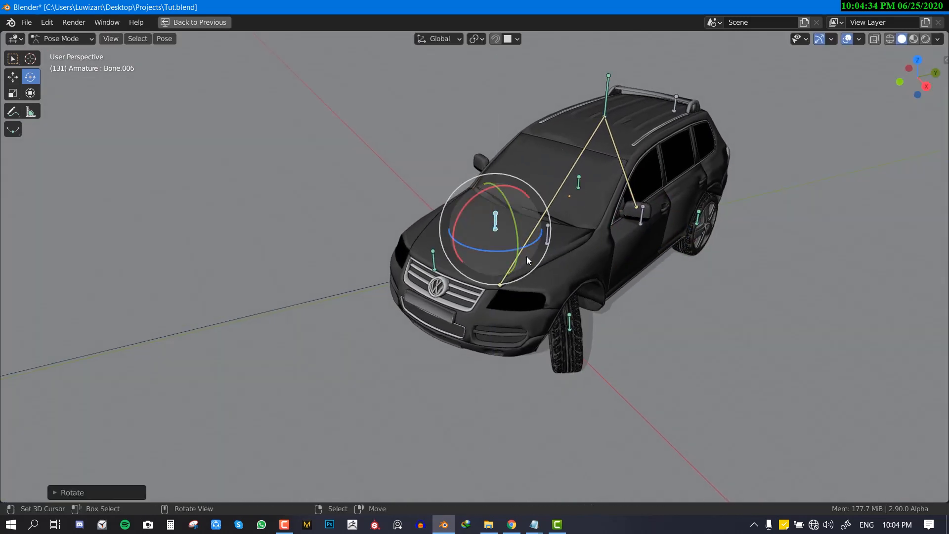
Step: Select Bone.008 above the roof and test moving it to shift the car body
{"action": "middle_click_drag", "start_coordinate": [526, 257], "coordinate": [577, 200]}
{"action": "right_click", "coordinate": [616, 96]}
{"action": "middle_click_drag", "start_coordinate": [616, 97], "coordinate": [632, 99]}
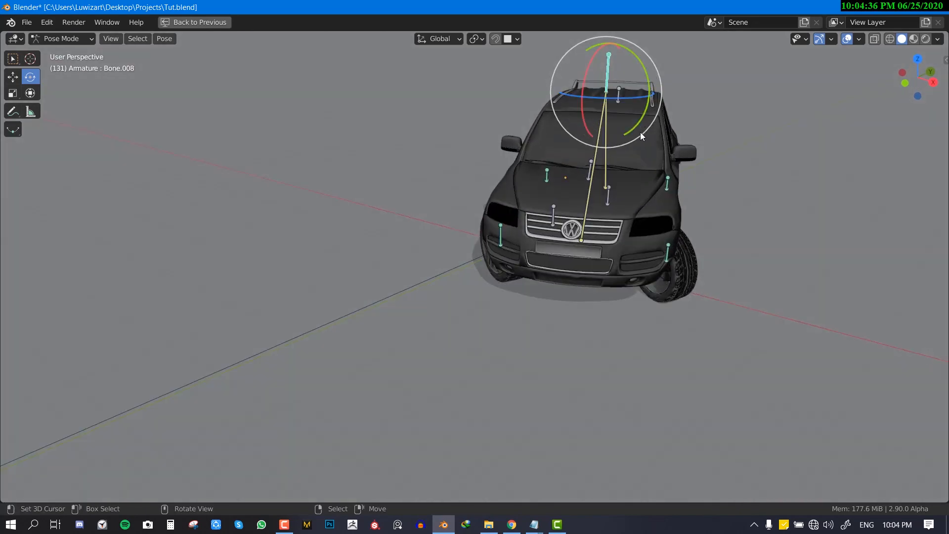
{"action": "key", "text": "g"}
{"action": "left_click", "coordinate": [632, 200]}
{"action": "mouse_move", "coordinate": [632, 200]}
{"action": "middle_mouse_down"}
{"action": "mouse_move", "coordinate": [502, 201]}
{"action": "mouse_move", "coordinate": [764, 209]}
{"action": "mouse_move", "coordinate": [614, 202]}
{"action": "mouse_move", "coordinate": [622, 203]}
{"action": "middle_mouse_up"}
{"action": "key", "text": "alt"}
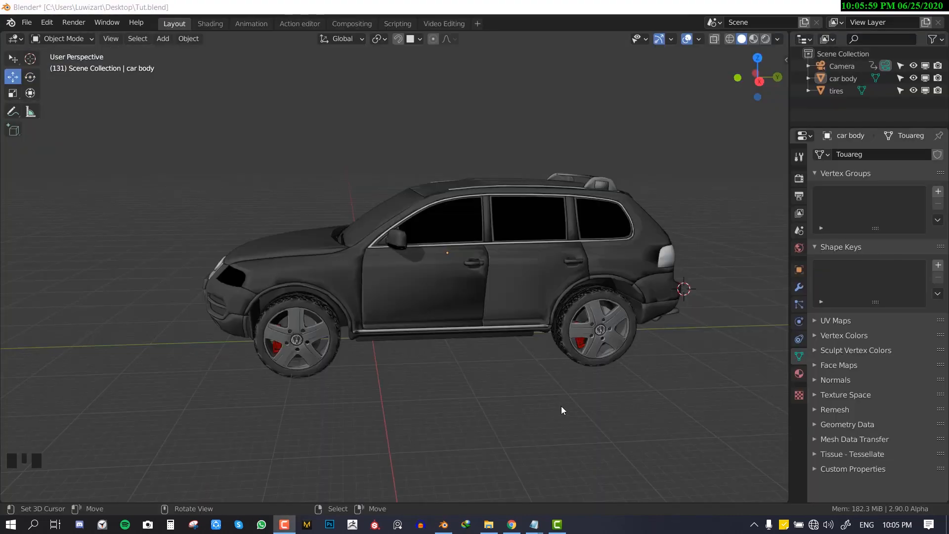
Step: Select the car body of the unrigged model and try moving it away from the tires, cancelling the move
{"action": "mouse_move", "coordinate": [408, 351]}
{"action": "middle_mouse_down"}
{"action": "mouse_move", "coordinate": [421, 355]}
{"action": "mouse_move", "coordinate": [399, 363]}
{"action": "mouse_move", "coordinate": [387, 345]}
{"action": "mouse_move", "coordinate": [621, 357]}
{"action": "mouse_move", "coordinate": [411, 360]}
{"action": "mouse_move", "coordinate": [415, 346]}
{"action": "middle_mouse_up"}
{"action": "middle_click_drag", "start_coordinate": [416, 346], "coordinate": [421, 329], "text": "shift"}
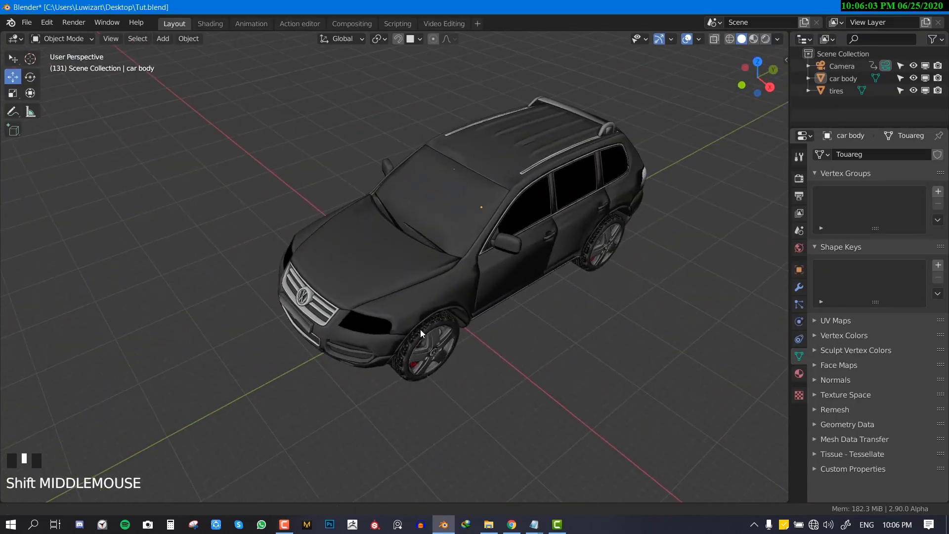
{"action": "scroll", "coordinate": [524, 347], "scroll_direction": "up", "scroll_amount": 2}
{"action": "middle_click_drag", "start_coordinate": [524, 347], "coordinate": [494, 274]}
{"action": "left_click", "coordinate": [495, 279]}
{"action": "scroll", "coordinate": [464, 351], "scroll_direction": "down", "scroll_amount": 2}
{"action": "key", "text": "g"}
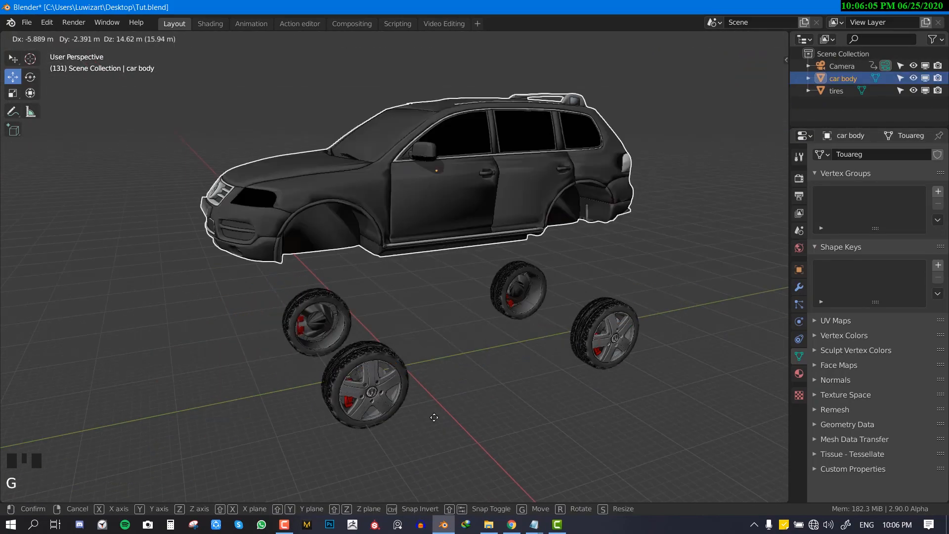
{"action": "right_click", "coordinate": [357, 406]}
Step: Select the tires object and try moving it away from the car body, cancelling the move
{"action": "right_click", "coordinate": [357, 405]}
{"action": "key", "text": "g"}
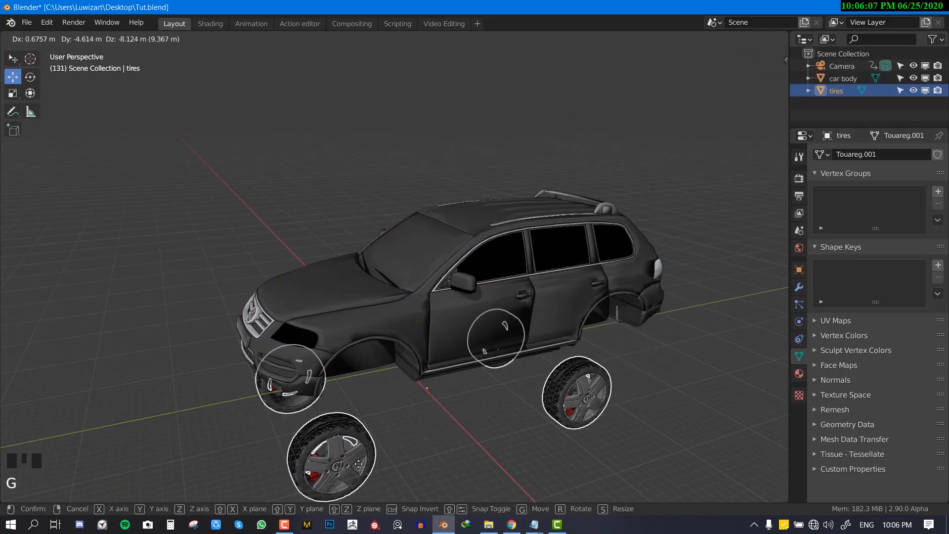
{"action": "right_click", "coordinate": [414, 421]}
Step: Select all objects and try moving the camera, car body and tires together, cancelling the move
{"action": "scroll", "coordinate": [459, 361], "scroll_direction": "down", "scroll_amount": 2}
{"action": "key", "text": "a"}
{"action": "key", "text": "q"}
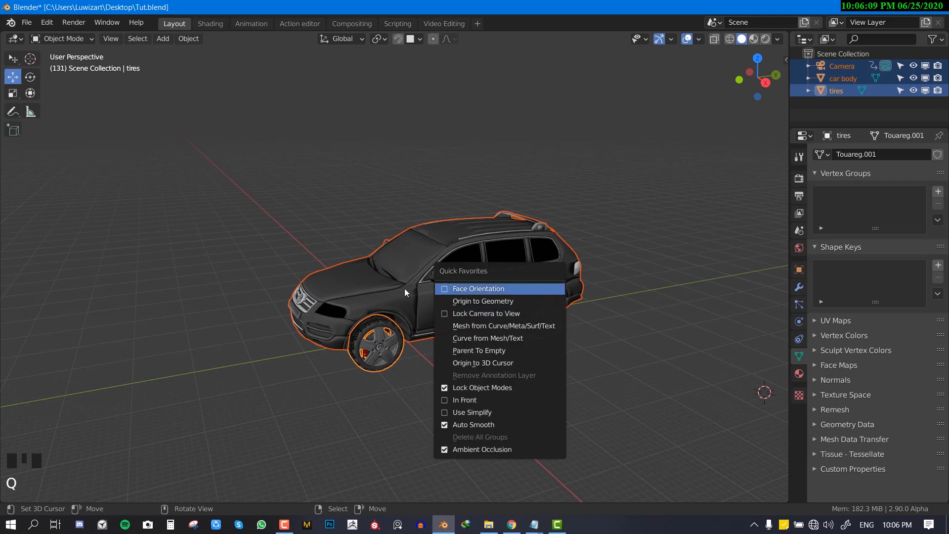
{"action": "middle_click_drag", "start_coordinate": [178, 410], "coordinate": [4, 465], "text": "shift"}
{"action": "scroll", "coordinate": [201, 444], "scroll_direction": "up", "scroll_amount": 2}
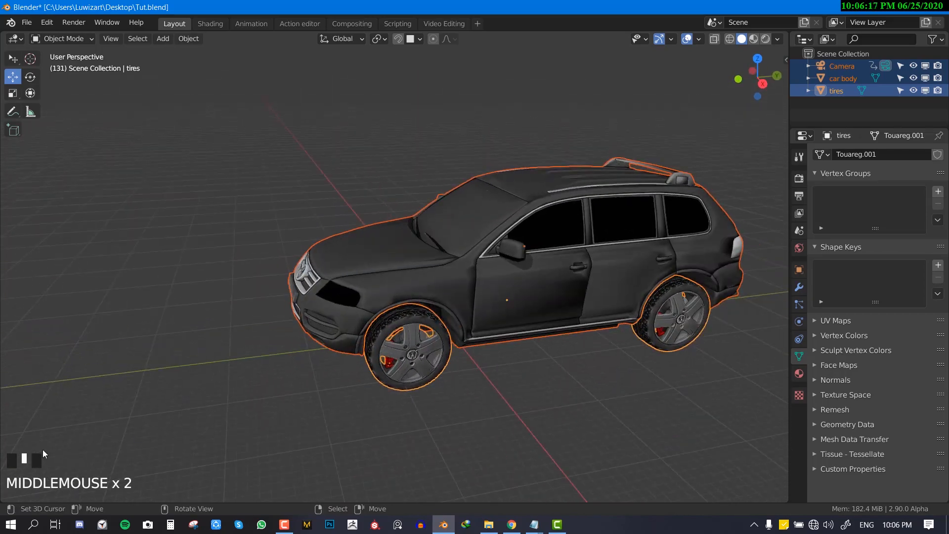
{"action": "middle_click_drag", "start_coordinate": [164, 479], "coordinate": [449, 315]}
{"action": "key", "text": "g"}
{"action": "right_click", "coordinate": [554, 263]}
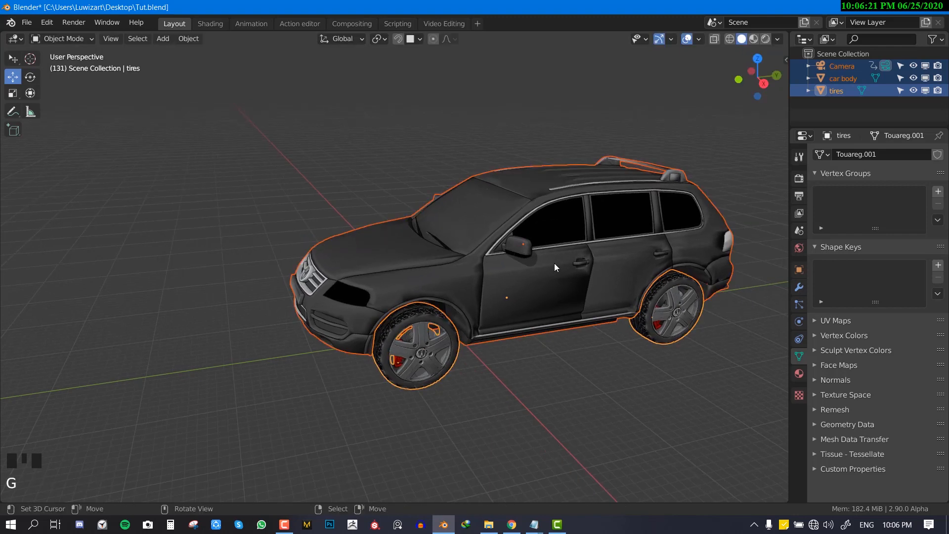
Step: Select only the car body and test moving it off the tires twice, keeping it in its original place
{"action": "right_click", "coordinate": [545, 268]}
{"action": "middle_click_drag", "start_coordinate": [544, 271], "coordinate": [488, 320], "text": "shift"}
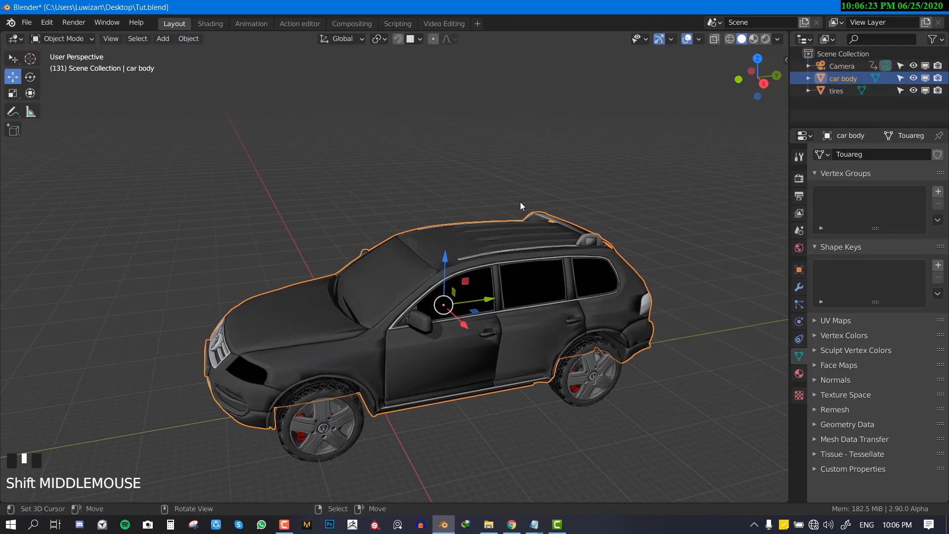
{"action": "middle_click_drag", "start_coordinate": [520, 202], "coordinate": [556, 328]}
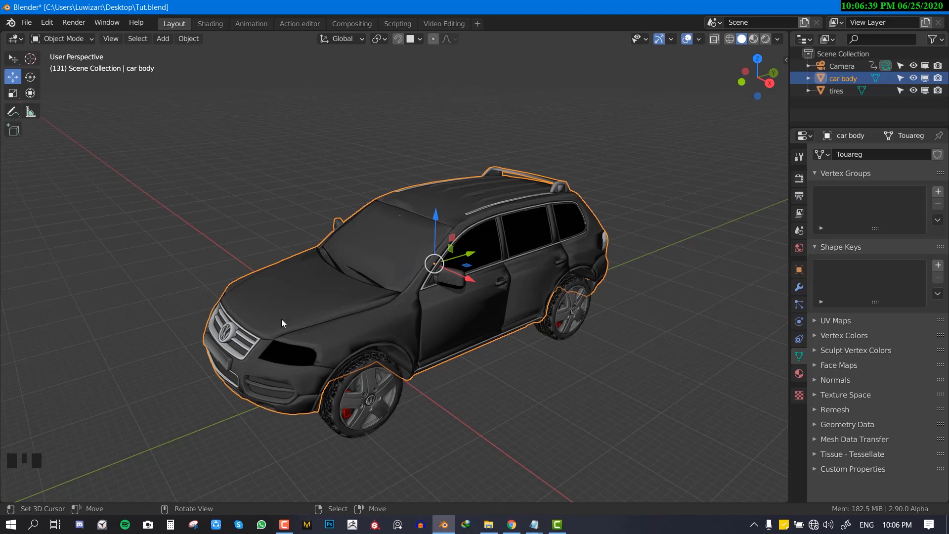
{"action": "middle_click_drag", "start_coordinate": [281, 319], "coordinate": [453, 351]}
{"action": "scroll", "coordinate": [538, 331], "scroll_direction": "up", "scroll_amount": 2}
{"action": "scroll", "coordinate": [445, 354], "scroll_direction": "down", "scroll_amount": 2}
{"action": "right_click", "coordinate": [435, 346]}
{"action": "key", "text": "g"}
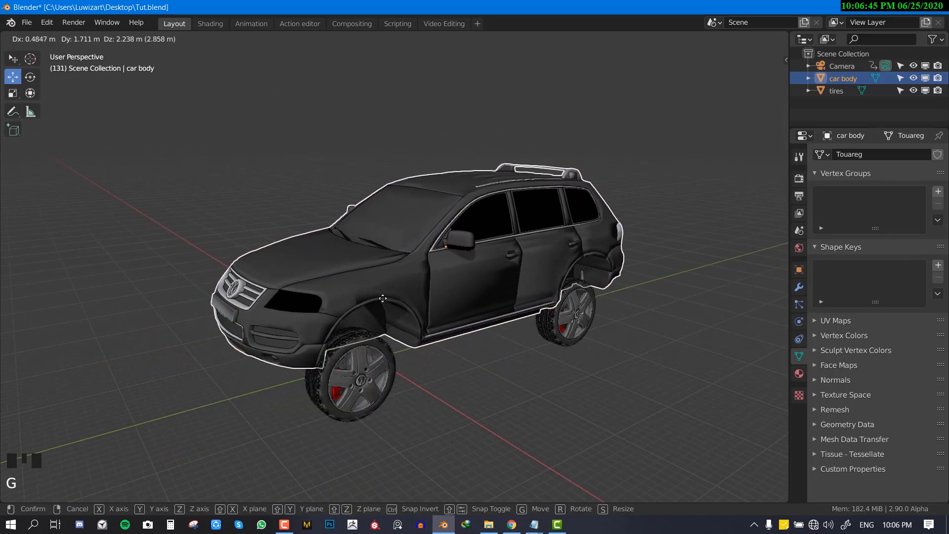
{"action": "left_click", "coordinate": [399, 324]}
{"action": "middle_click_drag", "start_coordinate": [399, 325], "coordinate": [405, 331]}
{"action": "scroll", "coordinate": [405, 331], "scroll_direction": "up", "scroll_amount": 2}
{"action": "key", "text": "g"}
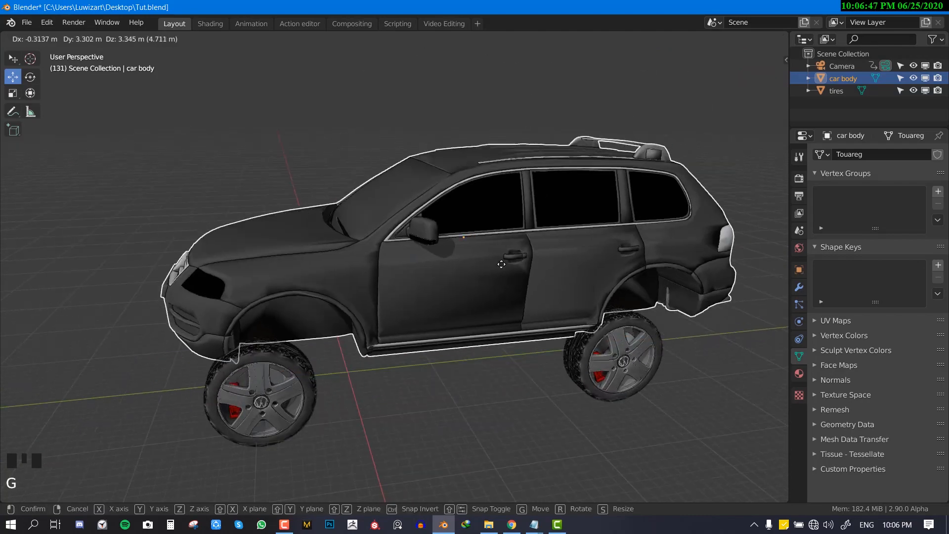
{"action": "left_click", "coordinate": [308, 288]}
Step: Select the four tires and try moving them separately, keeping them in their original place
{"action": "right_click", "coordinate": [252, 418]}
{"action": "key", "text": "g"}
{"action": "left_click", "coordinate": [364, 399]}
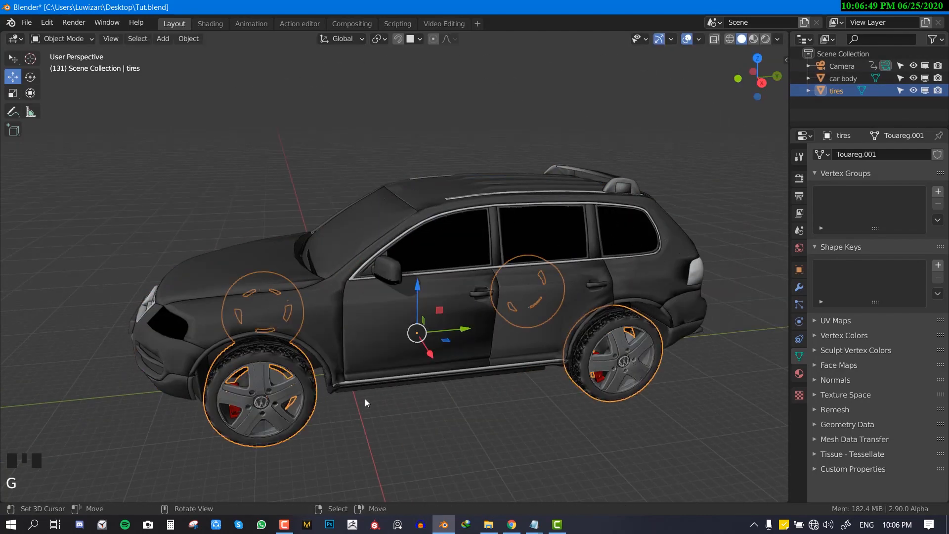
Step: Switch to the right orthographic view and select the car body
{"action": "middle_click_drag", "start_coordinate": [365, 399], "coordinate": [426, 399]}
{"action": "key", "text": "KP_3"}
{"action": "right_click", "coordinate": [453, 276]}
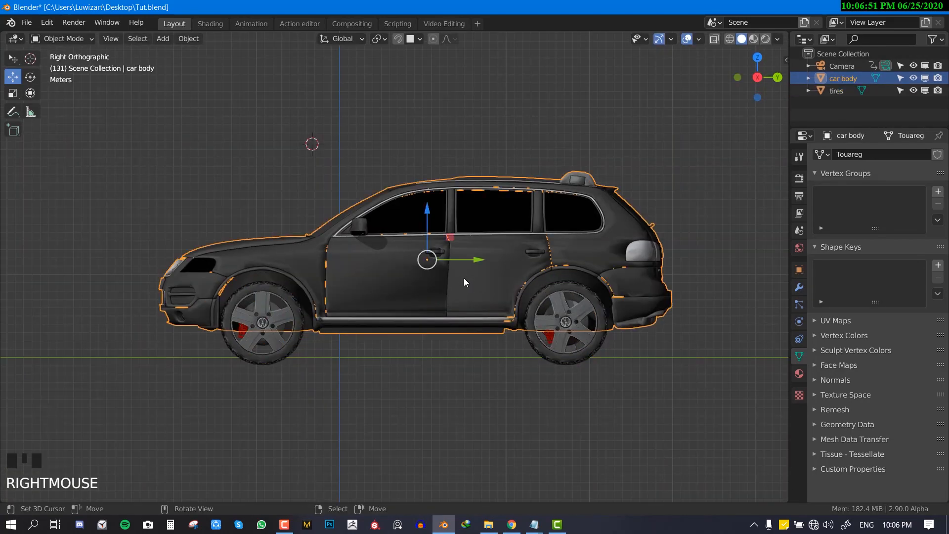
Step: Snap the 3D cursor to the selected car body's origin and add a single-bone armature there
{"action": "left_click", "coordinate": [189, 39]}
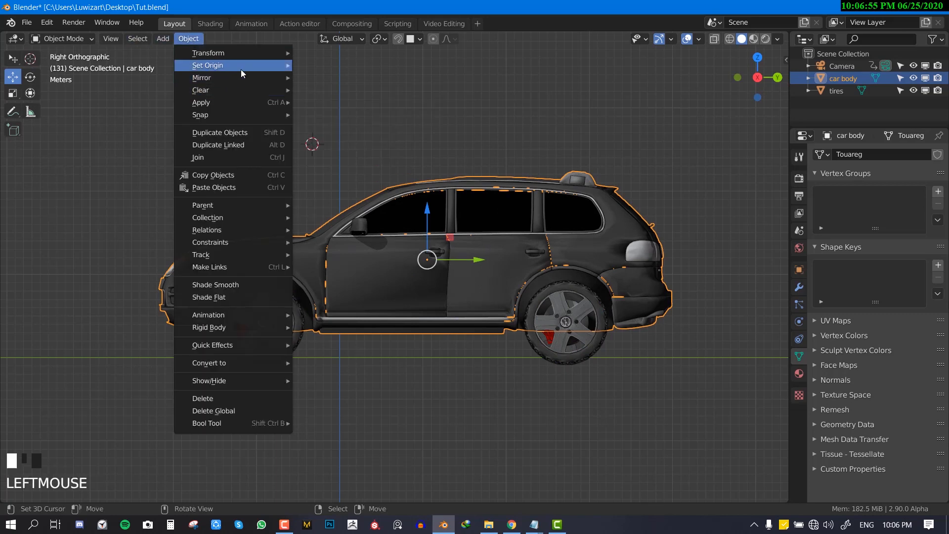
{"action": "key", "text": "shift+s"}
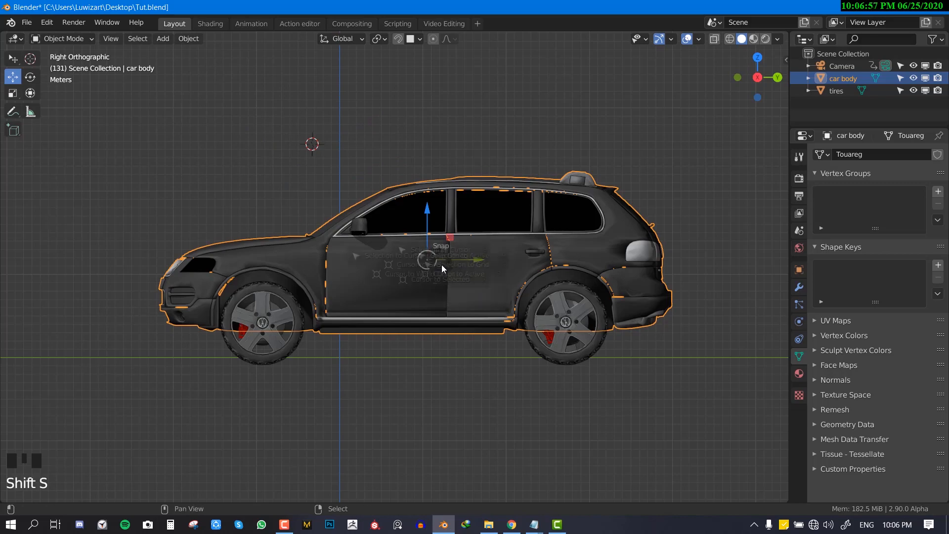
{"action": "middle_click_drag", "start_coordinate": [441, 340], "coordinate": [238, 135]}
{"action": "left_click", "coordinate": [160, 39]}
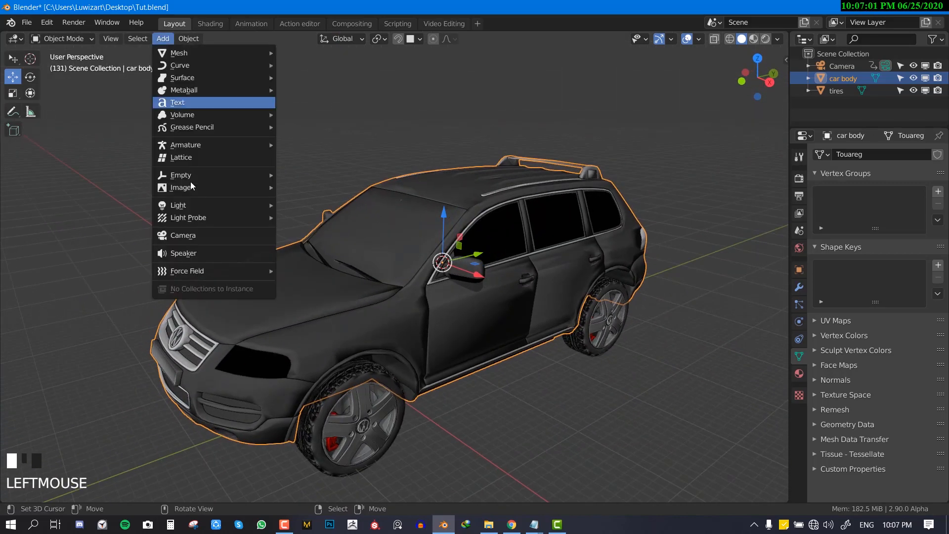
{"action": "mouse_move", "coordinate": [200, 145]}
{"action": "left_click", "coordinate": [377, 147]}
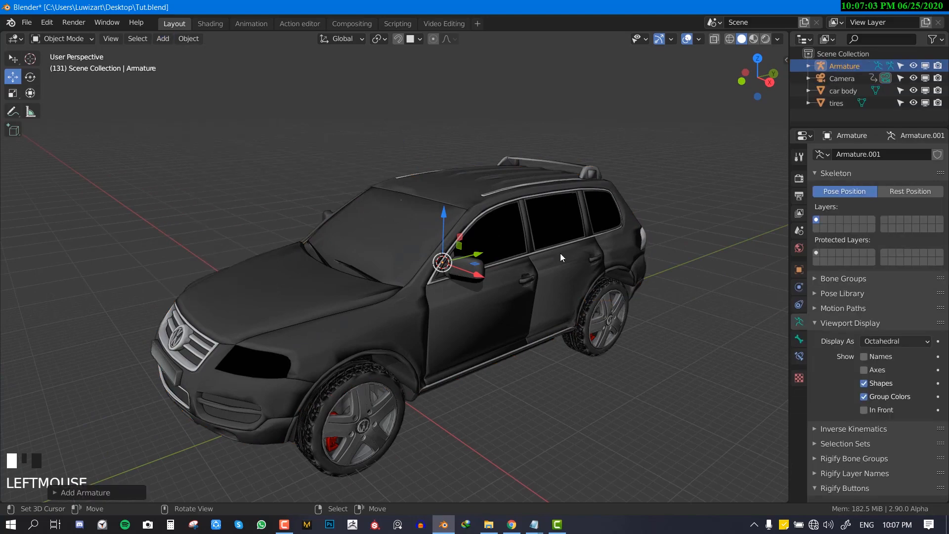
Step: Examine the viewport display settings of the new armature and its bone
{"action": "middle_click_drag", "start_coordinate": [560, 253], "coordinate": [901, 287]}
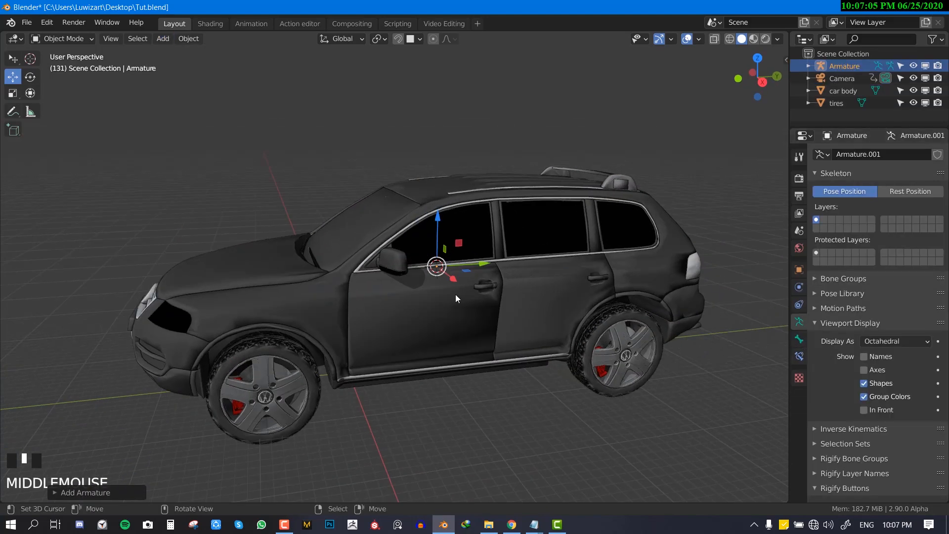
{"action": "middle_click_drag", "start_coordinate": [376, 277], "coordinate": [909, 380]}
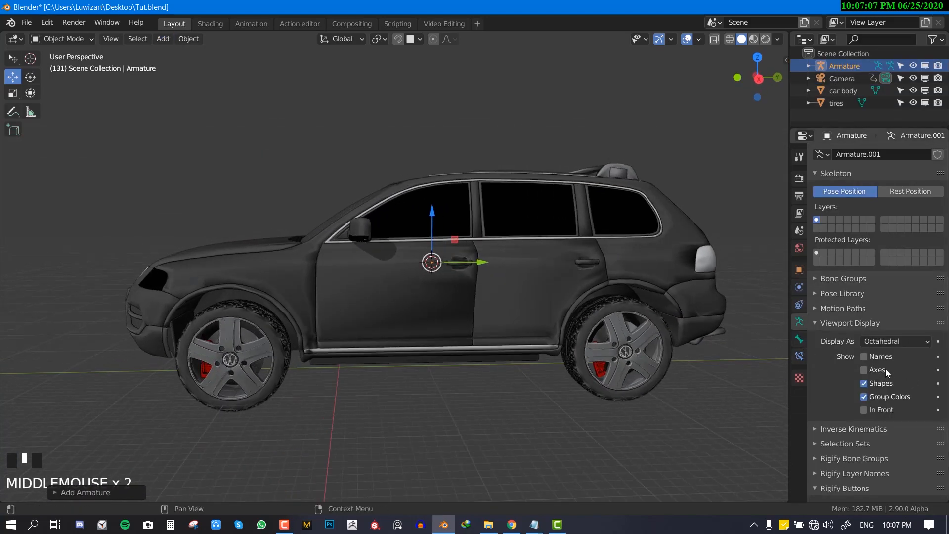
{"action": "left_click", "coordinate": [800, 339]}
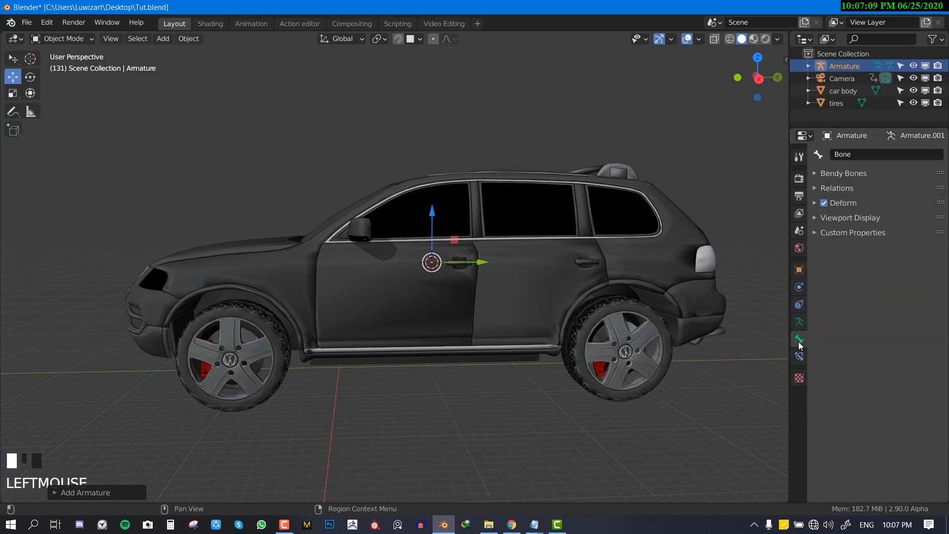
{"action": "left_click", "coordinate": [840, 218]}
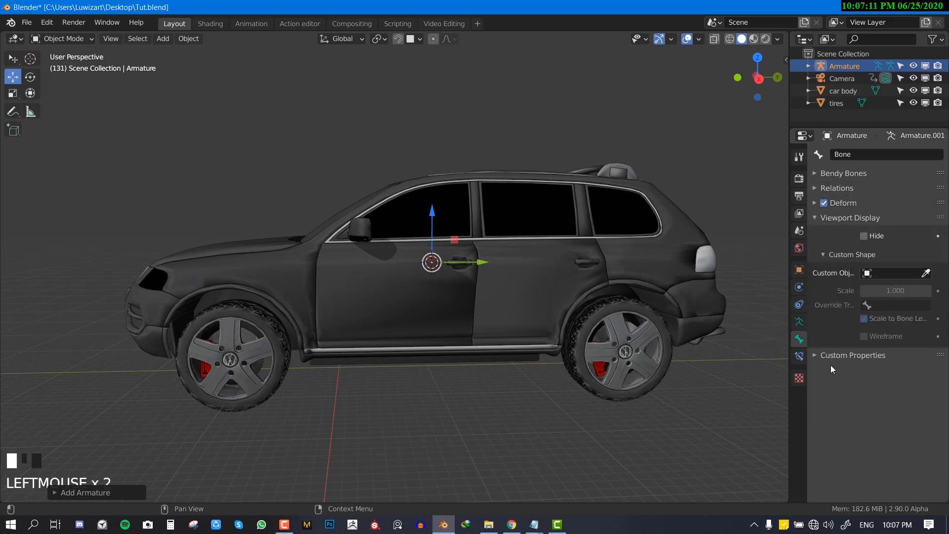
{"action": "left_click", "coordinate": [800, 323]}
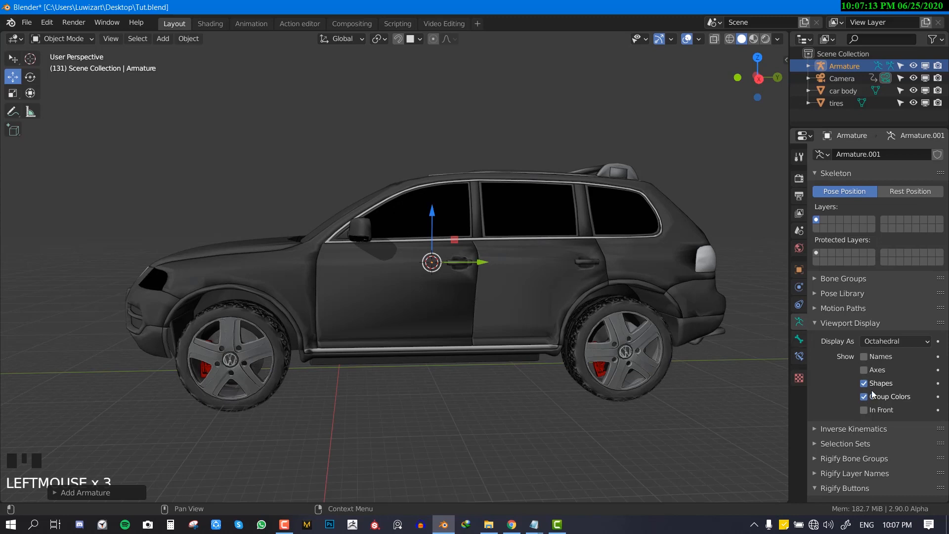
{"action": "left_click", "coordinate": [893, 345]}
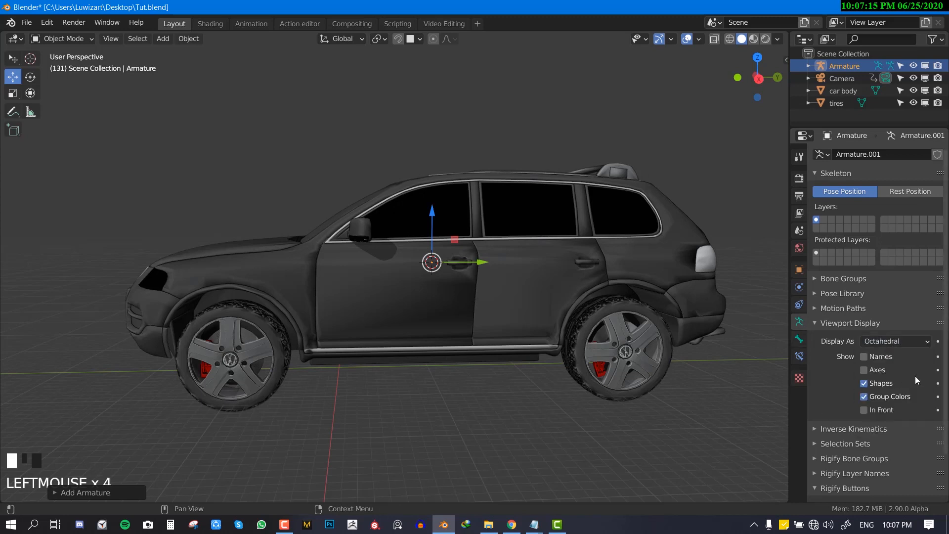
{"action": "scroll", "coordinate": [885, 425], "scroll_direction": "down", "scroll_amount": 1}
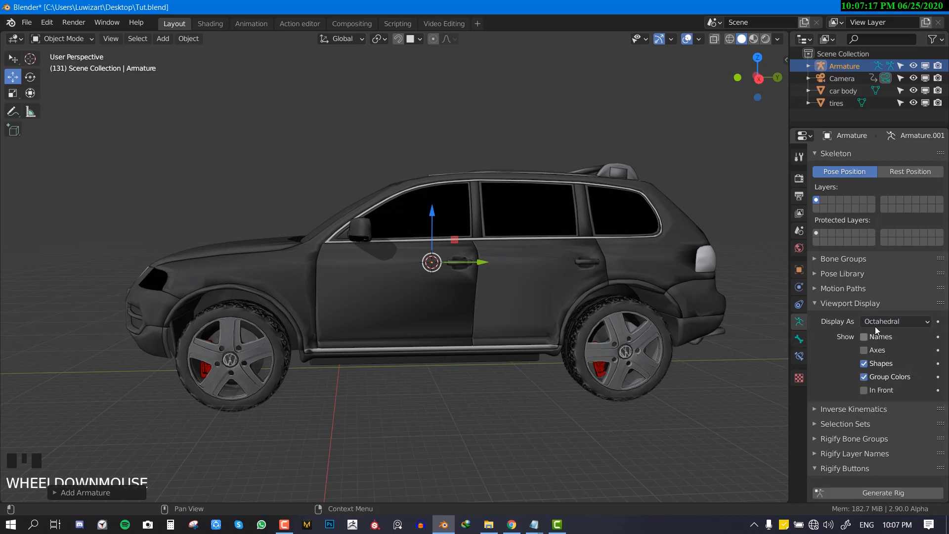
{"action": "left_click", "coordinate": [855, 303]}
{"action": "left_click", "coordinate": [864, 308]}
{"action": "left_click", "coordinate": [864, 310]}
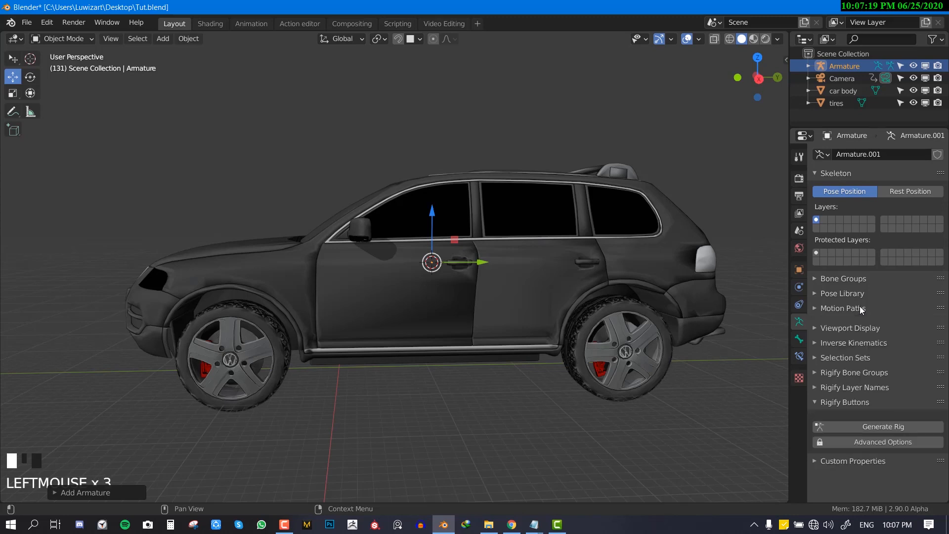
Step: Set the armature object's viewport display to Wire and enable In Front so it shows through the car
{"action": "left_click", "coordinate": [799, 269]}
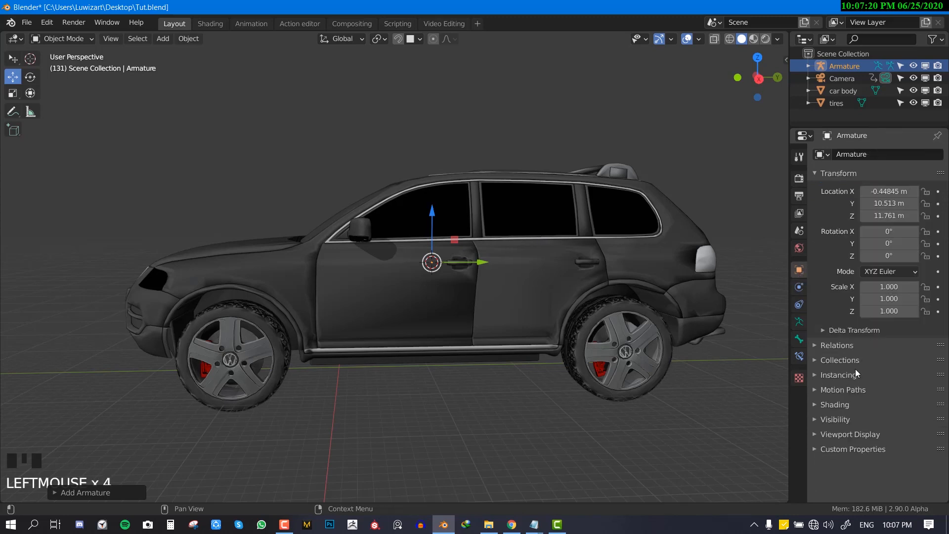
{"action": "left_click", "coordinate": [845, 434]}
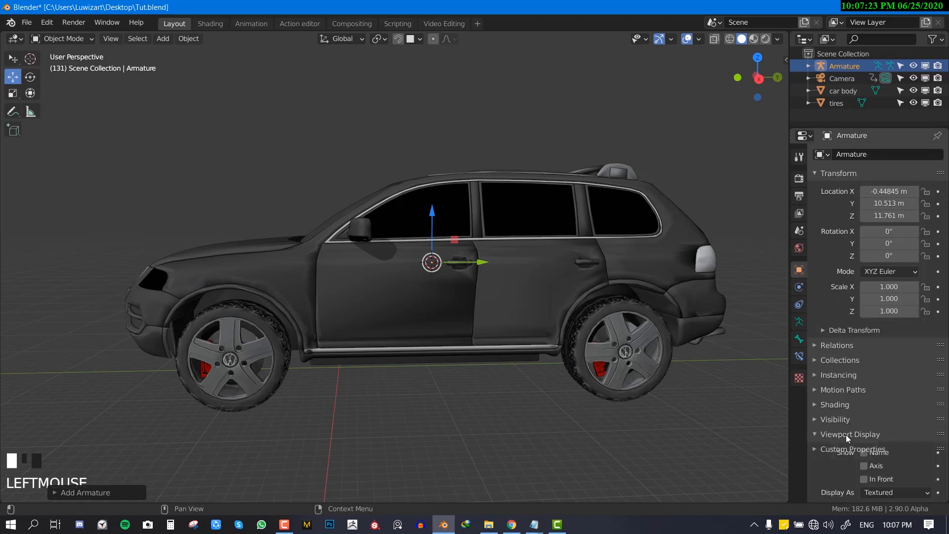
{"action": "scroll", "coordinate": [857, 446], "scroll_direction": "down", "scroll_amount": 4}
{"action": "left_click", "coordinate": [886, 446]}
{"action": "left_click", "coordinate": [886, 420]}
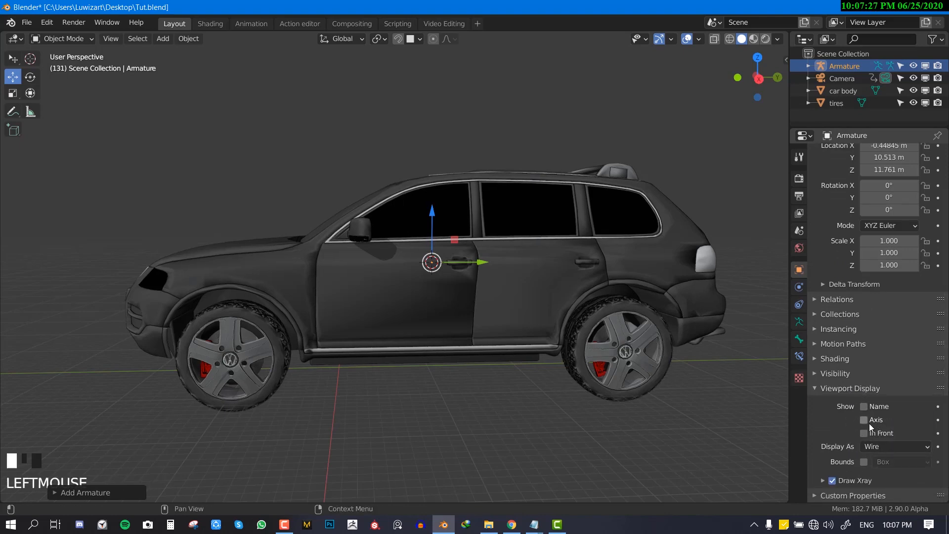
Step: Scale the armature up uniformly to about 14.93 so its bone is large compared with the car
{"action": "middle_click_drag", "start_coordinate": [590, 357], "coordinate": [437, 244]}
{"action": "middle_click_drag", "start_coordinate": [464, 281], "coordinate": [438, 288]}
{"action": "scroll", "coordinate": [434, 292], "scroll_direction": "down", "scroll_amount": 3}
{"action": "key", "text": "s"}
{"action": "key", "text": "s"}
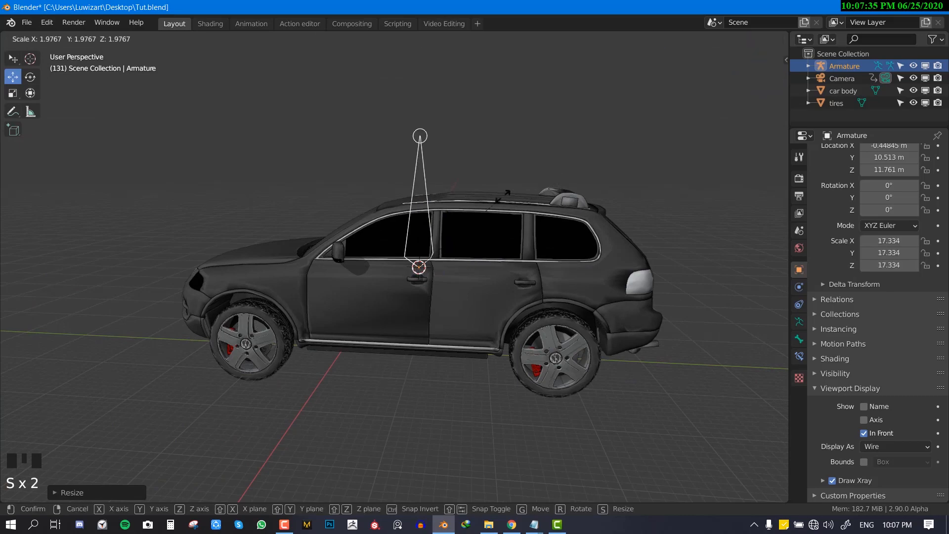
{"action": "left_click", "coordinate": [489, 206]}
Step: Move the armature down in the right orthographic view to about Y 11.05 m and Z 5.52 m, near the door sill
{"action": "key", "text": "KP_3"}
{"action": "scroll", "coordinate": [470, 226], "scroll_direction": "up", "scroll_amount": 1}
{"action": "key", "text": "g"}
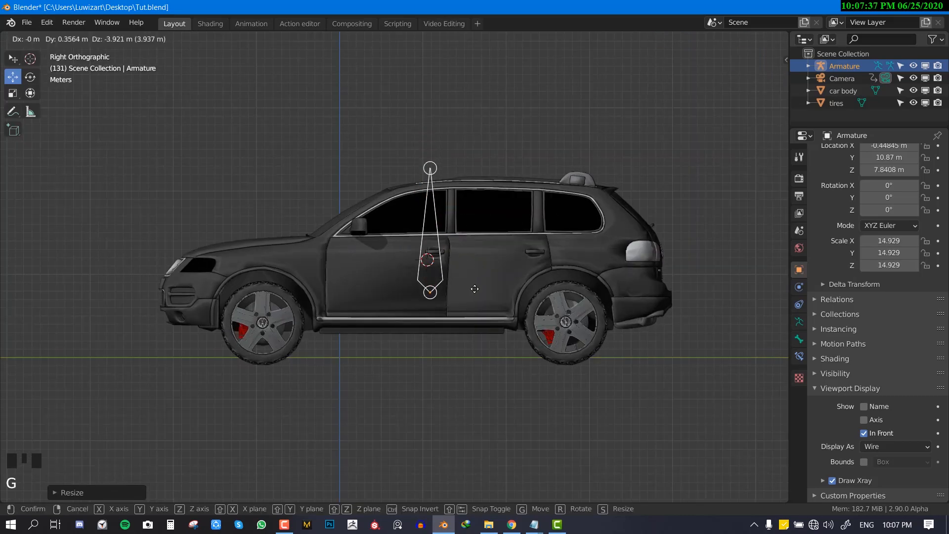
{"action": "left_click", "coordinate": [473, 329]}
Step: Try moving the car body on its own to test whether it is linked to the armature
{"action": "middle_click_drag", "start_coordinate": [473, 331], "coordinate": [508, 214]}
{"action": "left_click", "coordinate": [506, 216]}
{"action": "key", "text": "g"}
{"action": "right_click", "coordinate": [502, 221]}
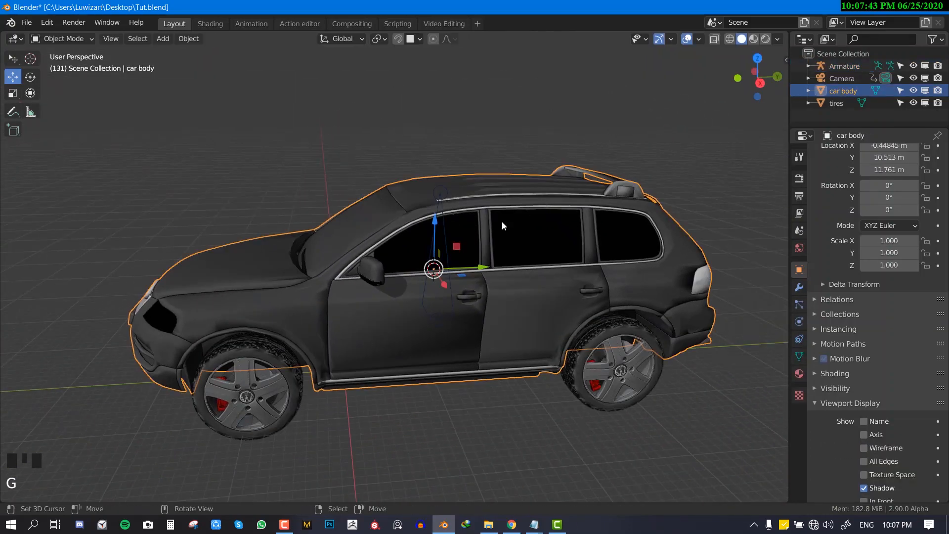
{"action": "key", "text": "g"}
{"action": "right_click", "coordinate": [488, 236]}
Step: Edit the armature, placing the bone's head at the front wheel's centre and its tail just above the roof over the rear door
{"action": "key", "text": "KP_3"}
{"action": "right_click", "coordinate": [423, 298]}
{"action": "right_click", "coordinate": [424, 299]}
{"action": "scroll", "coordinate": [424, 300], "scroll_direction": "up", "scroll_amount": 2}
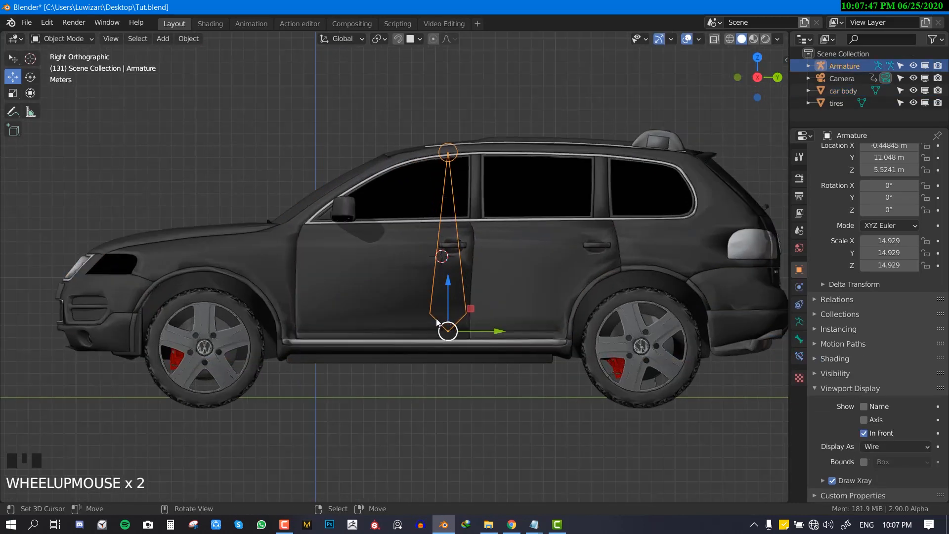
{"action": "right_click", "coordinate": [238, 385]}
{"action": "right_click", "coordinate": [450, 327]}
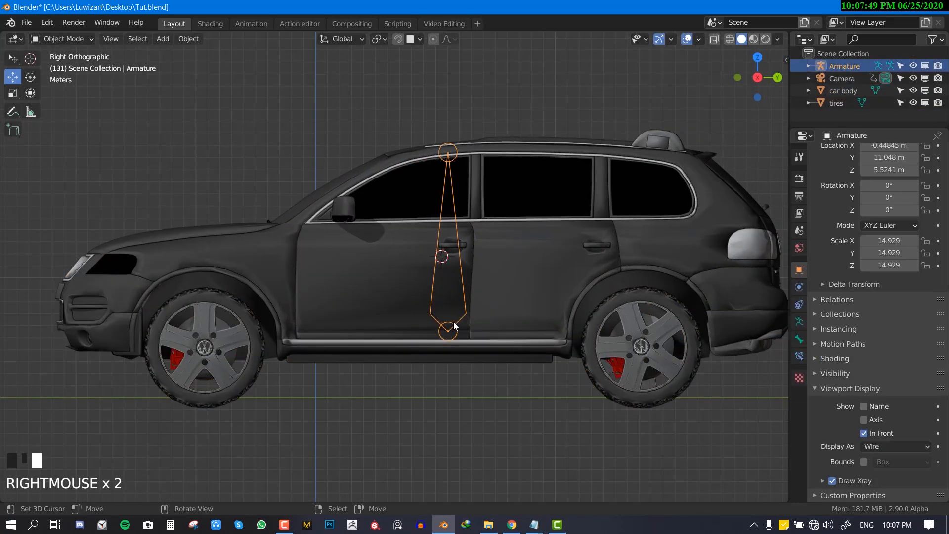
{"action": "key", "text": "Tab"}
{"action": "right_click_drag", "start_coordinate": [449, 331], "coordinate": [170, 348]}
{"action": "right_click_drag", "start_coordinate": [455, 150], "coordinate": [547, 129]}
Step: Examine the diagonal bone's placement on the car from the front and right orthographic views
{"action": "middle_click_drag", "start_coordinate": [467, 257], "coordinate": [567, 271]}
{"action": "scroll", "coordinate": [530, 274], "scroll_direction": "down", "scroll_amount": 2}
{"action": "key", "text": "KP_1"}
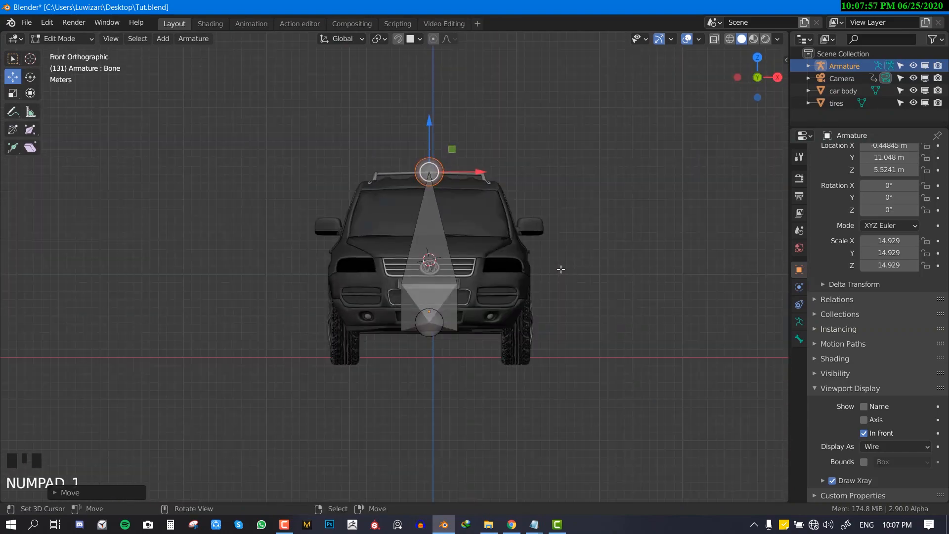
{"action": "key", "text": "KP_3"}
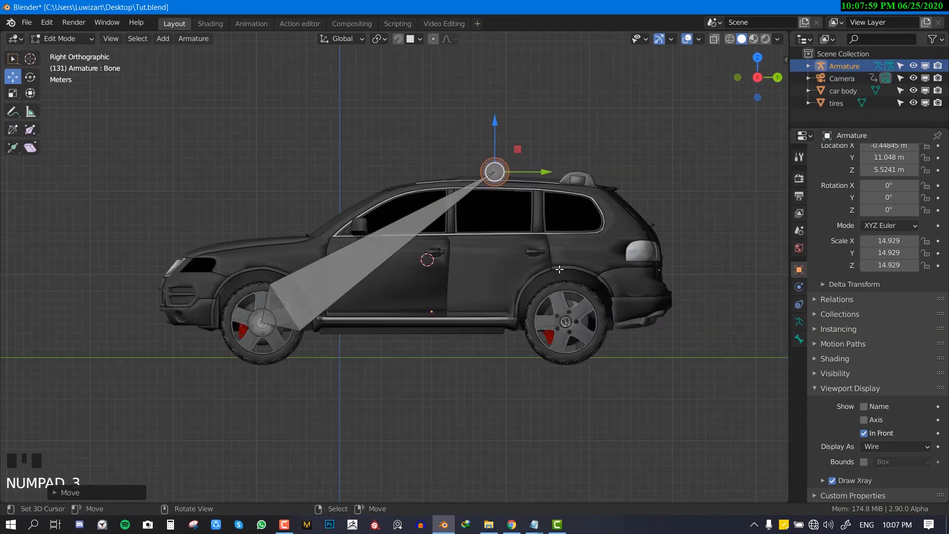
{"action": "scroll", "coordinate": [564, 290], "scroll_direction": "up", "scroll_amount": 2}
{"action": "middle_click_drag", "start_coordinate": [586, 271], "coordinate": [521, 342], "text": "shift"}
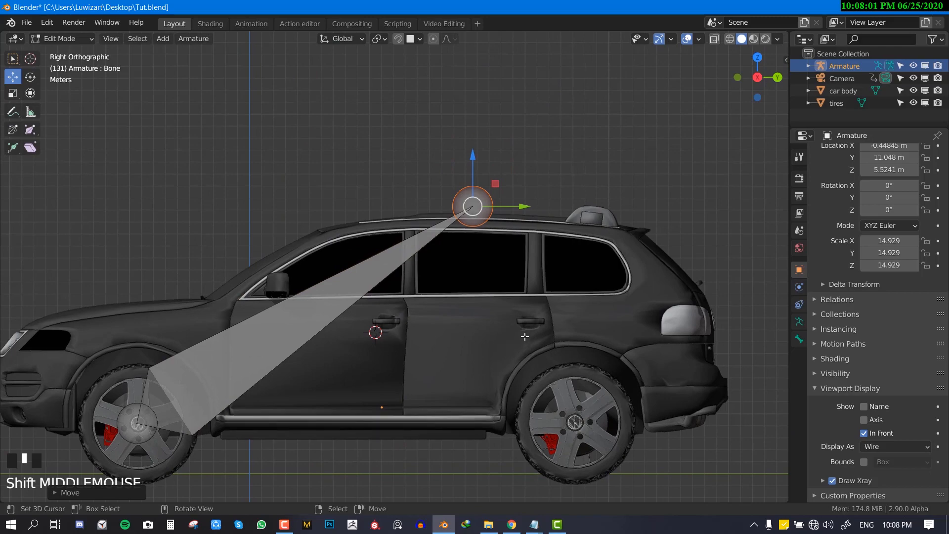
{"action": "scroll", "coordinate": [410, 263], "scroll_direction": "down", "scroll_amount": 3}
{"action": "middle_click_drag", "start_coordinate": [410, 263], "coordinate": [535, 266]}
{"action": "key", "text": "KP_3"}
Step: Return to Object Mode, clear the selection and reselect the armature
{"action": "key", "text": "Tab"}
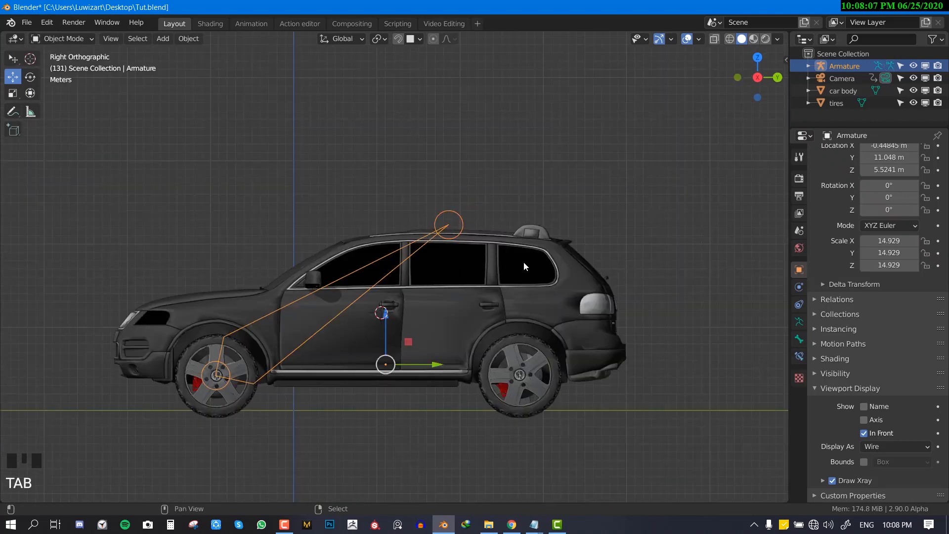
{"action": "scroll", "coordinate": [524, 266], "scroll_direction": "up", "scroll_amount": 2}
{"action": "key", "text": "alt+a"}
{"action": "right_click", "coordinate": [375, 345]}
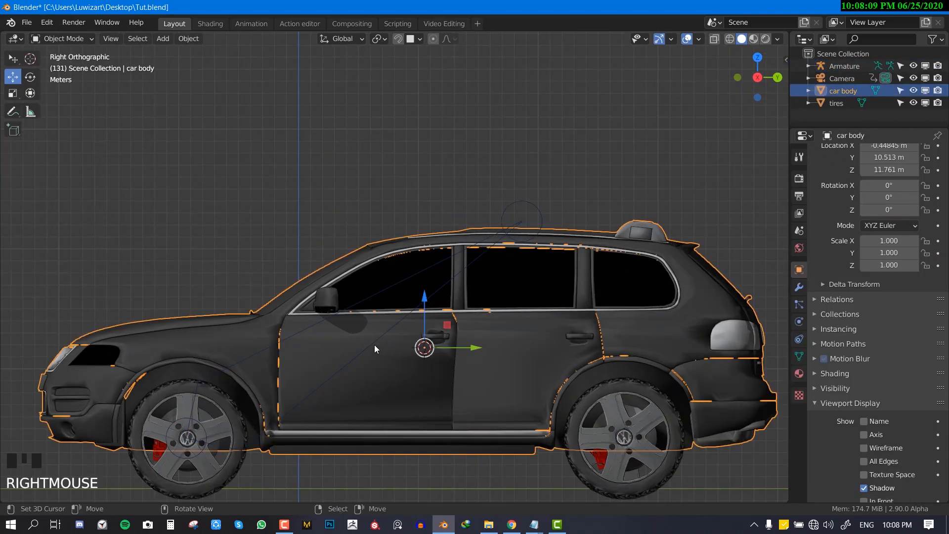
{"action": "right_click", "coordinate": [374, 345]}
{"action": "left_click", "coordinate": [800, 322]}
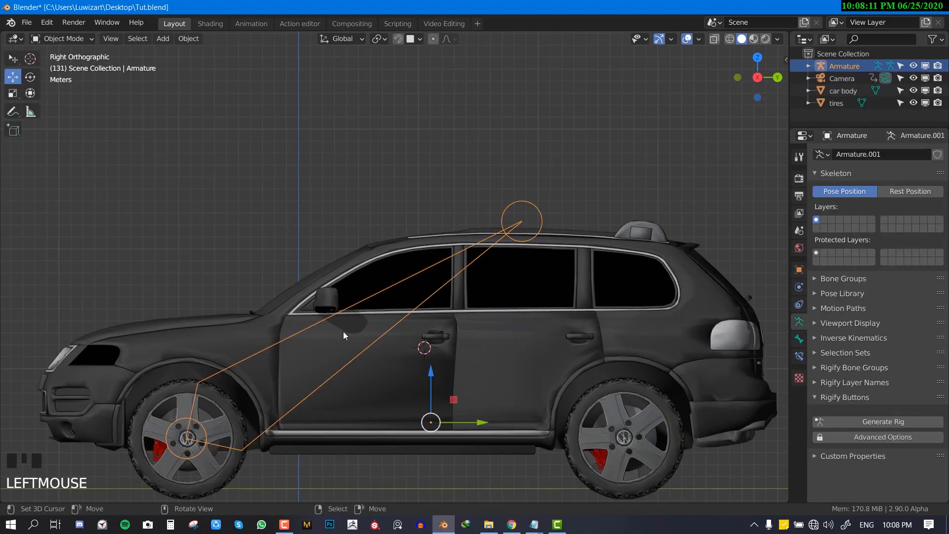
{"action": "right_click", "coordinate": [537, 212]}
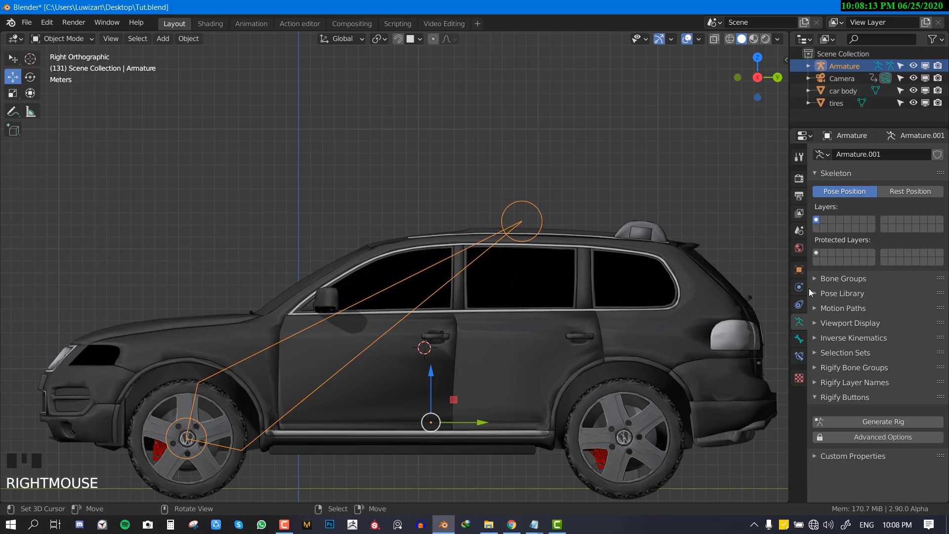
Step: Set the armature's bone display type to Stick and save the file
{"action": "left_click", "coordinate": [799, 339]}
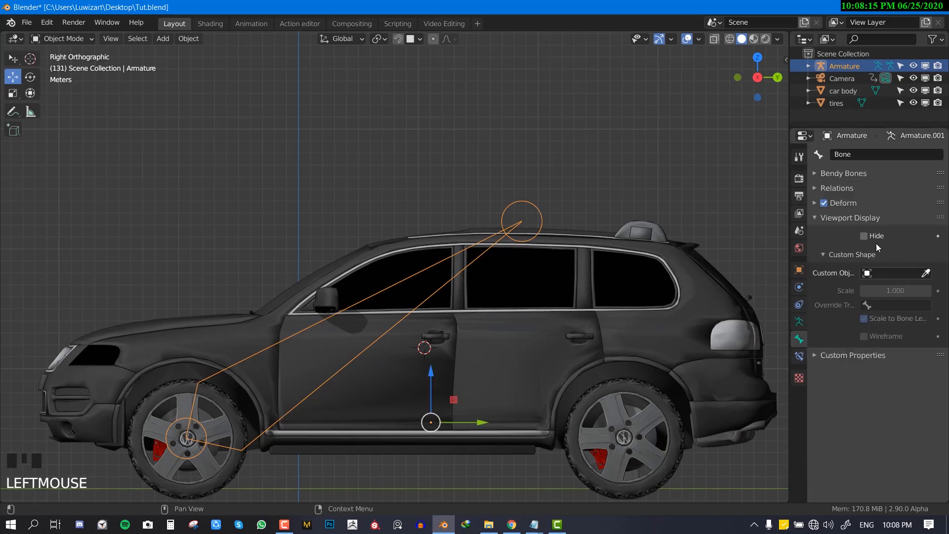
{"action": "left_click", "coordinate": [800, 322]}
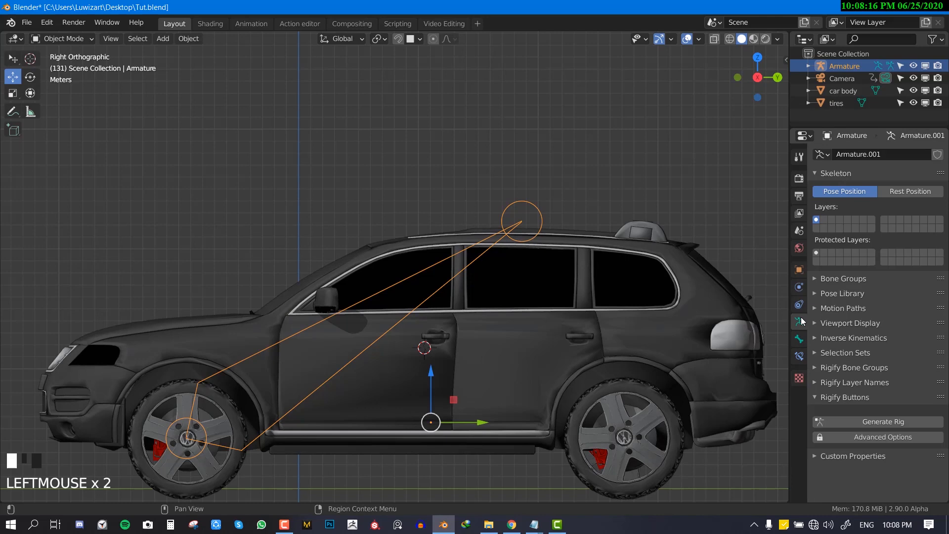
{"action": "left_click", "coordinate": [848, 329]}
{"action": "left_click", "coordinate": [899, 341]}
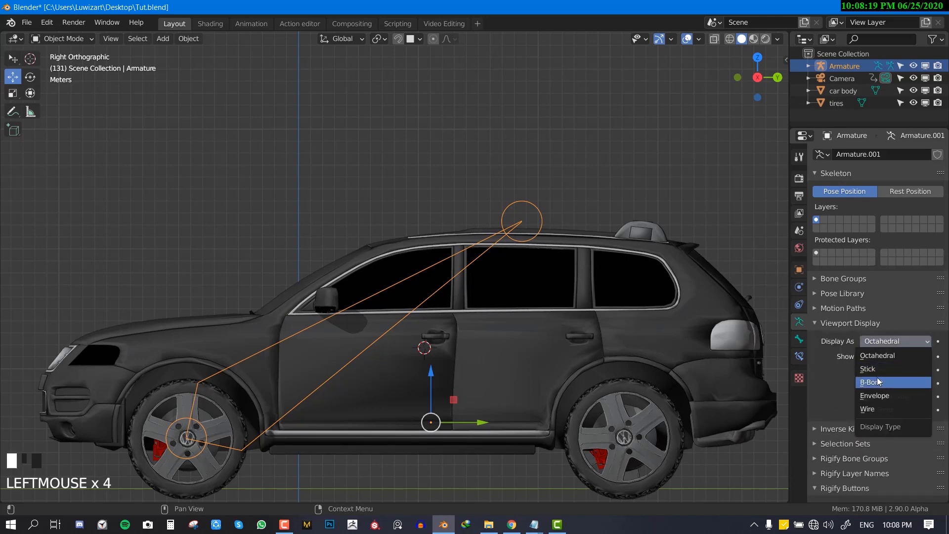
{"action": "left_click", "coordinate": [918, 370]}
{"action": "middle_click_drag", "start_coordinate": [734, 364], "coordinate": [466, 299]}
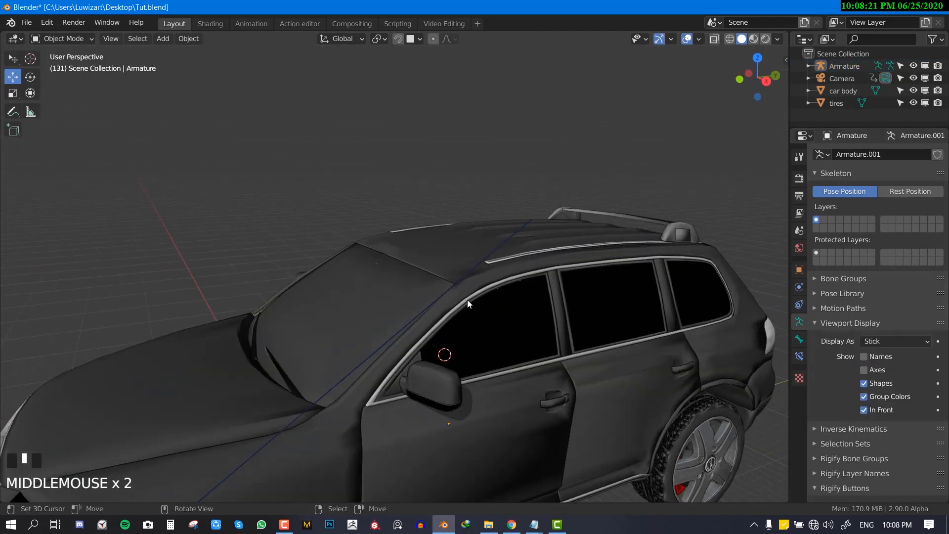
{"action": "key", "text": "ctrl+s"}
{"action": "middle_click_drag", "start_coordinate": [478, 358], "coordinate": [479, 175], "text": "shift"}
{"action": "scroll", "coordinate": [500, 207], "scroll_direction": "down", "scroll_amount": 2}
Step: Select the car body together with the armature and parent it using Armature Deform With Empty Groups
{"action": "right_click", "coordinate": [482, 153]}
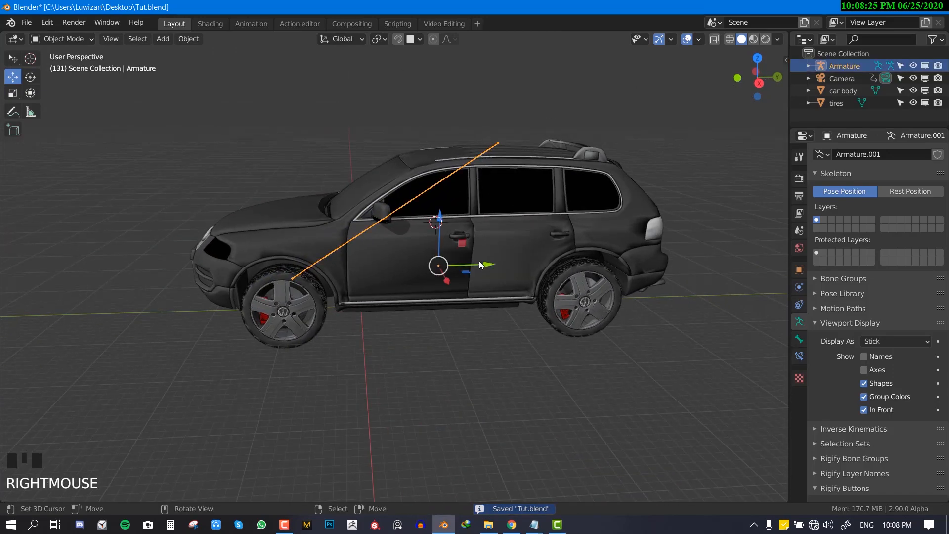
{"action": "right_click", "coordinate": [476, 263]}
{"action": "middle_click_drag", "start_coordinate": [535, 246], "coordinate": [533, 193]}
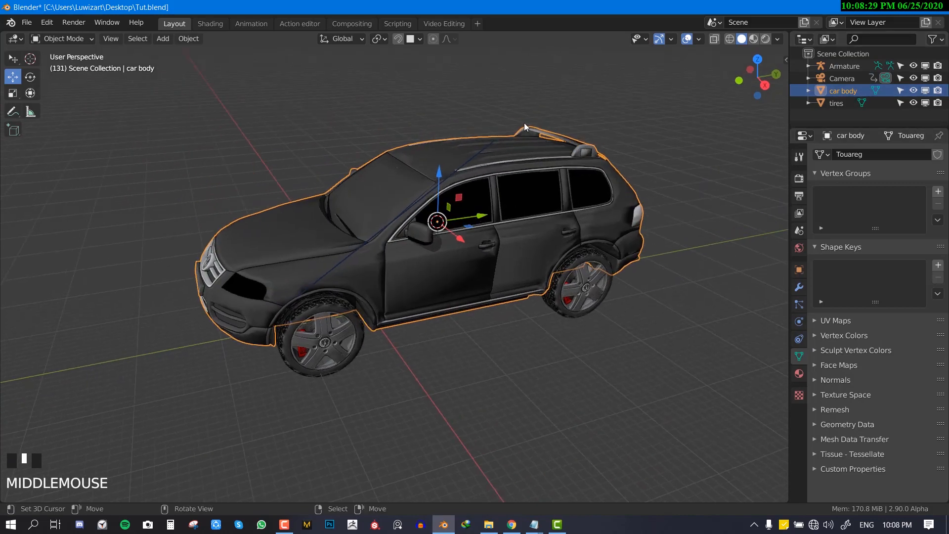
{"action": "middle_click_drag", "start_coordinate": [524, 122], "coordinate": [497, 141]}
{"action": "right_click", "coordinate": [493, 136], "text": "shift"}
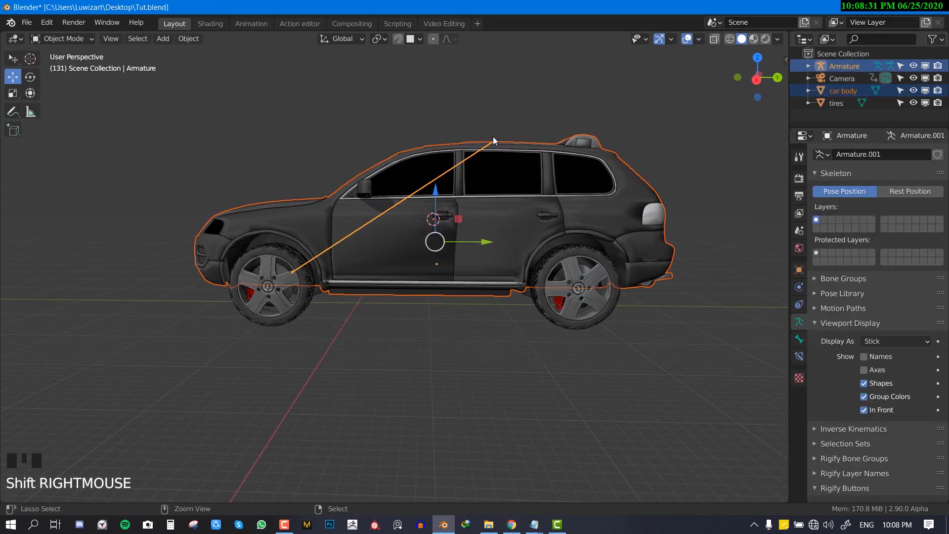
{"action": "key", "text": "ctrl+p"}
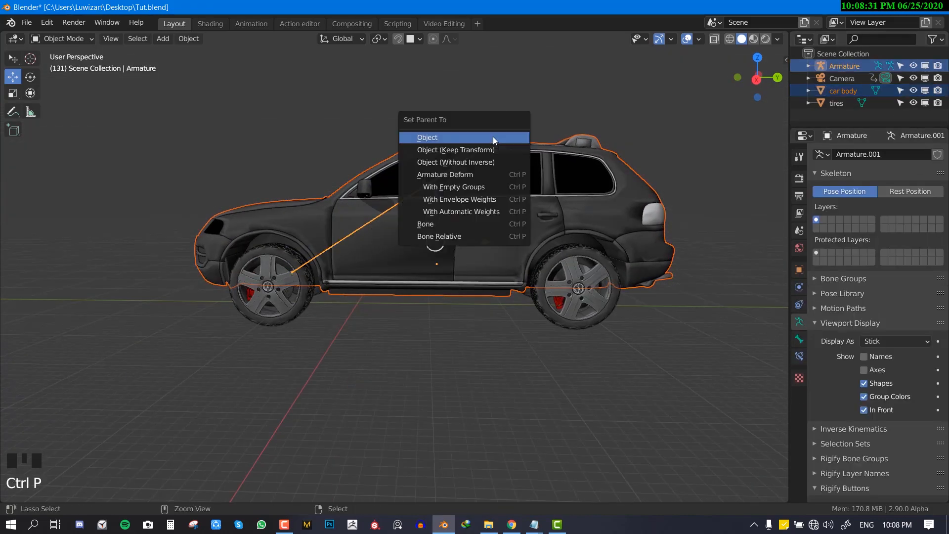
{"action": "left_click", "coordinate": [449, 188]}
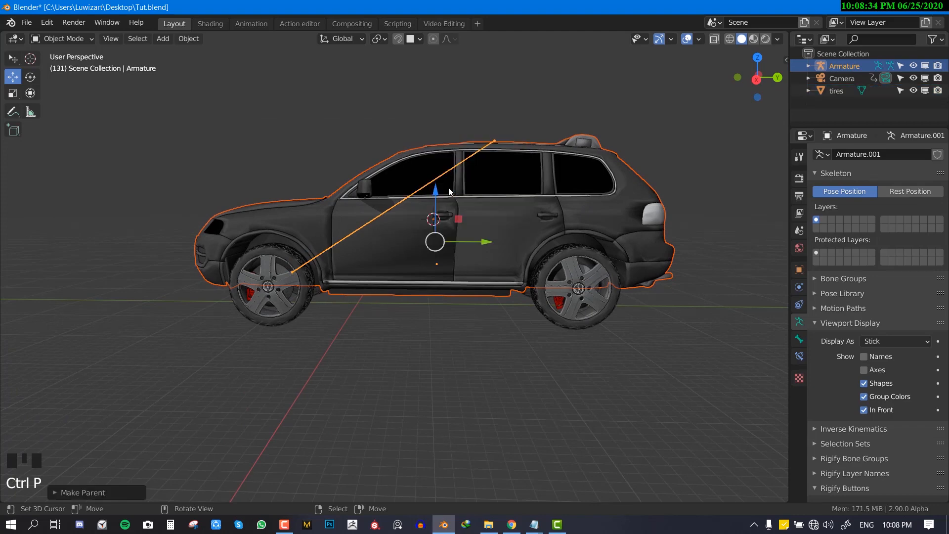
Step: Select the armature with the car body as the active object and switch to Weight Paint mode
{"action": "right_click", "coordinate": [496, 140]}
{"action": "middle_click_drag", "start_coordinate": [495, 139], "coordinate": [515, 187]}
{"action": "middle_click", "coordinate": [515, 188]}
{"action": "right_click", "coordinate": [572, 216], "text": "shift"}
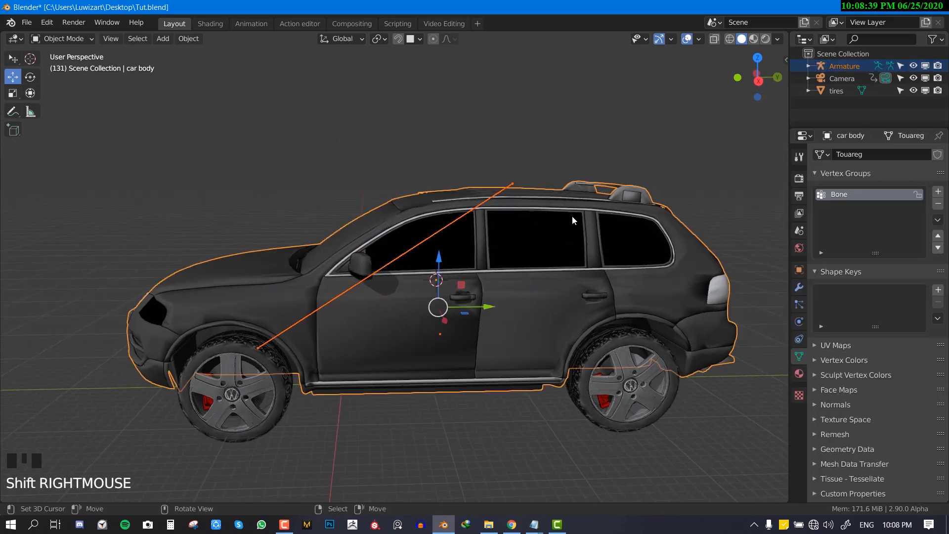
{"action": "left_click", "coordinate": [60, 39]}
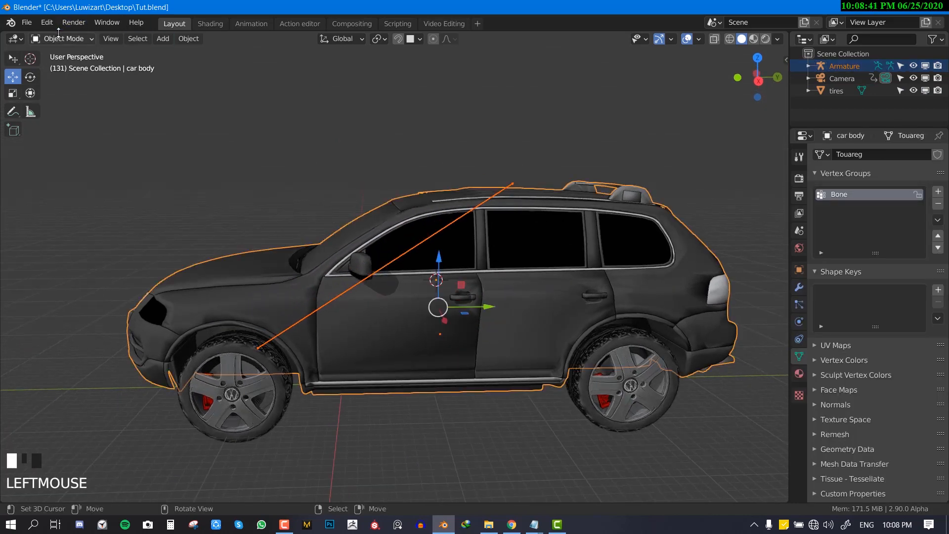
{"action": "left_click", "coordinate": [73, 104]}
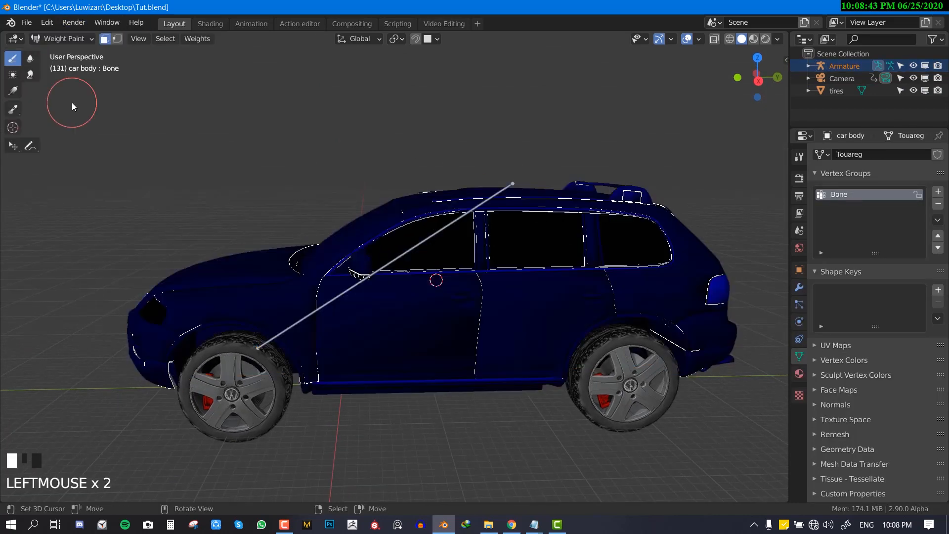
Step: Turn off face selection masking for weight painting and select the diagonal bone
{"action": "right_click", "coordinate": [498, 184]}
{"action": "right_click", "coordinate": [496, 192]}
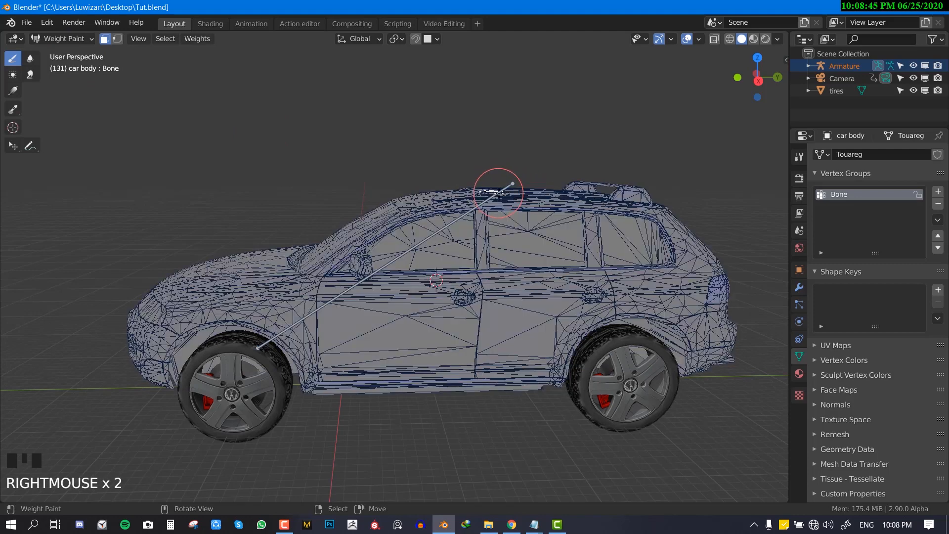
{"action": "key", "text": "ctrl+Tab"}
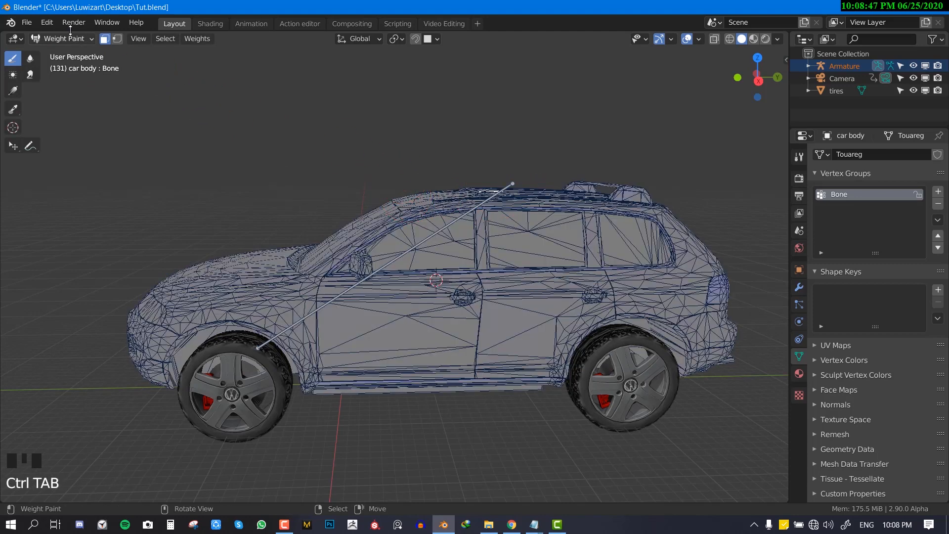
{"action": "left_click", "coordinate": [102, 40]}
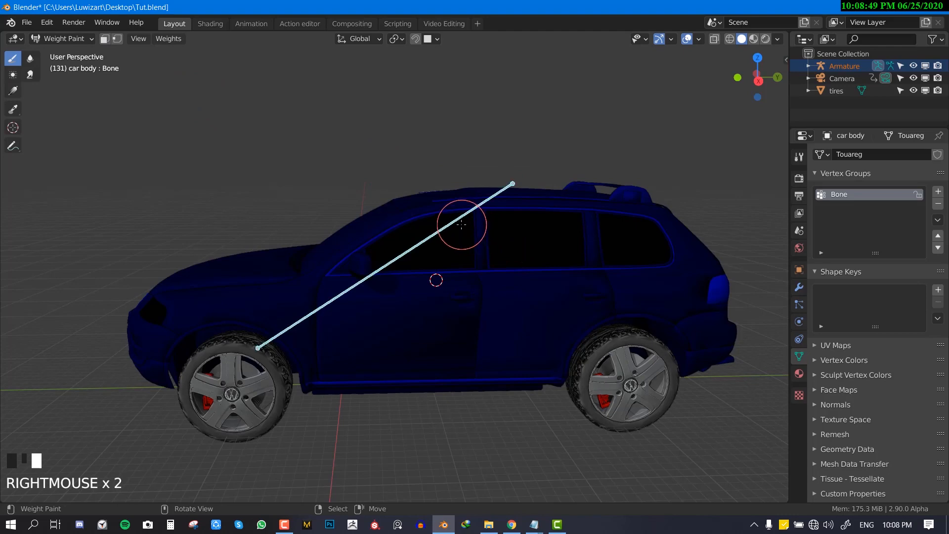
Step: Assign all car body vertices to the Bone vertex group at weight 1.000 and return to Weight Paint mode
{"action": "mouse_move", "coordinate": [536, 241]}
{"action": "middle_mouse_down"}
{"action": "mouse_move", "coordinate": [470, 240]}
{"action": "mouse_move", "coordinate": [470, 260]}
{"action": "mouse_move", "coordinate": [524, 272]}
{"action": "mouse_move", "coordinate": [489, 274]}
{"action": "middle_mouse_up"}
{"action": "key", "text": "Tab"}
{"action": "key", "text": "a"}
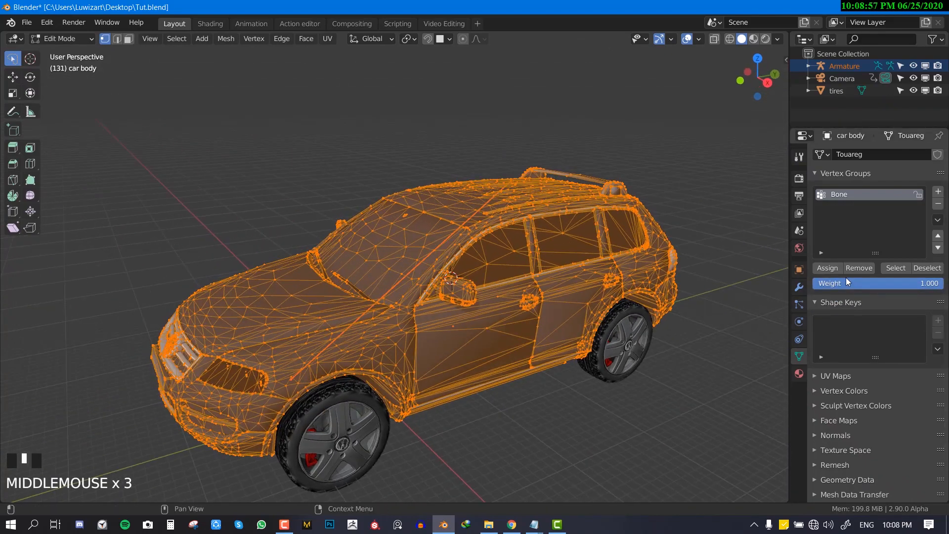
{"action": "left_click", "coordinate": [826, 271]}
{"action": "key", "text": "Tab"}
{"action": "middle_click_drag", "start_coordinate": [356, 284], "coordinate": [433, 287]}
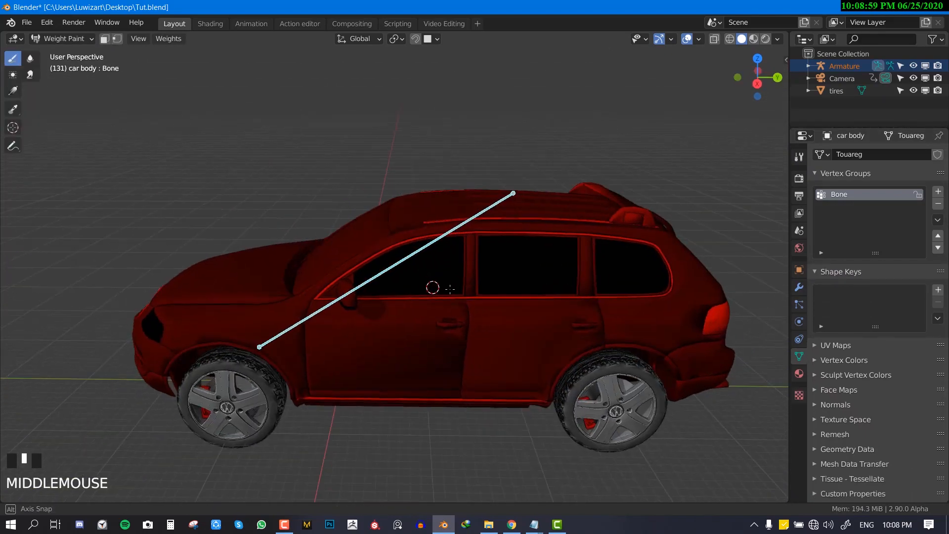
Step: Try moving and rotating the diagonal bone to test whether the car body follows it
{"action": "key", "text": "g"}
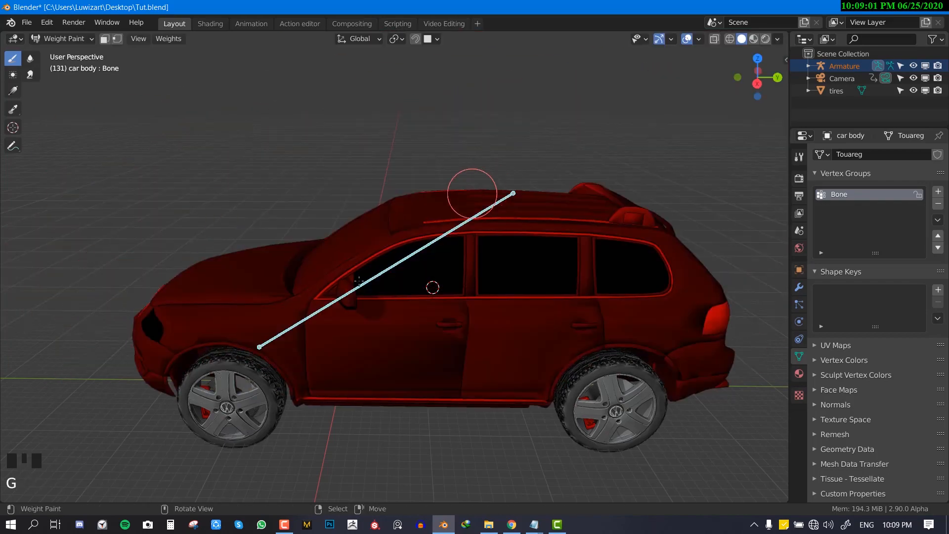
{"action": "right_click", "coordinate": [488, 237]}
{"action": "middle_click_drag", "start_coordinate": [481, 292], "coordinate": [427, 316]}
{"action": "key", "text": "r"}
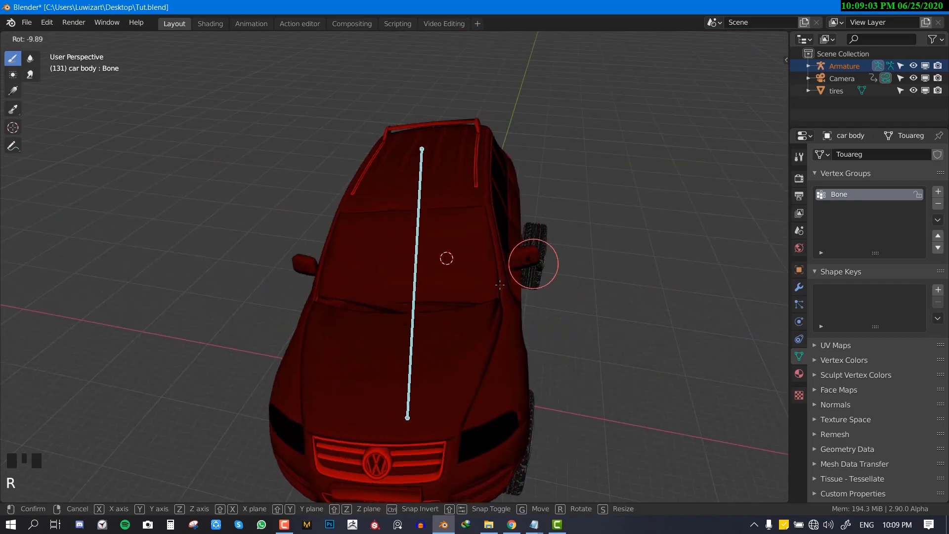
{"action": "right_click", "coordinate": [506, 332]}
Step: Return to Object Mode, clear the selection and select the tires object
{"action": "mouse_move", "coordinate": [506, 335]}
{"action": "middle_mouse_down"}
{"action": "mouse_move", "coordinate": [461, 298]}
{"action": "mouse_move", "coordinate": [529, 346]}
{"action": "mouse_move", "coordinate": [479, 366]}
{"action": "middle_mouse_up"}
{"action": "key", "text": "ctrl+Tab"}
{"action": "key", "text": "alt+a"}
{"action": "right_click", "coordinate": [282, 401]}
{"action": "middle_click_drag", "start_coordinate": [381, 392], "coordinate": [497, 371]}
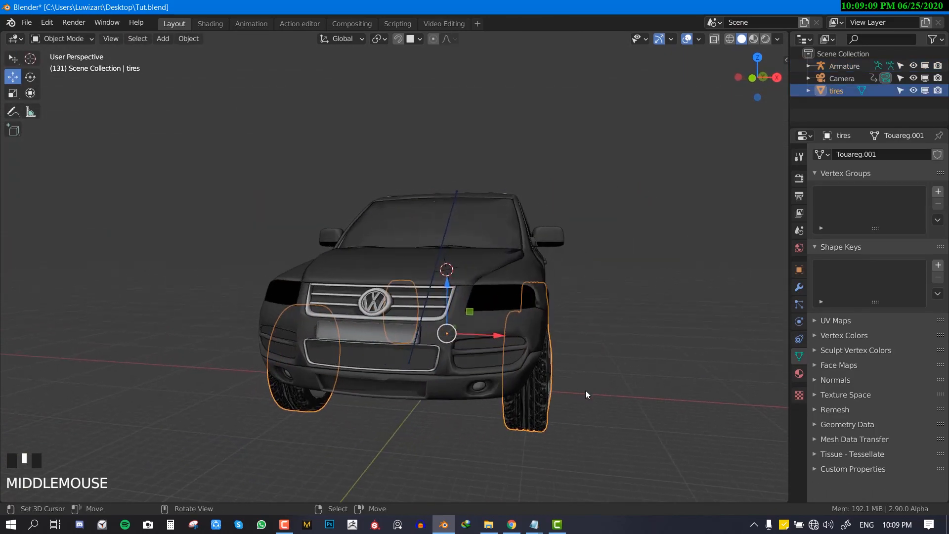
Step: Examine the front wheel and the bone's lower end from the right orthographic view
{"action": "middle_click_drag", "start_coordinate": [529, 374], "coordinate": [470, 351]}
{"action": "key", "text": "KP_3"}
{"action": "middle_click_drag", "start_coordinate": [347, 355], "coordinate": [429, 369], "text": "shift"}
{"action": "scroll", "coordinate": [456, 398], "scroll_direction": "up", "scroll_amount": 3}
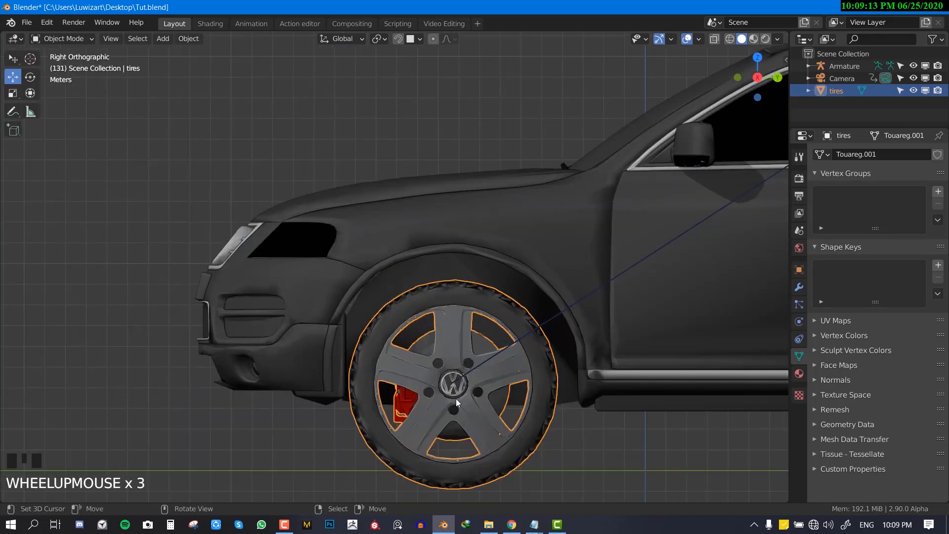
{"action": "middle_click_drag", "start_coordinate": [456, 399], "coordinate": [427, 401]}
{"action": "scroll", "coordinate": [483, 371], "scroll_direction": "down", "scroll_amount": 4}
{"action": "middle_click_drag", "start_coordinate": [483, 372], "coordinate": [621, 322]}
Step: Select the driver's-side front wheel's geometry in the tires mesh using wireframe shading and snap the 3D cursor to it
{"action": "key", "text": "KP_7"}
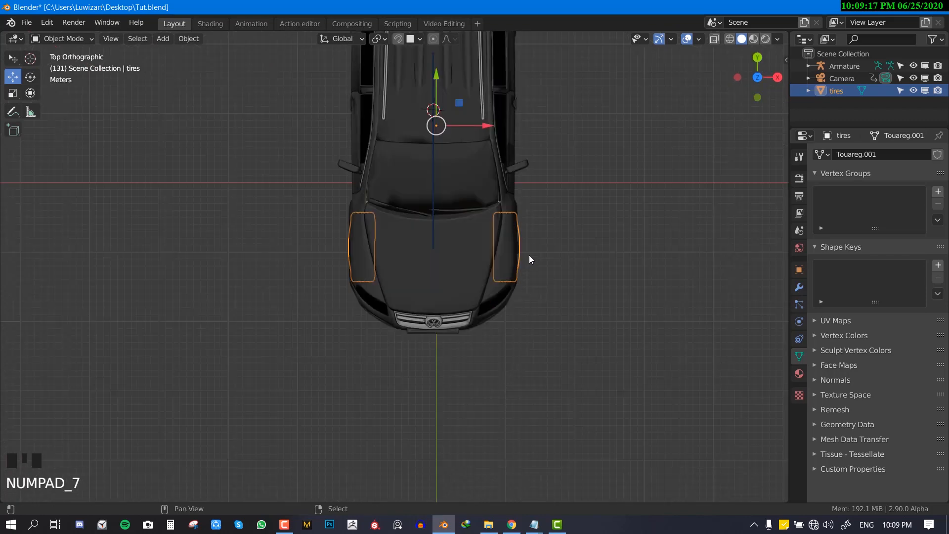
{"action": "middle_click_drag", "start_coordinate": [529, 256], "coordinate": [520, 319], "text": "shift"}
{"action": "key", "text": "Tab"}
{"action": "key", "text": "alt+a"}
{"action": "key", "text": "shift+z"}
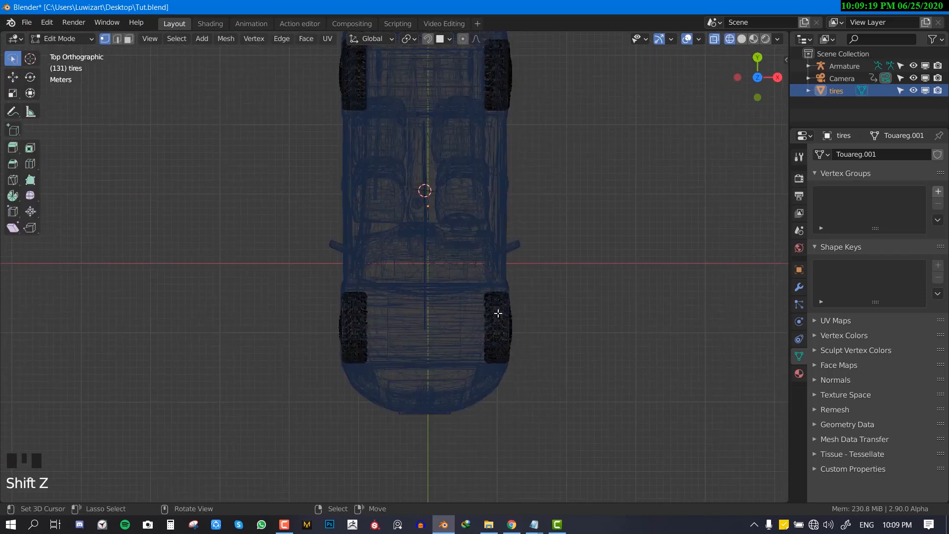
{"action": "key", "text": "b"}
{"action": "left_click_drag", "start_coordinate": [470, 247], "coordinate": [569, 469]}
{"action": "middle_click_drag", "start_coordinate": [534, 343], "coordinate": [546, 320]}
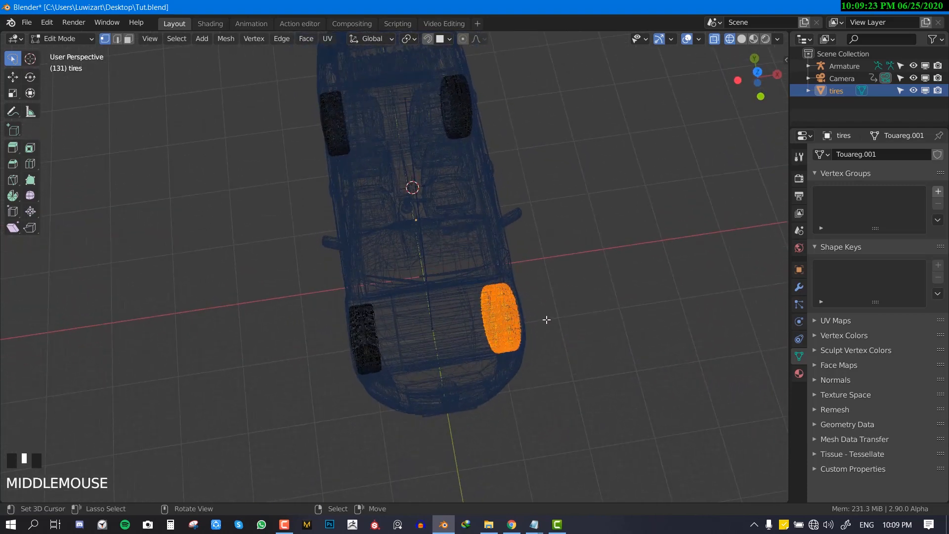
{"action": "key", "text": "KP_7"}
{"action": "key", "text": "shift+s"}
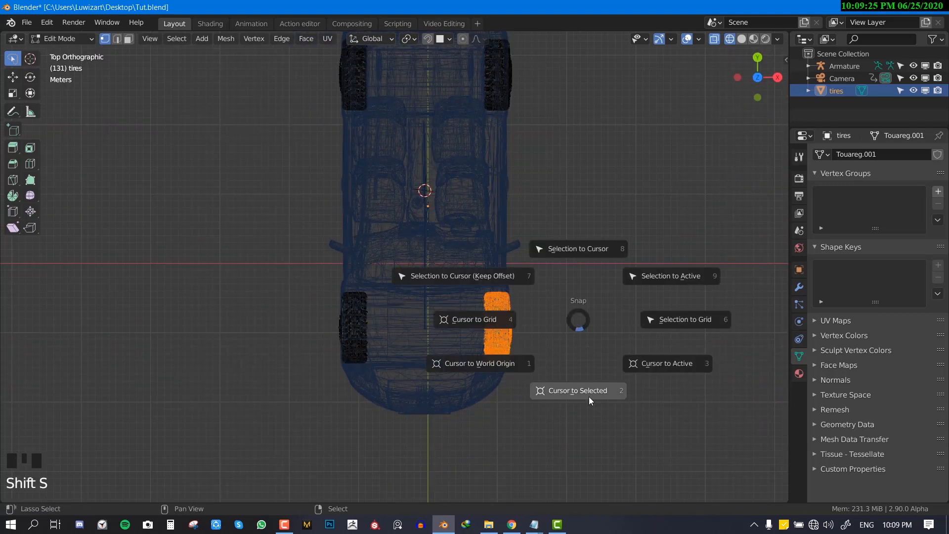
{"action": "left_click", "coordinate": [589, 397]}
{"action": "key", "text": "Tab"}
Step: Select the armature, switch back to solid shading and view it from the top
{"action": "right_click", "coordinate": [425, 241]}
{"action": "mouse_move", "coordinate": [425, 241]}
{"action": "middle_mouse_down"}
{"action": "mouse_move", "coordinate": [499, 330]}
{"action": "mouse_move", "coordinate": [446, 252]}
{"action": "middle_mouse_up"}
{"action": "scroll", "coordinate": [446, 252], "scroll_direction": "up", "scroll_amount": 2}
{"action": "key", "text": "shift+z"}
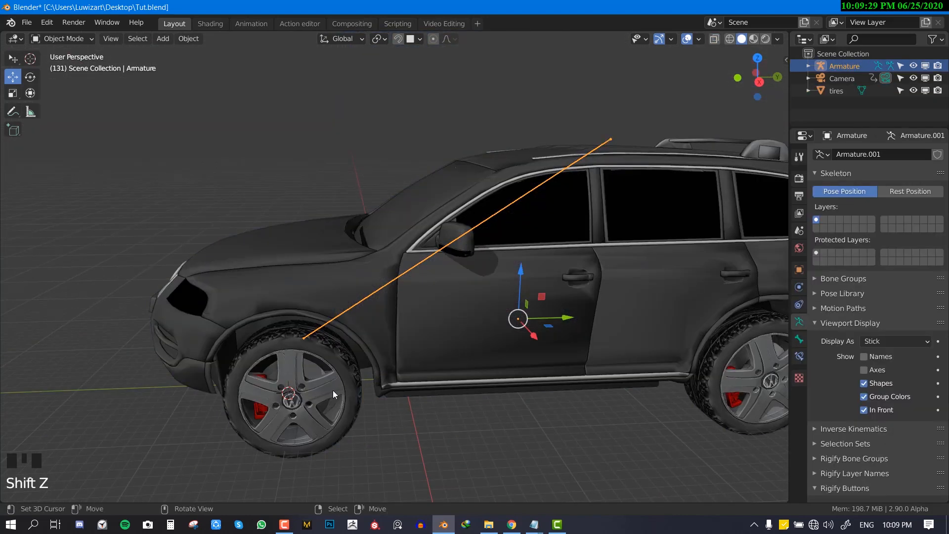
{"action": "middle_click_drag", "start_coordinate": [333, 391], "coordinate": [328, 360]}
{"action": "key", "text": "KP_7"}
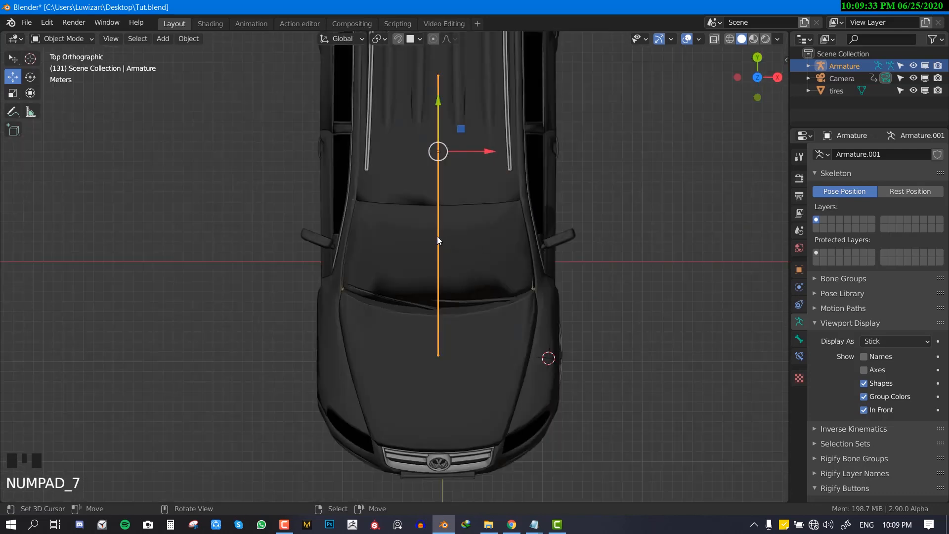
Step: Add a new bone to the armature at the 3D cursor in the driver's-side front wheel and return to Object Mode
{"action": "key", "text": "Tab"}
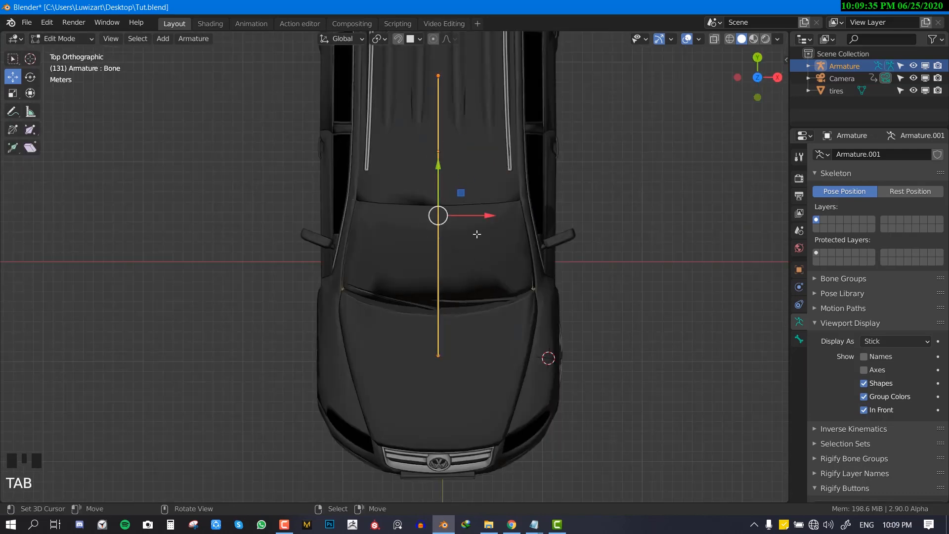
{"action": "middle_click_drag", "start_coordinate": [688, 112], "coordinate": [376, 349]}
{"action": "key", "text": "shift+a"}
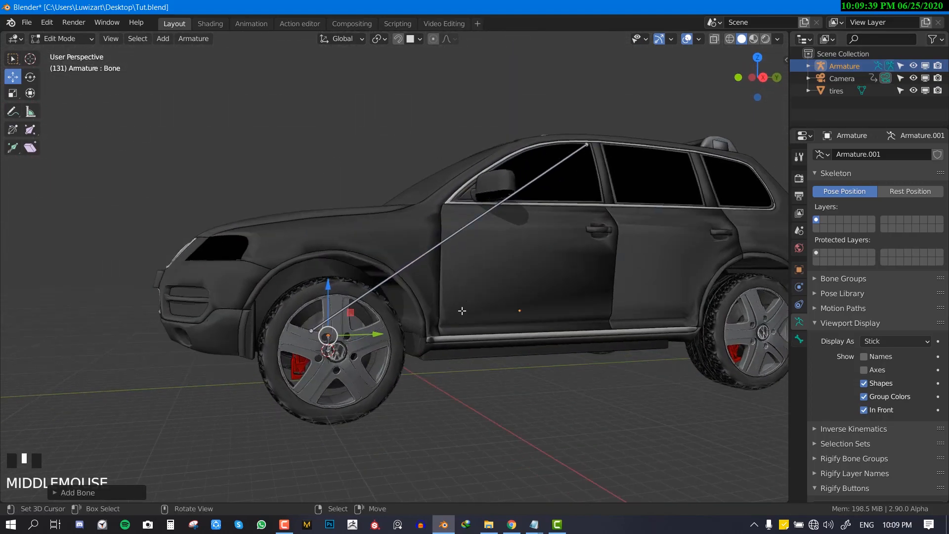
{"action": "scroll", "coordinate": [376, 348], "scroll_direction": "up", "scroll_amount": 2}
{"action": "middle_click_drag", "start_coordinate": [282, 423], "coordinate": [346, 425]}
{"action": "key", "text": "alt+a"}
{"action": "key", "text": "Tab"}
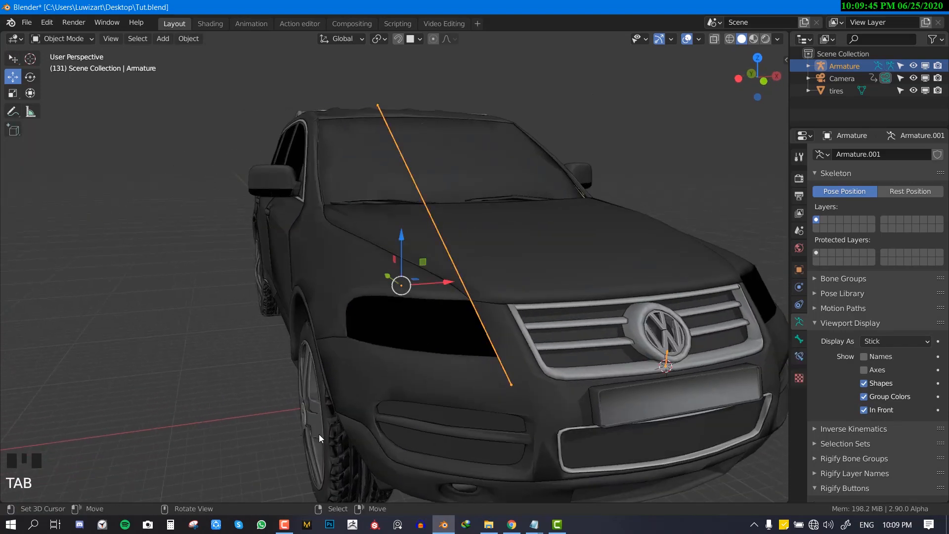
Step: Select the opposite front wheel's geometry in the tires mesh and snap the 3D cursor to it
{"action": "left_click", "coordinate": [319, 434]}
{"action": "scroll", "coordinate": [321, 429], "scroll_direction": "down", "scroll_amount": 2}
{"action": "key", "text": "KP_7"}
{"action": "key", "text": "Tab"}
{"action": "key", "text": "shift+z"}
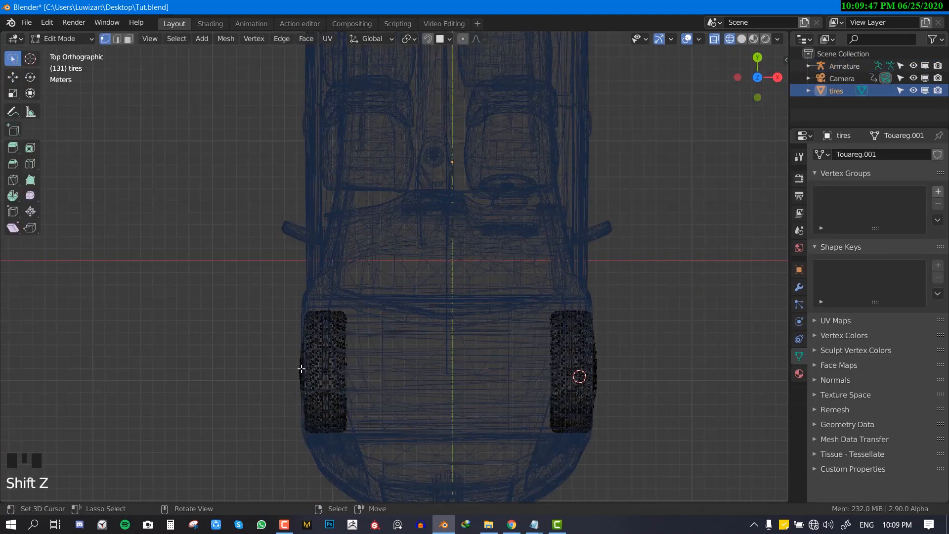
{"action": "left_click_drag", "start_coordinate": [248, 263], "coordinate": [380, 480]}
{"action": "key", "text": "shift+s"}
{"action": "left_click", "coordinate": [403, 433]}
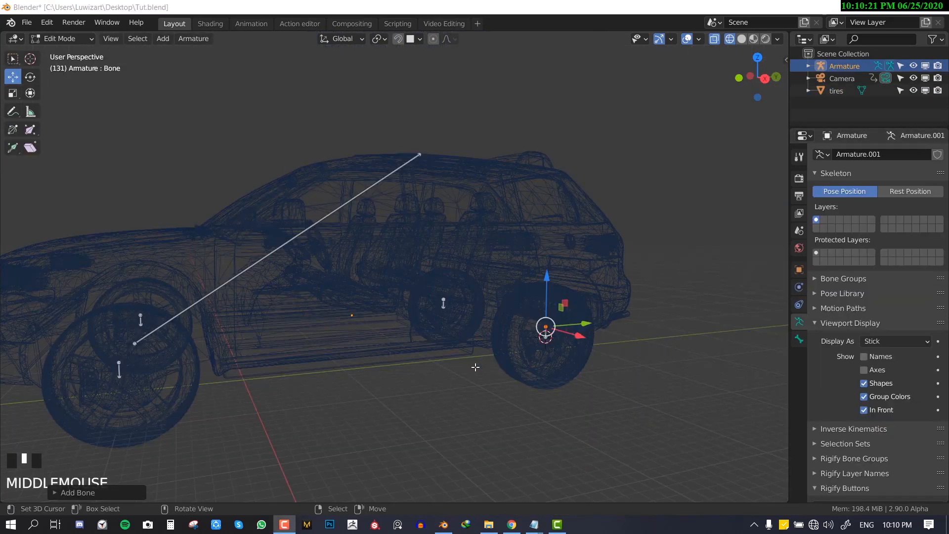
Step: Switch back to solid shading and put the armature into Pose Mode
{"action": "key", "text": "shift+z"}
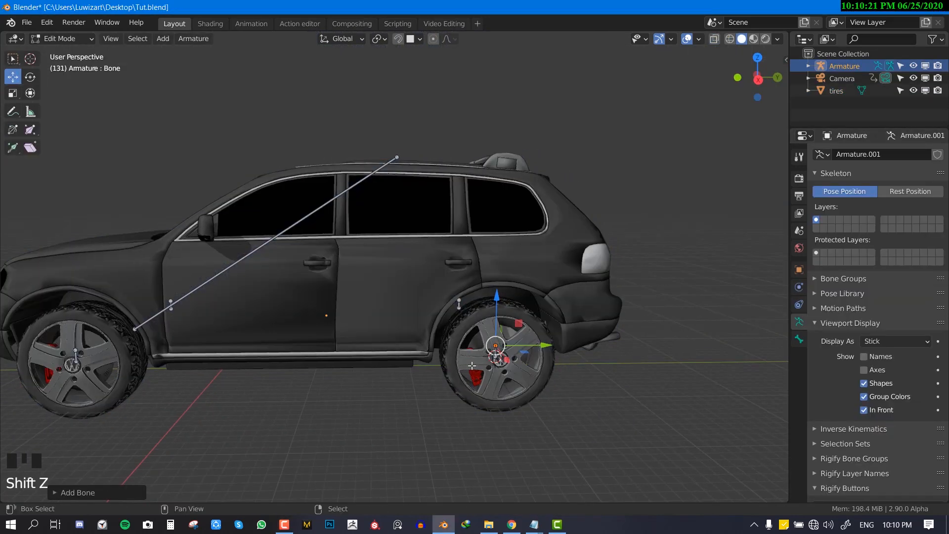
{"action": "mouse_move", "coordinate": [477, 366]}
{"action": "middle_mouse_down", "text": "shift"}
{"action": "mouse_move", "coordinate": [533, 298]}
{"action": "mouse_move", "coordinate": [578, 316]}
{"action": "mouse_move", "coordinate": [649, 310]}
{"action": "mouse_move", "coordinate": [309, 292]}
{"action": "mouse_move", "coordinate": [497, 290]}
{"action": "mouse_move", "coordinate": [595, 277]}
{"action": "mouse_move", "coordinate": [491, 292]}
{"action": "mouse_move", "coordinate": [452, 281]}
{"action": "mouse_move", "coordinate": [206, 339]}
{"action": "middle_mouse_up", "text": "shift"}
{"action": "key", "text": "Tab"}
{"action": "key", "text": "ctrl+Tab"}
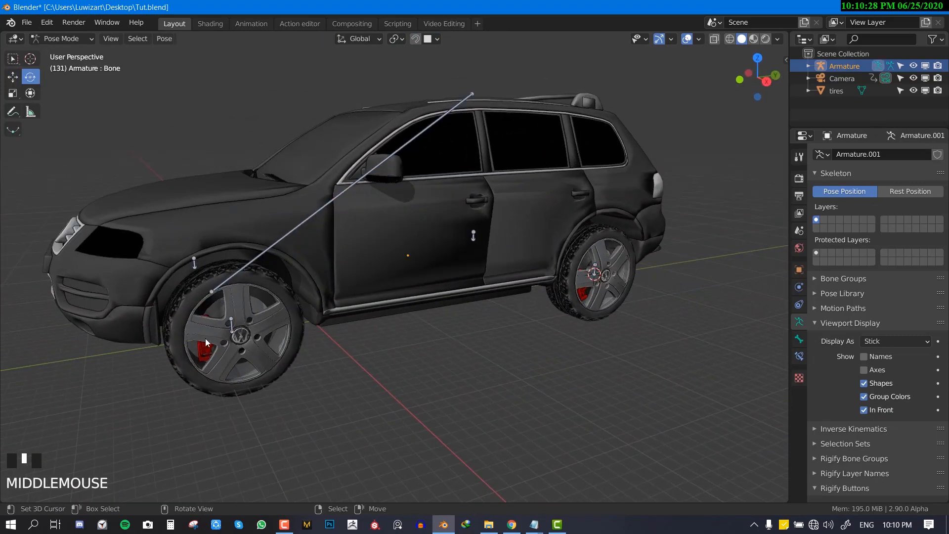
Step: Parent the four wheel bones to the diagonal body bone in Edit Mode, then return the armature to Pose Mode
{"action": "key", "text": "Tab"}
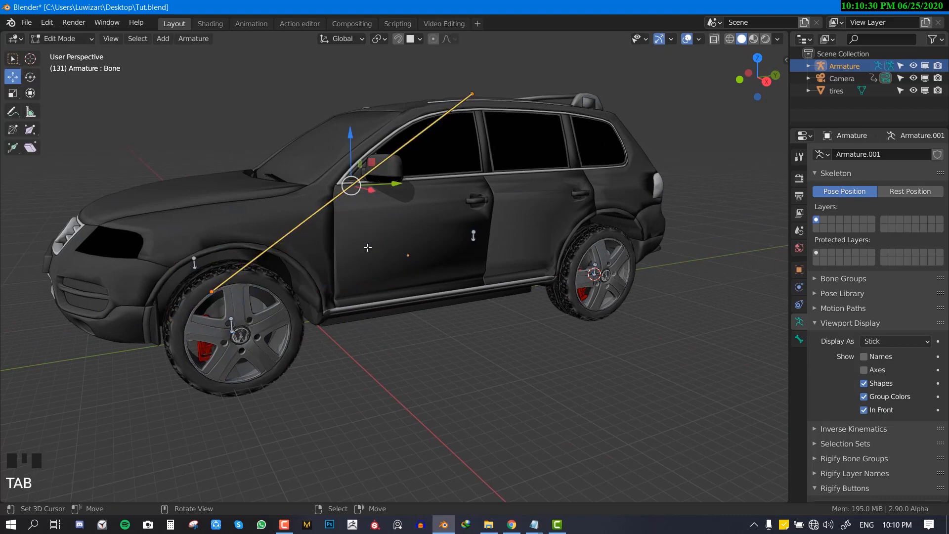
{"action": "middle_click_drag", "start_coordinate": [278, 257], "coordinate": [324, 232]}
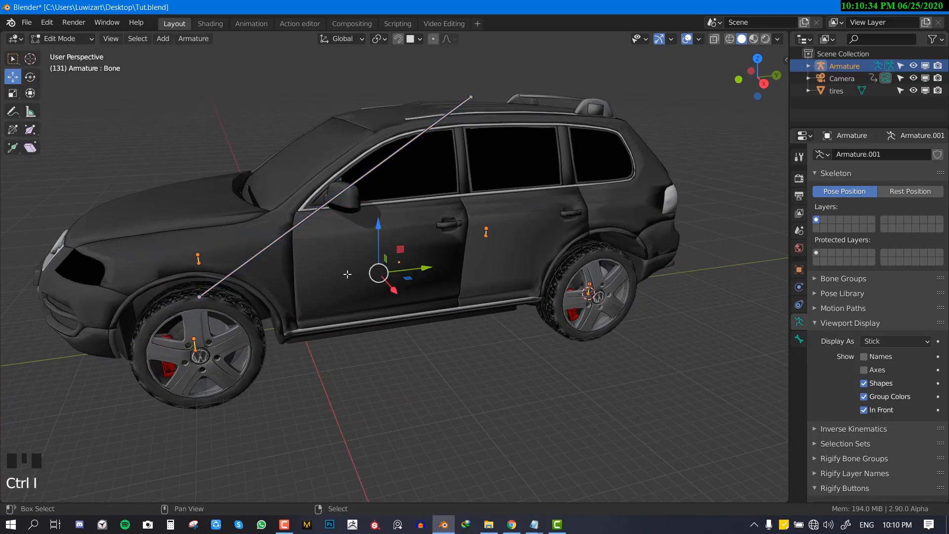
{"action": "middle_click_drag", "start_coordinate": [347, 274], "coordinate": [353, 208], "text": "shift"}
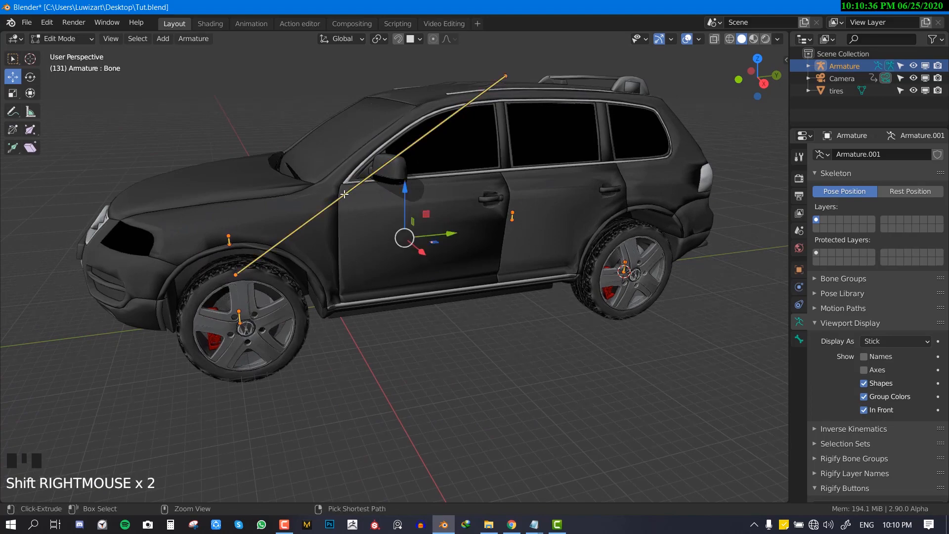
{"action": "key", "text": "ctrl+p"}
{"action": "left_click", "coordinate": [345, 194]}
{"action": "key", "text": "Tab"}
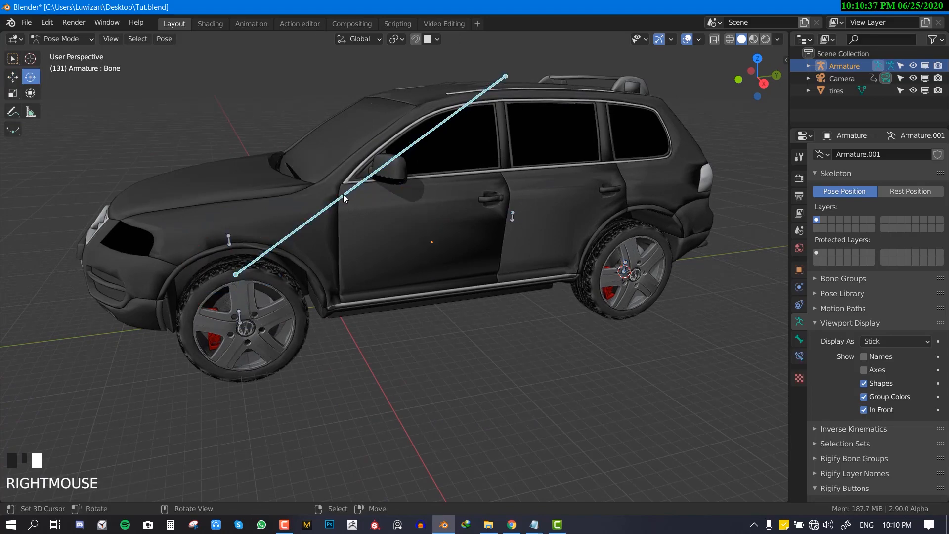
{"action": "middle_click_drag", "start_coordinate": [358, 249], "coordinate": [449, 243]}
{"action": "scroll", "coordinate": [445, 245], "scroll_direction": "up", "scroll_amount": 2}
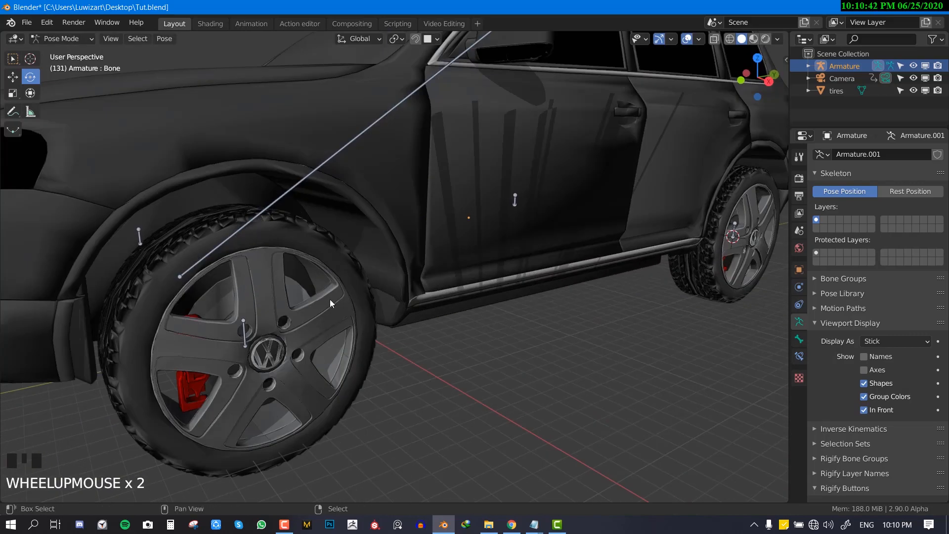
Step: Switch the armature from Pose Mode back to Object Mode
{"action": "middle_click_drag", "start_coordinate": [330, 299], "coordinate": [425, 296], "text": "shift"}
{"action": "scroll", "coordinate": [364, 265], "scroll_direction": "down", "scroll_amount": 5}
{"action": "key", "text": "ctrl+Tab"}
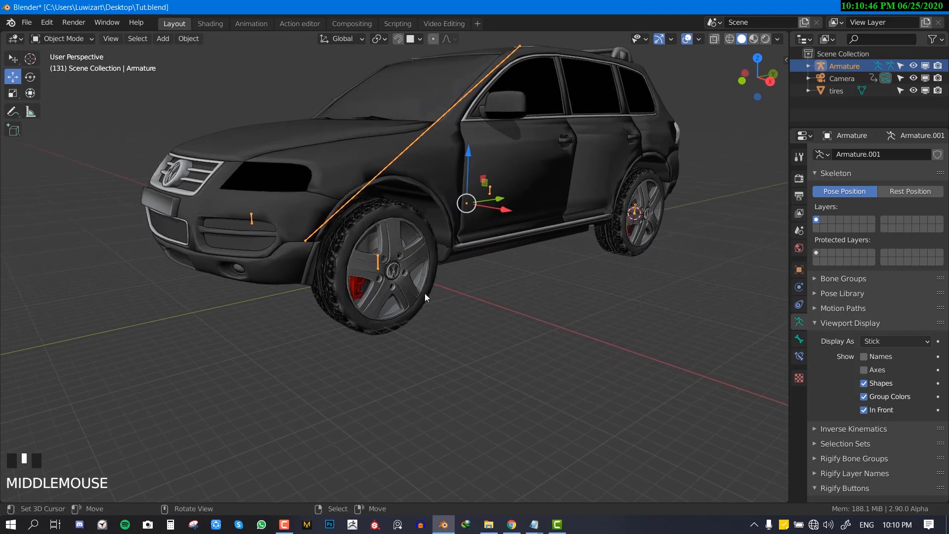
{"action": "right_click", "coordinate": [417, 300], "text": "shift"}
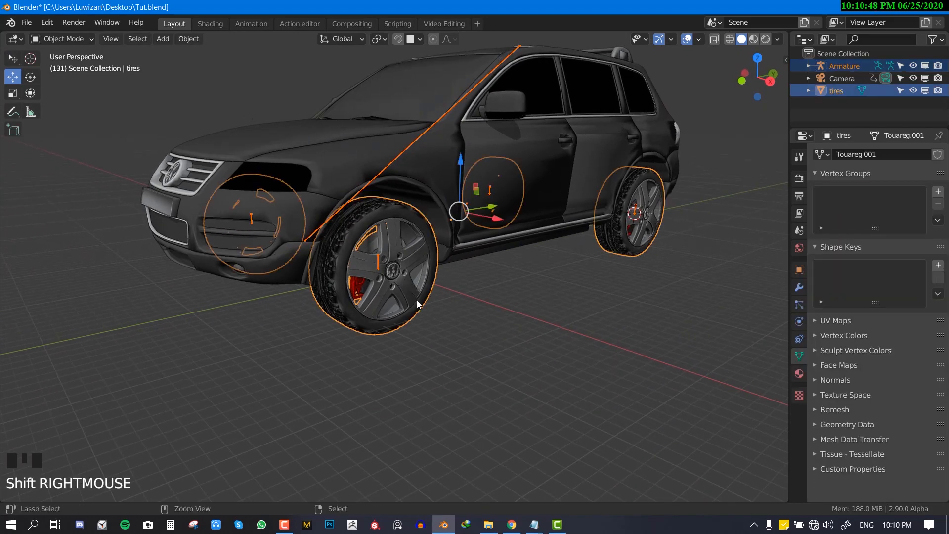
{"action": "key", "text": "ctrl+p"}
{"action": "left_click", "coordinate": [349, 325]}
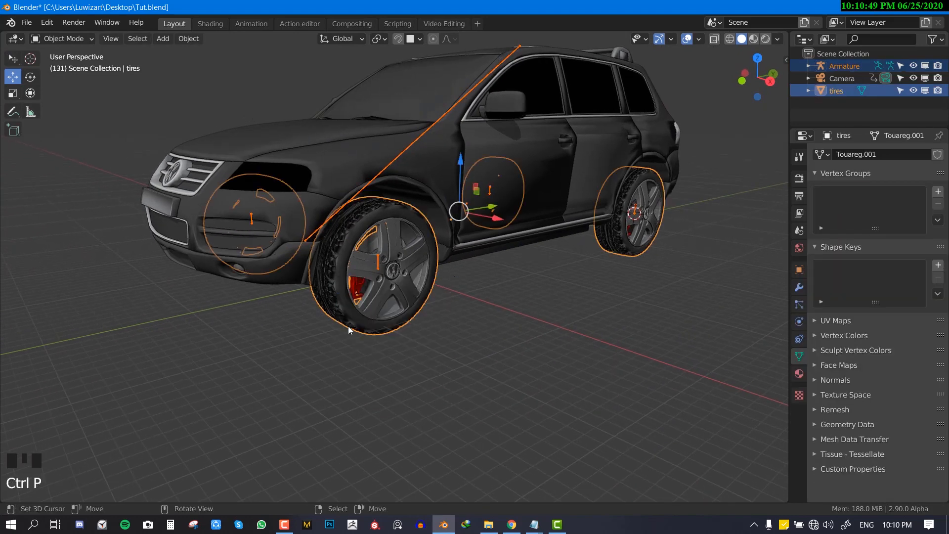
Step: Parent the tires mesh to the armature using Armature Deform With Empty Groups
{"action": "right_click", "coordinate": [383, 313]}
{"action": "mouse_move", "coordinate": [383, 314]}
{"action": "middle_mouse_down"}
{"action": "mouse_move", "coordinate": [396, 324]}
{"action": "mouse_move", "coordinate": [382, 330]}
{"action": "middle_mouse_up"}
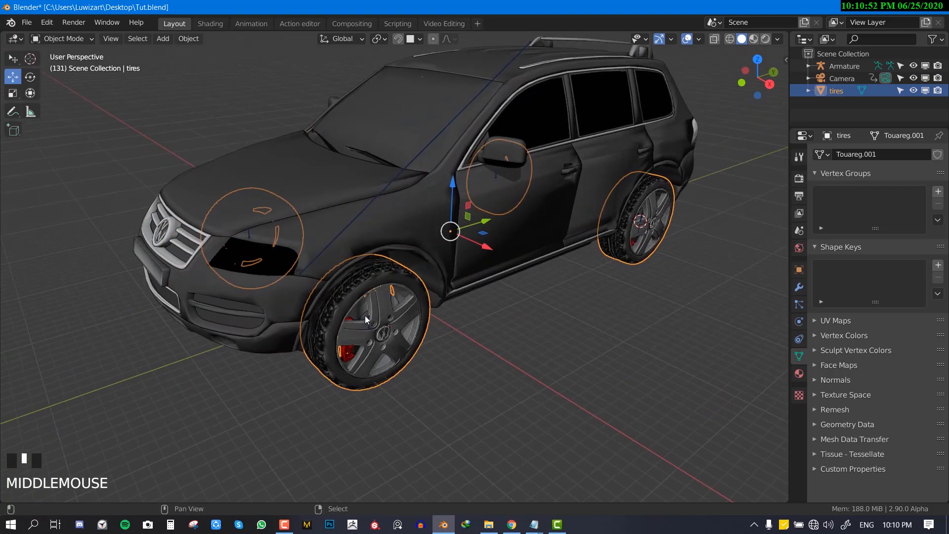
{"action": "right_click", "coordinate": [370, 322], "text": "shift"}
{"action": "key", "text": "ctrl+p"}
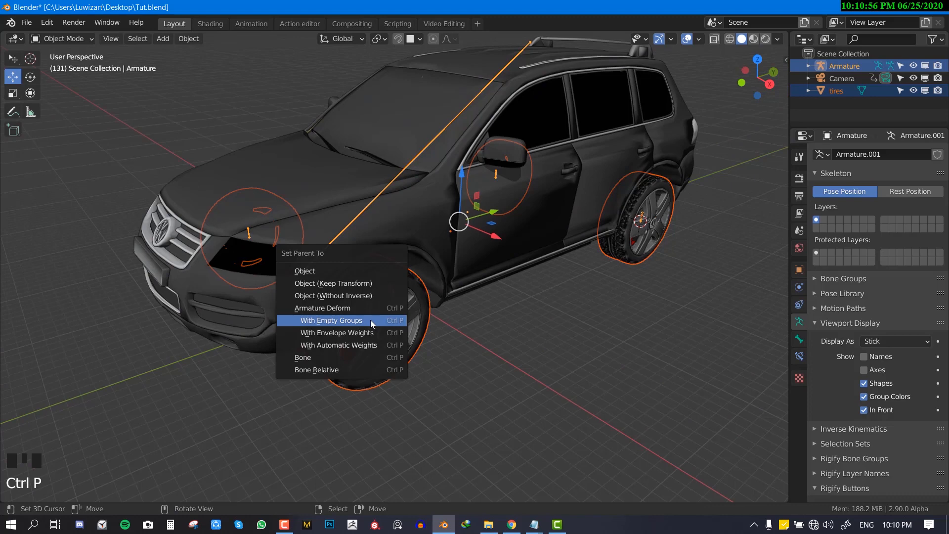
{"action": "left_click", "coordinate": [370, 319]}
Step: Select the armature together with the tires mesh as the active object and enter Weight Paint mode
{"action": "middle_click_drag", "start_coordinate": [383, 319], "coordinate": [392, 287]}
{"action": "right_click", "coordinate": [405, 269]}
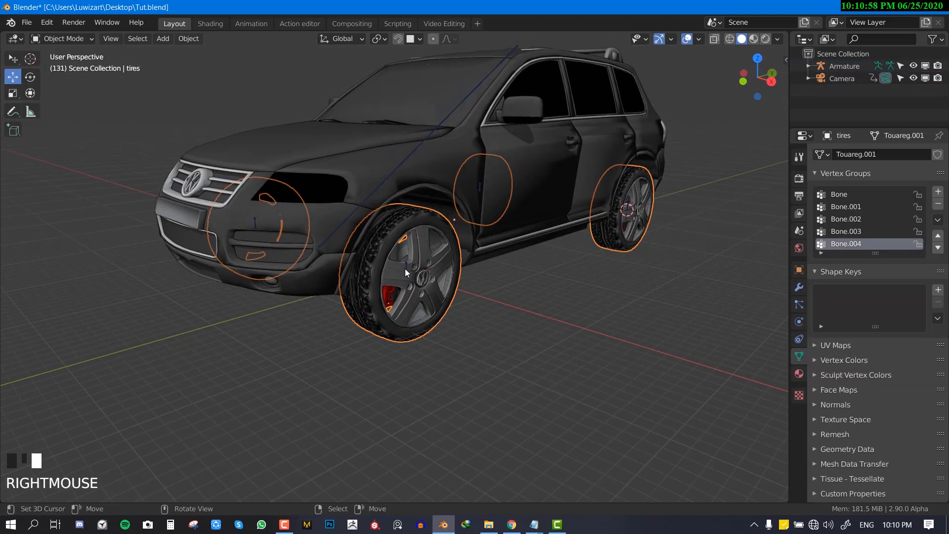
{"action": "right_click", "coordinate": [405, 268]}
{"action": "right_click", "coordinate": [396, 327], "text": "shift"}
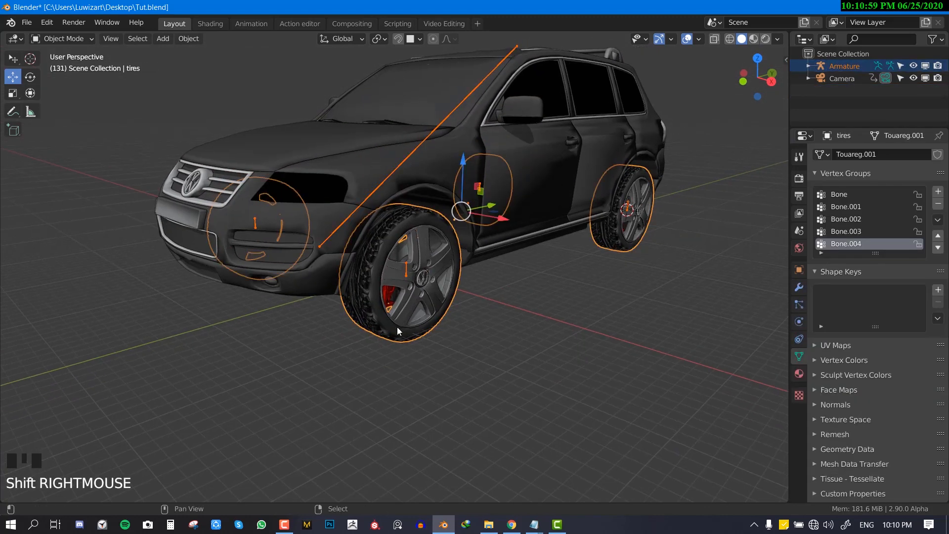
{"action": "left_click", "coordinate": [64, 40]}
{"action": "left_click", "coordinate": [64, 106]}
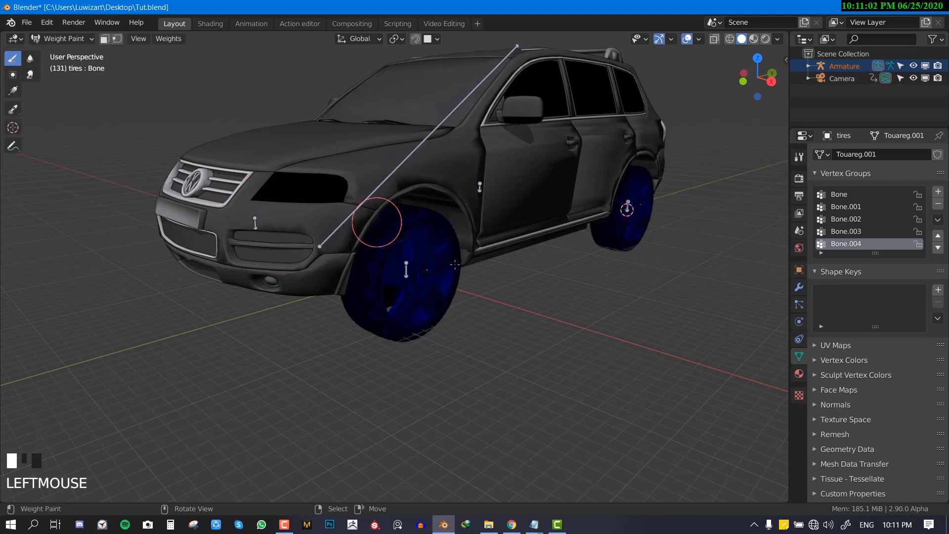
Step: Pick the driver's-side front wheel bone, open the tires mesh in Edit Mode as wireframe, and choose Select Lasso
{"action": "middle_click_drag", "start_coordinate": [377, 222], "coordinate": [429, 269]}
{"action": "right_click", "coordinate": [346, 270]}
{"action": "mouse_move", "coordinate": [346, 269]}
{"action": "middle_mouse_down"}
{"action": "mouse_move", "coordinate": [388, 281]}
{"action": "mouse_move", "coordinate": [396, 373]}
{"action": "middle_mouse_up"}
{"action": "key", "text": "Tab"}
{"action": "key", "text": "shift+z"}
{"action": "scroll", "coordinate": [372, 416], "scroll_direction": "down", "scroll_amount": 2}
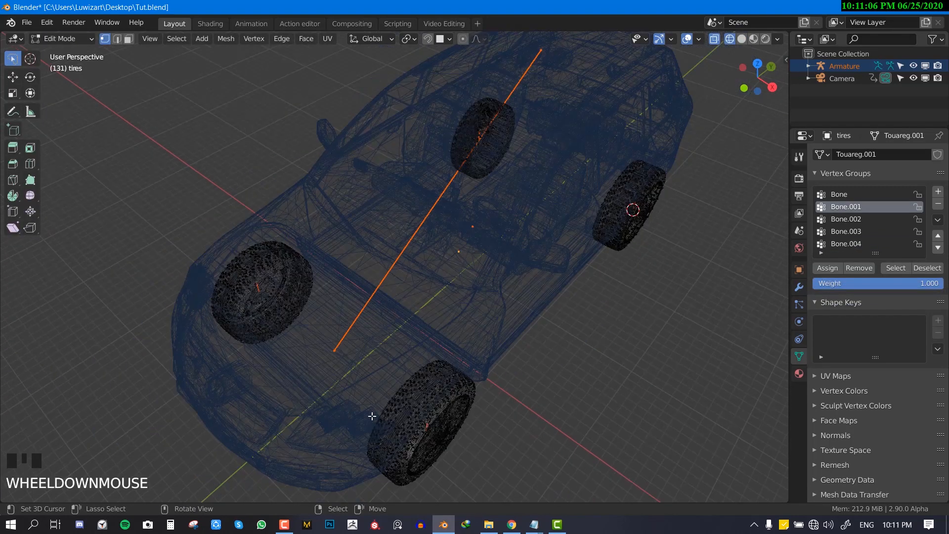
{"action": "left_click", "coordinate": [13, 61]}
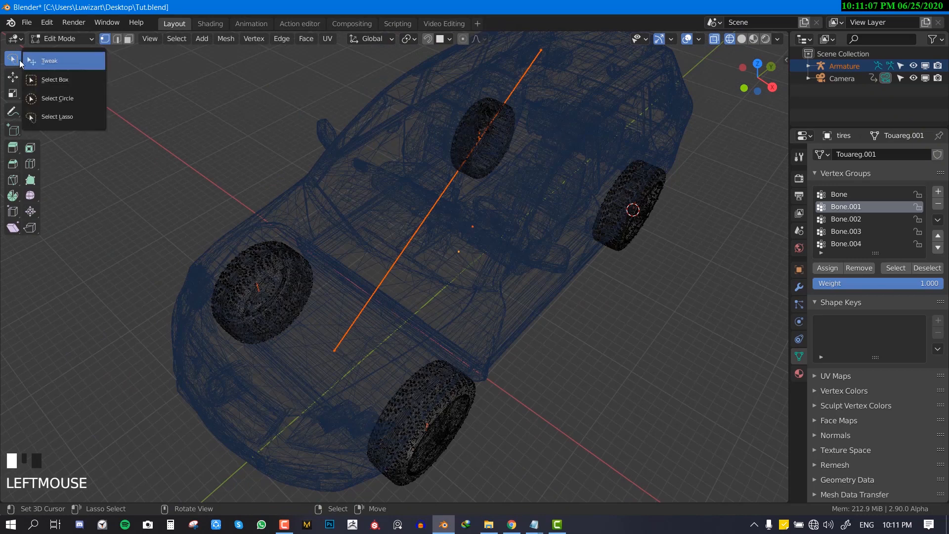
{"action": "left_click", "coordinate": [63, 118]}
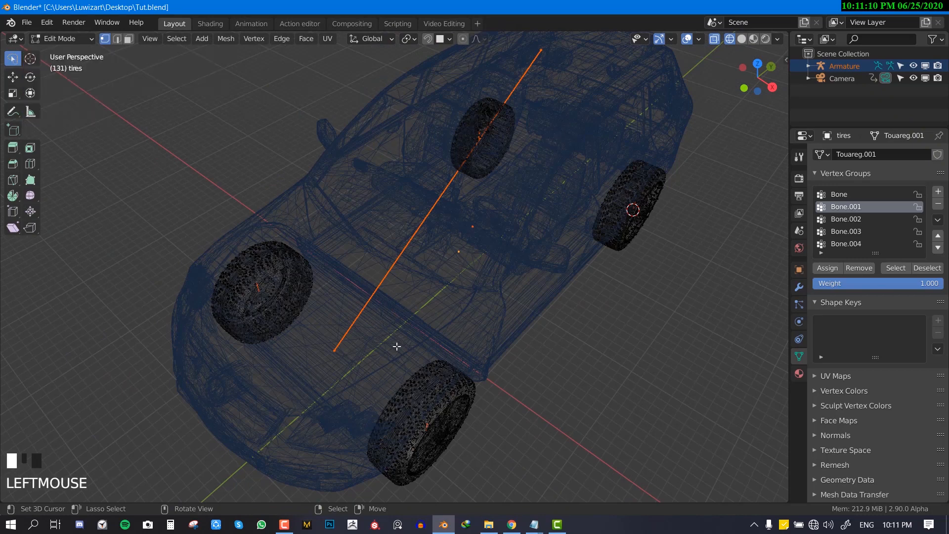
Step: Lasso the whole driver's-side front wheel and assign its vertices to the Bone.001 vertex group at weight 1.000
{"action": "middle_click_drag", "start_coordinate": [456, 345], "coordinate": [456, 282], "text": "shift"}
{"action": "mouse_move", "coordinate": [316, 409]}
{"action": "left_mouse_down"}
{"action": "mouse_move", "coordinate": [415, 232]}
{"action": "mouse_move", "coordinate": [473, 415]}
{"action": "left_mouse_up"}
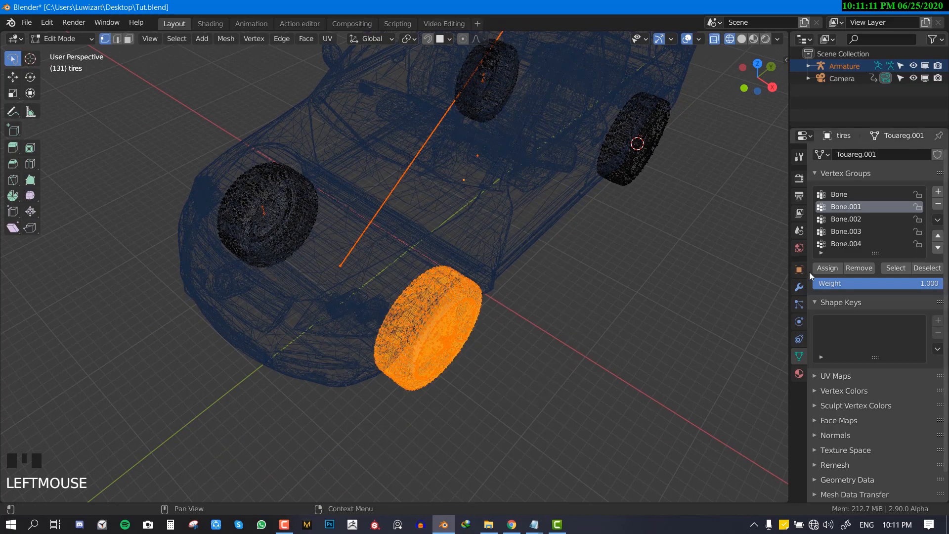
{"action": "left_click", "coordinate": [826, 272]}
{"action": "key", "text": "Tab"}
Step: Assign the opposite front wheel's vertices to the Bone.002 vertex group at weight 1.000
{"action": "right_click", "coordinate": [265, 209]}
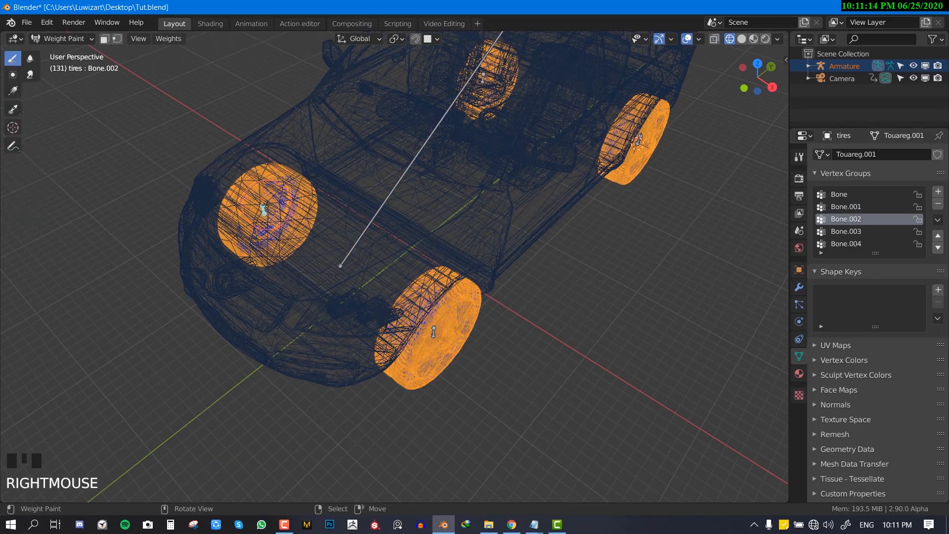
{"action": "key", "text": "Tab"}
{"action": "key", "text": "alt+a"}
{"action": "mouse_move", "coordinate": [249, 286]}
{"action": "left_mouse_down"}
{"action": "mouse_move", "coordinate": [199, 126]}
{"action": "mouse_move", "coordinate": [88, 326]}
{"action": "left_mouse_up"}
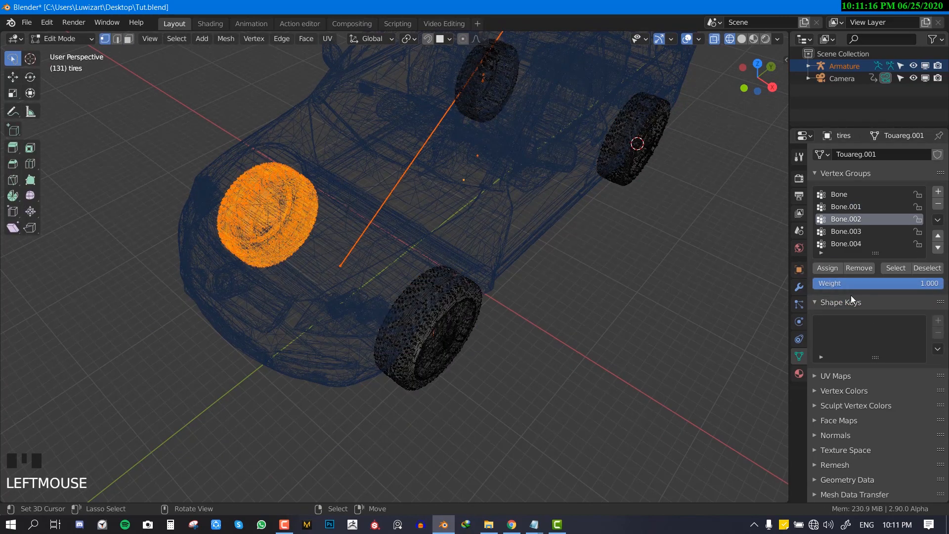
{"action": "left_click", "coordinate": [824, 269]}
{"action": "key", "text": "Tab"}
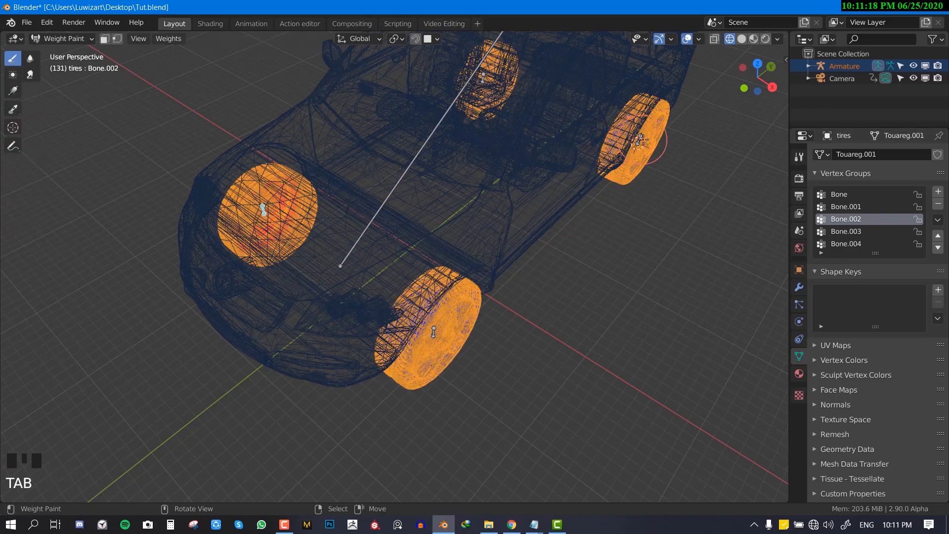
Step: Assign the driver's-side rear wheel's vertices to the Bone.004 vertex group at weight 1.000
{"action": "right_click", "coordinate": [641, 140]}
{"action": "middle_click_drag", "start_coordinate": [641, 140], "coordinate": [569, 269], "text": "shift"}
{"action": "key", "text": "Tab"}
{"action": "key", "text": "alt+a"}
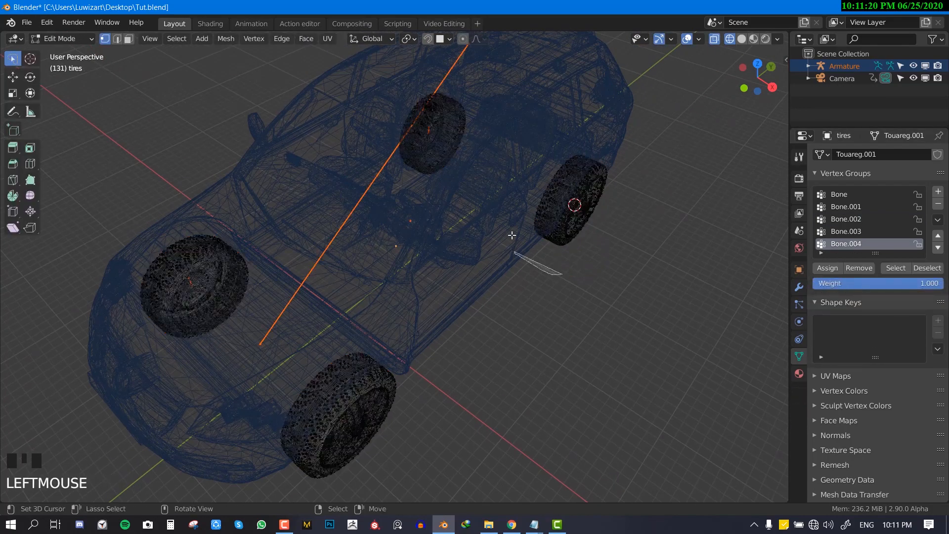
{"action": "mouse_move", "coordinate": [512, 235]}
{"action": "left_mouse_down"}
{"action": "mouse_move", "coordinate": [544, 149]}
{"action": "mouse_move", "coordinate": [514, 232]}
{"action": "left_mouse_up"}
{"action": "left_click", "coordinate": [823, 268]}
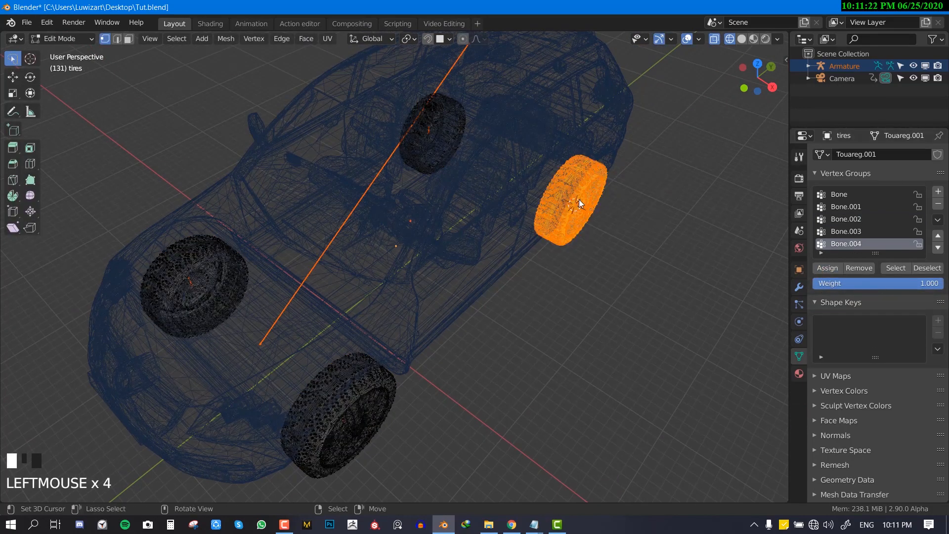
{"action": "key", "text": "Tab"}
Step: Assign the opposite rear wheel's vertices to the Bone.003 vertex group at weight 1.000
{"action": "right_click", "coordinate": [428, 126]}
{"action": "key", "text": "Tab"}
{"action": "key", "text": "alt+a"}
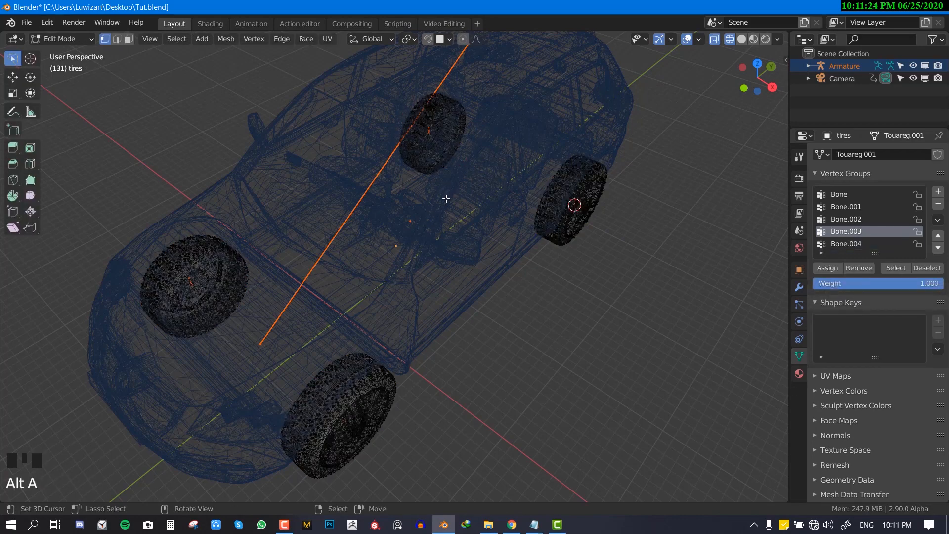
{"action": "mouse_move", "coordinate": [447, 198]}
{"action": "left_mouse_down"}
{"action": "mouse_move", "coordinate": [455, 65]}
{"action": "mouse_move", "coordinate": [479, 116]}
{"action": "left_mouse_up"}
{"action": "key", "text": "Tab"}
{"action": "key", "text": "Tab"}
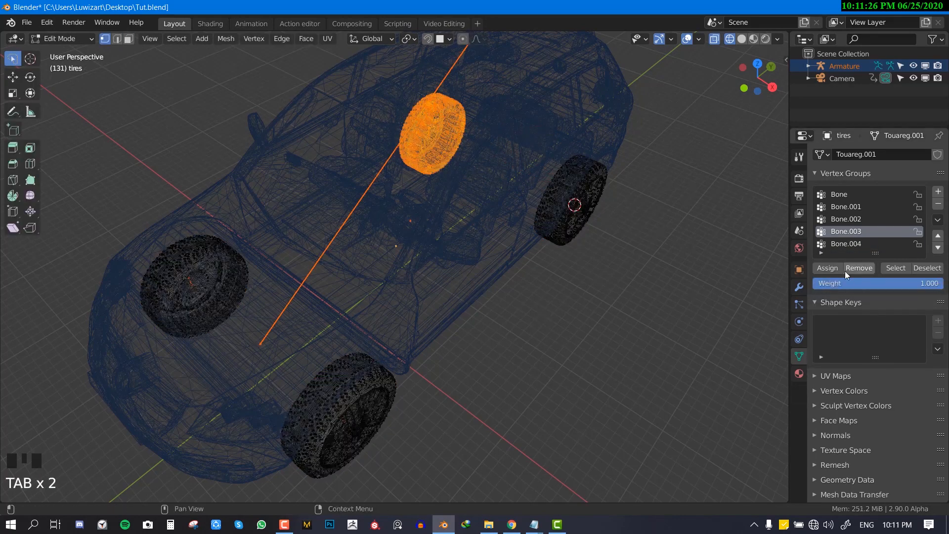
{"action": "left_click", "coordinate": [835, 271]}
{"action": "key", "text": "Tab"}
Step: Leave Weight Paint, return to solid shading, and put the armature into Pose Mode in the right side view
{"action": "middle_click_drag", "start_coordinate": [403, 176], "coordinate": [347, 170]}
{"action": "key", "text": "shift+z"}
{"action": "key", "text": "ctrl+Tab"}
{"action": "left_click", "coordinate": [272, 174]}
{"action": "right_click", "coordinate": [440, 63]}
{"action": "key", "text": "KP_3"}
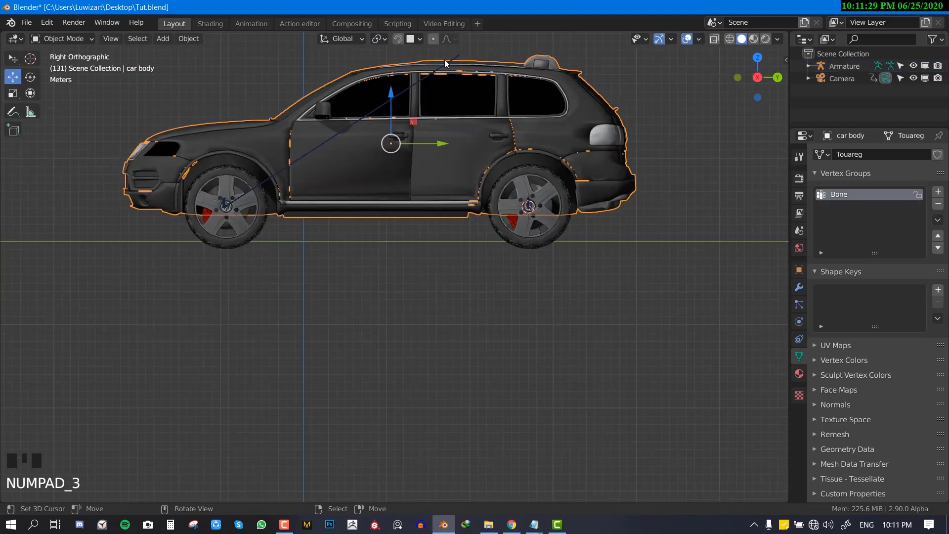
{"action": "middle_click_drag", "start_coordinate": [444, 59], "coordinate": [454, 120], "text": "shift"}
{"action": "right_click", "coordinate": [455, 120]}
{"action": "key", "text": "ctrl+Tab"}
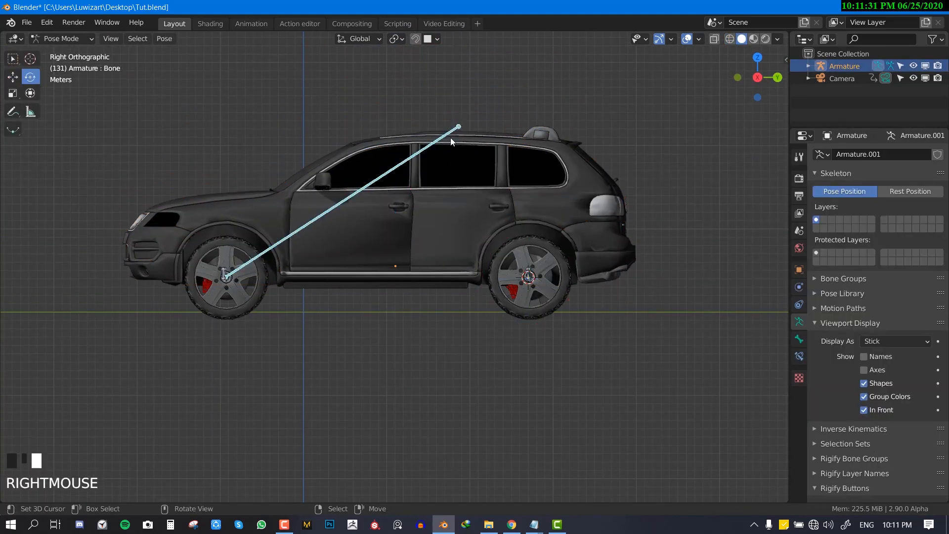
Step: Test the rig by moving and rotating the diagonal body bone, cancelling each transform
{"action": "key", "text": "g"}
{"action": "middle_click_drag", "start_coordinate": [447, 179], "coordinate": [342, 304]}
{"action": "key", "text": "r"}
{"action": "right_click", "coordinate": [384, 276]}
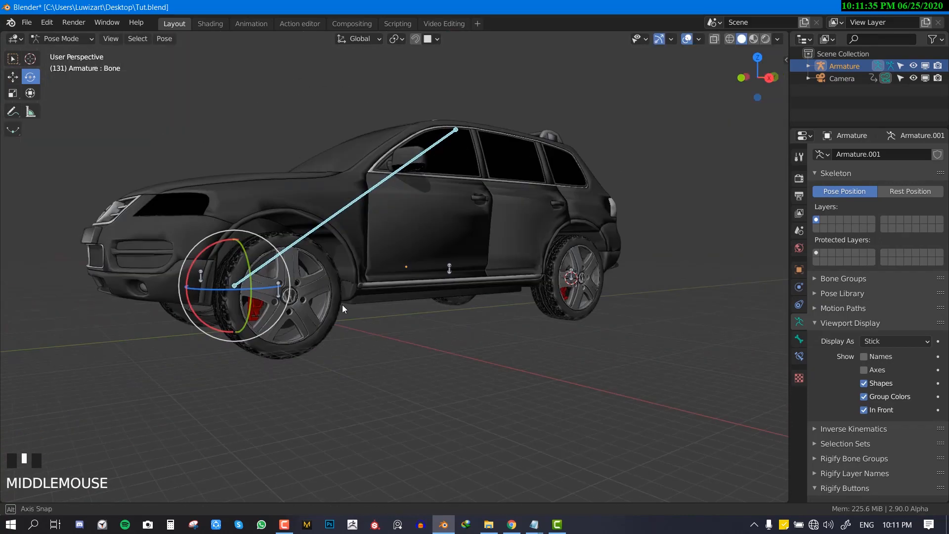
Step: Test-rotate the driver's-side front wheel bone in the right side view and cancel the rotation
{"action": "right_click", "coordinate": [276, 288]}
{"action": "key", "text": "KP_3"}
{"action": "key", "text": "r"}
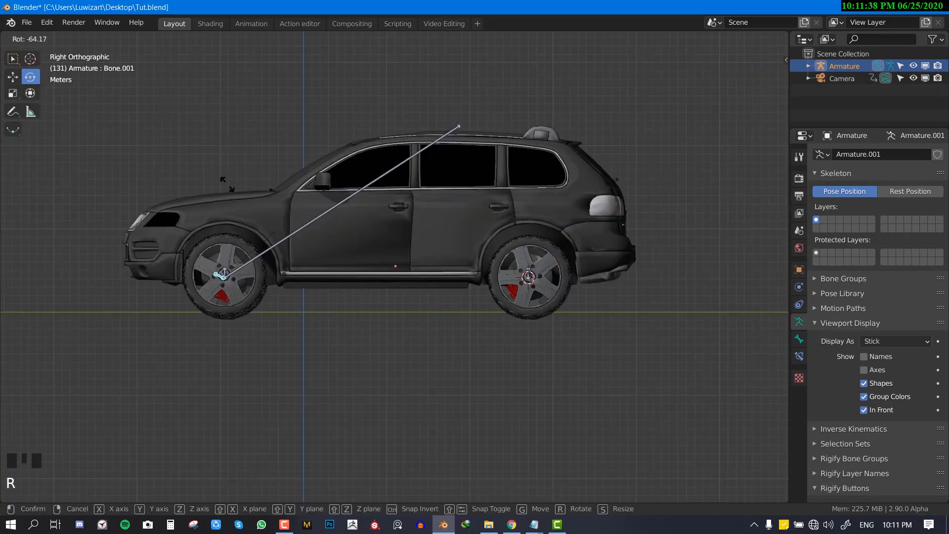
{"action": "right_click", "coordinate": [229, 207]}
Step: Examine how the driver's-side front wheel bone lines up with the centre of the wheel hub
{"action": "middle_click_drag", "start_coordinate": [254, 260], "coordinate": [399, 262], "text": "shift"}
{"action": "scroll", "coordinate": [378, 286], "scroll_direction": "up", "scroll_amount": 7}
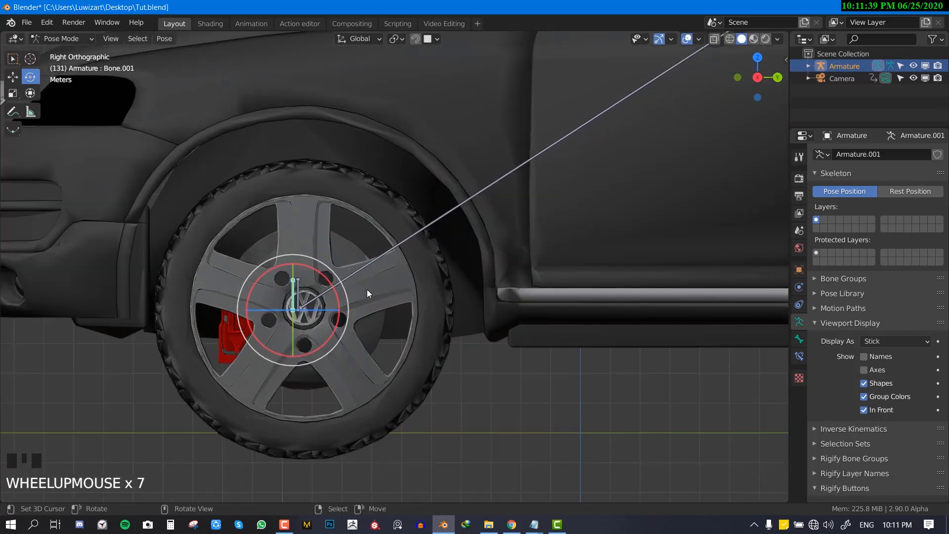
{"action": "middle_click_drag", "start_coordinate": [367, 289], "coordinate": [404, 265], "text": "shift"}
{"action": "scroll", "coordinate": [381, 279], "scroll_direction": "up", "scroll_amount": 1}
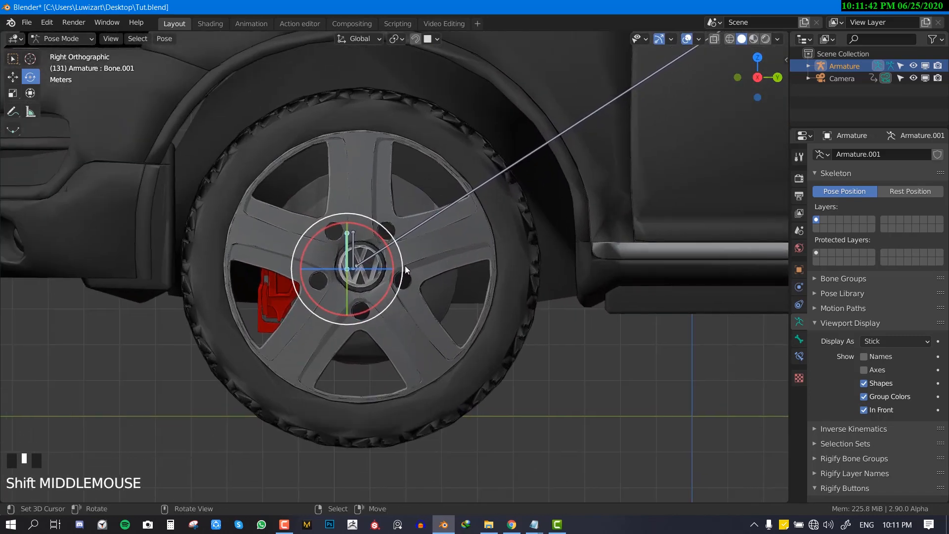
{"action": "scroll", "coordinate": [372, 266], "scroll_direction": "up", "scroll_amount": 1}
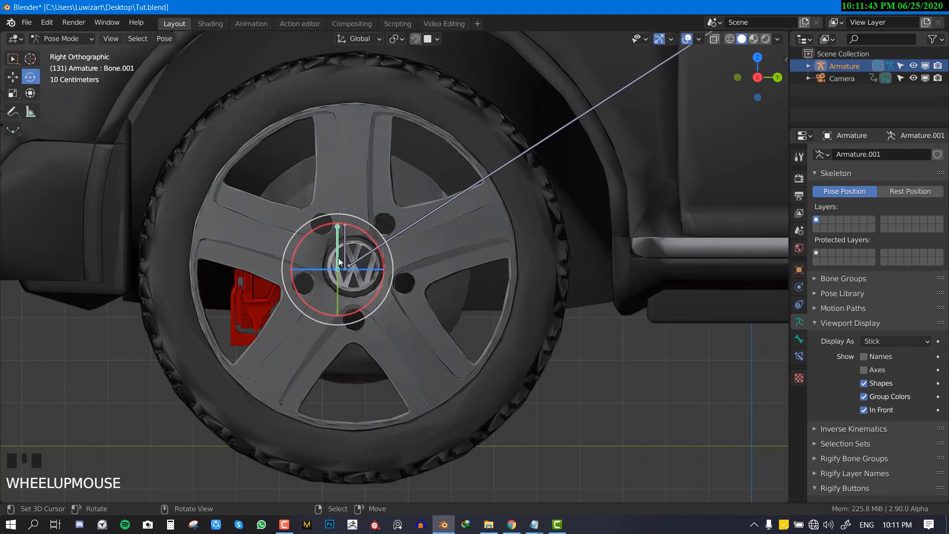
{"action": "scroll", "coordinate": [422, 190], "scroll_direction": "down", "scroll_amount": 2}
{"action": "scroll", "coordinate": [393, 214], "scroll_direction": "up", "scroll_amount": 2}
{"action": "scroll", "coordinate": [387, 263], "scroll_direction": "up", "scroll_amount": 1}
{"action": "middle_click_drag", "start_coordinate": [387, 263], "coordinate": [414, 223], "text": "shift"}
{"action": "scroll", "coordinate": [334, 311], "scroll_direction": "up", "scroll_amount": 1}
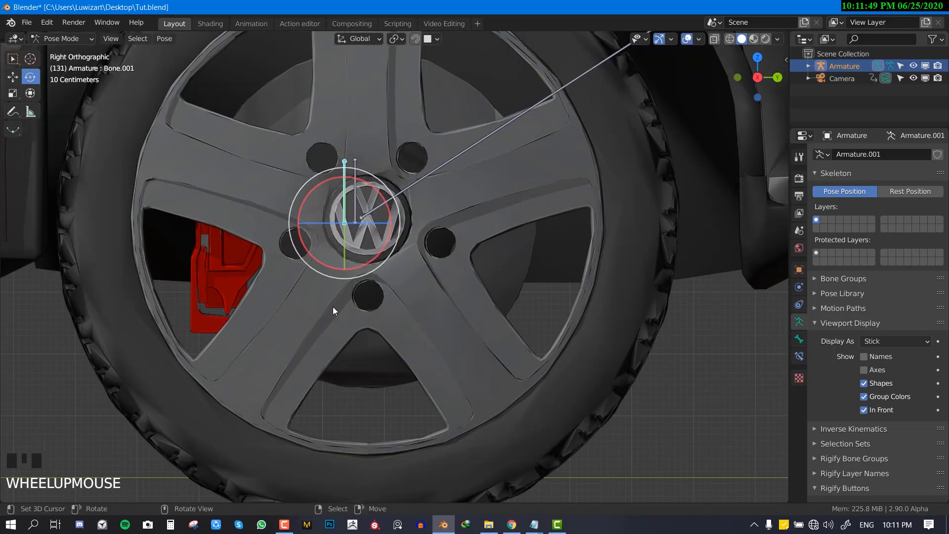
Step: Rotate the front wheel bone again to check how the wheel spins around its pivot, cancelling the rotation
{"action": "key", "text": "r"}
{"action": "right_click", "coordinate": [322, 267]}
{"action": "scroll", "coordinate": [329, 273], "scroll_direction": "down", "scroll_amount": 5}
{"action": "key", "text": "r"}
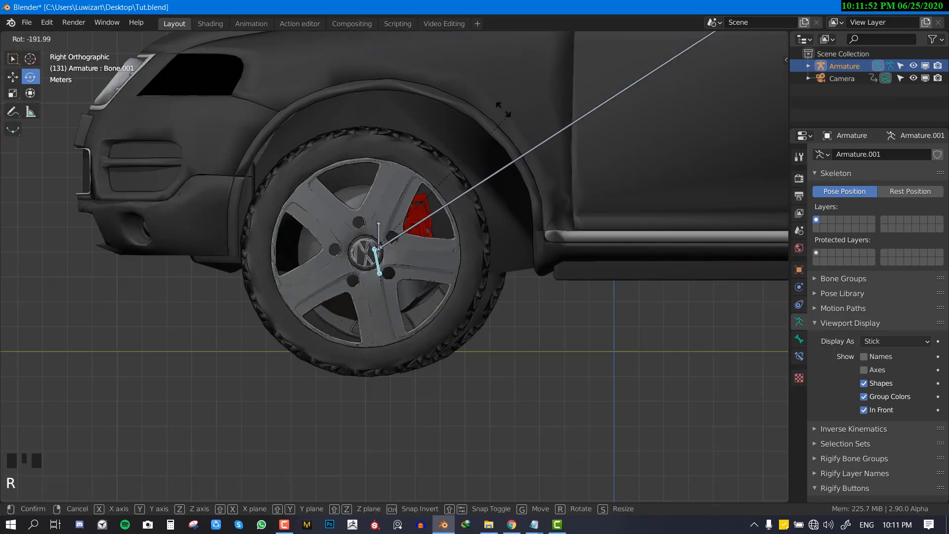
{"action": "right_click", "coordinate": [383, 254]}
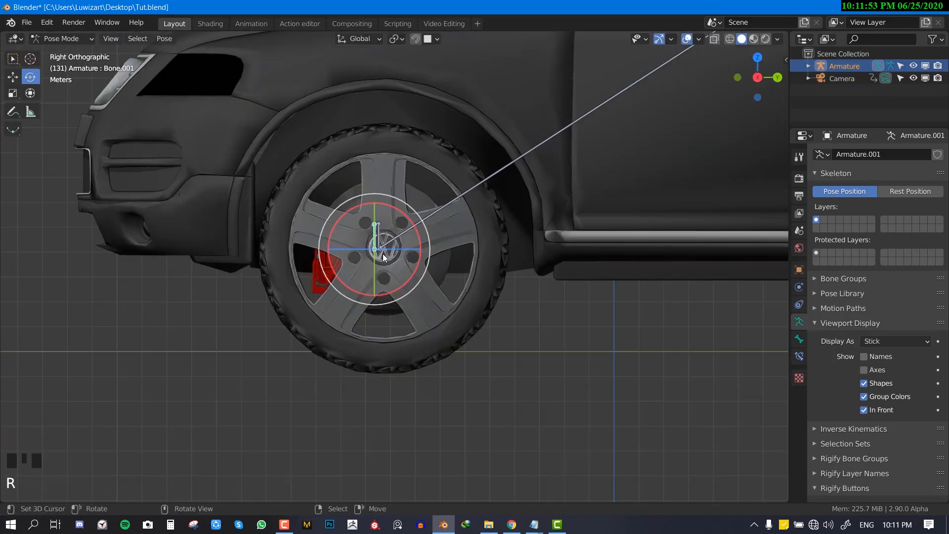
Step: Open the tires mesh in Edit Mode with nothing selected and show the front wheel hub as wireframe
{"action": "scroll", "coordinate": [395, 259], "scroll_direction": "up", "scroll_amount": 2}
{"action": "key", "text": "ctrl+Tab"}
{"action": "right_click", "coordinate": [402, 256]}
{"action": "scroll", "coordinate": [433, 335], "scroll_direction": "up", "scroll_amount": 2}
{"action": "key", "text": "Tab"}
{"action": "key", "text": "alt+a"}
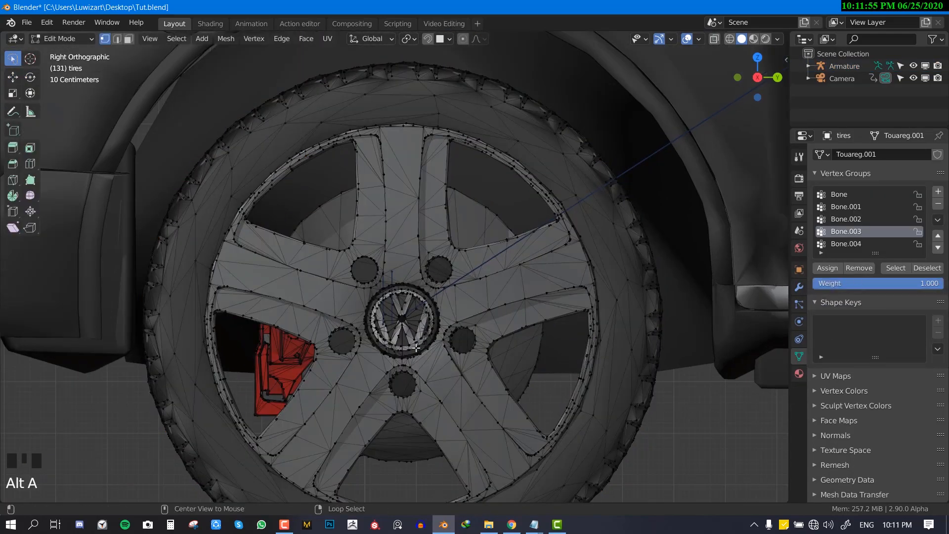
{"action": "middle_click_drag", "start_coordinate": [415, 348], "coordinate": [417, 300], "text": "shift"}
{"action": "scroll", "coordinate": [410, 297], "scroll_direction": "up", "scroll_amount": 2}
{"action": "key", "text": "shift+z"}
{"action": "scroll", "coordinate": [408, 291], "scroll_direction": "down", "scroll_amount": 3}
{"action": "scroll", "coordinate": [407, 288], "scroll_direction": "up", "scroll_amount": 4}
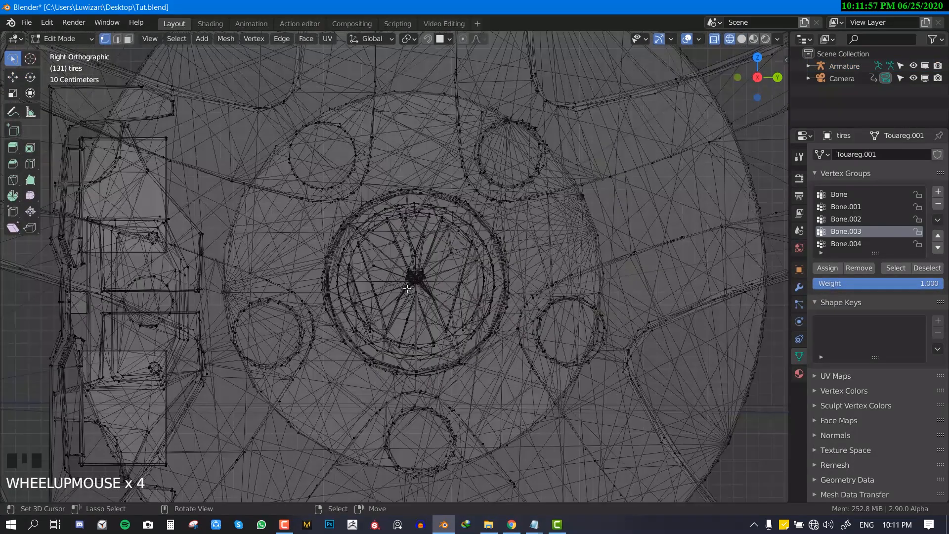
Step: Circle-select the vertices at the exact centre of the front wheel hub and snap the 3D cursor to them
{"action": "key", "text": "c"}
{"action": "left_click_drag", "start_coordinate": [413, 276], "coordinate": [419, 276]}
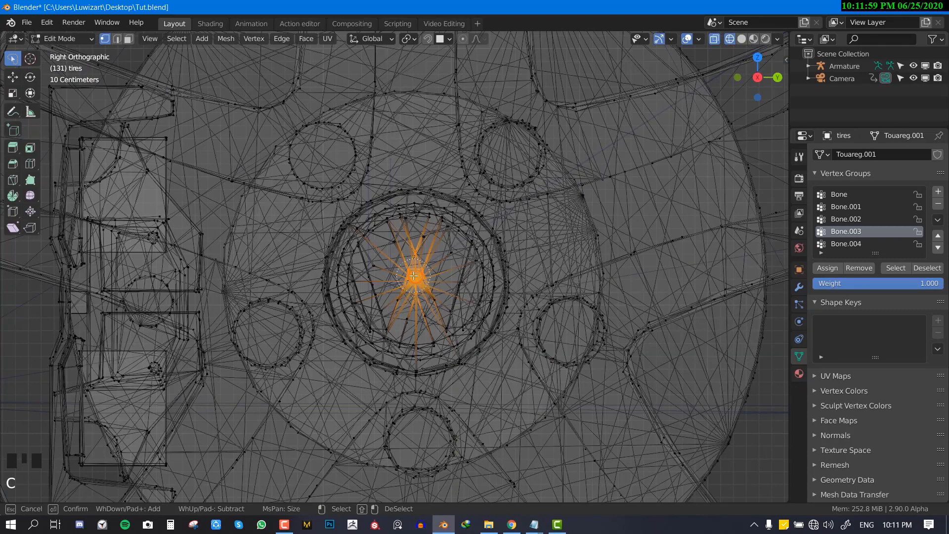
{"action": "key", "text": "alt+a"}
{"action": "right_click", "coordinate": [415, 276]}
{"action": "scroll", "coordinate": [445, 276], "scroll_direction": "down", "scroll_amount": 5}
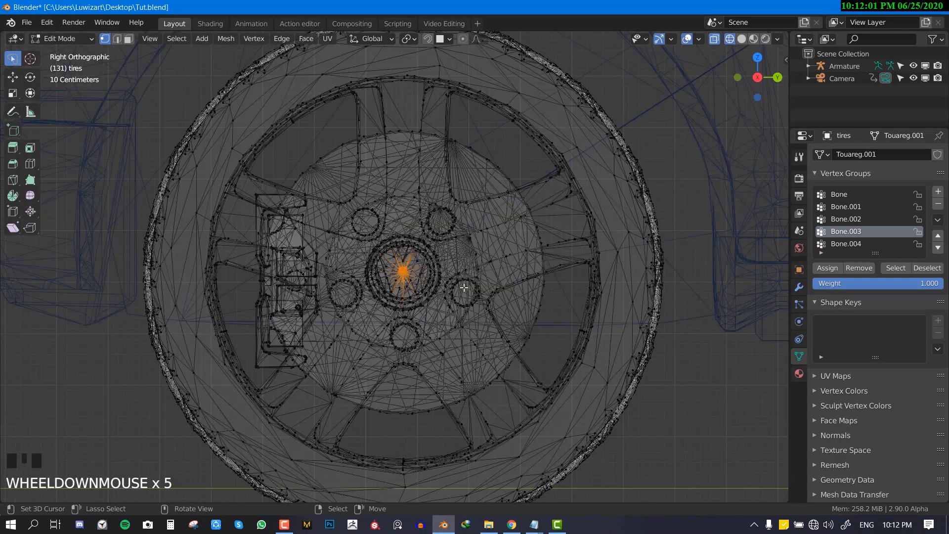
{"action": "scroll", "coordinate": [470, 279], "scroll_direction": "up", "scroll_amount": 3}
{"action": "key", "text": "shift+s"}
{"action": "left_click", "coordinate": [480, 348]}
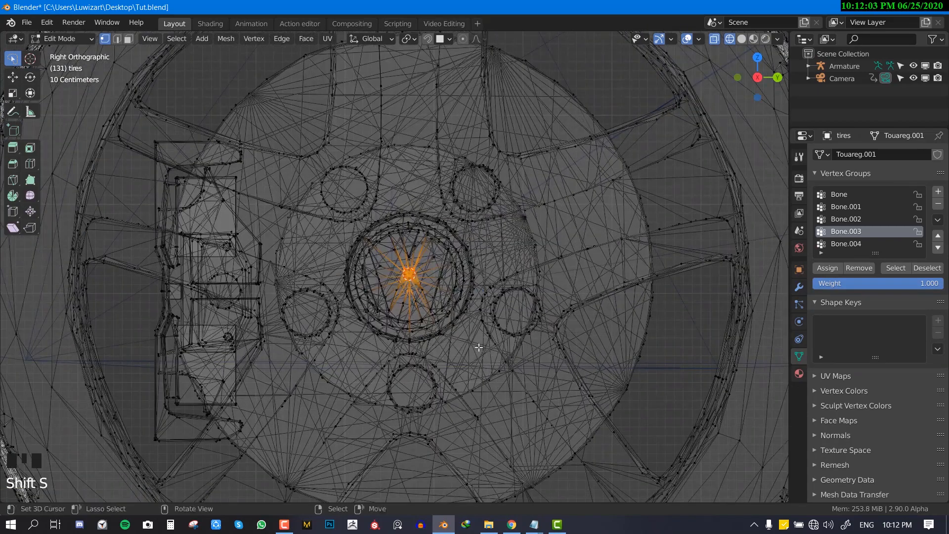
Step: Leave the tires mesh in solid shading and open the armature in Edit Mode with nothing selected
{"action": "key", "text": "Tab"}
{"action": "key", "text": "shift+z"}
{"action": "right_click", "coordinate": [373, 275]}
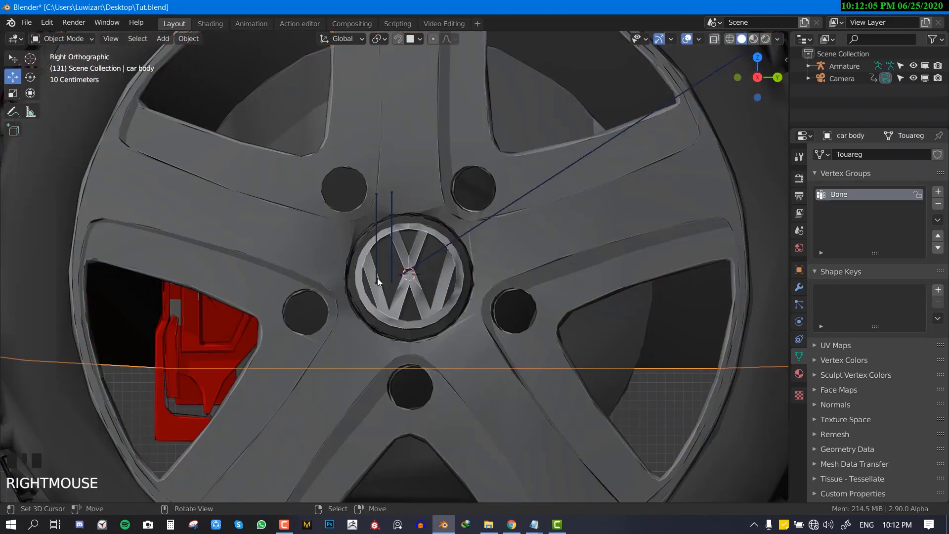
{"action": "right_click", "coordinate": [378, 278]}
{"action": "key", "text": "Tab"}
{"action": "scroll", "coordinate": [375, 281], "scroll_direction": "up", "scroll_amount": 2}
{"action": "key", "text": "alt+a"}
Step: Move both front wheel bones onto the 3D cursor at the hub centre and return the armature to Object Mode
{"action": "right_click_drag", "start_coordinate": [373, 284], "coordinate": [415, 279]}
{"action": "right_click_drag", "start_coordinate": [370, 167], "coordinate": [417, 169]}
{"action": "key", "text": "ctrl+z"}
{"action": "key", "text": "ctrl+z"}
{"action": "scroll", "coordinate": [432, 336], "scroll_direction": "up", "scroll_amount": 3}
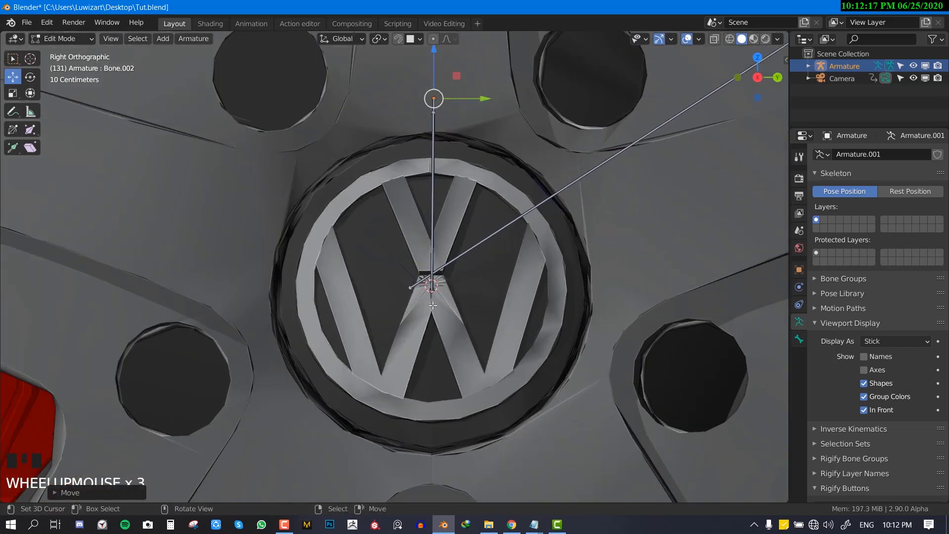
{"action": "right_click_drag", "start_coordinate": [434, 292], "coordinate": [433, 291]}
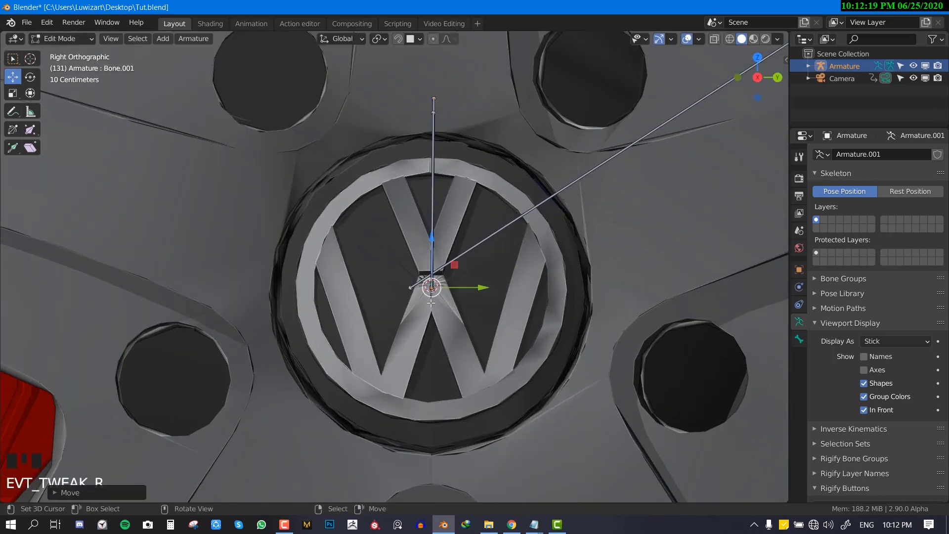
{"action": "scroll", "coordinate": [433, 292], "scroll_direction": "down", "scroll_amount": 3}
{"action": "middle_click_drag", "start_coordinate": [508, 275], "coordinate": [335, 303], "text": "shift"}
{"action": "key", "text": "Tab"}
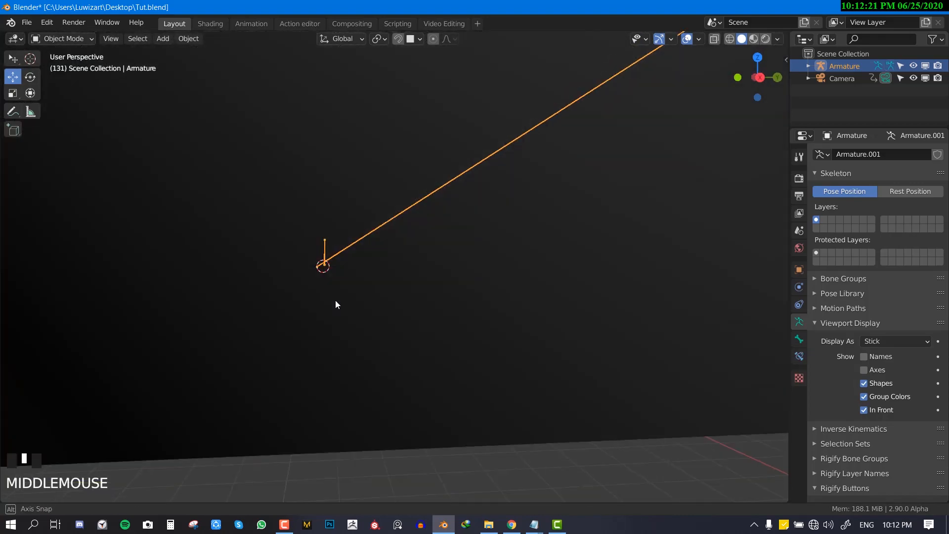
Step: Open the tires mesh in Edit Mode at the rear wheel with nothing selected and show it as wireframe in side view
{"action": "scroll", "coordinate": [377, 290], "scroll_direction": "down", "scroll_amount": 4}
{"action": "mouse_move", "coordinate": [426, 328]}
{"action": "middle_mouse_down"}
{"action": "mouse_move", "coordinate": [486, 308]}
{"action": "mouse_move", "coordinate": [423, 313]}
{"action": "middle_mouse_up"}
{"action": "key", "text": "KP_3"}
{"action": "scroll", "coordinate": [643, 281], "scroll_direction": "down", "scroll_amount": 1}
{"action": "middle_click_drag", "start_coordinate": [643, 281], "coordinate": [316, 325], "text": "shift"}
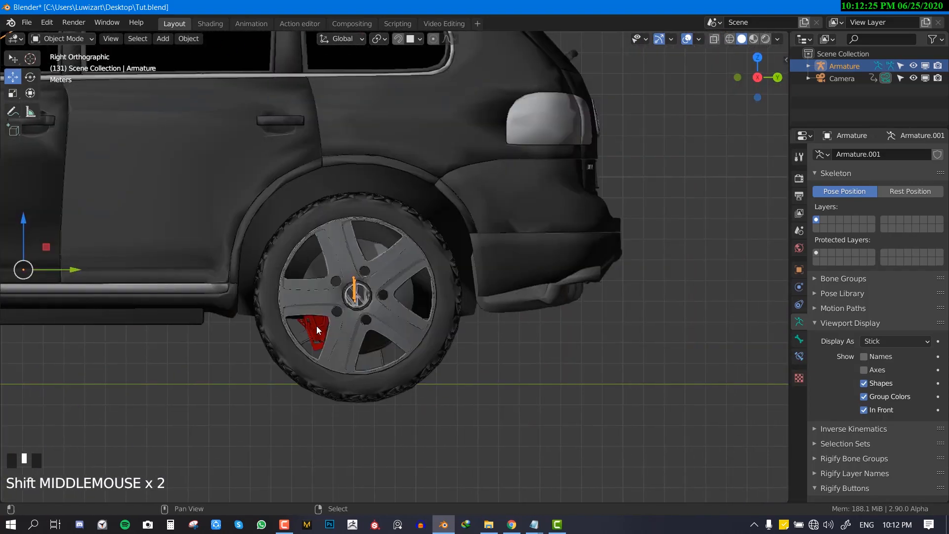
{"action": "scroll", "coordinate": [384, 340], "scroll_direction": "up", "scroll_amount": 3}
{"action": "left_click", "coordinate": [383, 340]}
{"action": "key", "text": "ctrl+Tab"}
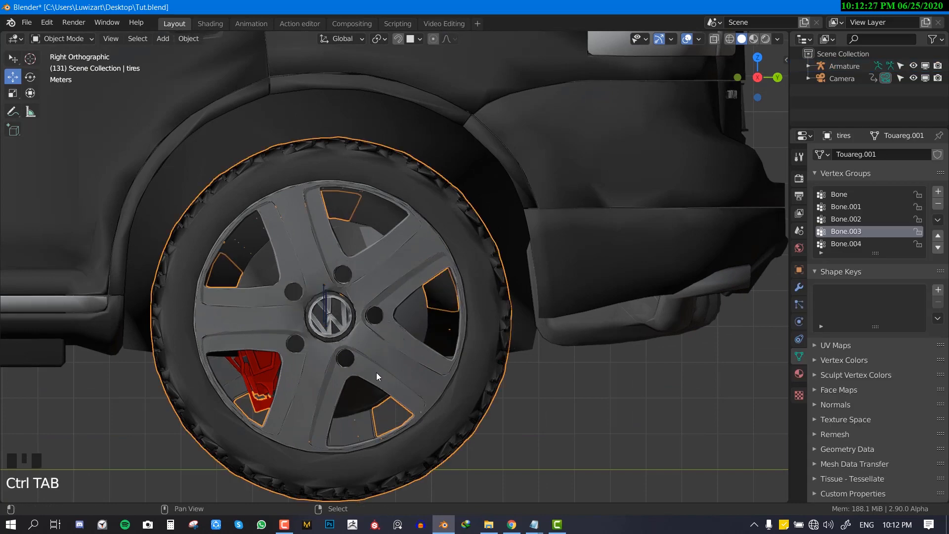
{"action": "scroll", "coordinate": [461, 342], "scroll_direction": "up", "scroll_amount": 3}
{"action": "key", "text": "Tab"}
{"action": "key", "text": "alt+a"}
{"action": "key", "text": "shift+z"}
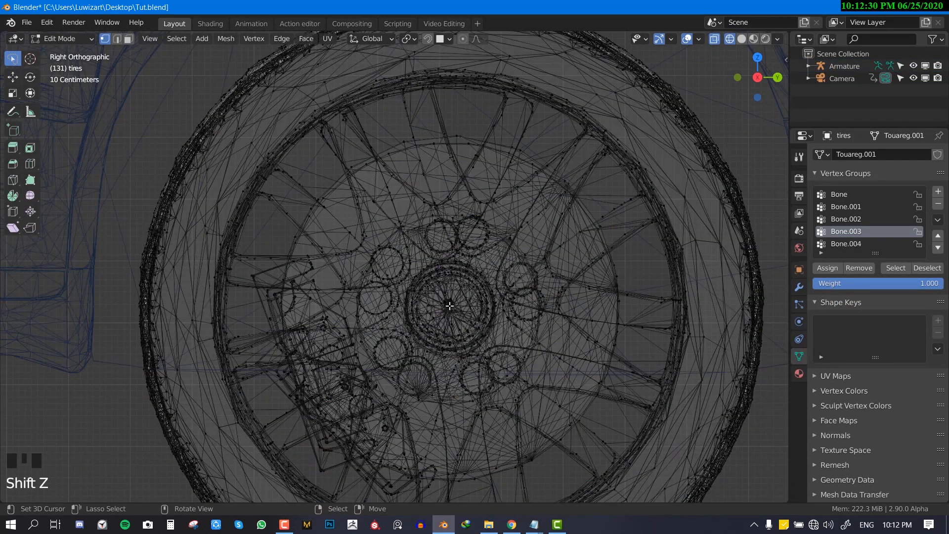
Step: Circle-select the vertices at the centre of the rear wheel hub and snap the 3D cursor to them
{"action": "key", "text": "c"}
{"action": "left_click", "coordinate": [451, 306]}
{"action": "key", "text": "shift+s"}
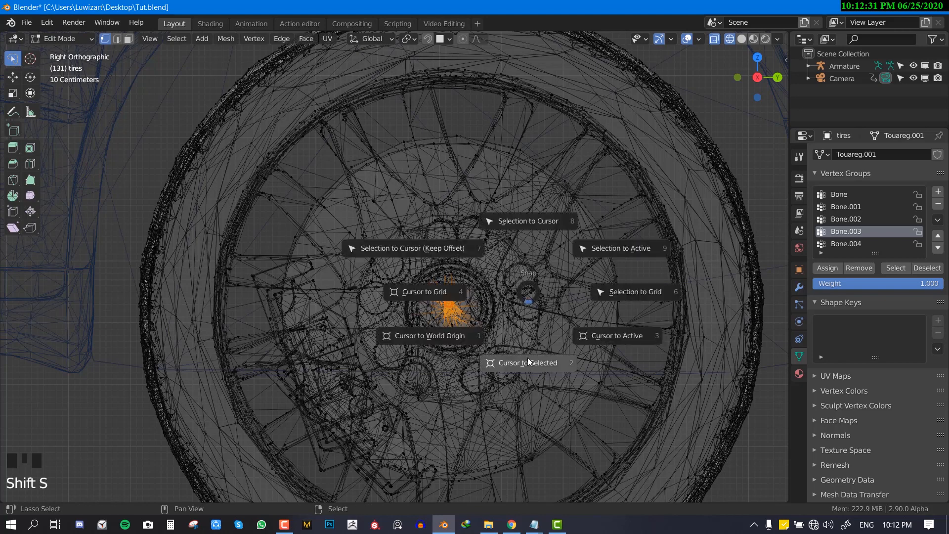
{"action": "left_click", "coordinate": [527, 358]}
Step: Return to solid shading and move the armature's rear wheel bones onto the 3D cursor at the rear hub centre
{"action": "key", "text": "Tab"}
{"action": "right_click", "coordinate": [439, 299]}
{"action": "key", "text": "shift+z"}
{"action": "scroll", "coordinate": [515, 346], "scroll_direction": "up", "scroll_amount": 3}
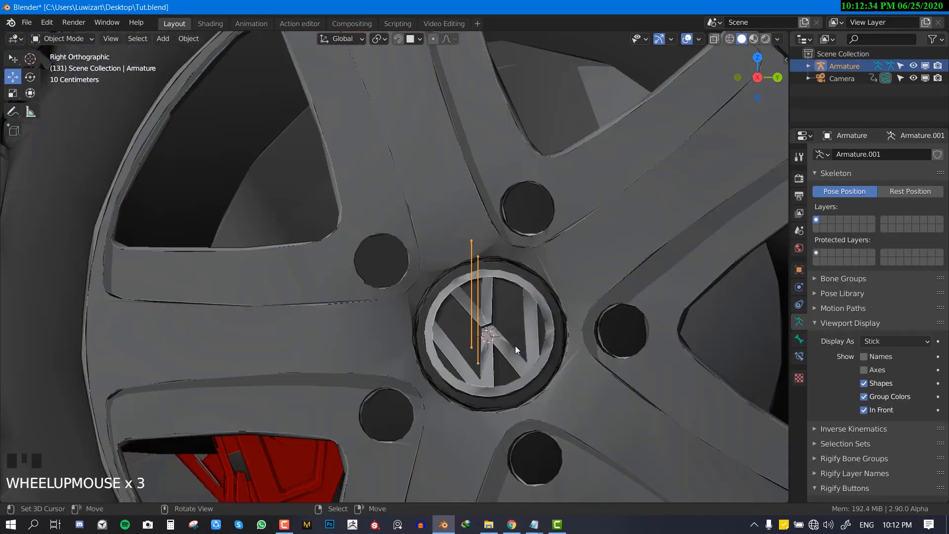
{"action": "key", "text": "Tab"}
{"action": "right_click_drag", "start_coordinate": [496, 385], "coordinate": [509, 351]}
{"action": "key", "text": "Tab"}
{"action": "scroll", "coordinate": [508, 352], "scroll_direction": "down", "scroll_amount": 6}
{"action": "scroll", "coordinate": [317, 334], "scroll_direction": "down", "scroll_amount": 1}
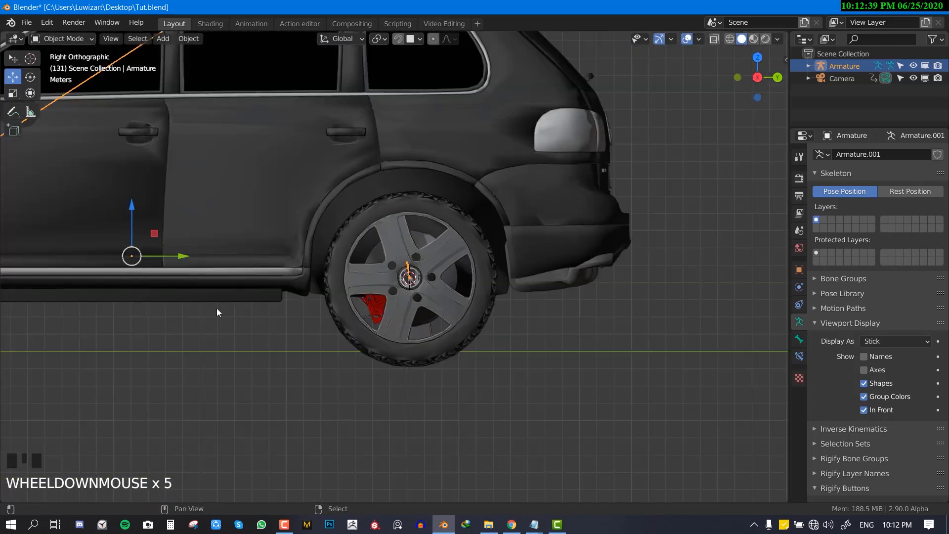
Step: Put the armature in Pose Mode and select the driver's-side front wheel bone
{"action": "middle_click_drag", "start_coordinate": [217, 307], "coordinate": [337, 273], "text": "shift"}
{"action": "key", "text": "ctrl+Tab"}
{"action": "middle_click_drag", "start_coordinate": [262, 272], "coordinate": [401, 186], "text": "shift"}
{"action": "scroll", "coordinate": [539, 322], "scroll_direction": "up", "scroll_amount": 9}
{"action": "right_click", "coordinate": [499, 320]}
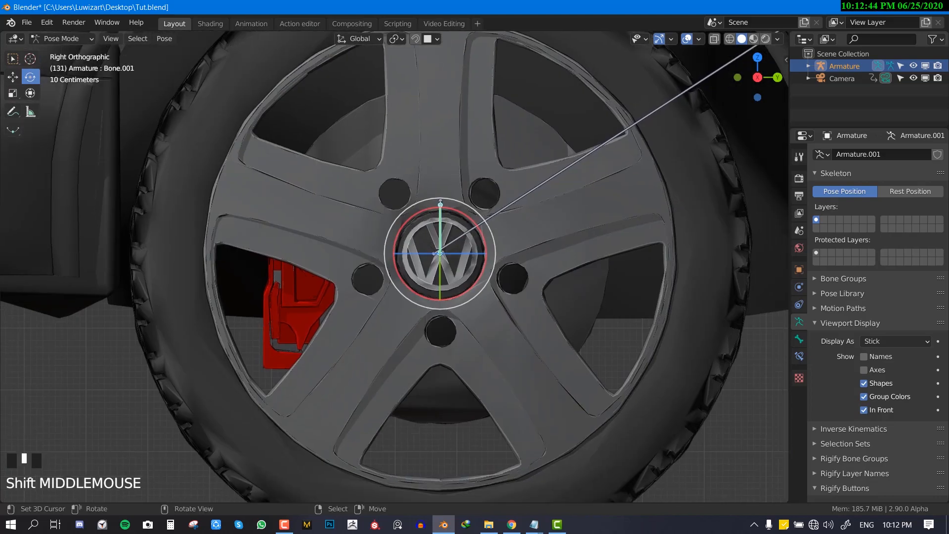
Step: Rotate the front wheel bone to test the wheel's spin, and clear the rotation and location of all bones
{"action": "scroll", "coordinate": [411, 248], "scroll_direction": "down", "scroll_amount": 5}
{"action": "key", "text": "r"}
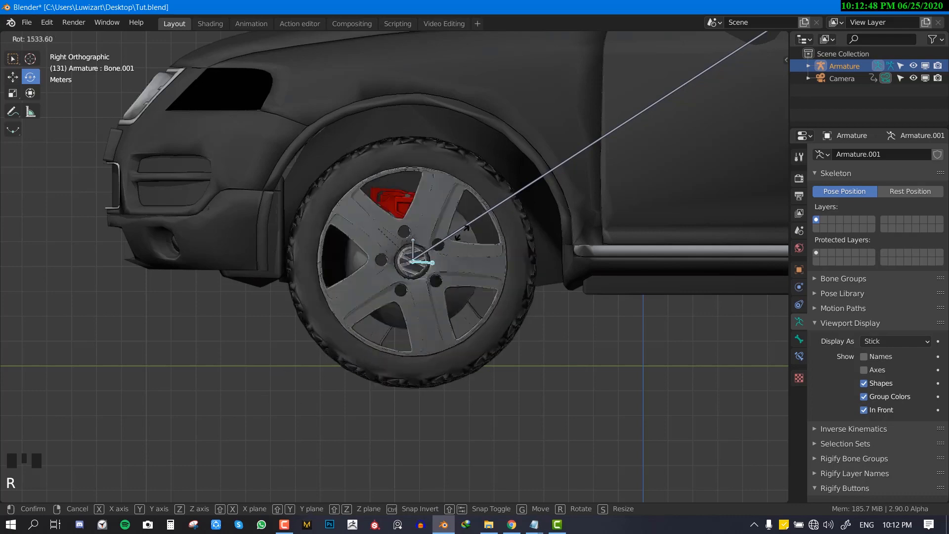
{"action": "left_click", "coordinate": [488, 289]}
{"action": "scroll", "coordinate": [470, 289], "scroll_direction": "down", "scroll_amount": 3}
{"action": "key", "text": "alt+r"}
{"action": "key", "text": "alt+g"}
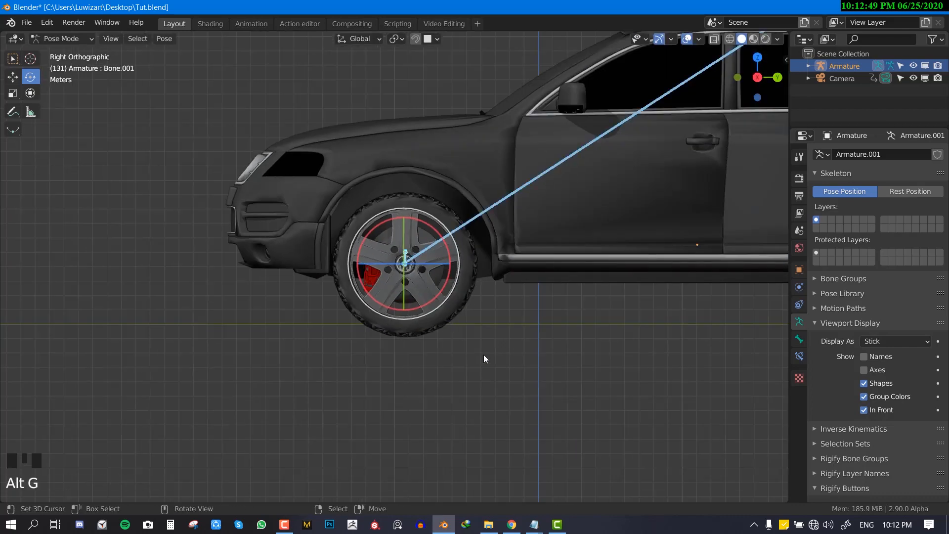
Step: Select the driver's-side front wheel bone again and try rotating it in side view, cancelling the rotation
{"action": "scroll", "coordinate": [630, 396], "scroll_direction": "up", "scroll_amount": 3}
{"action": "mouse_move", "coordinate": [483, 355]}
{"action": "middle_mouse_down"}
{"action": "mouse_move", "coordinate": [630, 395]}
{"action": "mouse_move", "coordinate": [480, 360]}
{"action": "middle_mouse_up"}
{"action": "right_click", "coordinate": [468, 363]}
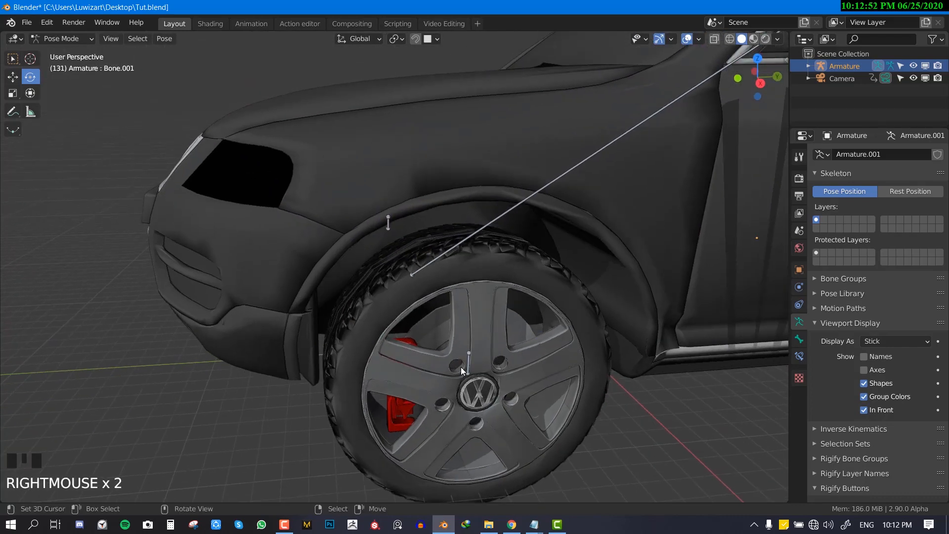
{"action": "key", "text": "KP_3"}
{"action": "key", "text": "r"}
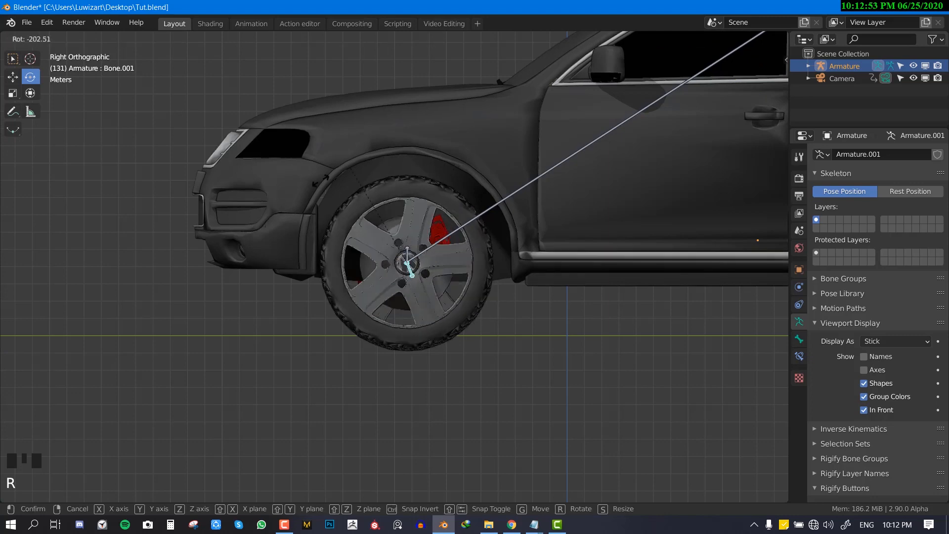
{"action": "right_click", "coordinate": [509, 398]}
Step: Rotate the driver's-side front wheel bone through several turns to check that the wheel spins around its hub centre
{"action": "key", "text": "r"}
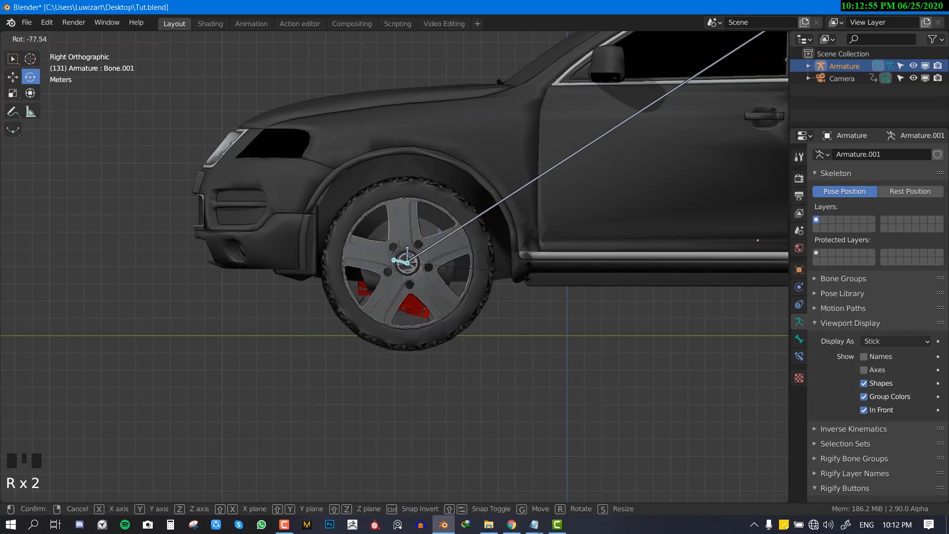
{"action": "left_click", "coordinate": [435, 361]}
{"action": "key", "text": "r"}
{"action": "left_click", "coordinate": [438, 353]}
{"action": "key", "text": "r"}
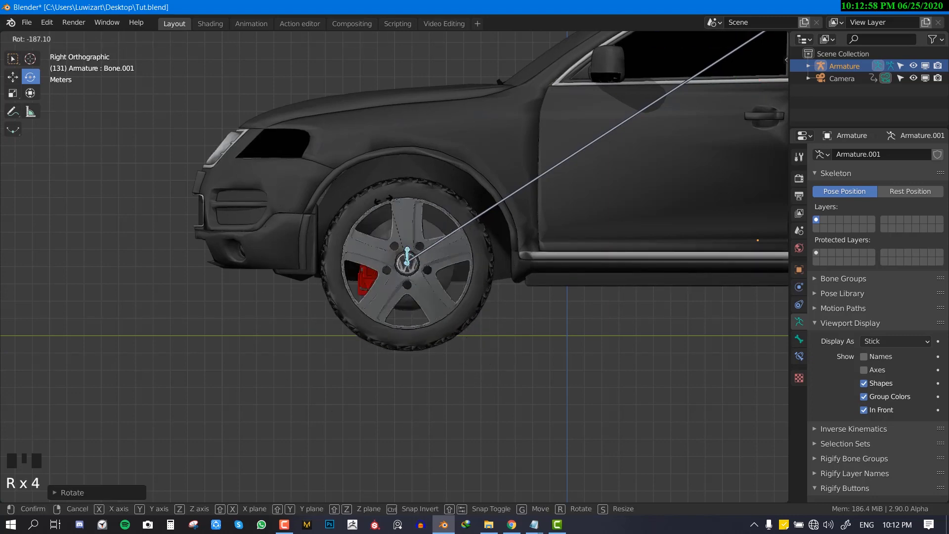
{"action": "left_click", "coordinate": [435, 387]}
{"action": "key", "text": "r"}
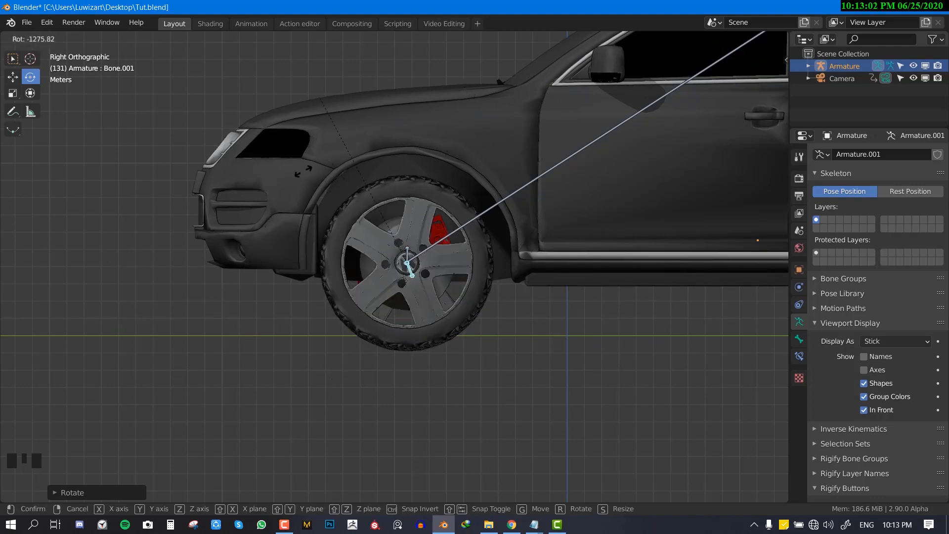
{"action": "left_click", "coordinate": [550, 238]}
{"action": "scroll", "coordinate": [548, 271], "scroll_direction": "up", "scroll_amount": 2}
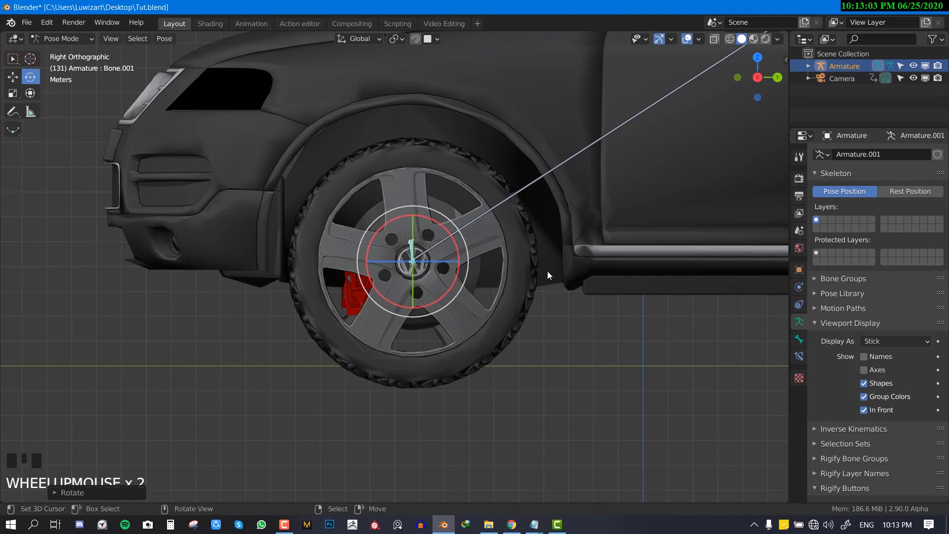
{"action": "key", "text": "r"}
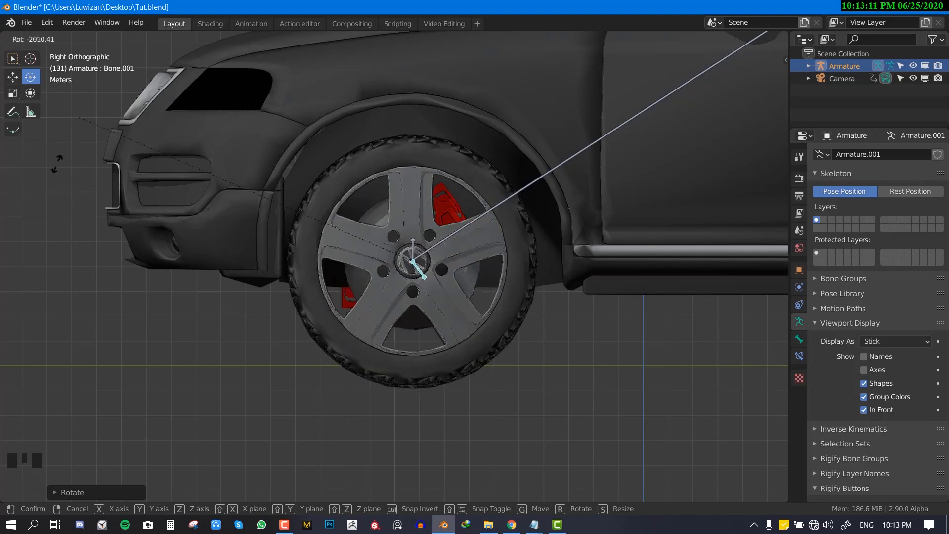
{"action": "left_click", "coordinate": [444, 192]}
Step: Select all four wheel bones of the armature together
{"action": "scroll", "coordinate": [479, 268], "scroll_direction": "down", "scroll_amount": 2}
{"action": "middle_click_drag", "start_coordinate": [479, 268], "coordinate": [425, 299]}
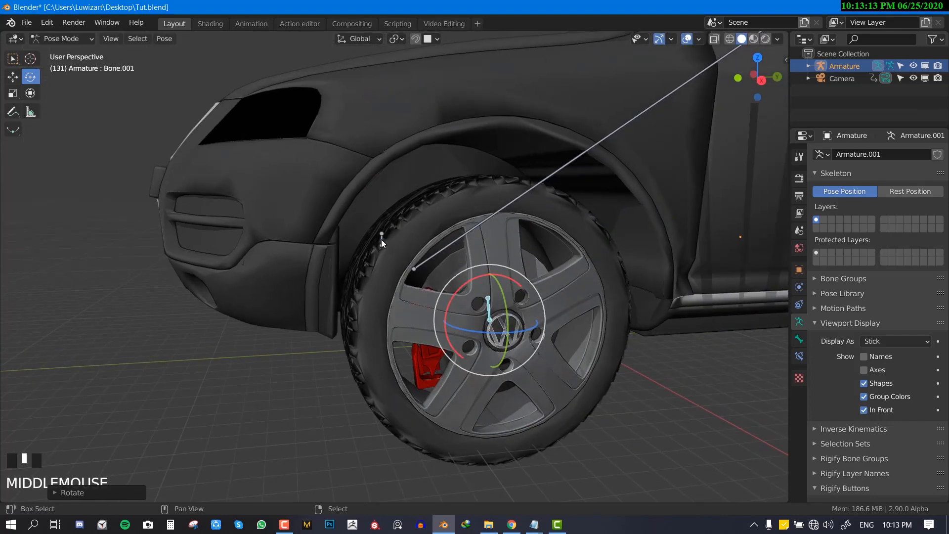
{"action": "scroll", "coordinate": [381, 239], "scroll_direction": "down", "scroll_amount": 2}
{"action": "middle_click_drag", "start_coordinate": [595, 337], "coordinate": [565, 319], "text": "shift"}
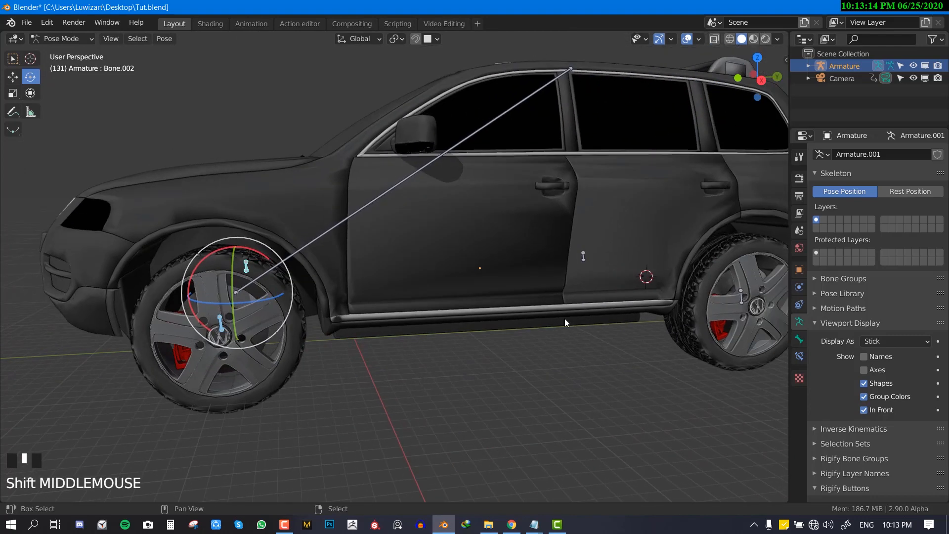
{"action": "right_click", "coordinate": [584, 256], "text": "shift"}
{"action": "middle_click_drag", "start_coordinate": [636, 284], "coordinate": [657, 331], "text": "shift"}
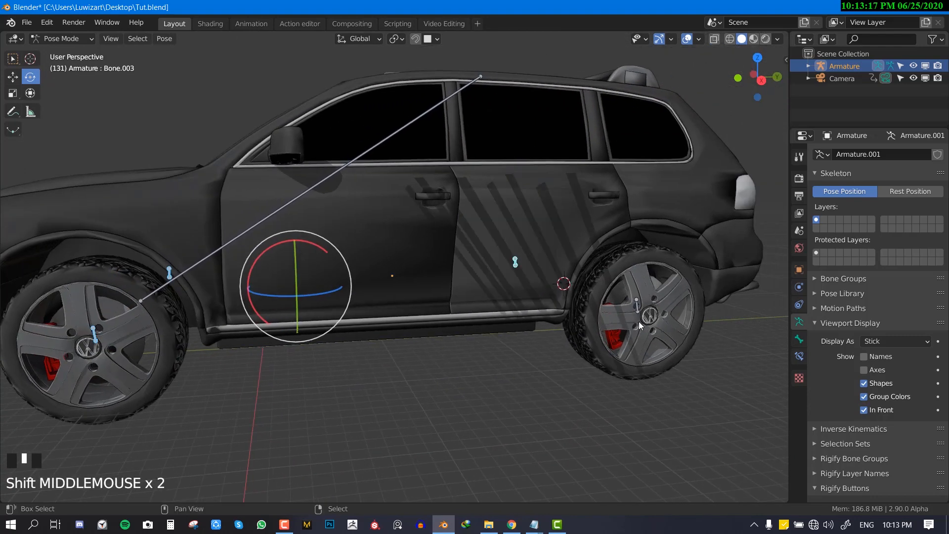
{"action": "right_click", "coordinate": [638, 317], "text": "shift"}
Step: Save the rigged car file with the whole vehicle in view
{"action": "scroll", "coordinate": [474, 319], "scroll_direction": "down", "scroll_amount": 3}
{"action": "middle_click_drag", "start_coordinate": [475, 319], "coordinate": [654, 194]}
{"action": "key", "text": "ctrl+s"}
Step: Set the rotation mode of all four selected wheel bones to XYZ Euler at once
{"action": "key", "text": "n"}
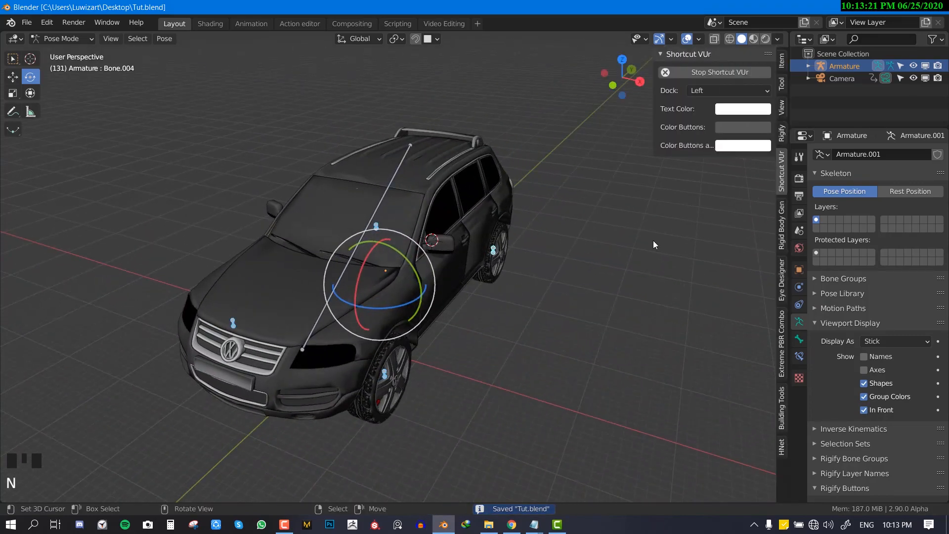
{"action": "left_click", "coordinate": [782, 85]}
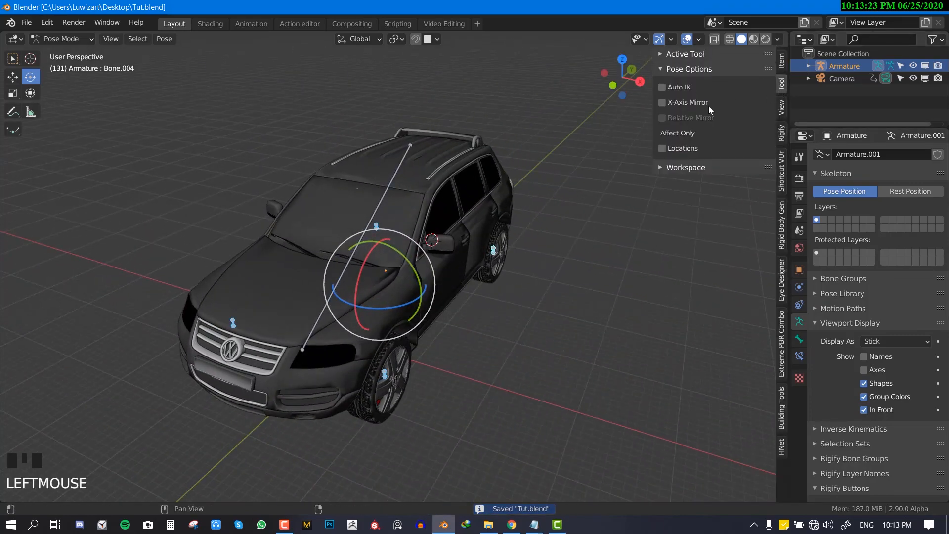
{"action": "left_click", "coordinate": [780, 67]}
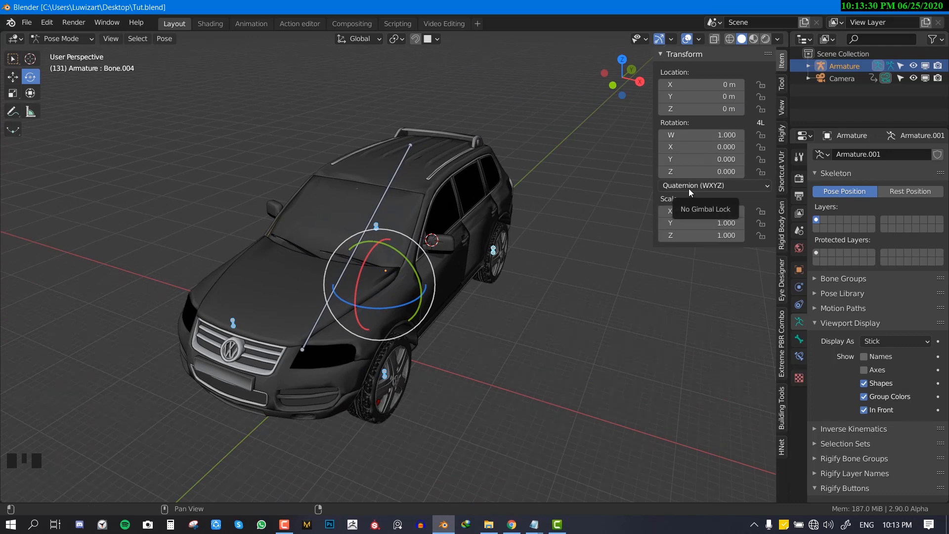
{"action": "left_click", "coordinate": [690, 192]}
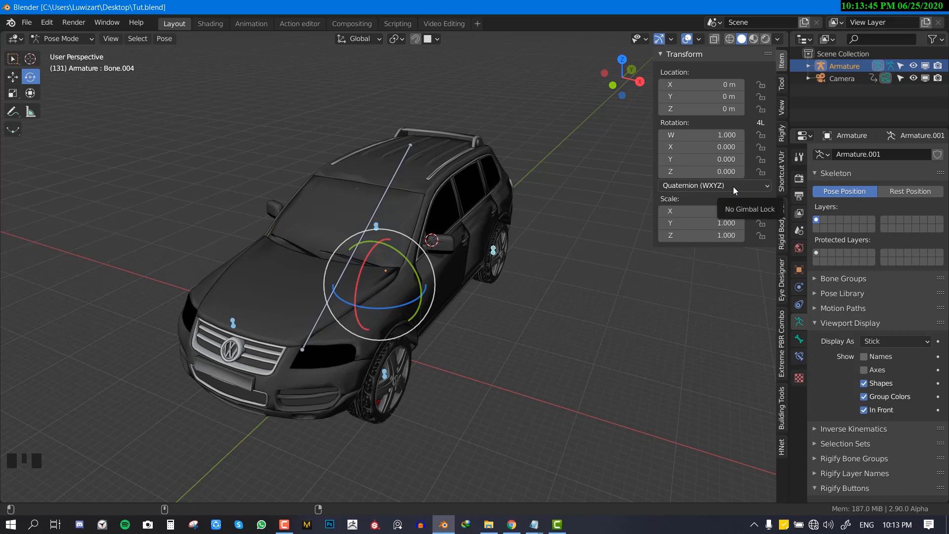
{"action": "left_click", "coordinate": [733, 186], "text": "alt"}
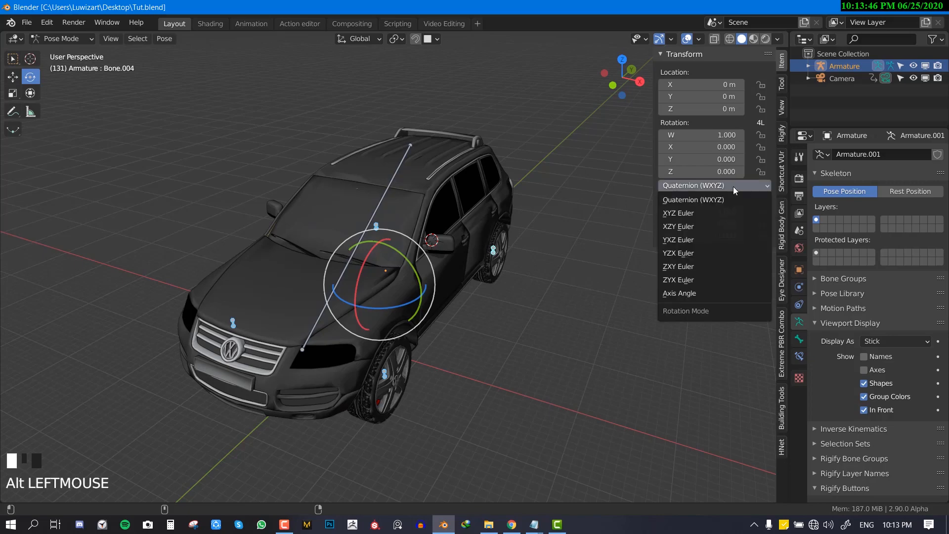
{"action": "left_click", "coordinate": [728, 213], "text": "alt"}
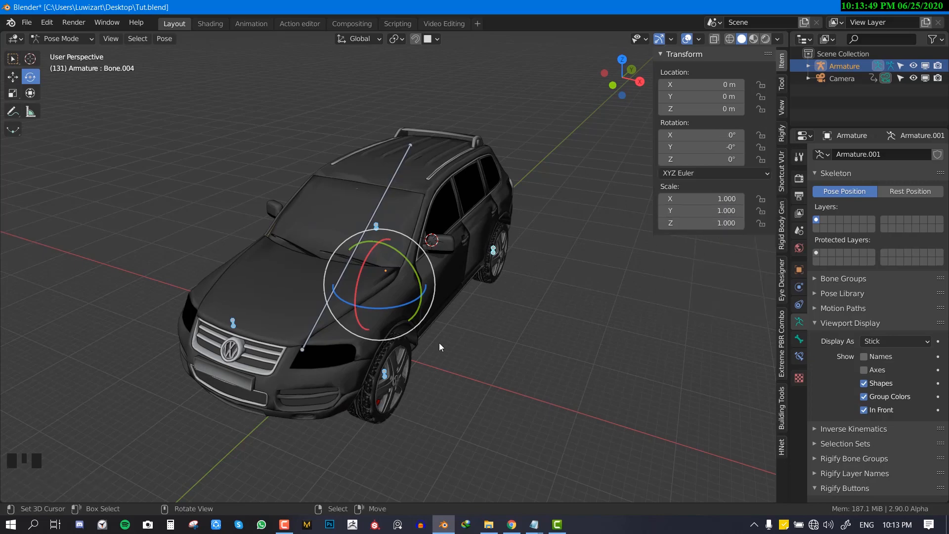
Step: Rotate the far-side front wheel bone in side view to check its X rotation value, cancelling the rotation
{"action": "key", "text": "KP_3"}
{"action": "scroll", "coordinate": [415, 323], "scroll_direction": "up", "scroll_amount": 7}
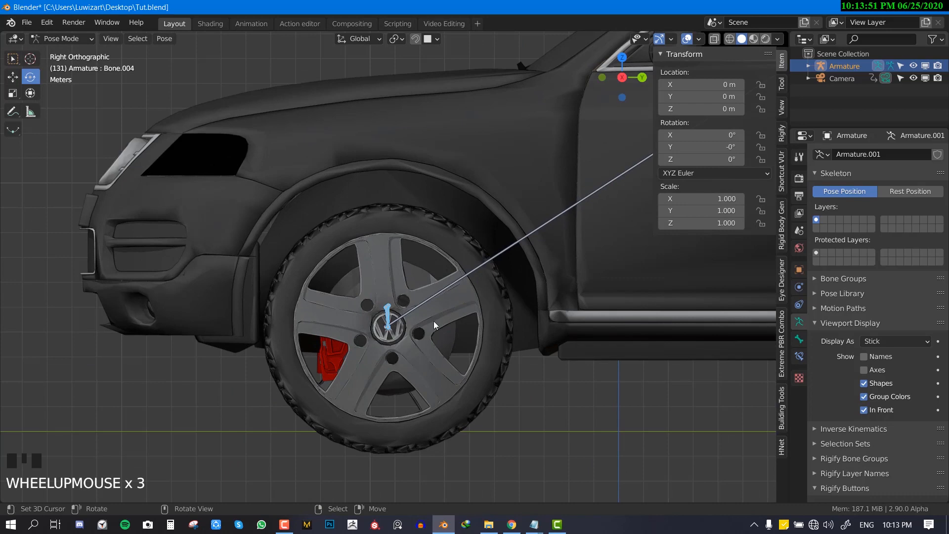
{"action": "right_click", "coordinate": [390, 311]}
{"action": "key", "text": "r"}
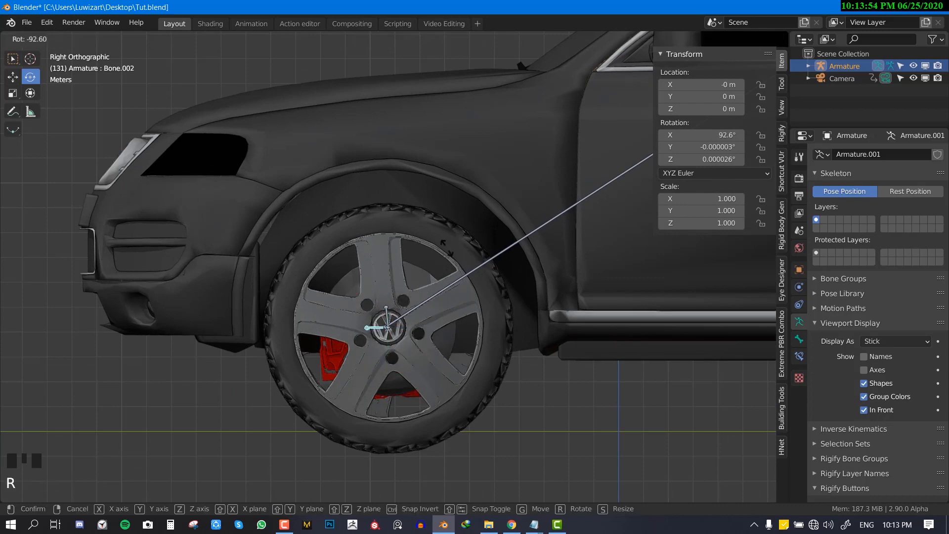
{"action": "right_click", "coordinate": [381, 315]}
Step: Select the driver's-side front wheel bone and rotate it repeatedly to about 1359° in X to check the Euler rotation
{"action": "right_click", "coordinate": [381, 317]}
{"action": "key", "text": "r"}
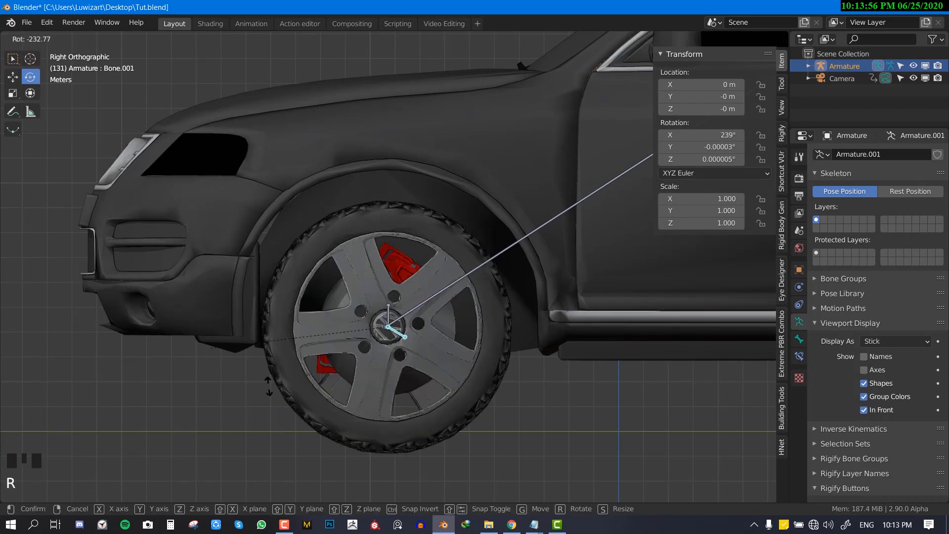
{"action": "left_click", "coordinate": [476, 388]}
{"action": "key", "text": "r"}
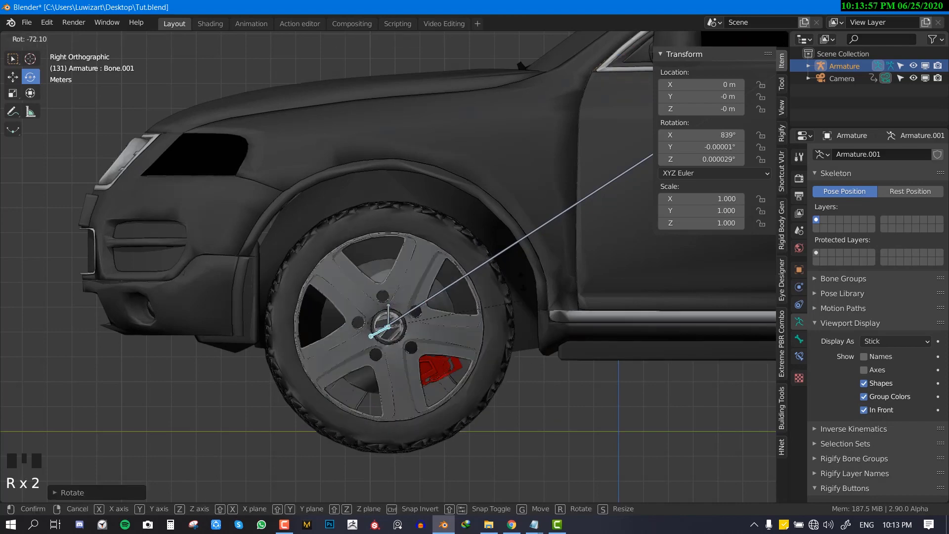
{"action": "left_click", "coordinate": [451, 426]}
{"action": "key", "text": "r"}
{"action": "left_click", "coordinate": [445, 245]}
{"action": "key", "text": "r"}
{"action": "left_click", "coordinate": [411, 240]}
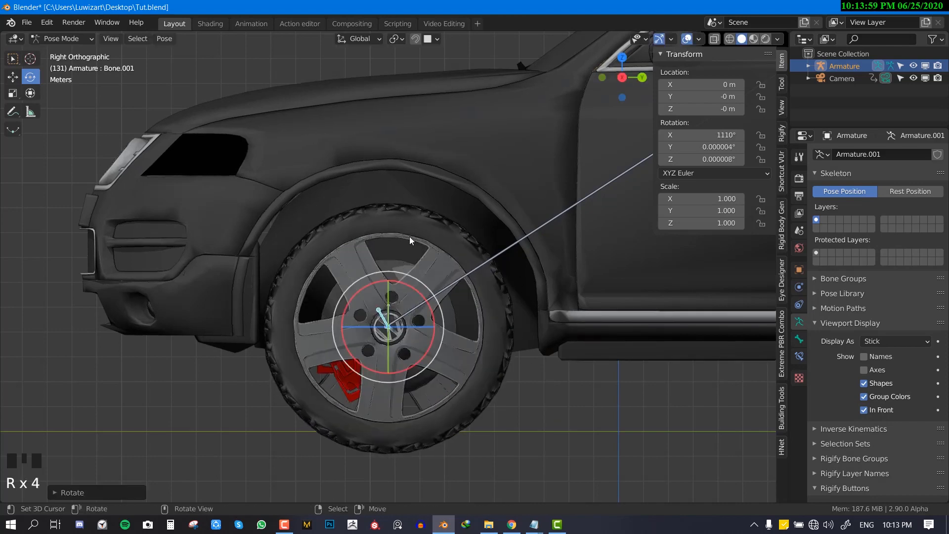
{"action": "key", "text": "r"}
{"action": "left_click", "coordinate": [477, 271]}
{"action": "key", "text": "r"}
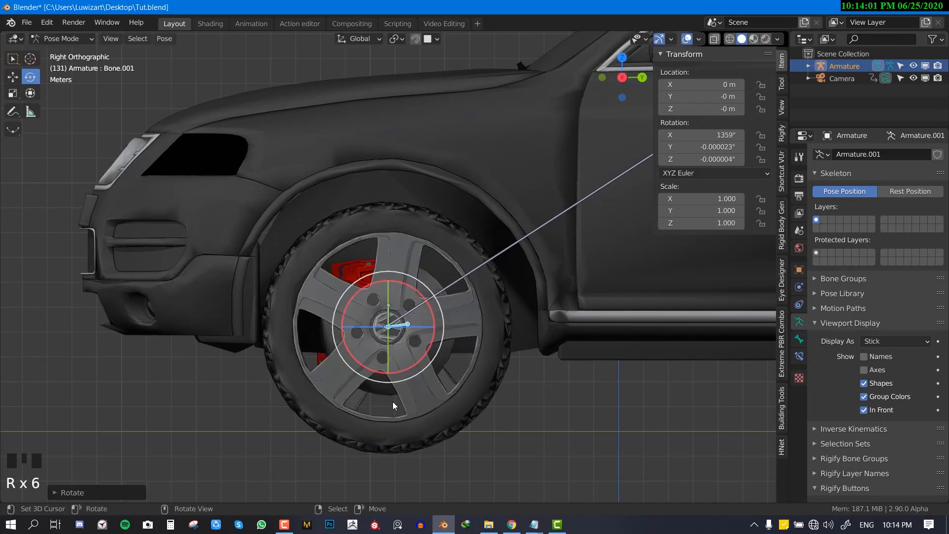
Step: Keep rotating the selected front wheel bone to about 1992° in X to check that the Euler rotation keeps accumulating
{"action": "left_click", "coordinate": [445, 267]}
{"action": "key", "text": "r"}
{"action": "left_click", "coordinate": [442, 270]}
{"action": "key", "text": "r"}
{"action": "left_click", "coordinate": [459, 292]}
{"action": "key", "text": "r"}
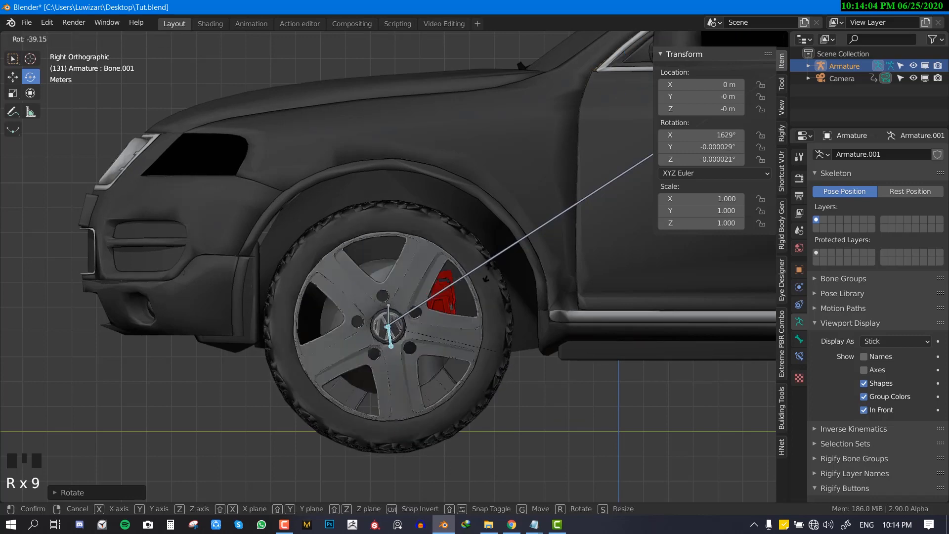
{"action": "left_click", "coordinate": [447, 271]}
{"action": "key", "text": "r"}
{"action": "left_click", "coordinate": [327, 302]}
{"action": "key", "text": "r"}
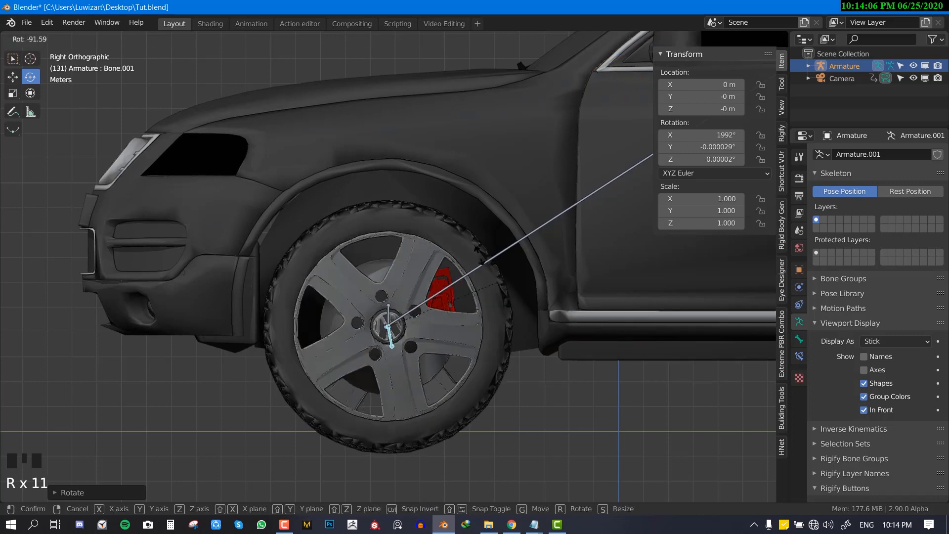
{"action": "left_click", "coordinate": [372, 258]}
Step: Clear the rotation and location of all bones in the armature
{"action": "scroll", "coordinate": [411, 309], "scroll_direction": "down", "scroll_amount": 4}
{"action": "key", "text": "a"}
{"action": "key", "text": "alt+r"}
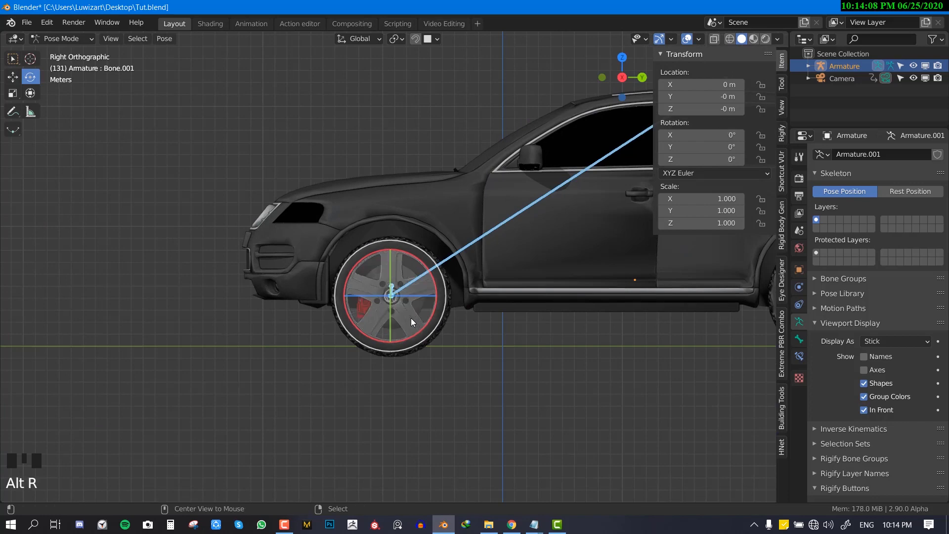
{"action": "key", "text": "alt+g"}
Step: Select the diagonal body bone and examine its placement along the car in side and perspective views
{"action": "middle_click_drag", "start_coordinate": [427, 354], "coordinate": [422, 303]}
{"action": "right_click", "coordinate": [467, 237]}
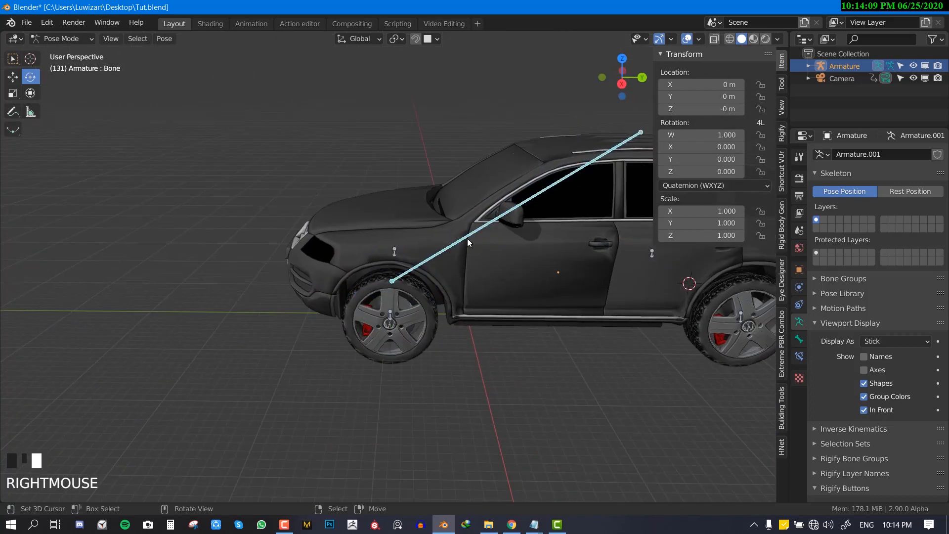
{"action": "key", "text": "KP_1"}
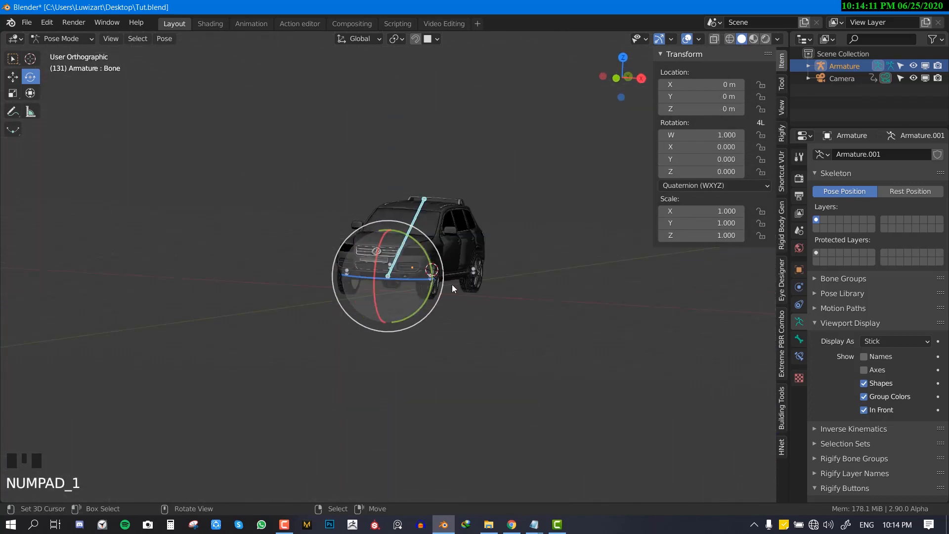
{"action": "key", "text": "KP_3"}
{"action": "middle_click_drag", "start_coordinate": [545, 274], "coordinate": [470, 335], "text": "shift"}
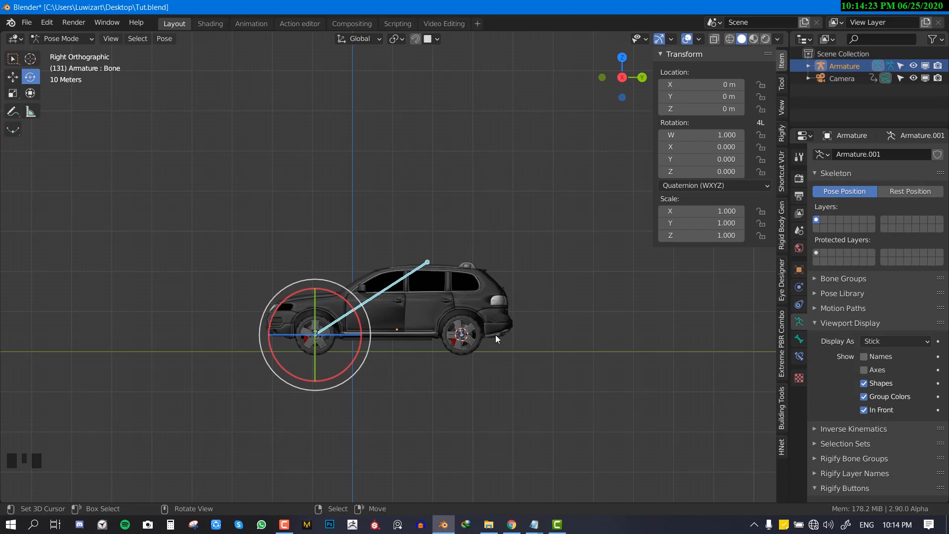
{"action": "scroll", "coordinate": [497, 334], "scroll_direction": "up", "scroll_amount": 3}
{"action": "middle_click_drag", "start_coordinate": [505, 334], "coordinate": [466, 332], "text": "shift"}
{"action": "key", "text": "alt+a"}
{"action": "key", "text": "KP_3"}
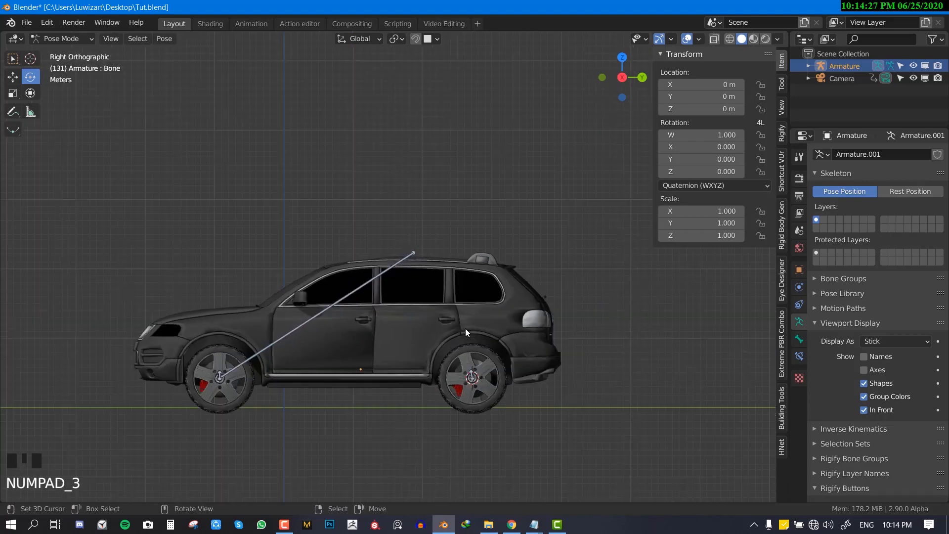
{"action": "right_click", "coordinate": [416, 253]}
{"action": "key", "text": "Tab"}
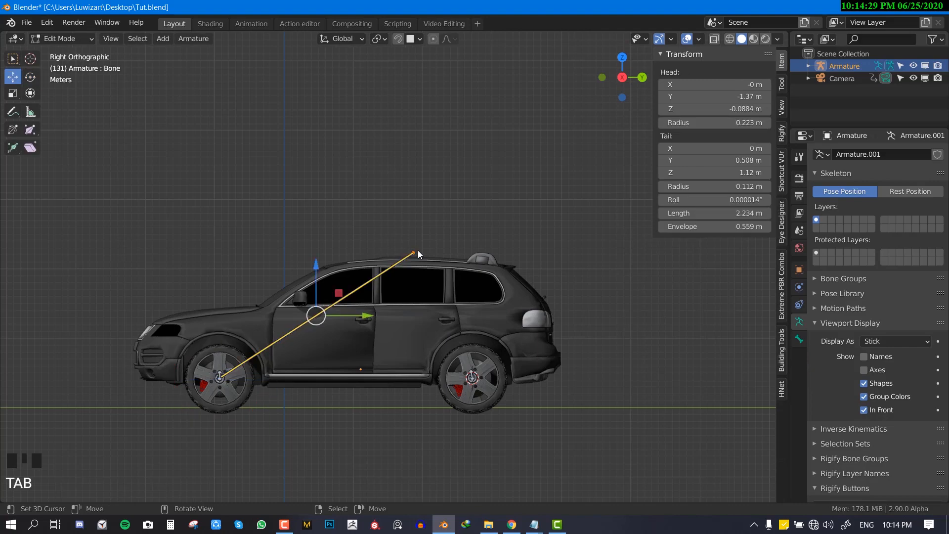
{"action": "mouse_move", "coordinate": [418, 250]}
{"action": "middle_mouse_down"}
{"action": "mouse_move", "coordinate": [417, 276]}
{"action": "mouse_move", "coordinate": [369, 233]}
{"action": "mouse_move", "coordinate": [415, 241]}
{"action": "middle_mouse_up"}
{"action": "key", "text": "ctrl+Tab"}
{"action": "scroll", "coordinate": [369, 233], "scroll_direction": "up", "scroll_amount": 3}
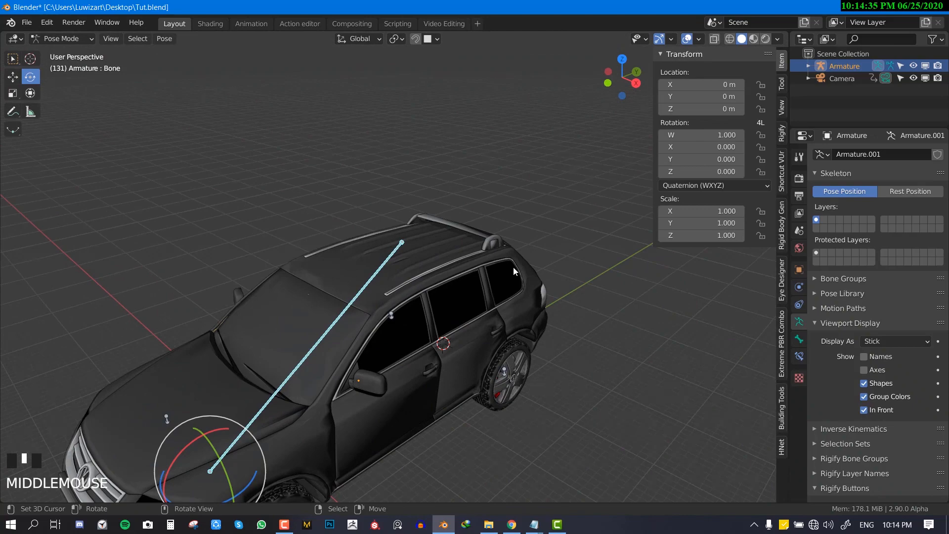
Step: Move the body bone's tail forward along the roof in edit mode to about Y 0.232 m, Z 1.1 m
{"action": "key", "text": "KP_3"}
{"action": "scroll", "coordinate": [496, 268], "scroll_direction": "up", "scroll_amount": 2}
{"action": "key", "text": "Tab"}
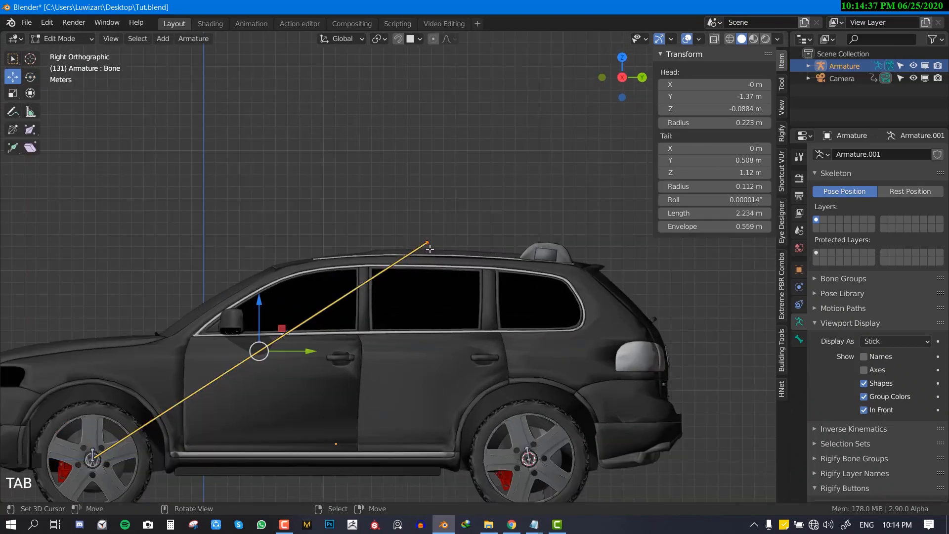
{"action": "right_click", "coordinate": [425, 241]}
{"action": "right_click_drag", "start_coordinate": [425, 241], "coordinate": [378, 245]}
{"action": "middle_click_drag", "start_coordinate": [379, 245], "coordinate": [424, 196], "text": "shift"}
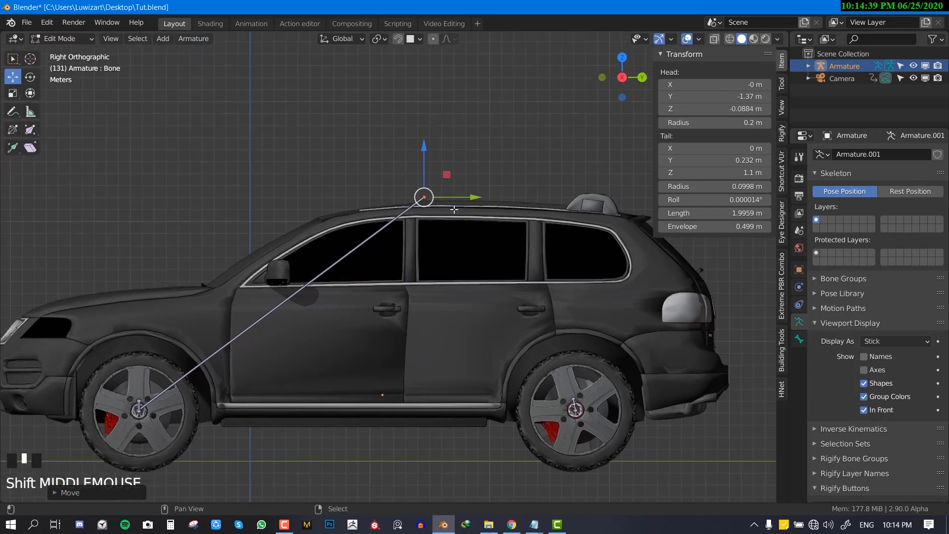
{"action": "key", "text": "Tab"}
Step: Duplicate the body bone in edit mode and rotate the copy so it slopes from the roof down to the rear wheel
{"action": "right_click", "coordinate": [406, 218]}
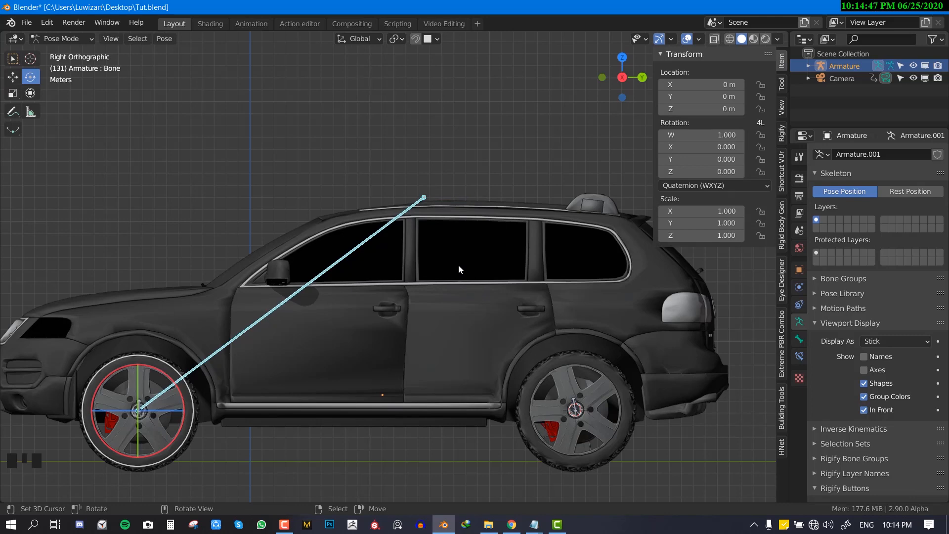
{"action": "middle_click_drag", "start_coordinate": [400, 263], "coordinate": [373, 211]}
{"action": "scroll", "coordinate": [381, 299], "scroll_direction": "down", "scroll_amount": 3}
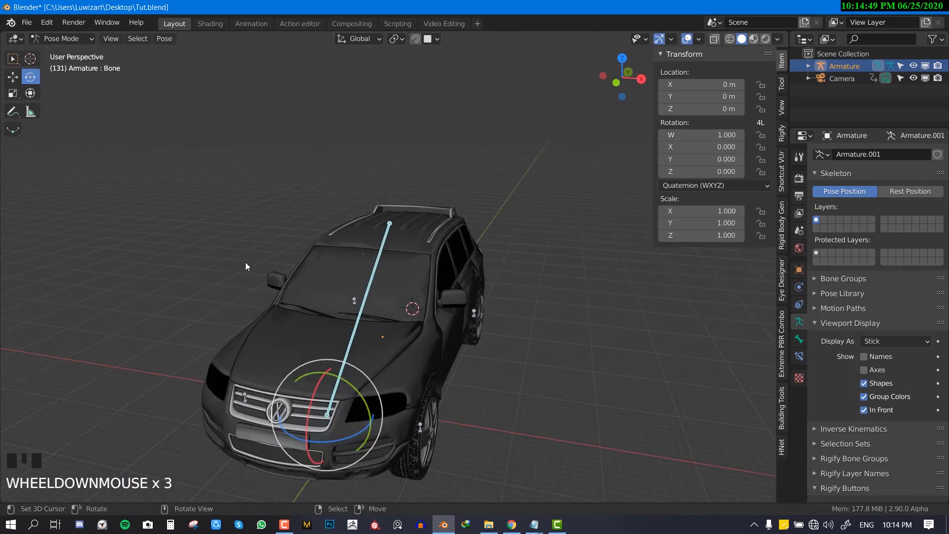
{"action": "key", "text": "KP_3"}
{"action": "scroll", "coordinate": [461, 247], "scroll_direction": "up", "scroll_amount": 2}
{"action": "middle_click_drag", "start_coordinate": [482, 286], "coordinate": [398, 235], "text": "shift"}
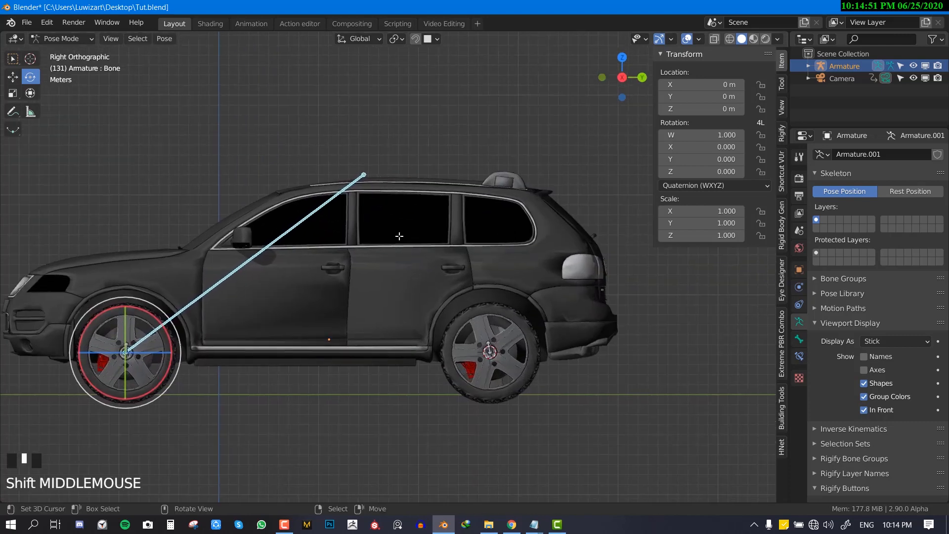
{"action": "key", "text": "Tab"}
{"action": "key", "text": "alt+a"}
{"action": "right_click", "coordinate": [318, 221]}
{"action": "right_click", "coordinate": [263, 251]}
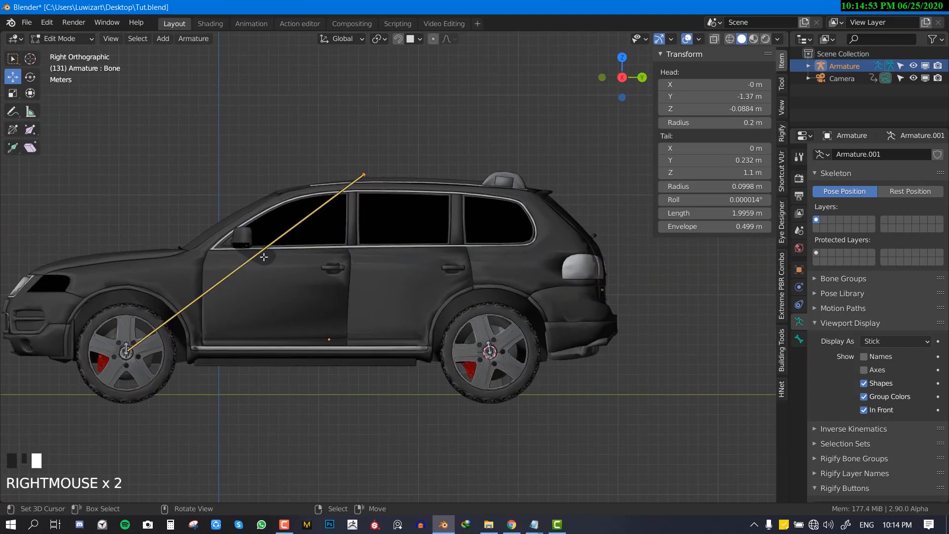
{"action": "key", "text": "shift+d"}
{"action": "left_click", "coordinate": [529, 267]}
{"action": "key", "text": "r"}
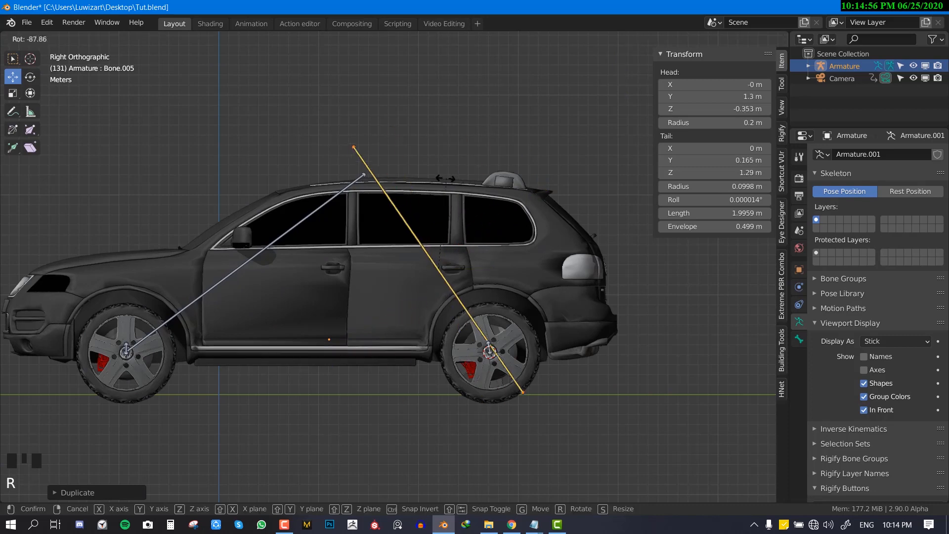
{"action": "left_click", "coordinate": [518, 400]}
Step: Move the duplicated bone's head onto the rear wheel hub, at about Y 1.1 m, Z -0.106 m
{"action": "scroll", "coordinate": [518, 400], "scroll_direction": "up", "scroll_amount": 3}
{"action": "scroll", "coordinate": [616, 485], "scroll_direction": "down", "scroll_amount": 4}
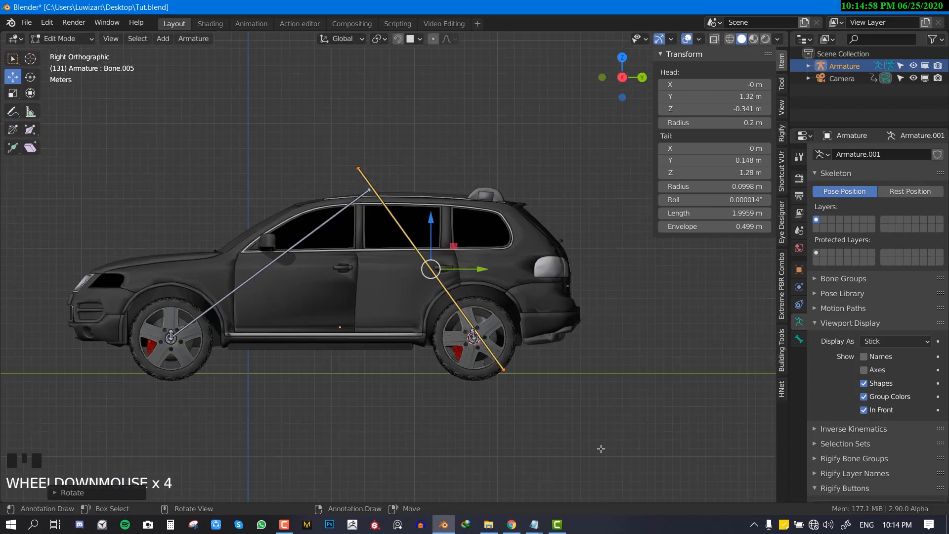
{"action": "scroll", "coordinate": [583, 450], "scroll_direction": "up", "scroll_amount": 2}
{"action": "right_click_drag", "start_coordinate": [548, 411], "coordinate": [508, 374]}
{"action": "scroll", "coordinate": [430, 185], "scroll_direction": "up", "scroll_amount": 1}
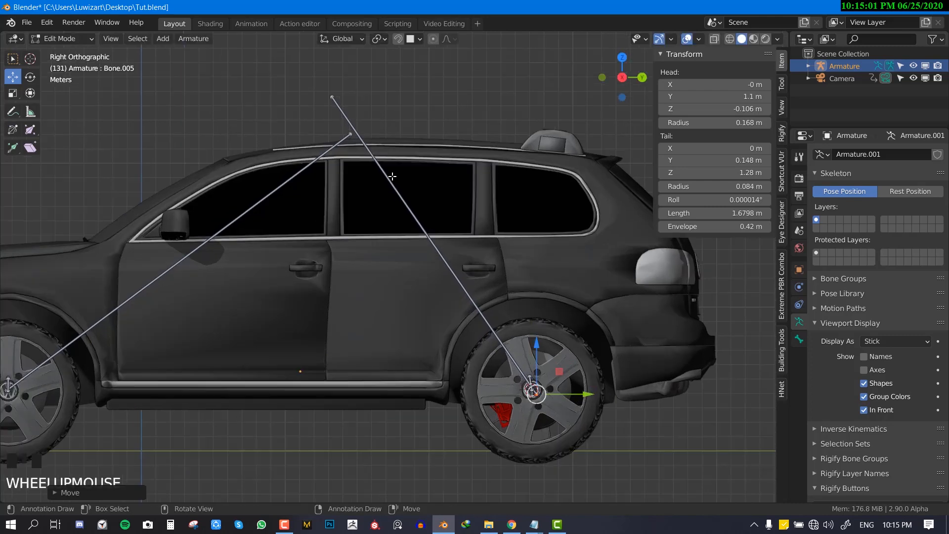
Step: Snap the 3D cursor to the tail of the front diagonal body bone above the roof
{"action": "right_click", "coordinate": [341, 134]}
{"action": "middle_click_drag", "start_coordinate": [341, 134], "coordinate": [406, 241], "text": "shift"}
{"action": "scroll", "coordinate": [397, 266], "scroll_direction": "up", "scroll_amount": 2}
{"action": "key", "text": "alt+a"}
{"action": "right_click", "coordinate": [410, 247]}
{"action": "scroll", "coordinate": [412, 213], "scroll_direction": "up", "scroll_amount": 3}
{"action": "right_click", "coordinate": [352, 111]}
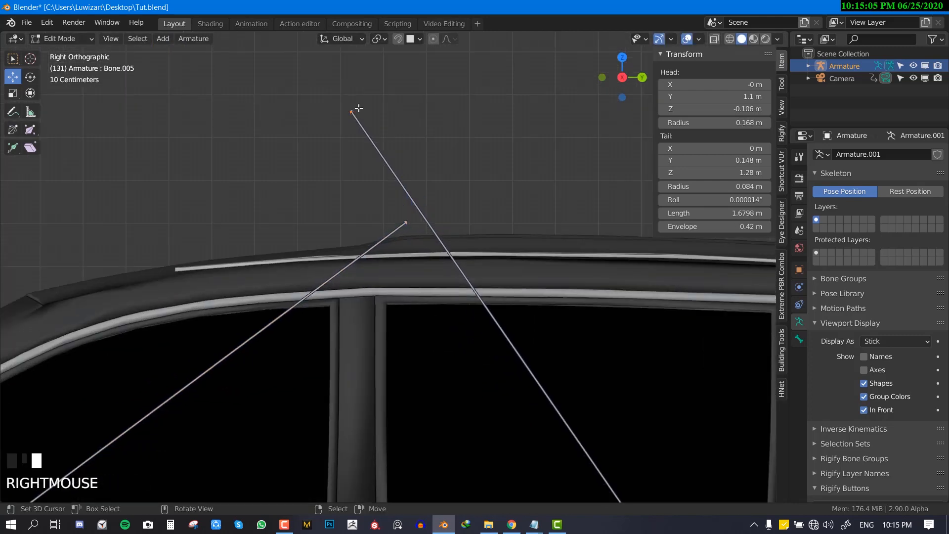
{"action": "right_click", "coordinate": [406, 222]}
{"action": "right_click", "coordinate": [406, 221]}
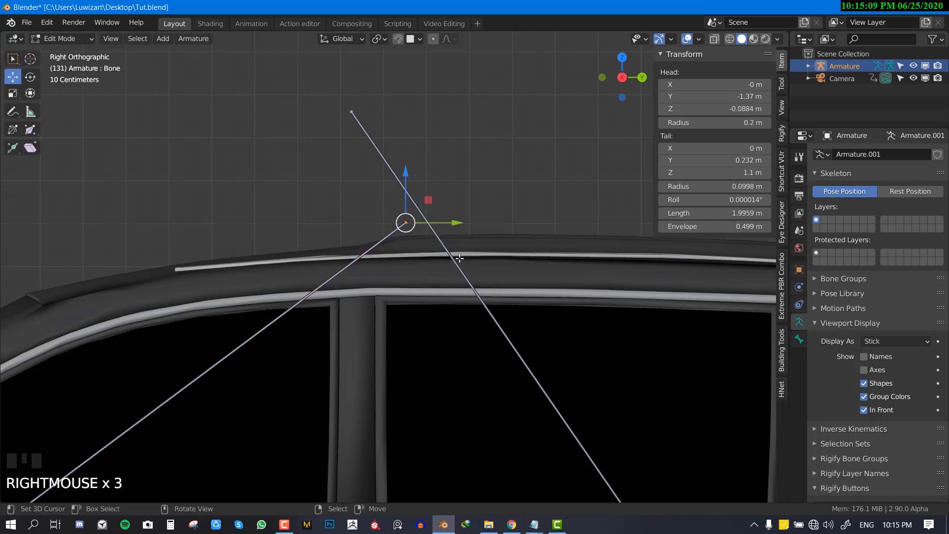
{"action": "key", "text": "shift+s"}
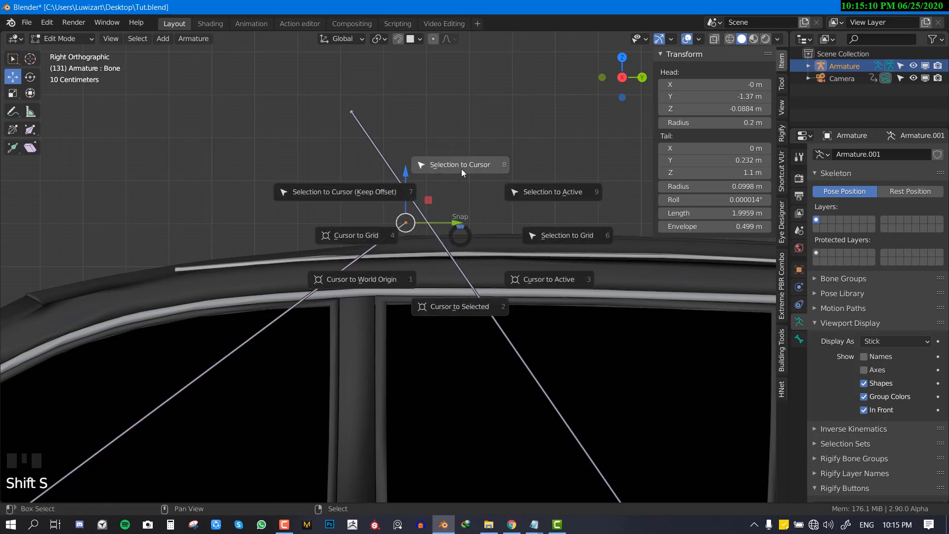
{"action": "left_click", "coordinate": [460, 306]}
Step: Snap the rear diagonal bone's tail to the 3D cursor so both diagonal bones meet above the roof
{"action": "right_click", "coordinate": [352, 113]}
{"action": "key", "text": "shift+s"}
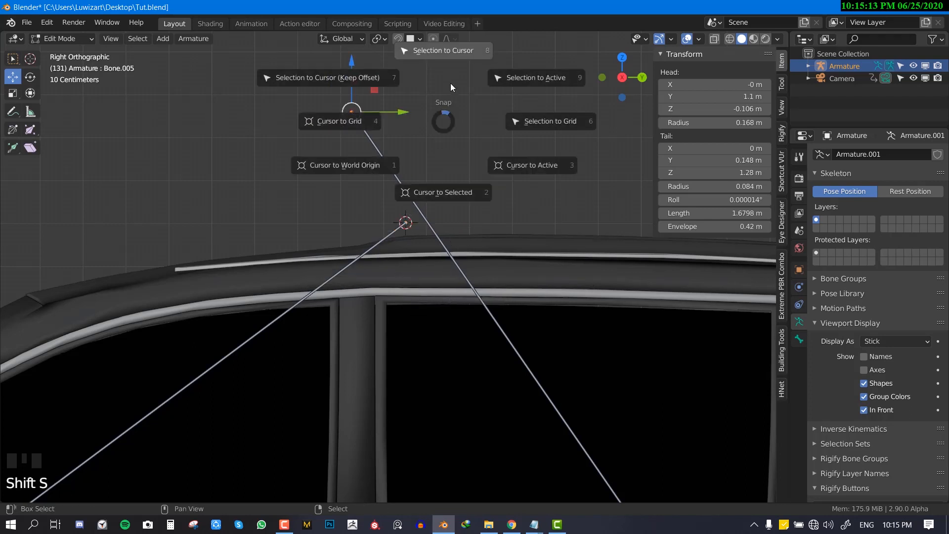
{"action": "left_click", "coordinate": [450, 83]}
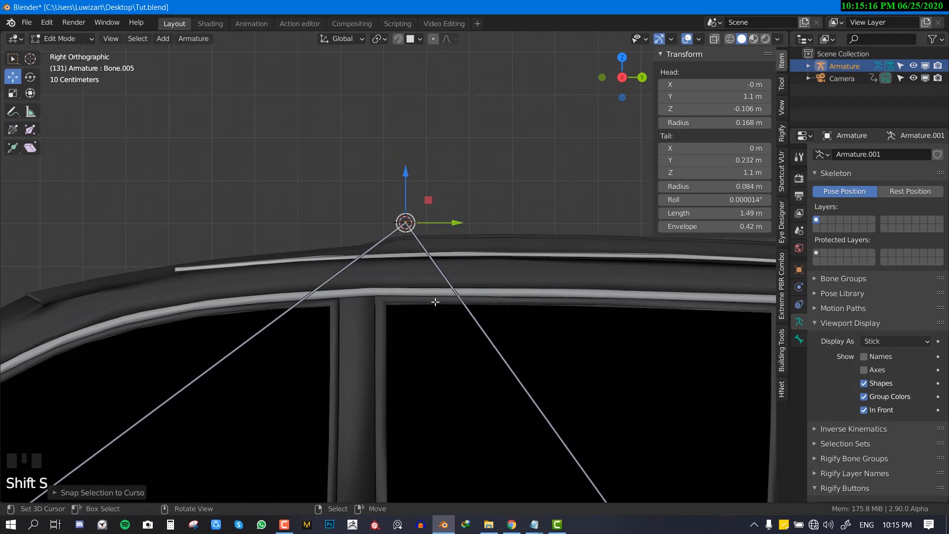
Step: Extrude a bone about 0.096 m upward along Z from the shared roof tip and clear its parent
{"action": "key", "text": "e"}
{"action": "key", "text": "z"}
{"action": "left_click", "coordinate": [401, 189]}
{"action": "right_click", "coordinate": [402, 188]}
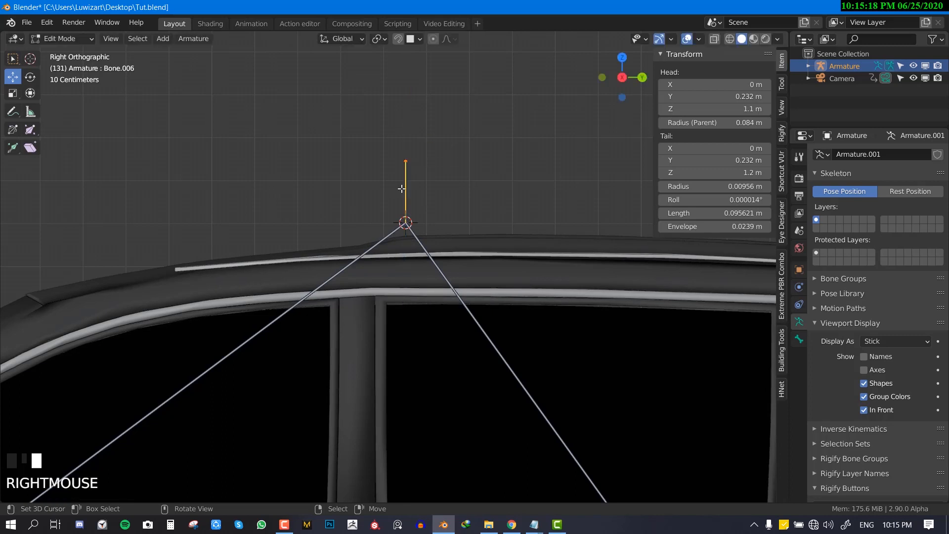
{"action": "key", "text": "alt+p"}
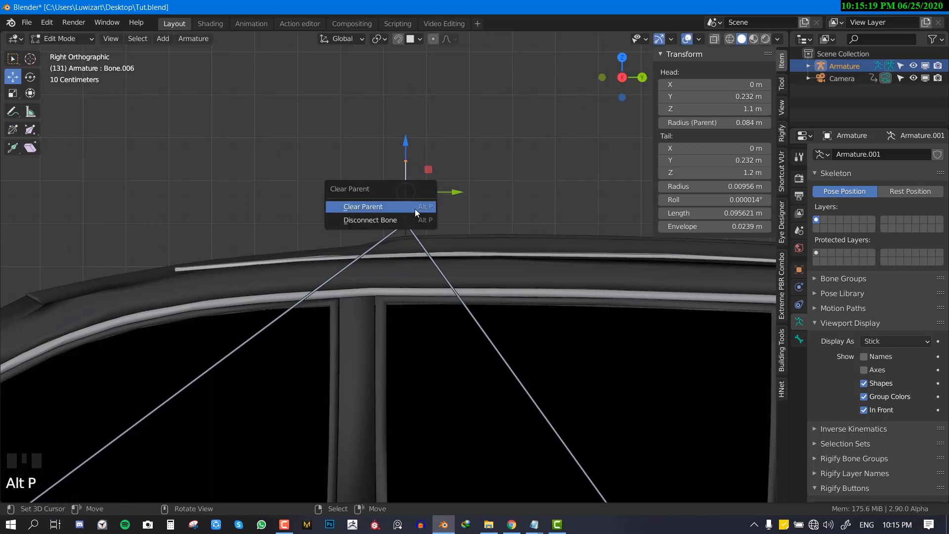
{"action": "left_click", "coordinate": [414, 208]}
{"action": "key", "text": "Tab"}
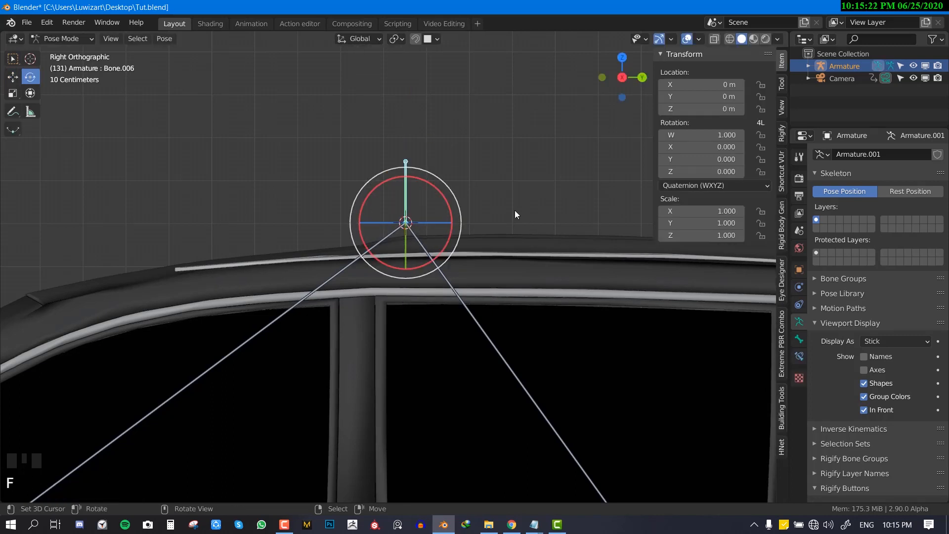
Step: Try moving the small roof bone and the front diagonal bone in pose mode, cancelling each move
{"action": "key", "text": "g"}
{"action": "right_click", "coordinate": [395, 278]}
{"action": "scroll", "coordinate": [554, 287], "scroll_direction": "down", "scroll_amount": 1}
{"action": "middle_click_drag", "start_coordinate": [554, 288], "coordinate": [387, 277]}
{"action": "scroll", "coordinate": [434, 296], "scroll_direction": "down", "scroll_amount": 1}
{"action": "scroll", "coordinate": [390, 278], "scroll_direction": "up", "scroll_amount": 2}
{"action": "right_click", "coordinate": [363, 270]}
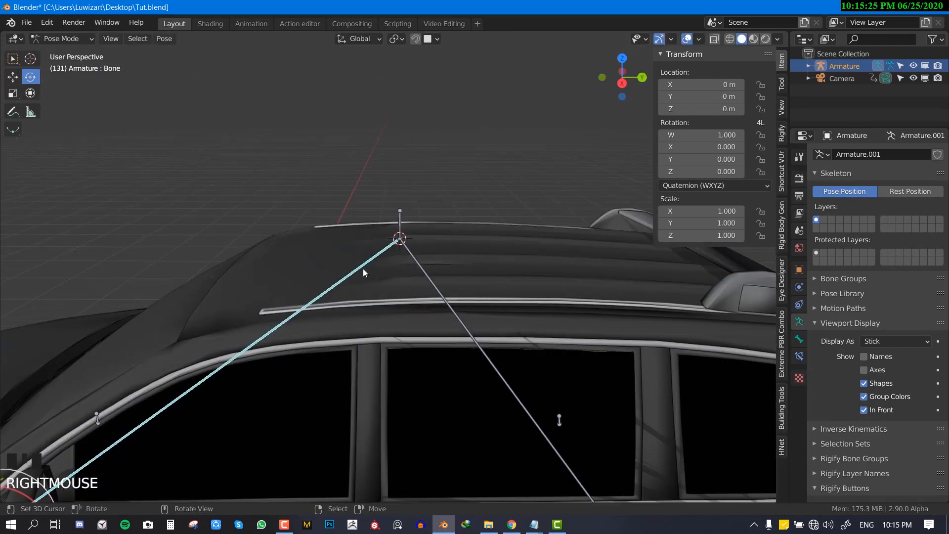
{"action": "scroll", "coordinate": [382, 339], "scroll_direction": "down", "scroll_amount": 3}
{"action": "key", "text": "g"}
{"action": "right_click", "coordinate": [388, 310]}
{"action": "scroll", "coordinate": [391, 312], "scroll_direction": "up", "scroll_amount": 1}
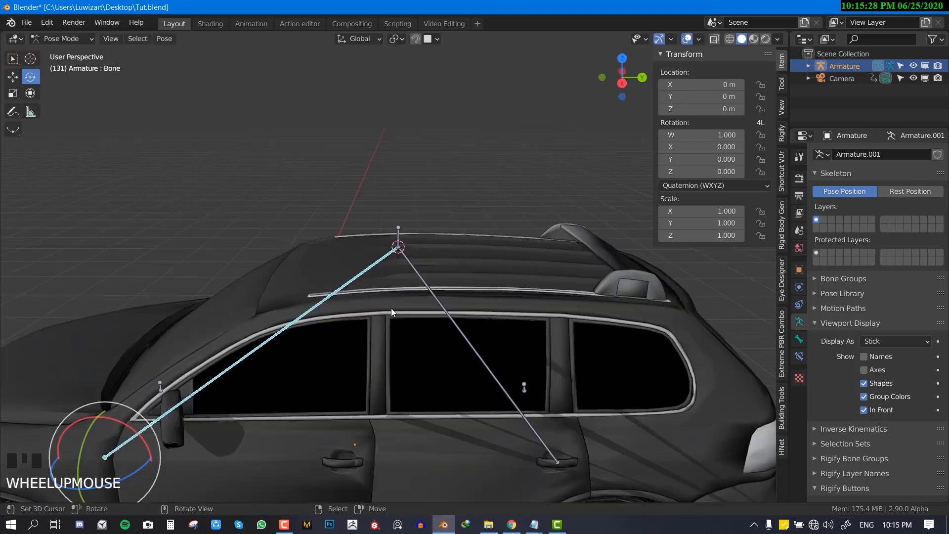
Step: Parent the front diagonal body bone to the rear diagonal bone in edit mode
{"action": "scroll", "coordinate": [394, 346], "scroll_direction": "up", "scroll_amount": 1}
{"action": "middle_click_drag", "start_coordinate": [395, 364], "coordinate": [420, 297], "text": "shift"}
{"action": "key", "text": "Tab"}
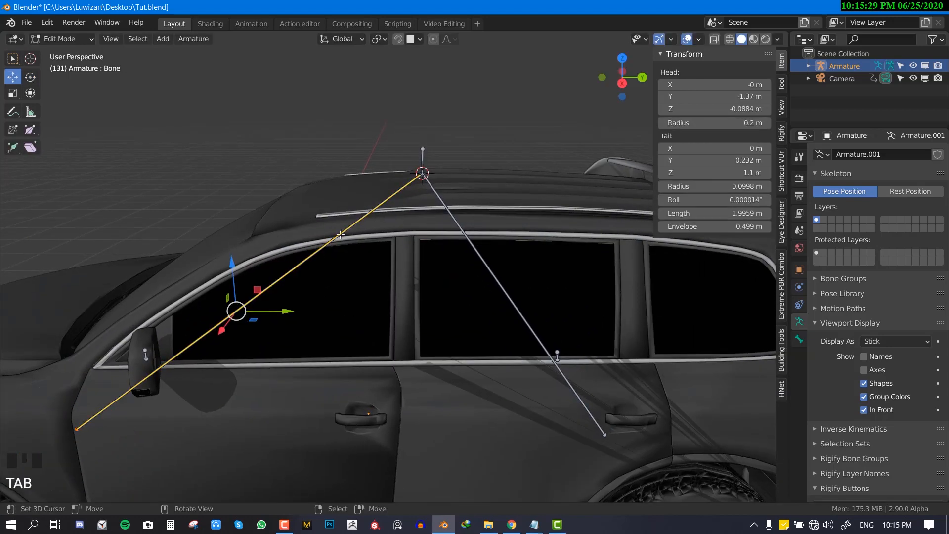
{"action": "right_click", "coordinate": [341, 234]}
{"action": "right_click", "coordinate": [490, 257], "text": "shift"}
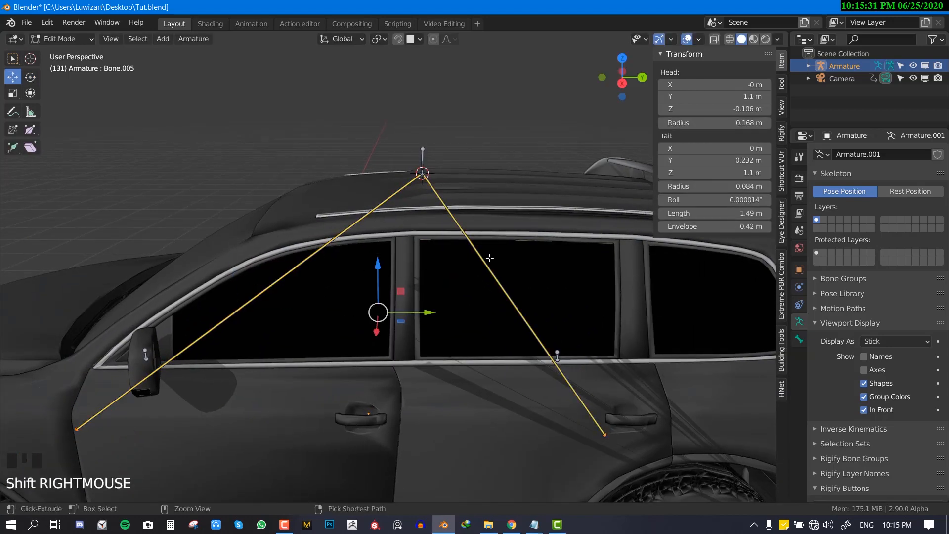
{"action": "key", "text": "ctrl+p"}
{"action": "left_click", "coordinate": [491, 259]}
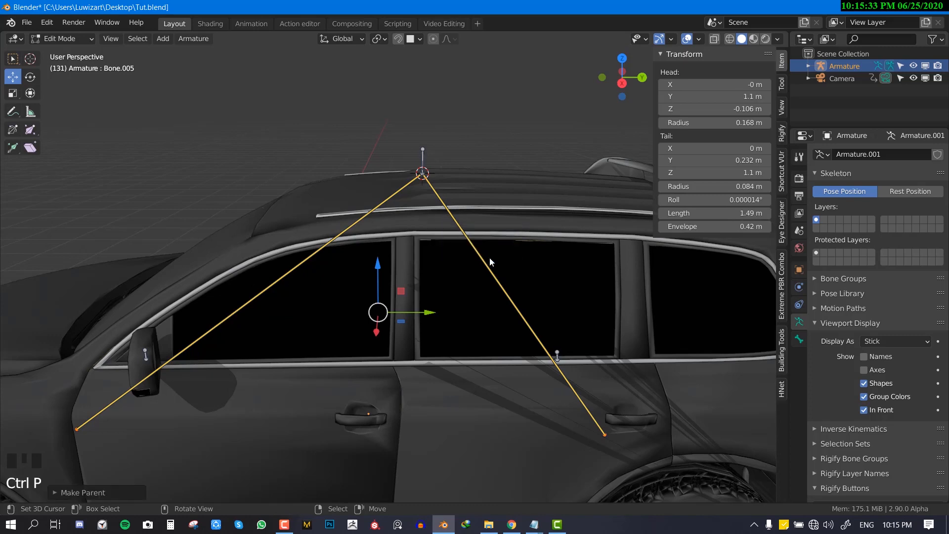
Step: Add an IK constraint to the front diagonal bone in pose mode, targeting the small roof bone, and show its constraint settings
{"action": "key", "text": "ctrl+Tab"}
{"action": "right_click", "coordinate": [423, 160]}
{"action": "right_click", "coordinate": [395, 196], "text": "shift"}
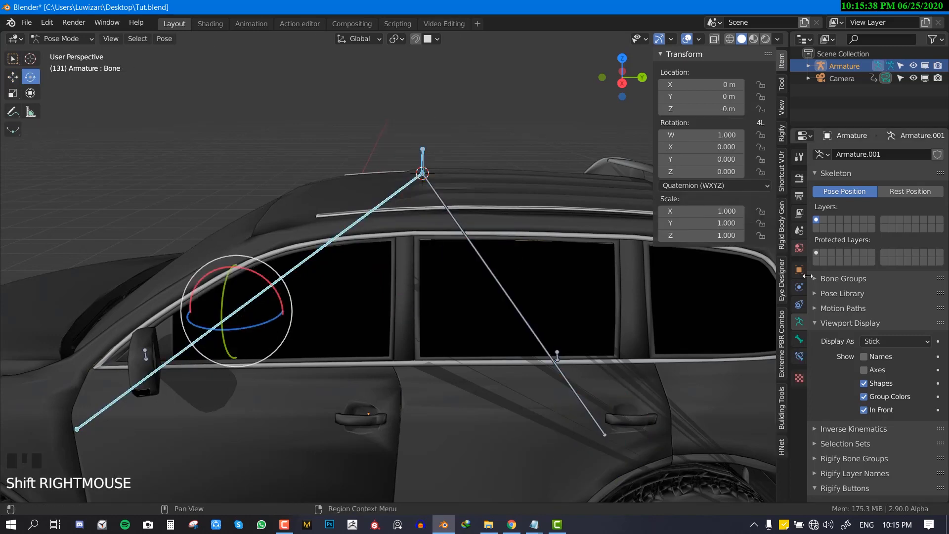
{"action": "middle_click_drag", "start_coordinate": [518, 260], "coordinate": [503, 243]}
{"action": "middle_click_drag", "start_coordinate": [407, 164], "coordinate": [426, 111]}
{"action": "right_click", "coordinate": [420, 121]}
{"action": "right_click", "coordinate": [363, 203], "text": "shift"}
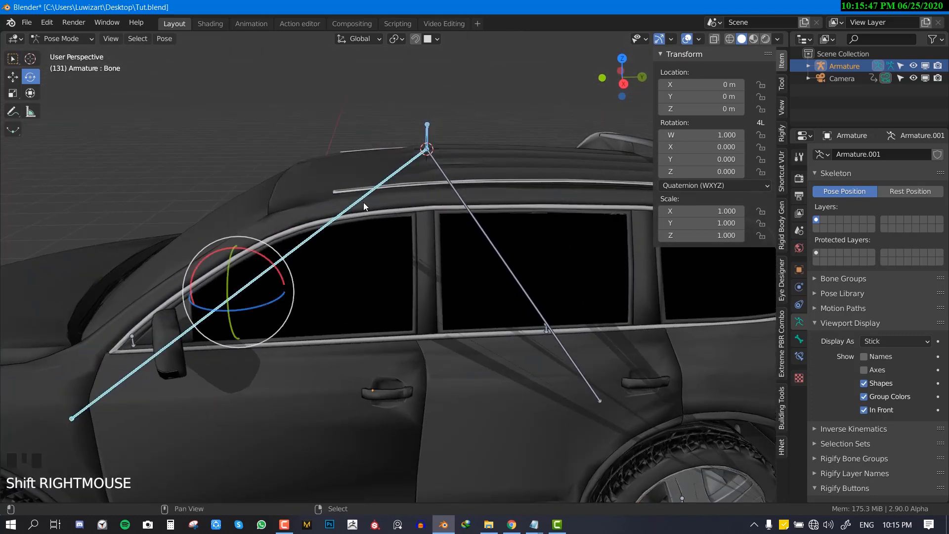
{"action": "key", "text": "shift+i"}
{"action": "left_click", "coordinate": [372, 168]}
{"action": "mouse_move", "coordinate": [420, 168]}
{"action": "middle_mouse_down"}
{"action": "mouse_move", "coordinate": [458, 167]}
{"action": "mouse_move", "coordinate": [409, 168]}
{"action": "middle_mouse_up"}
{"action": "left_click", "coordinate": [799, 356]}
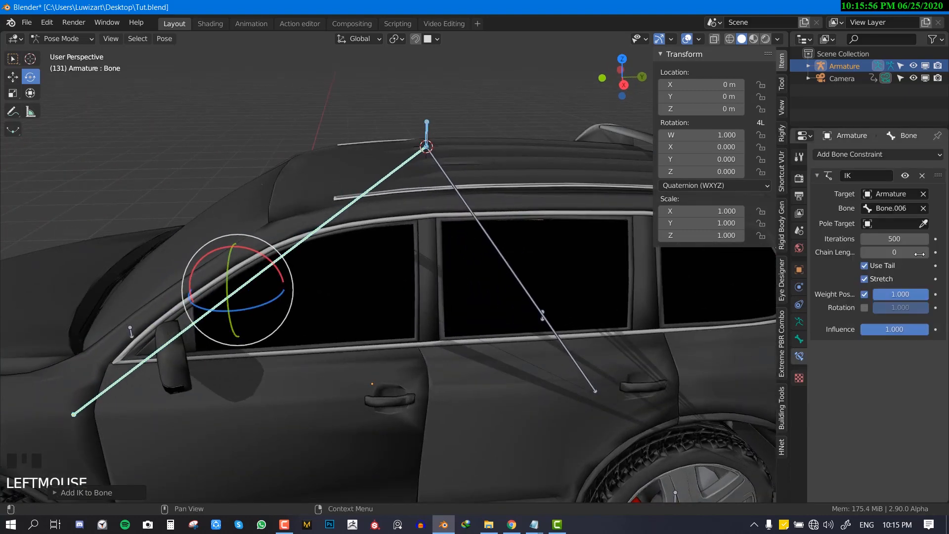
Step: Try moving the small roof control bone to pitch the car body, cancelling each move
{"action": "left_click", "coordinate": [426, 125]}
{"action": "scroll", "coordinate": [427, 124], "scroll_direction": "down", "scroll_amount": 2}
{"action": "key", "text": "g"}
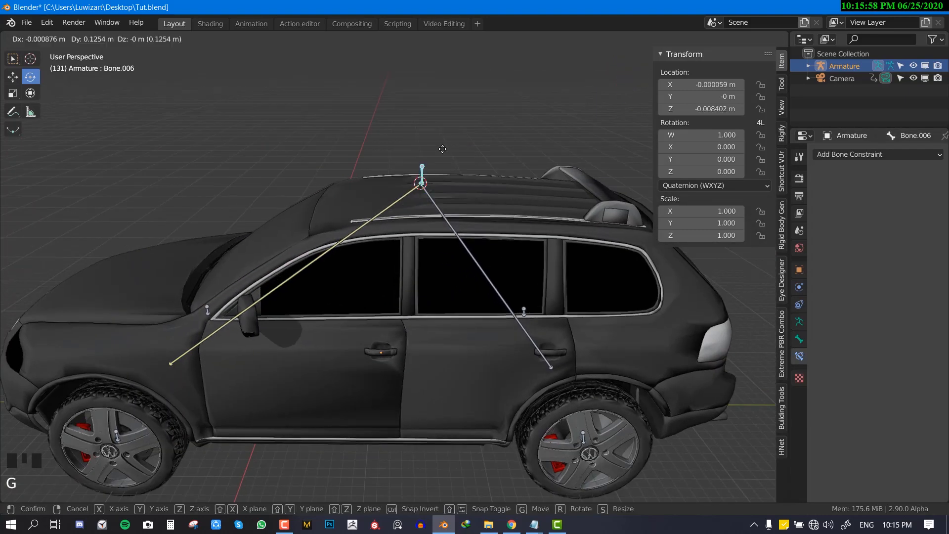
{"action": "key", "text": "KP_3"}
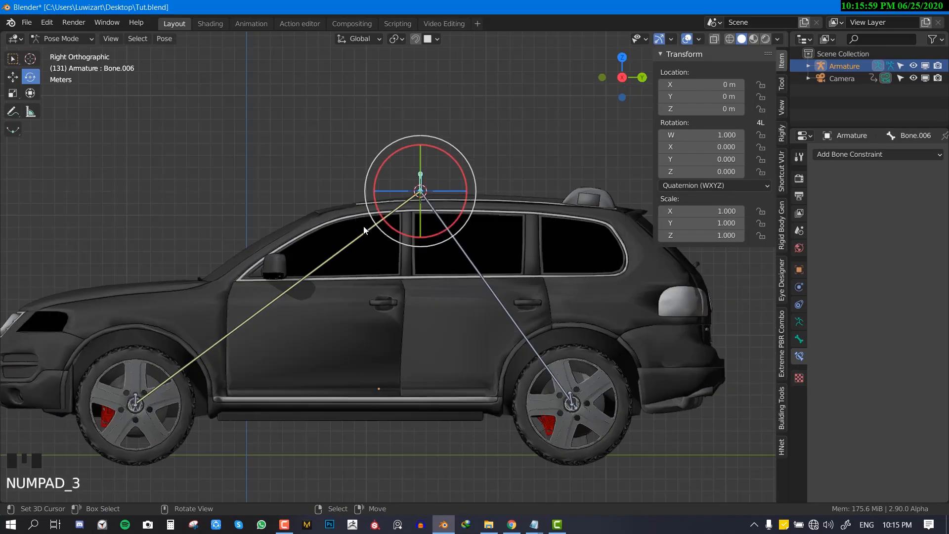
{"action": "key", "text": "g"}
{"action": "right_click", "coordinate": [354, 181]}
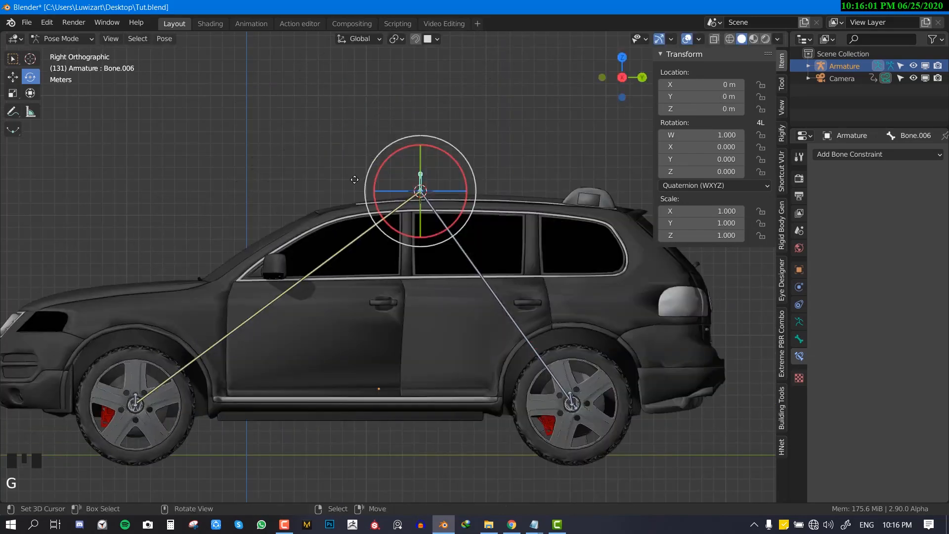
{"action": "key", "text": "g"}
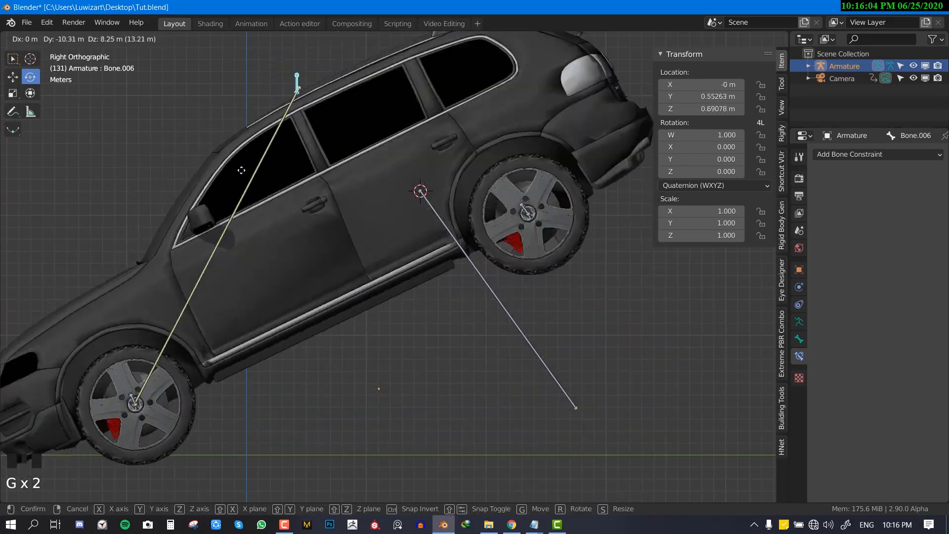
{"action": "right_click", "coordinate": [303, 292]}
{"action": "key", "text": "g"}
{"action": "right_click", "coordinate": [326, 126]}
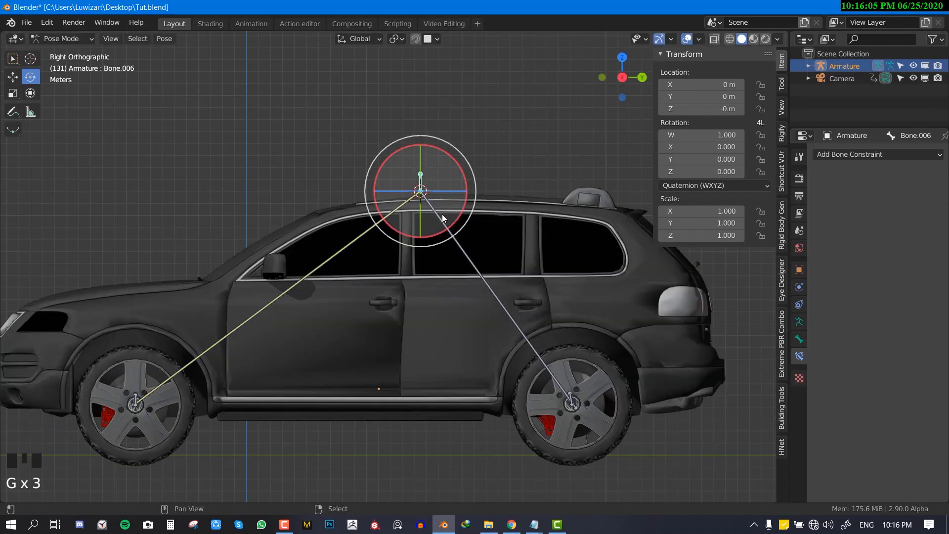
Step: Add an IK constraint to the rear diagonal body bone, targeting the small roof bone
{"action": "middle_click_drag", "start_coordinate": [447, 238], "coordinate": [423, 220], "text": "shift"}
{"action": "right_click", "coordinate": [423, 220], "text": "shift"}
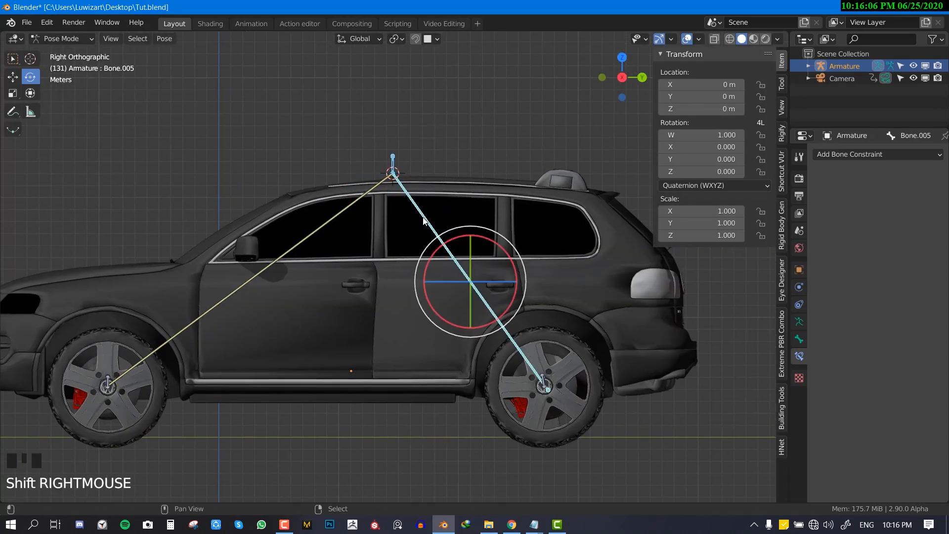
{"action": "right_click", "coordinate": [396, 159]}
{"action": "middle_click_drag", "start_coordinate": [395, 174], "coordinate": [395, 219], "text": "shift"}
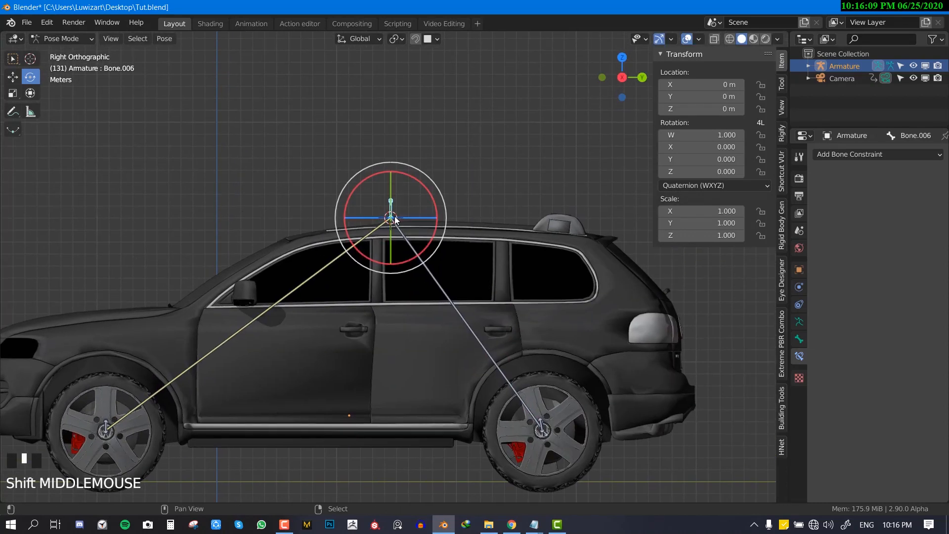
{"action": "right_click", "coordinate": [428, 275], "text": "shift"}
{"action": "key", "text": "shift+i"}
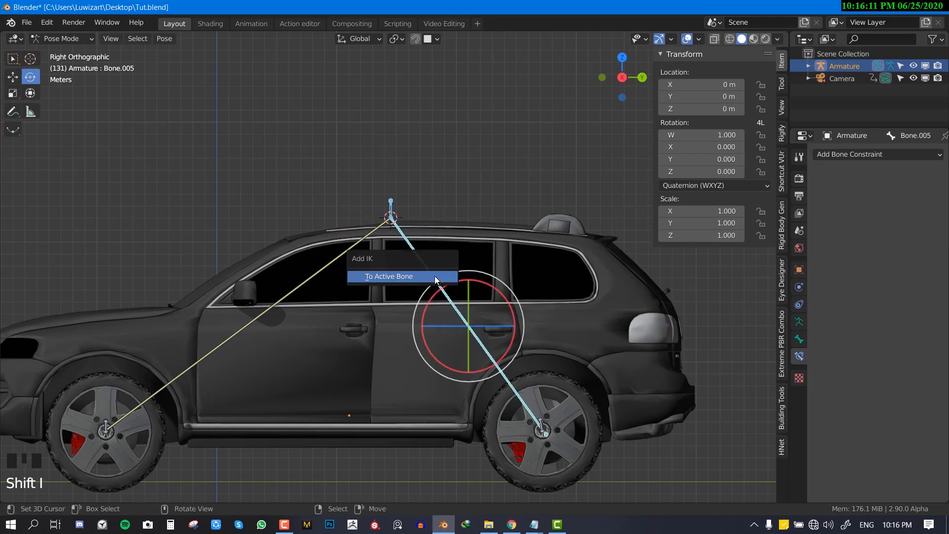
{"action": "left_click", "coordinate": [434, 276]}
{"action": "left_click", "coordinate": [931, 254]}
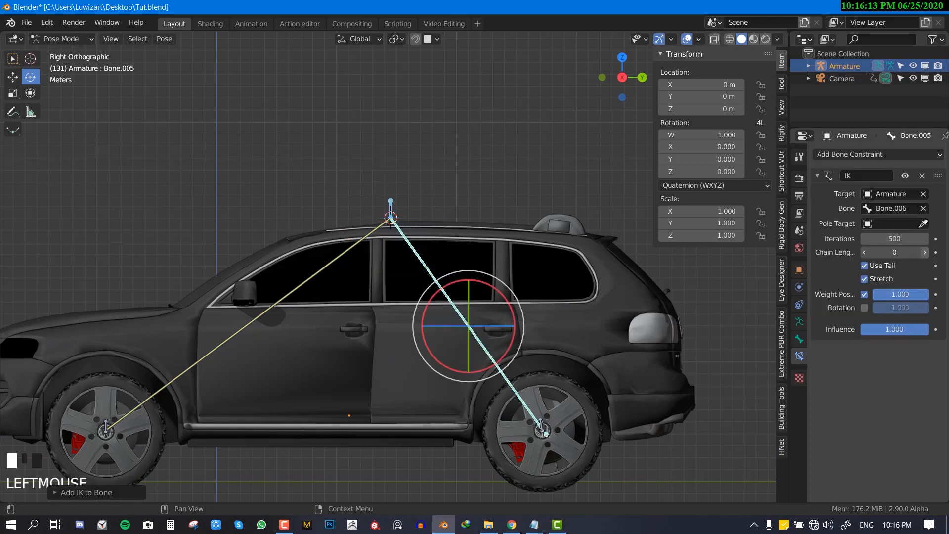
Step: Test the roof control bone by moving it lengthwise and sideways with both diagonal bones constrained, cancelling each move
{"action": "right_click", "coordinate": [389, 210]}
{"action": "key", "text": "g"}
{"action": "right_click", "coordinate": [390, 203]}
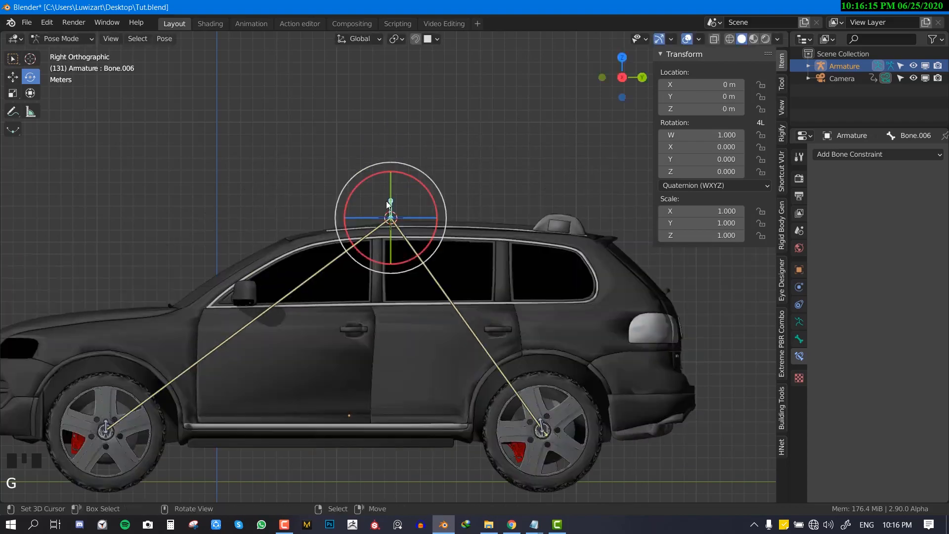
{"action": "key", "text": "g"}
{"action": "right_click", "coordinate": [411, 191]}
{"action": "key", "text": "KP_1"}
{"action": "key", "text": "g"}
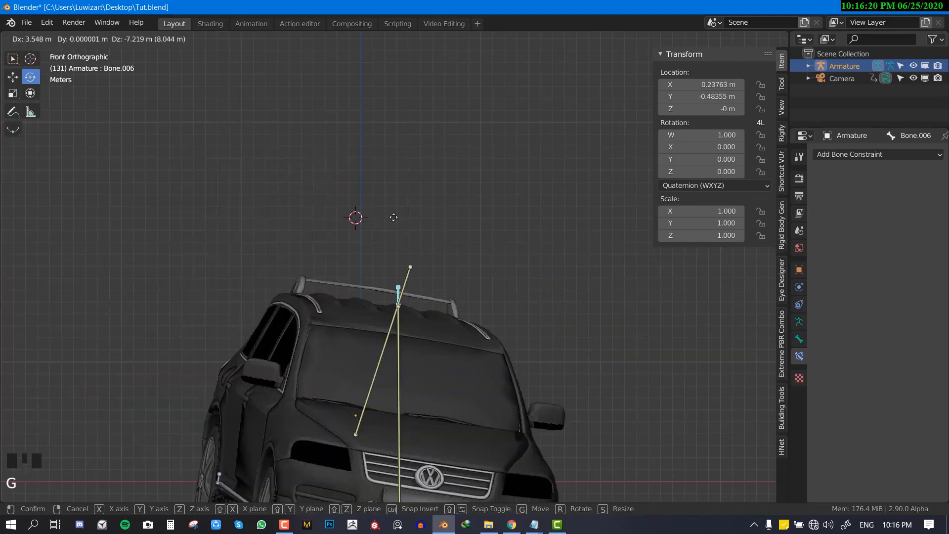
{"action": "right_click", "coordinate": [398, 278]}
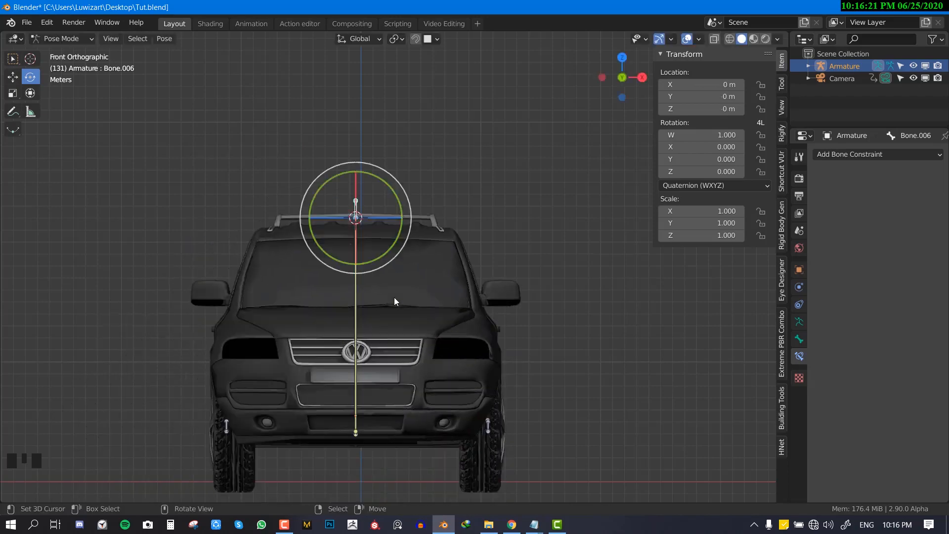
{"action": "key", "text": "KP_3"}
{"action": "key", "text": "g"}
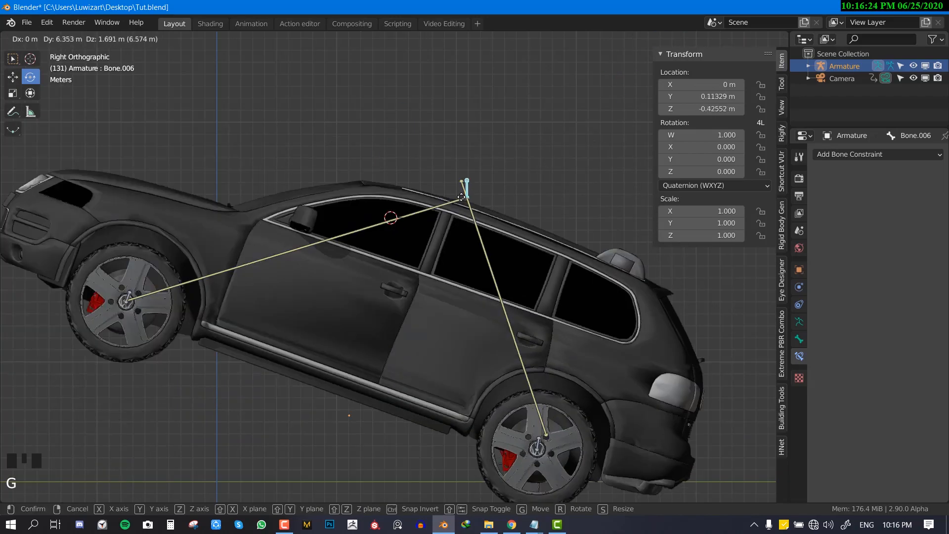
{"action": "right_click", "coordinate": [427, 314]}
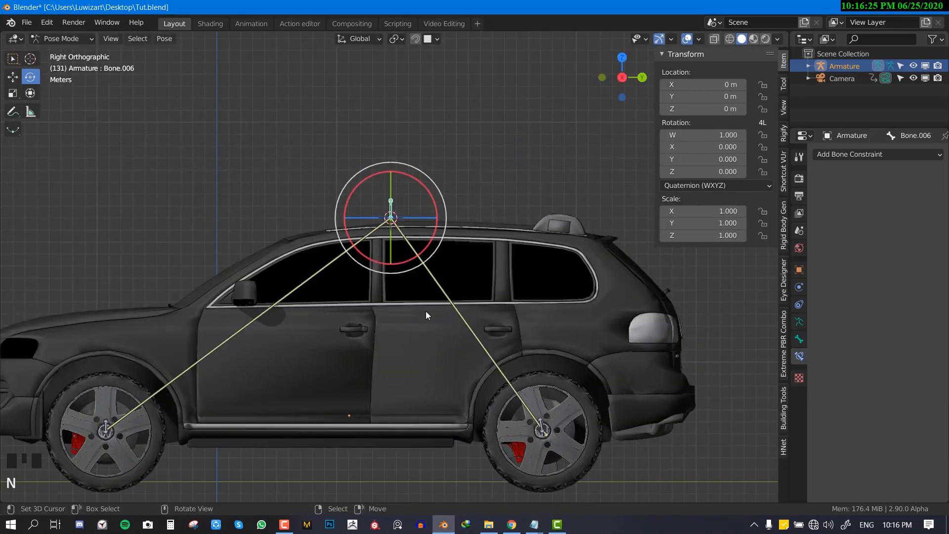
Step: Select the four wheel bones and clear their parent in edit mode
{"action": "key", "text": "n"}
{"action": "middle_click_drag", "start_coordinate": [425, 310], "coordinate": [210, 229]}
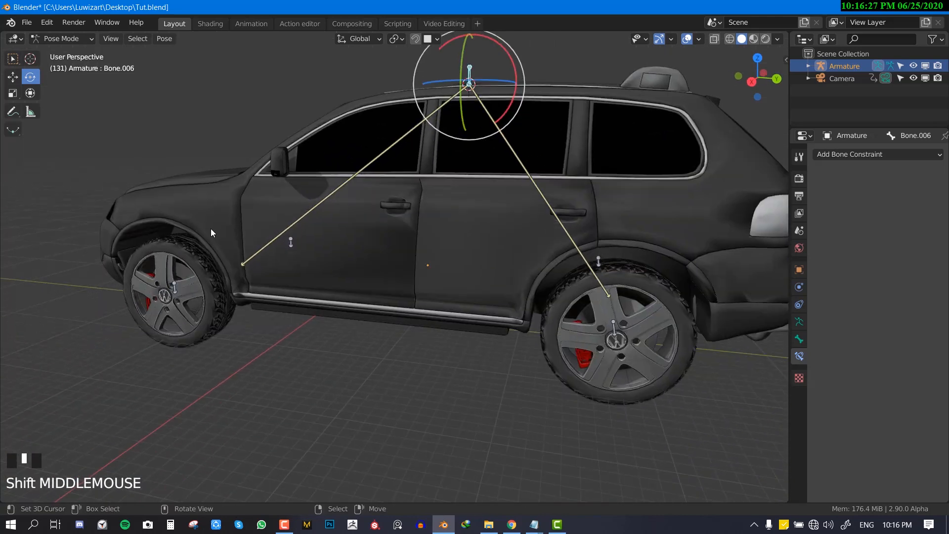
{"action": "right_click", "coordinate": [168, 294]}
{"action": "right_click", "coordinate": [172, 295]}
{"action": "middle_click_drag", "start_coordinate": [348, 286], "coordinate": [309, 270]}
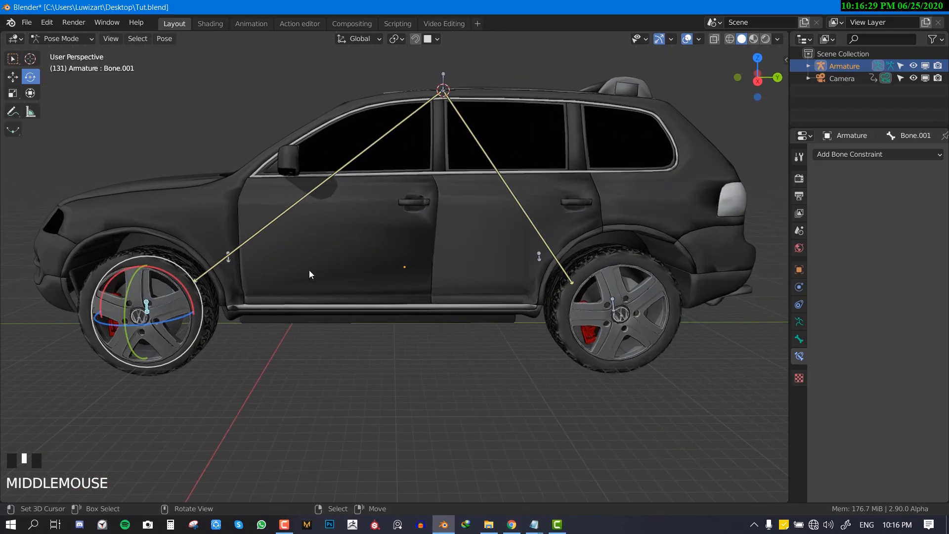
{"action": "right_click", "coordinate": [232, 258], "text": "shift"}
{"action": "middle_click_drag", "start_coordinate": [417, 290], "coordinate": [352, 268]}
{"action": "right_click", "coordinate": [333, 289]}
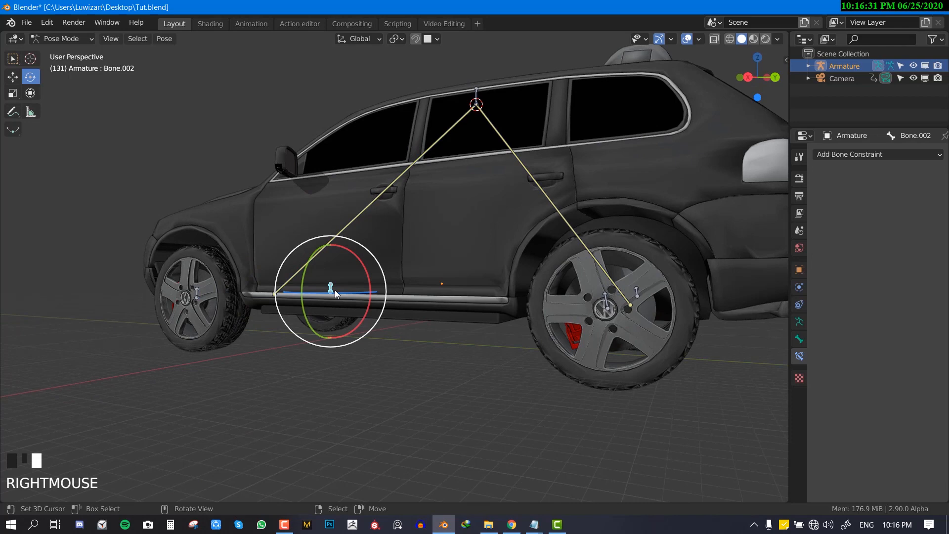
{"action": "right_click", "coordinate": [190, 287], "text": "shift"}
{"action": "middle_click_drag", "start_coordinate": [208, 289], "coordinate": [376, 291]}
{"action": "right_click", "coordinate": [606, 314], "text": "shift"}
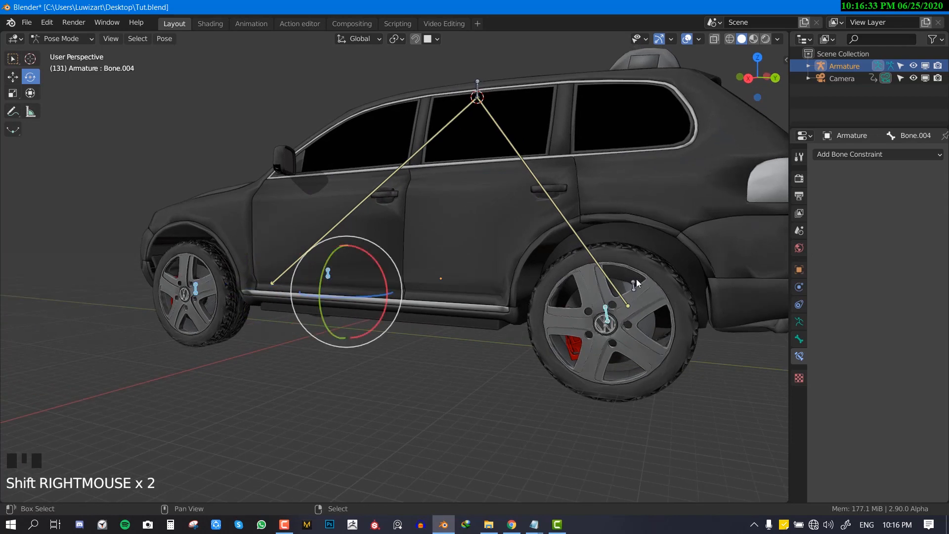
{"action": "key", "text": "Tab"}
{"action": "key", "text": "alt+p"}
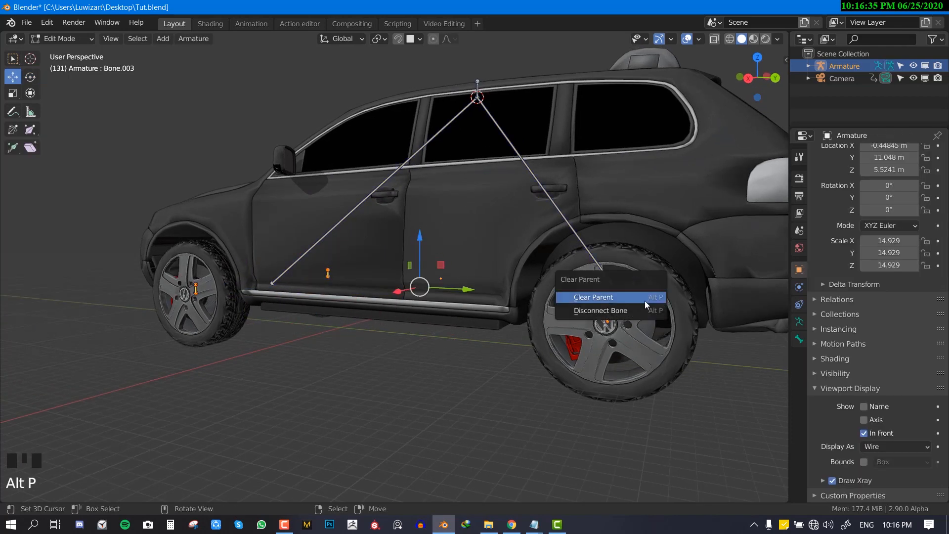
{"action": "left_click", "coordinate": [644, 299]}
Step: Add a vertical bone at ground level below the middle of the car and lengthen it by raising its tip
{"action": "key", "text": "KP_3"}
{"action": "key", "text": "alt+a"}
{"action": "left_click", "coordinate": [415, 340]}
{"action": "middle_click_drag", "start_coordinate": [417, 341], "coordinate": [466, 336]}
{"action": "key", "text": "KP_3"}
{"action": "key", "text": "shift+a"}
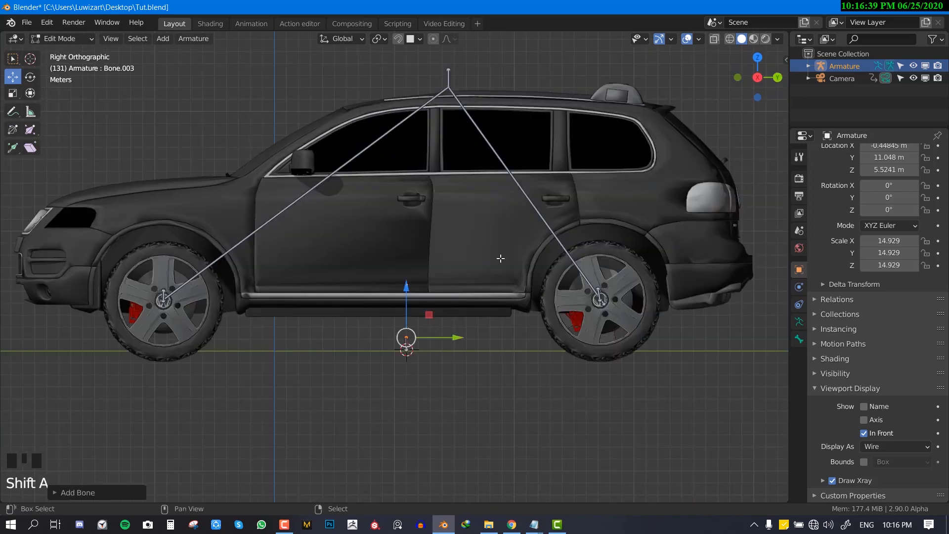
{"action": "left_click_drag", "start_coordinate": [408, 315], "coordinate": [408, 299]}
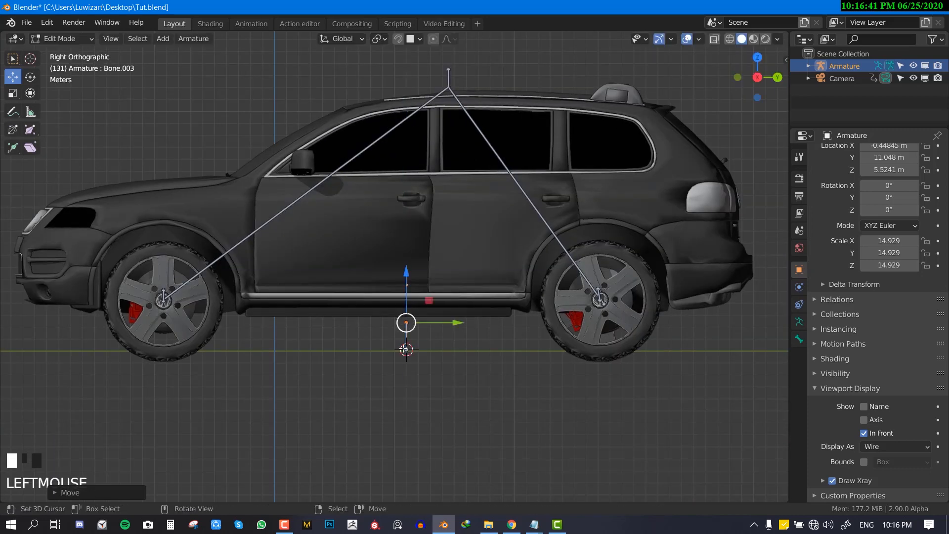
{"action": "right_click", "coordinate": [406, 338]}
{"action": "middle_click_drag", "start_coordinate": [402, 377], "coordinate": [445, 336]}
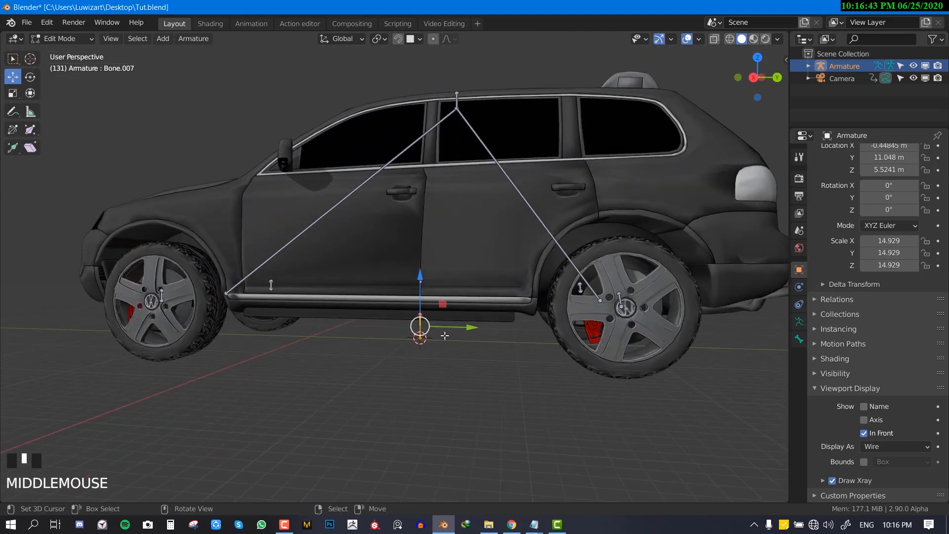
{"action": "key", "text": "KP_3"}
Step: Parent all four wheel bones to the ground bone below the car
{"action": "middle_click_drag", "start_coordinate": [513, 286], "coordinate": [599, 281]}
{"action": "right_click", "coordinate": [605, 293]}
{"action": "right_click", "coordinate": [605, 293]}
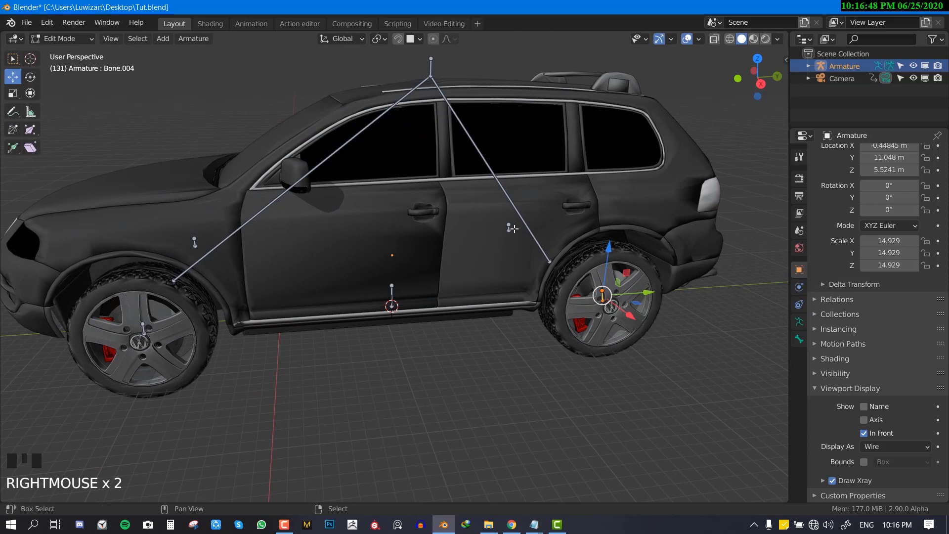
{"action": "right_click", "coordinate": [509, 229], "text": "shift"}
{"action": "middle_click_drag", "start_coordinate": [509, 229], "coordinate": [497, 263]}
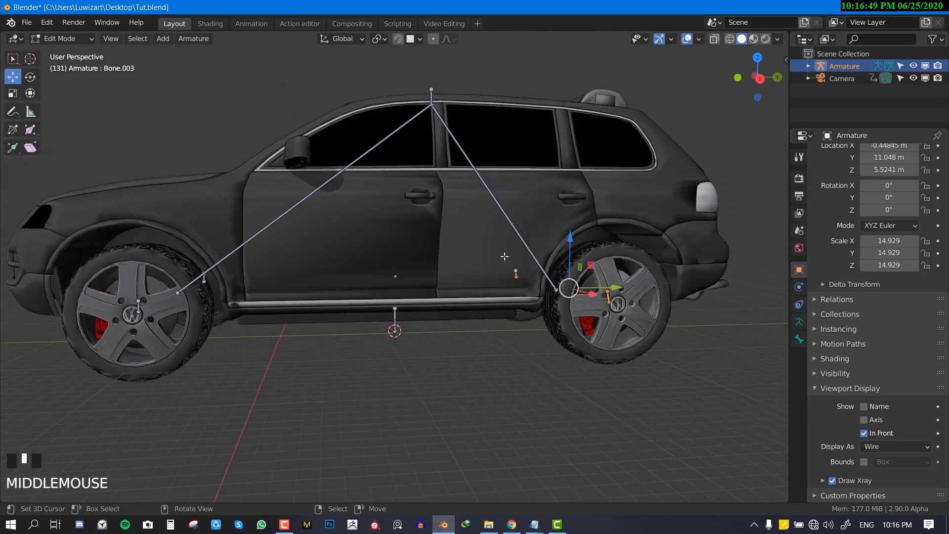
{"action": "key", "text": "b"}
{"action": "middle_click_drag", "start_coordinate": [229, 294], "coordinate": [221, 285]}
{"action": "key", "text": "b"}
{"action": "left_click_drag", "start_coordinate": [237, 283], "coordinate": [253, 301]}
{"action": "key", "text": "b"}
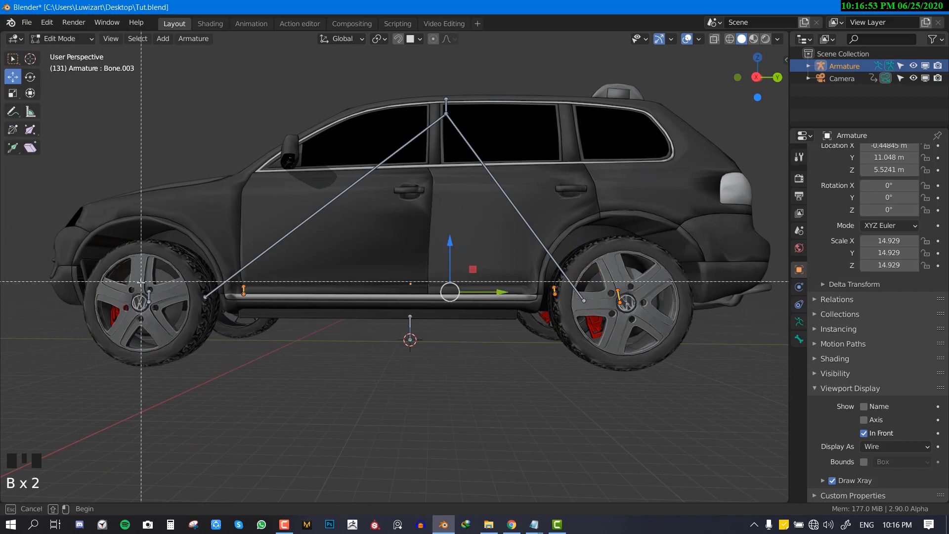
{"action": "left_click_drag", "start_coordinate": [142, 281], "coordinate": [184, 322]}
{"action": "right_click", "coordinate": [410, 326], "text": "shift"}
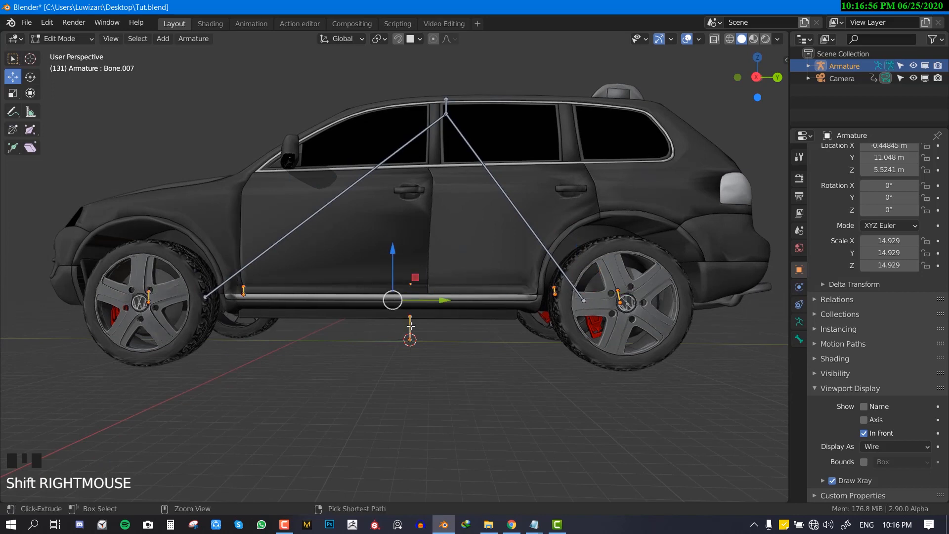
{"action": "key", "text": "ctrl+p"}
{"action": "left_click", "coordinate": [412, 328]}
Step: Parent the small roof bone and the rear diagonal body bone to the ground bone
{"action": "middle_click_drag", "start_coordinate": [464, 202], "coordinate": [476, 258]}
{"action": "mouse_move", "coordinate": [441, 97]}
{"action": "middle_mouse_down"}
{"action": "mouse_move", "coordinate": [443, 75]}
{"action": "mouse_move", "coordinate": [443, 105]}
{"action": "middle_mouse_up"}
{"action": "right_click", "coordinate": [437, 113]}
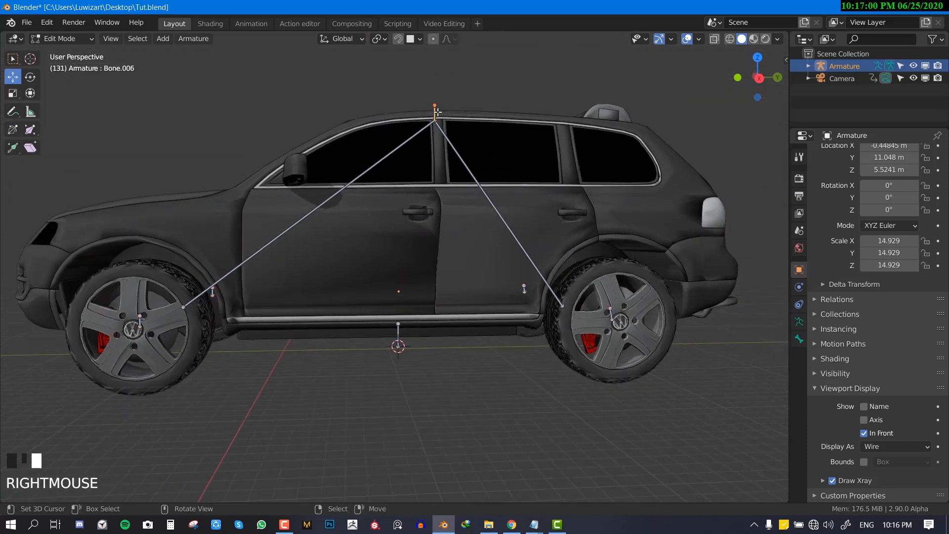
{"action": "right_click", "coordinate": [474, 193], "text": "shift"}
{"action": "right_click", "coordinate": [478, 190], "text": "shift"}
{"action": "right_click", "coordinate": [397, 333], "text": "shift"}
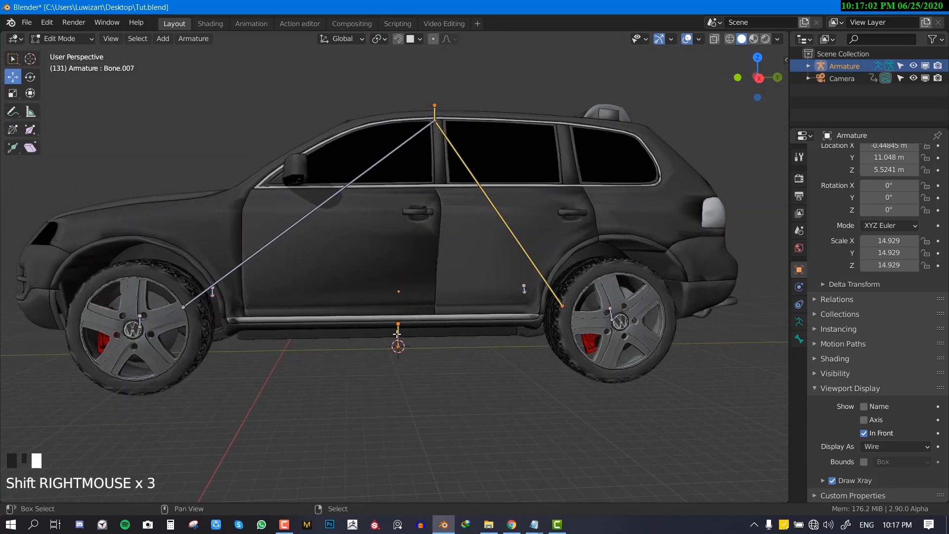
{"action": "key", "text": "ctrl+p"}
{"action": "left_click", "coordinate": [397, 334]}
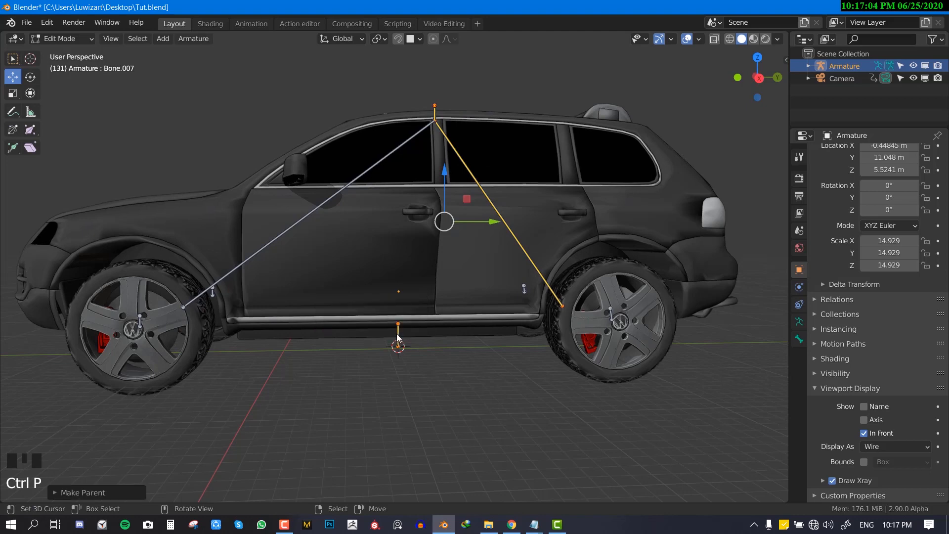
Step: Try moving the ground bone in pose mode, cancelling each move
{"action": "key", "text": "Tab"}
{"action": "right_click", "coordinate": [396, 334]}
{"action": "key", "text": "g"}
{"action": "right_click", "coordinate": [472, 350]}
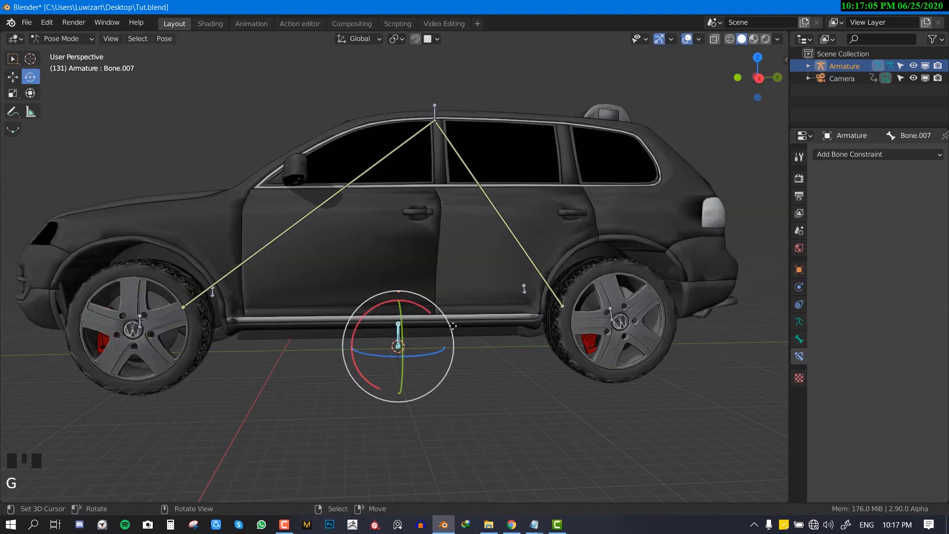
{"action": "key", "text": "g"}
{"action": "right_click", "coordinate": [434, 317]}
Step: Select the small roof bone and test moving it in the perspective and front views, cancelling each move
{"action": "scroll", "coordinate": [434, 69], "scroll_direction": "down", "scroll_amount": 1}
{"action": "right_click", "coordinate": [427, 133]}
{"action": "key", "text": "g"}
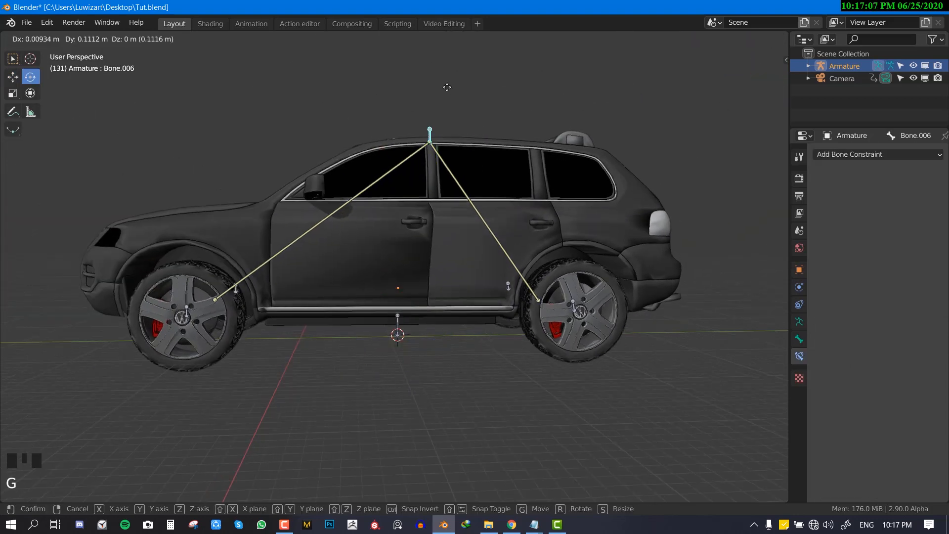
{"action": "right_click", "coordinate": [441, 157]}
{"action": "key", "text": "KP_1"}
{"action": "key", "text": "g"}
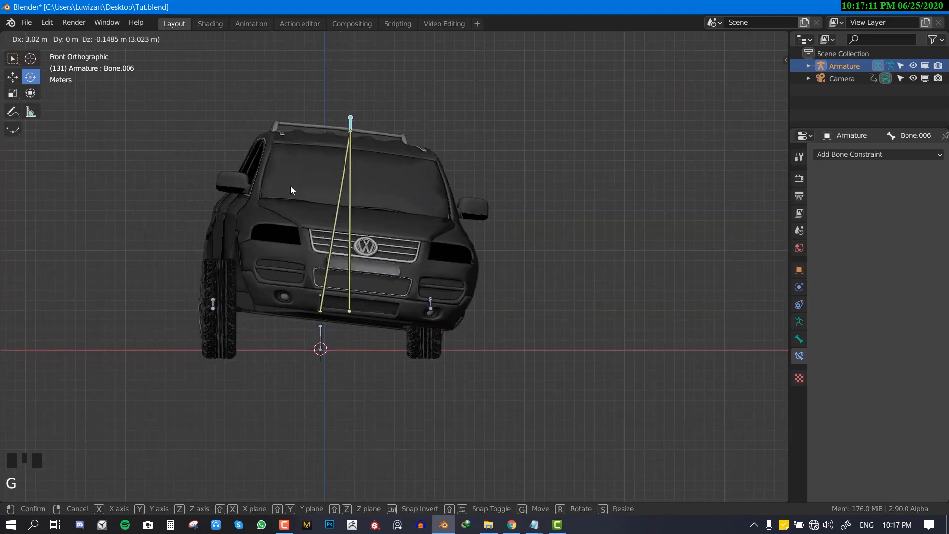
{"action": "right_click", "coordinate": [287, 193]}
Step: Test moving the roof bone twice in the right side view, cancelling each move
{"action": "key", "text": "KP_3"}
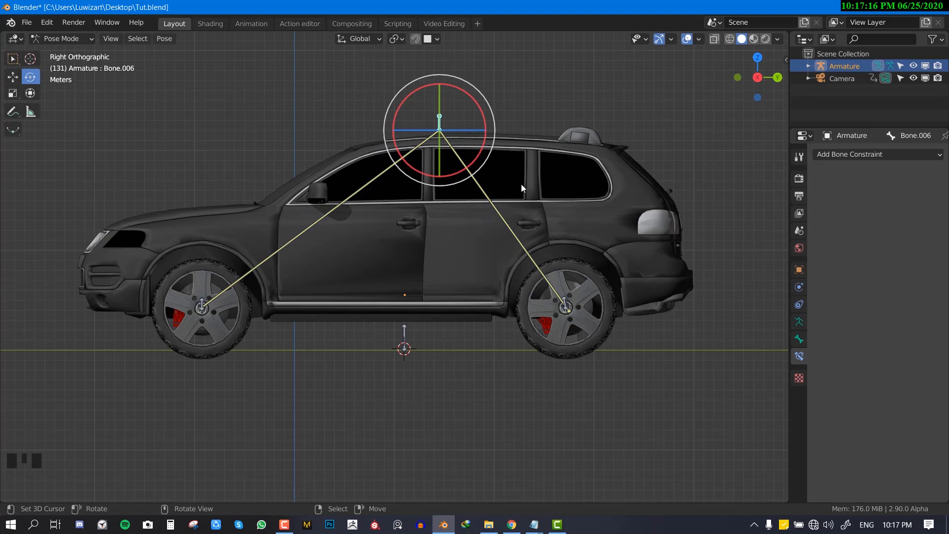
{"action": "middle_click_drag", "start_coordinate": [521, 184], "coordinate": [552, 272], "text": "shift"}
{"action": "key", "text": "g"}
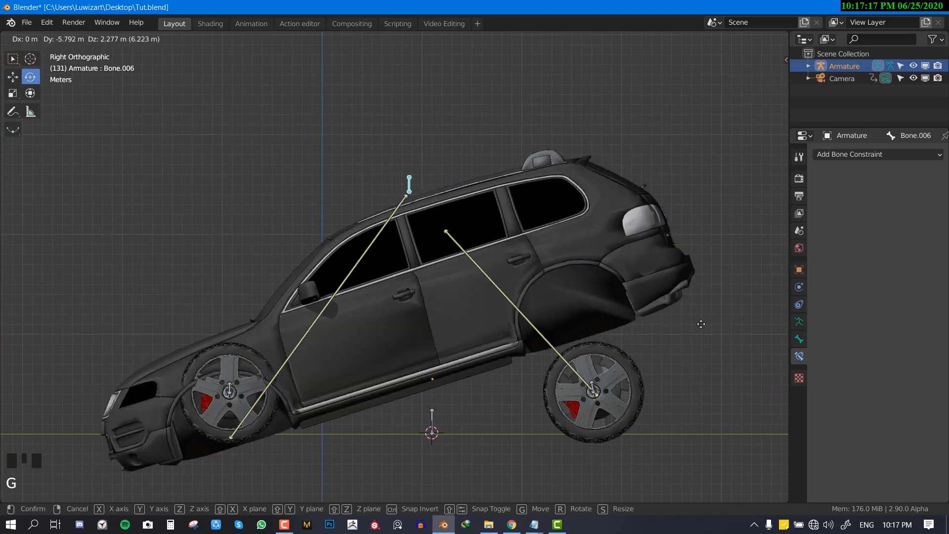
{"action": "right_click", "coordinate": [560, 275]}
{"action": "key", "text": "g"}
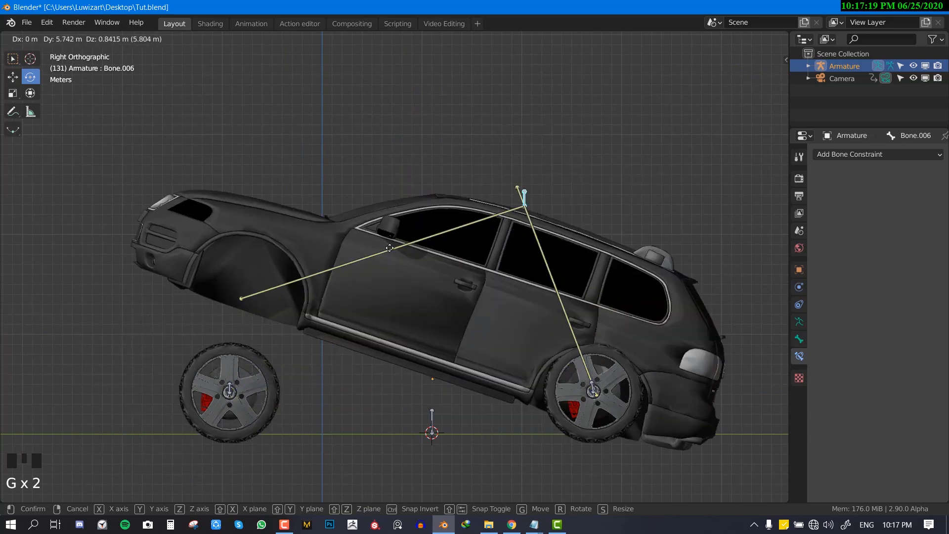
{"action": "right_click", "coordinate": [351, 156]}
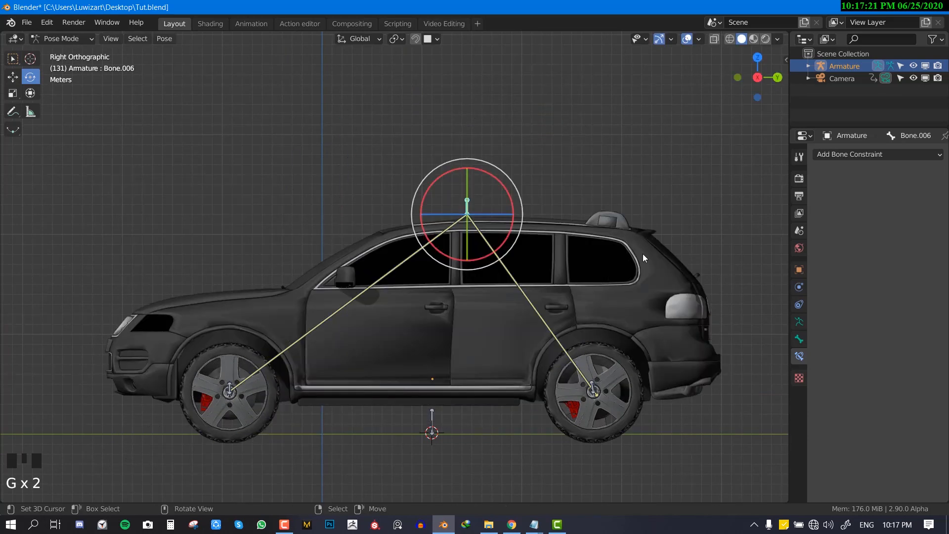
Step: Add a Limit Location constraint to the roof bone with its owner space set to Local Space
{"action": "left_click", "coordinate": [861, 154]}
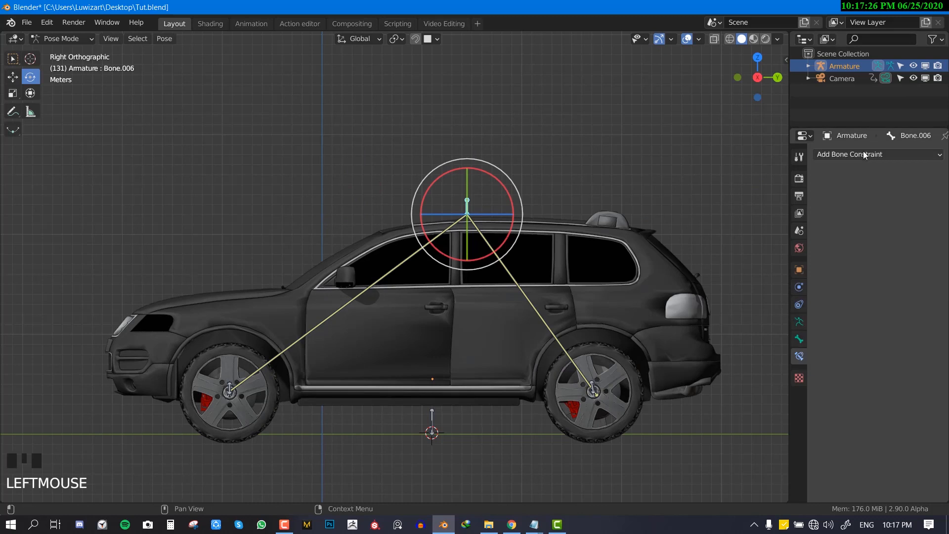
{"action": "left_click", "coordinate": [864, 155]}
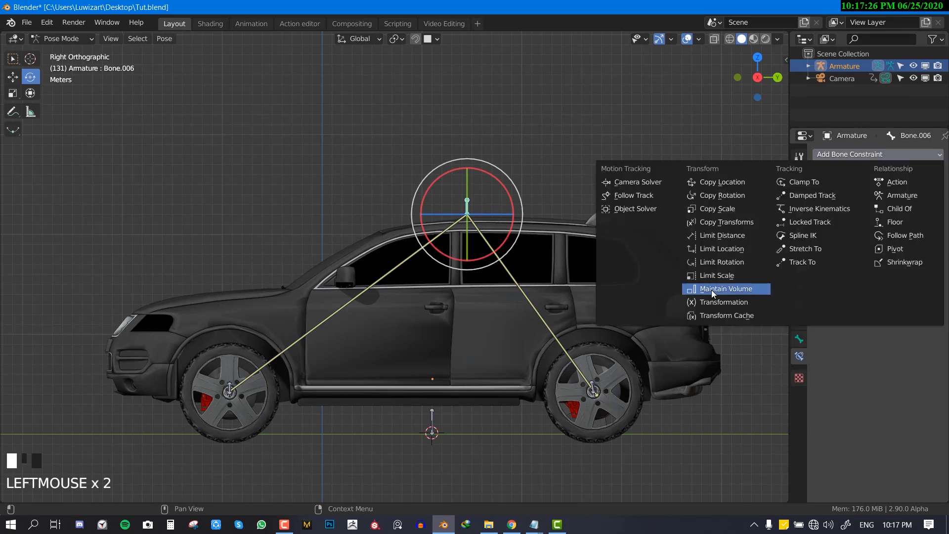
{"action": "left_click", "coordinate": [733, 249]}
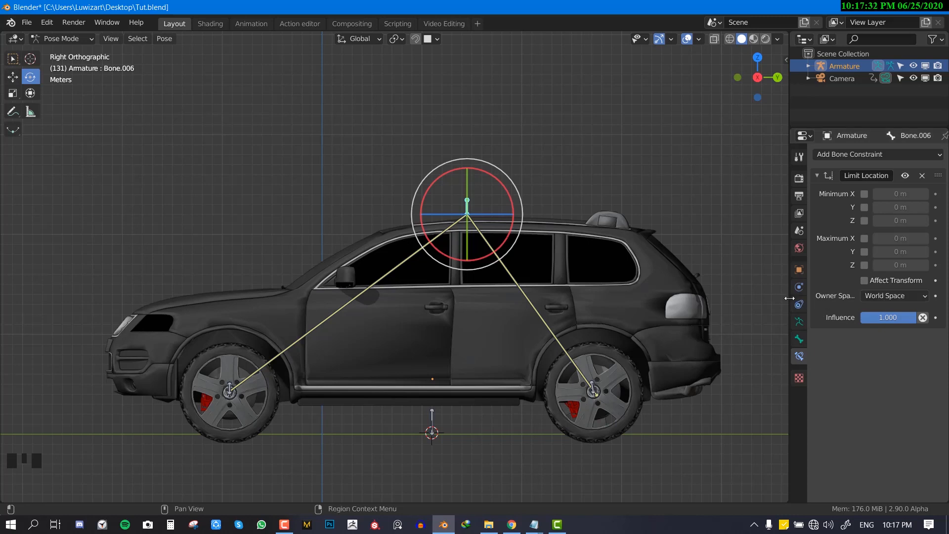
{"action": "left_click_drag", "start_coordinate": [790, 297], "coordinate": [756, 296]}
{"action": "left_click", "coordinate": [874, 296]}
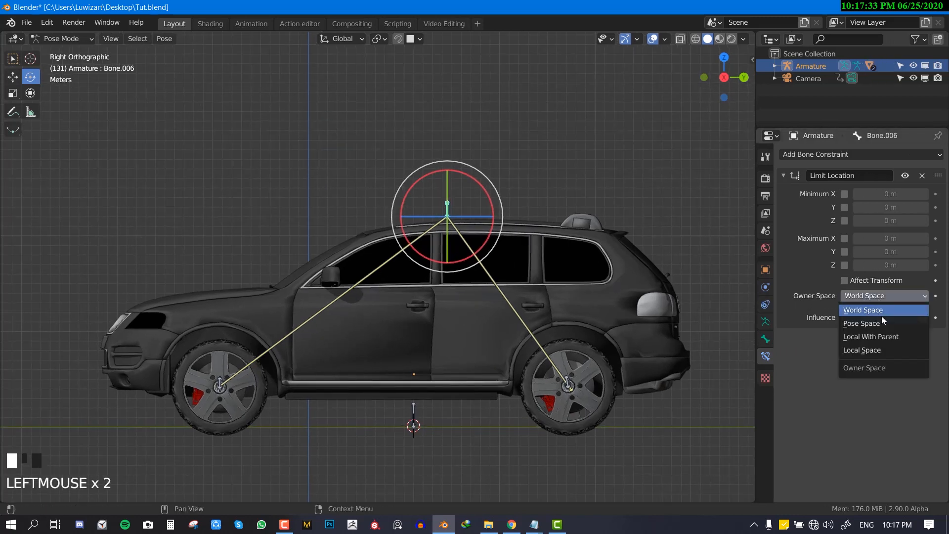
{"action": "left_click", "coordinate": [890, 348]}
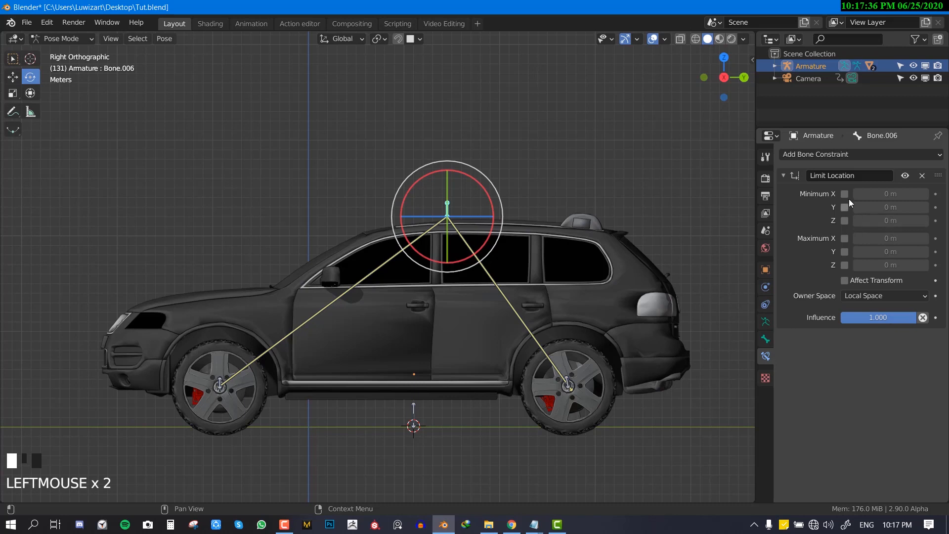
Step: Enable all minimum and maximum limits plus Affect Transform, and set the maximum Y and Z to 0.1 m
{"action": "left_click_drag", "start_coordinate": [845, 194], "coordinate": [846, 279]}
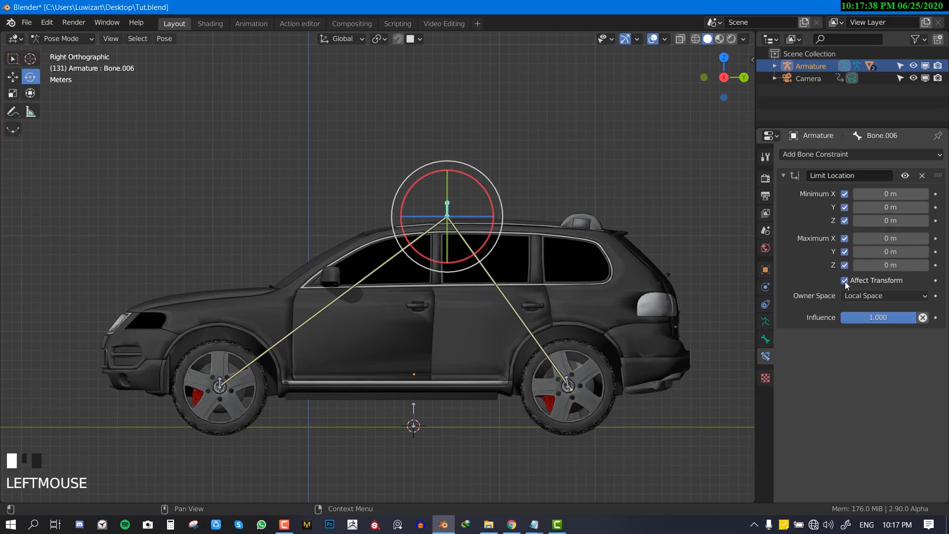
{"action": "left_click", "coordinate": [891, 252]}
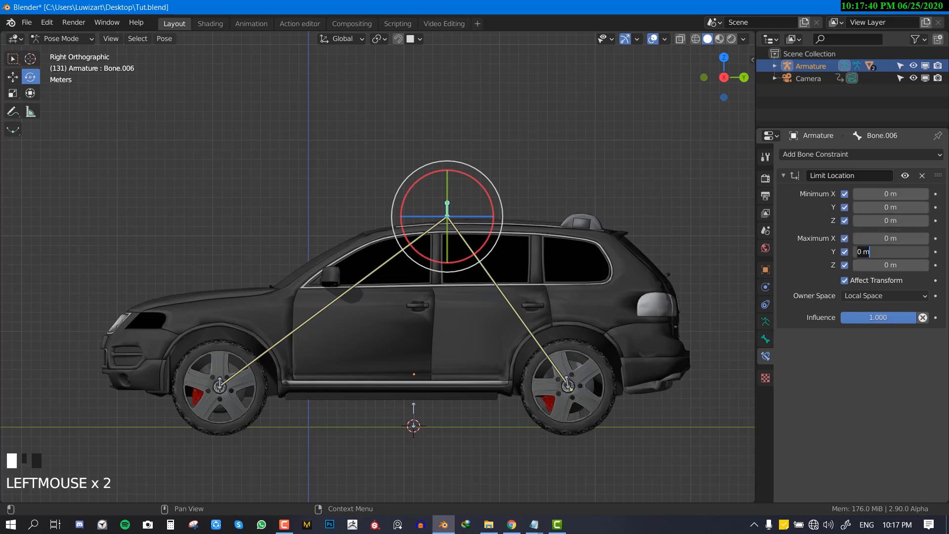
{"action": "key", "text": "Escape"}
{"action": "left_click", "coordinate": [899, 258]}
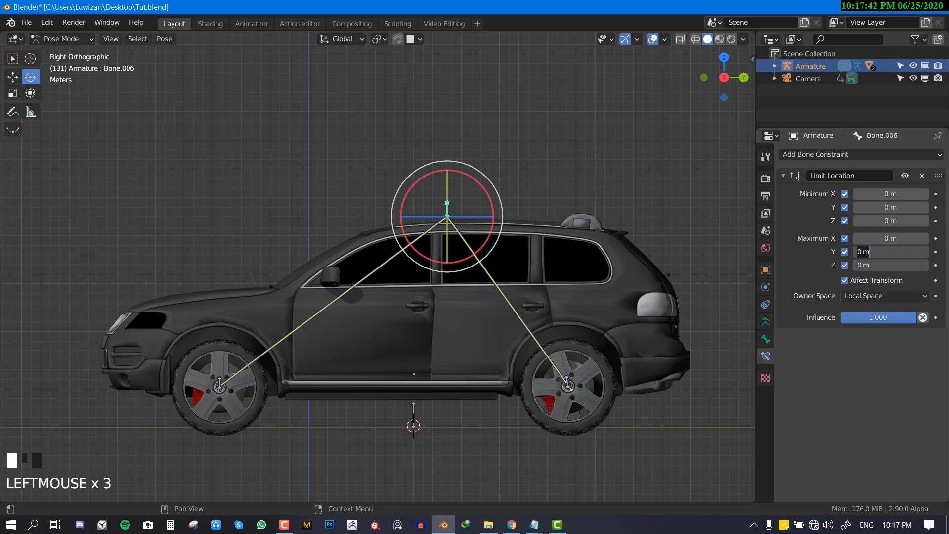
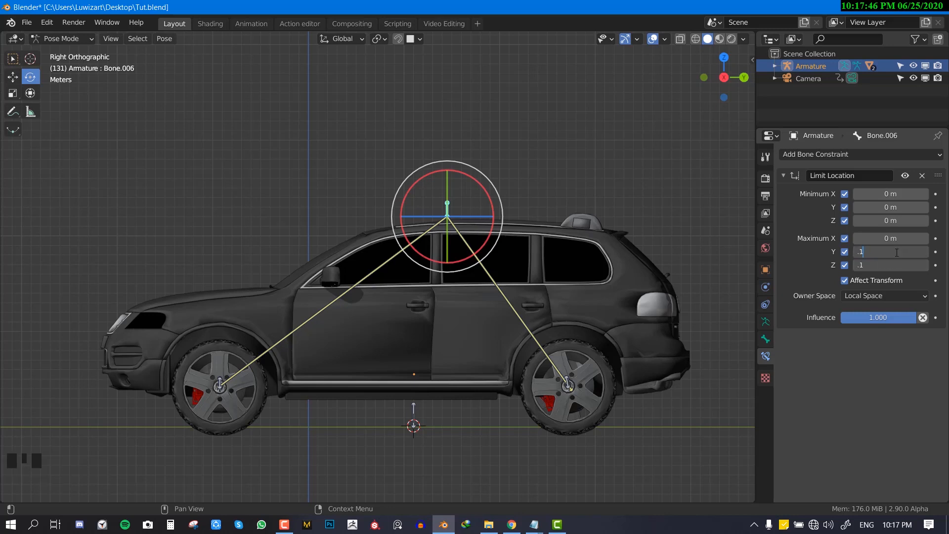
{"action": "key", "text": "Return"}
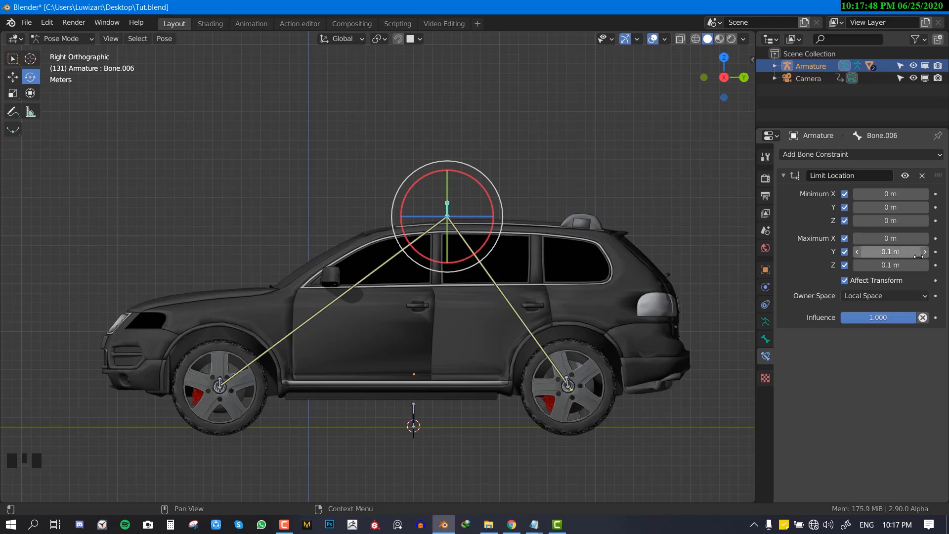
Step: Set the minimum Y and Z limits to -0.1 m, the minimum X to -0.05 m and the maximum X to 0.05 m
{"action": "left_click", "coordinate": [890, 207]}
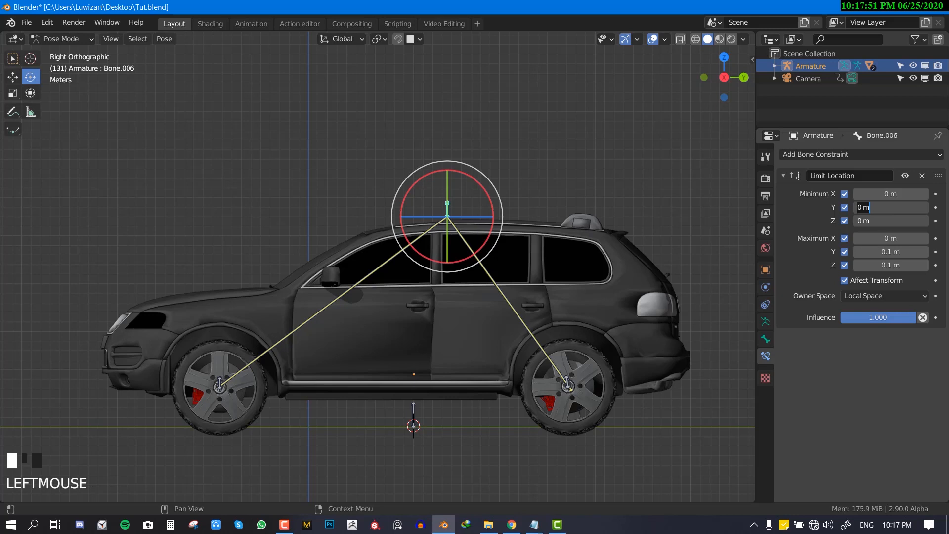
{"action": "key", "text": "Return"}
{"action": "left_click", "coordinate": [895, 193]}
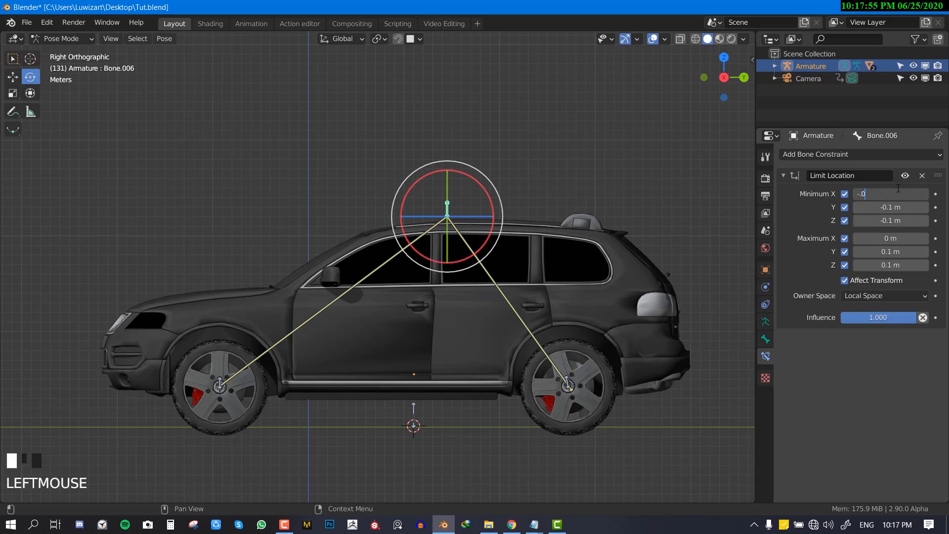
{"action": "left_click", "coordinate": [894, 239]}
{"action": "type", "text": ".05"}
{"action": "key", "text": "Return"}
Step: Test the roof bone's limited movement from several perspective angles around the front of the car, cancelling each move
{"action": "middle_click_drag", "start_coordinate": [237, 327], "coordinate": [291, 320]}
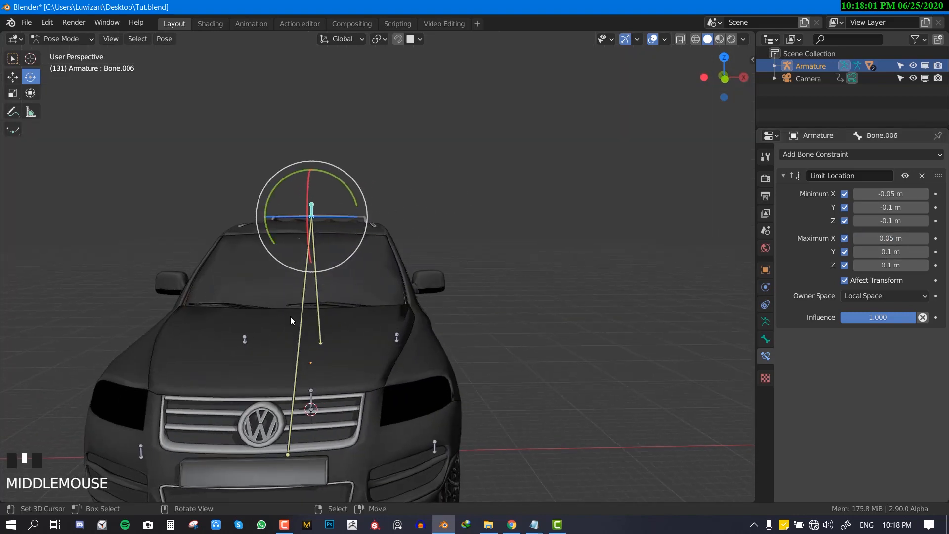
{"action": "scroll", "coordinate": [291, 320], "scroll_direction": "down", "scroll_amount": 1}
{"action": "key", "text": "g"}
{"action": "right_click", "coordinate": [395, 358]}
{"action": "middle_click_drag", "start_coordinate": [429, 354], "coordinate": [490, 360]}
{"action": "key", "text": "g"}
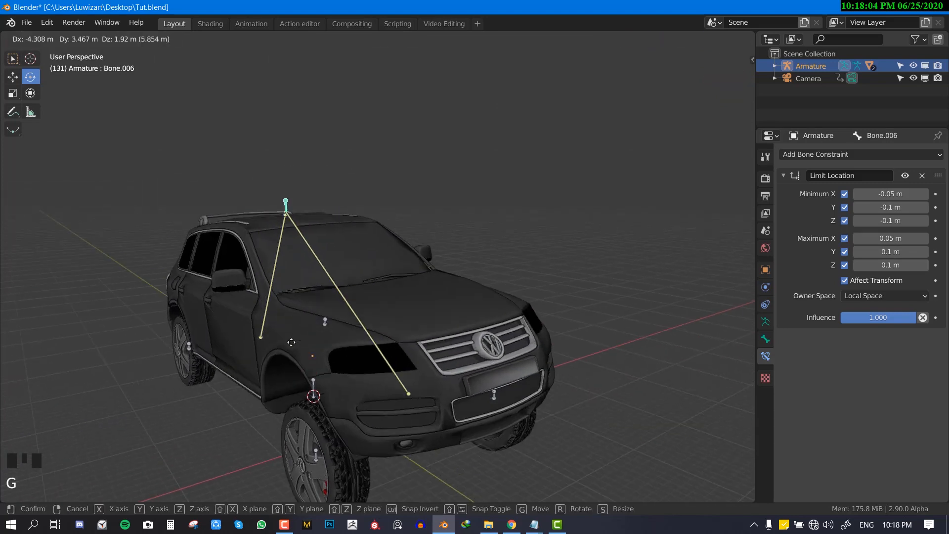
{"action": "right_click", "coordinate": [435, 297]}
{"action": "middle_click_drag", "start_coordinate": [431, 293], "coordinate": [360, 284]}
{"action": "key", "text": "g"}
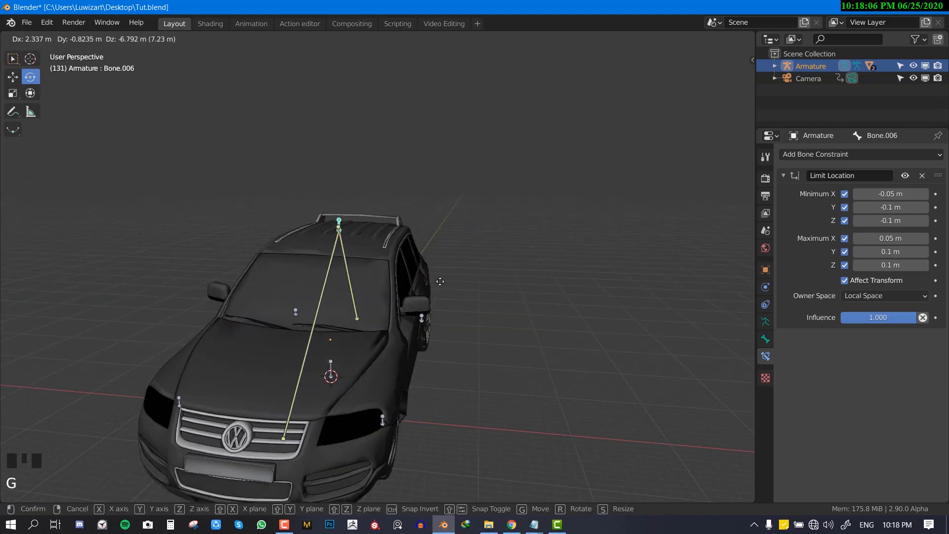
{"action": "right_click", "coordinate": [347, 274]}
Step: Test the roof bone's limited movement in the right side view, cancelling the move
{"action": "middle_click_drag", "start_coordinate": [440, 314], "coordinate": [378, 301]}
{"action": "key", "text": "KP_3"}
{"action": "key", "text": "g"}
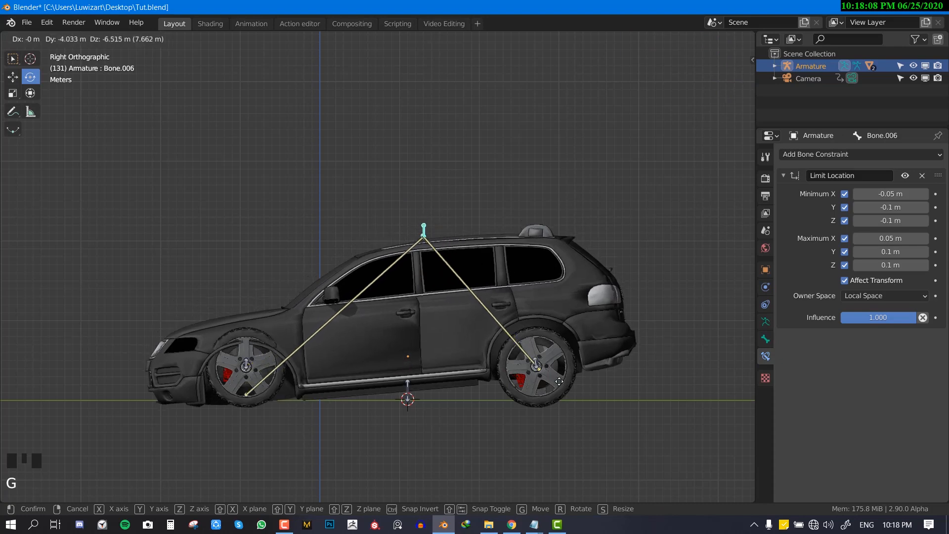
{"action": "right_click", "coordinate": [438, 321]}
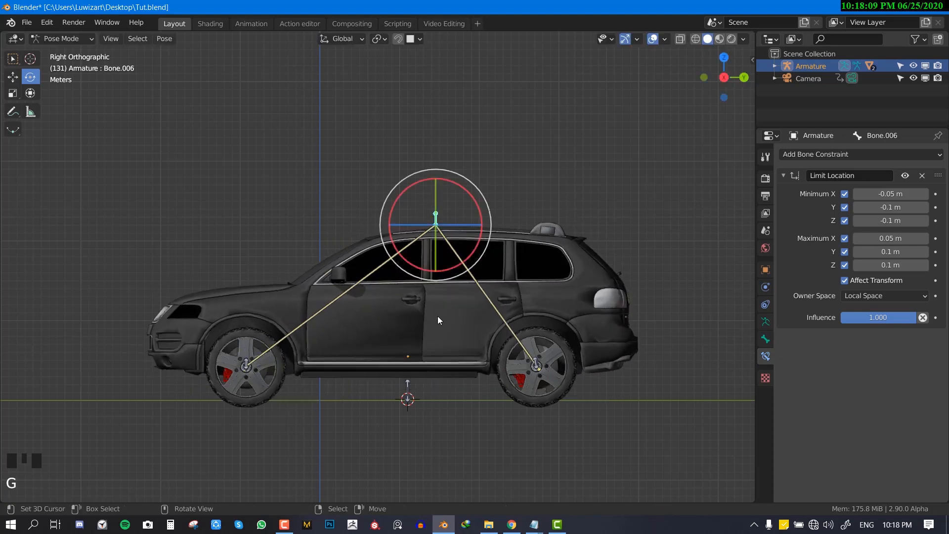
Step: Try moving, rotating and moving the roof bone again in the side view to lower the car's front
{"action": "key", "text": "g"}
{"action": "left_click", "coordinate": [430, 352]}
{"action": "key", "text": "r"}
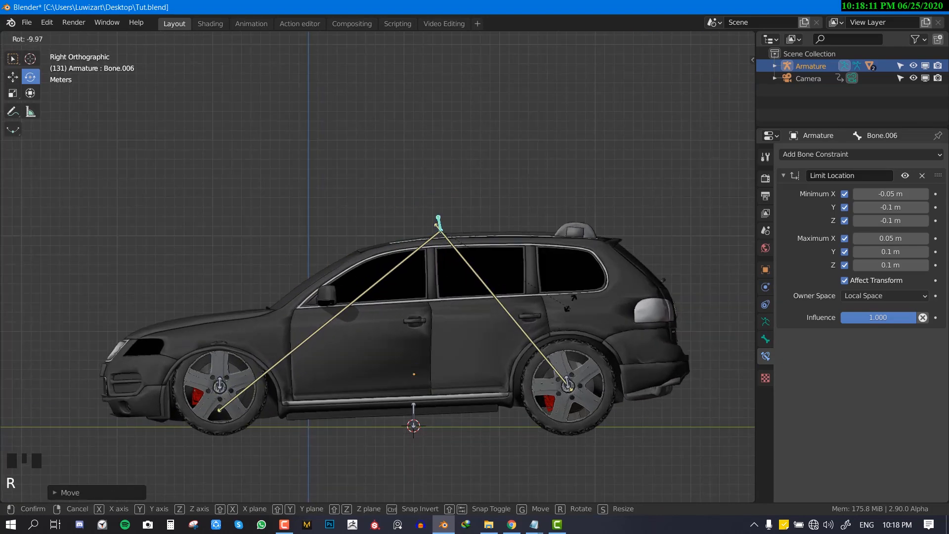
{"action": "left_click", "coordinate": [450, 320]}
{"action": "key", "text": "g"}
{"action": "left_click", "coordinate": [497, 344]}
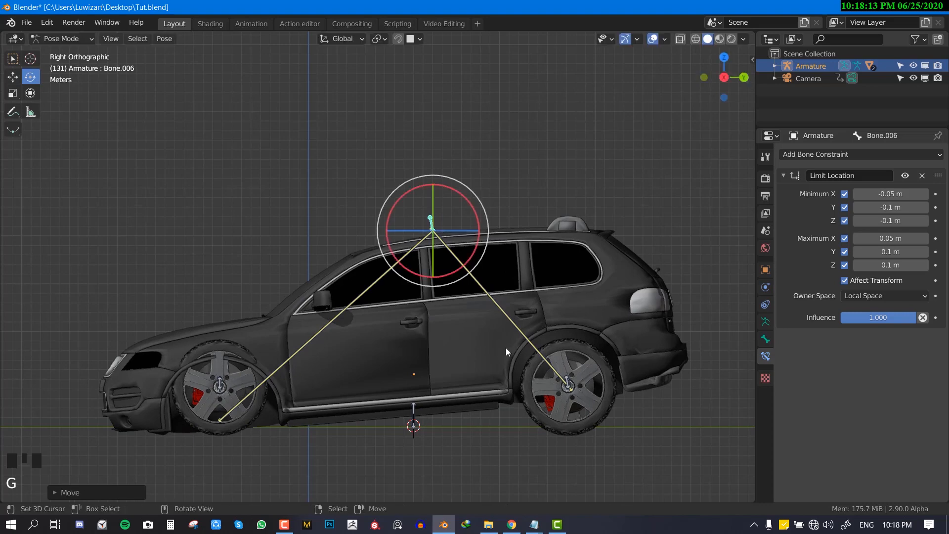
Step: Try changing the roof bone's maximum Y limit, restore it to 0.1 m, and set the minimum Y limit to 0.03 m
{"action": "middle_click_drag", "start_coordinate": [497, 345], "coordinate": [562, 345], "text": "shift"}
{"action": "scroll", "coordinate": [562, 344], "scroll_direction": "up", "scroll_amount": 2}
{"action": "left_click", "coordinate": [882, 253], "text": "shift"}
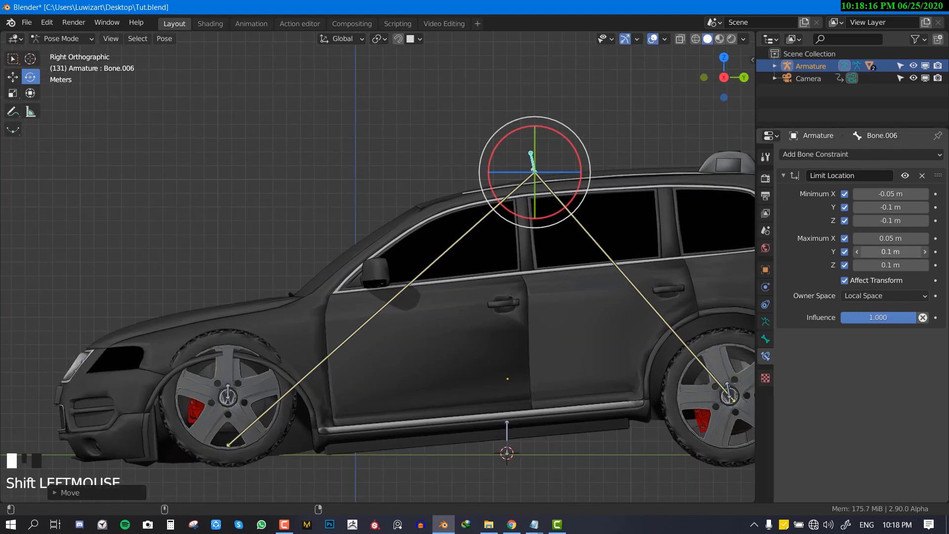
{"action": "mouse_move", "coordinate": [900, 252]}
{"action": "left_mouse_down", "text": "shift"}
{"action": "mouse_move", "coordinate": [861, 252]}
{"action": "mouse_move", "coordinate": [920, 252]}
{"action": "mouse_move", "coordinate": [881, 252]}
{"action": "left_mouse_up", "text": "shift"}
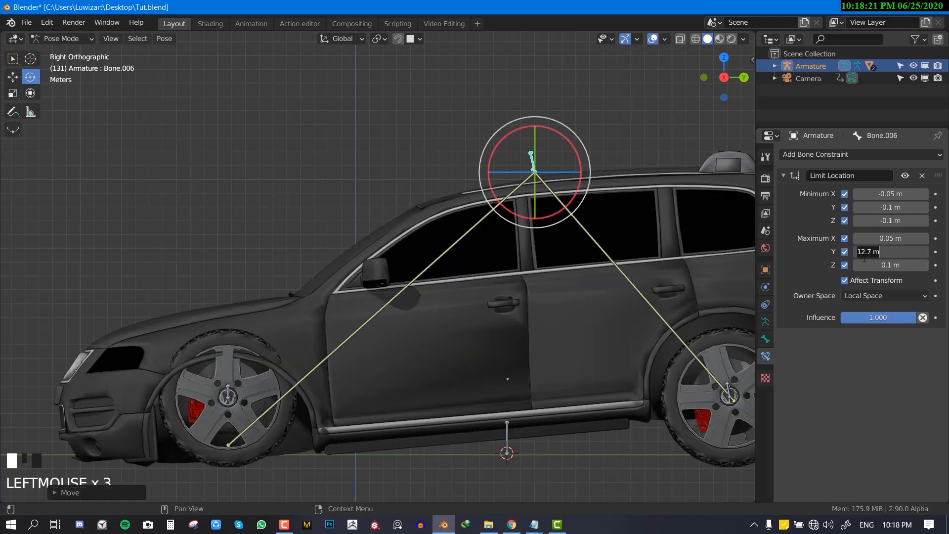
{"action": "left_click", "coordinate": [866, 207], "text": "shift"}
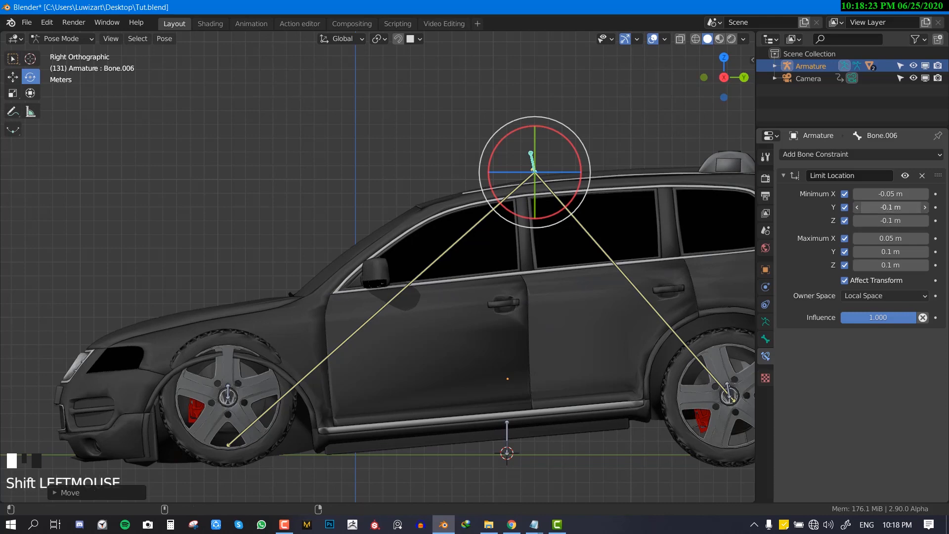
{"action": "mouse_move", "coordinate": [867, 207]}
{"action": "left_mouse_down", "text": "shift"}
{"action": "mouse_move", "coordinate": [886, 207]}
{"action": "mouse_move", "coordinate": [875, 207]}
{"action": "left_mouse_up", "text": "shift"}
Step: Test moving the roof bone with the changed Y limit, clear its pose transforms, and test the movement again
{"action": "key", "text": "g"}
{"action": "left_click", "coordinate": [623, 220]}
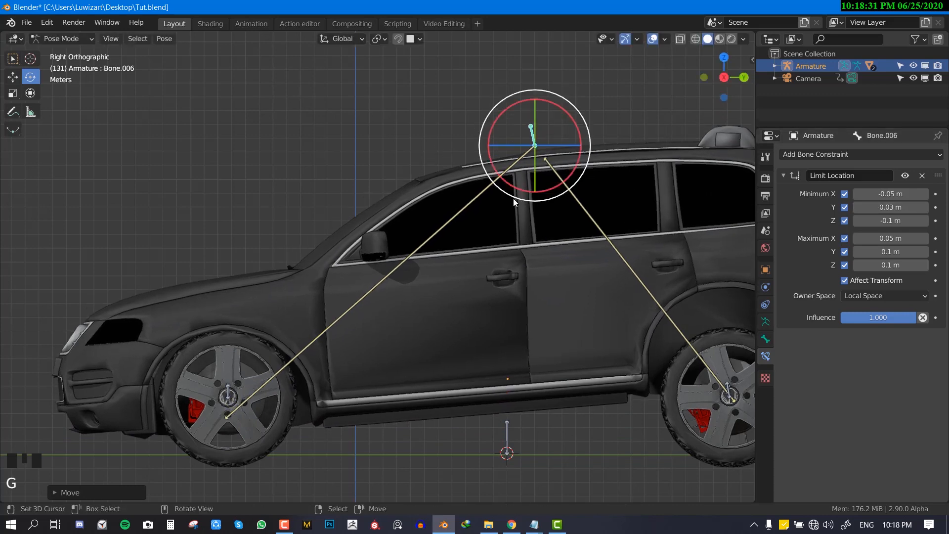
{"action": "scroll", "coordinate": [537, 284], "scroll_direction": "down", "scroll_amount": 3}
{"action": "key", "text": "alt+g"}
{"action": "key", "text": "g"}
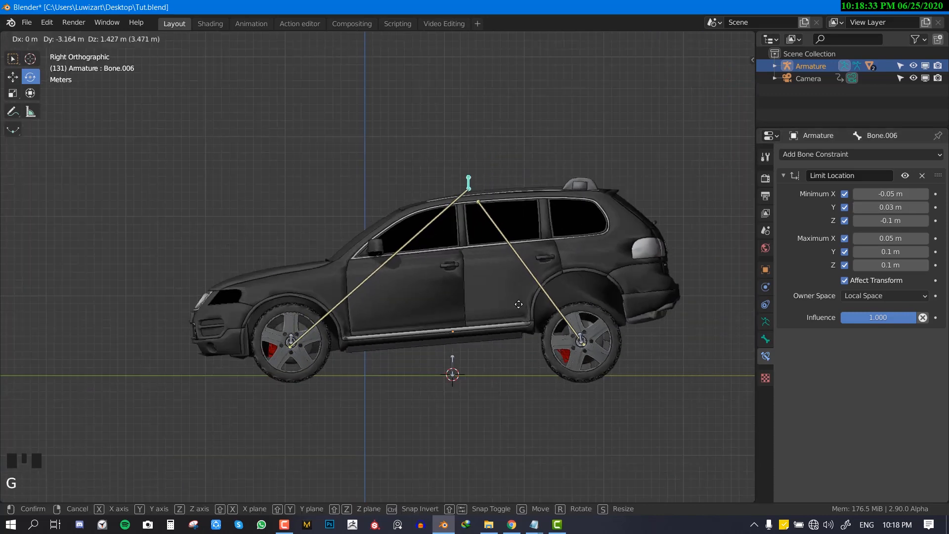
{"action": "left_click", "coordinate": [637, 356]}
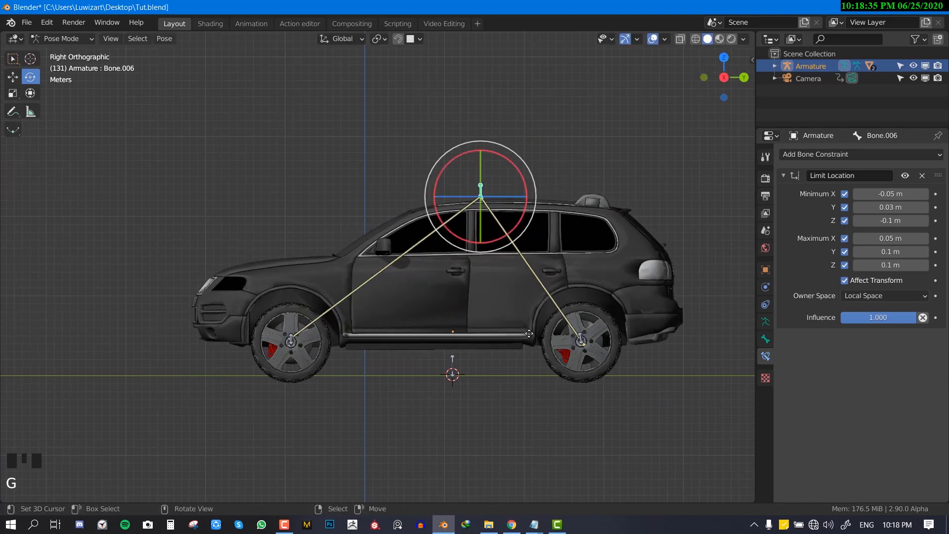
Step: Test the roof bone's movement in the front view and again in the right side view
{"action": "key", "text": "KP_1"}
{"action": "key", "text": "g"}
{"action": "left_click", "coordinate": [441, 318]}
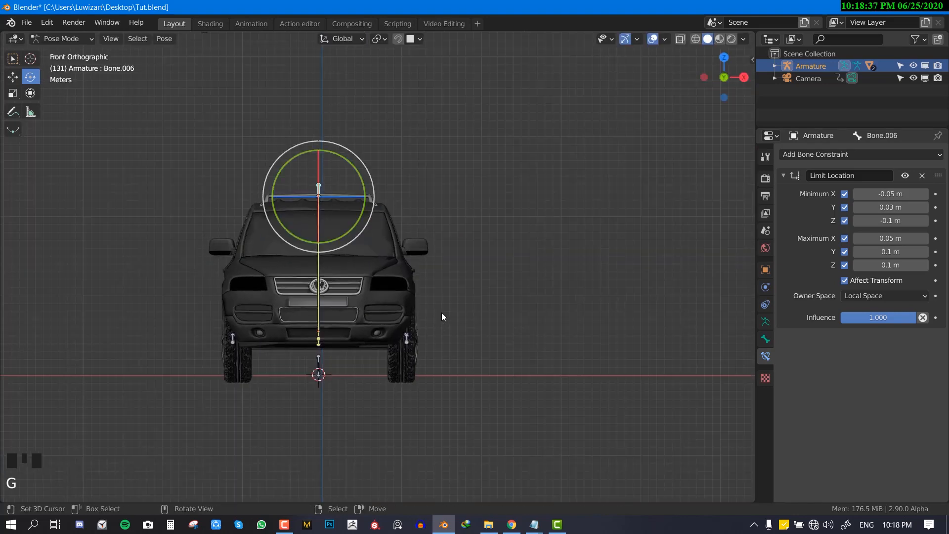
{"action": "key", "text": "KP_3"}
{"action": "key", "text": "g"}
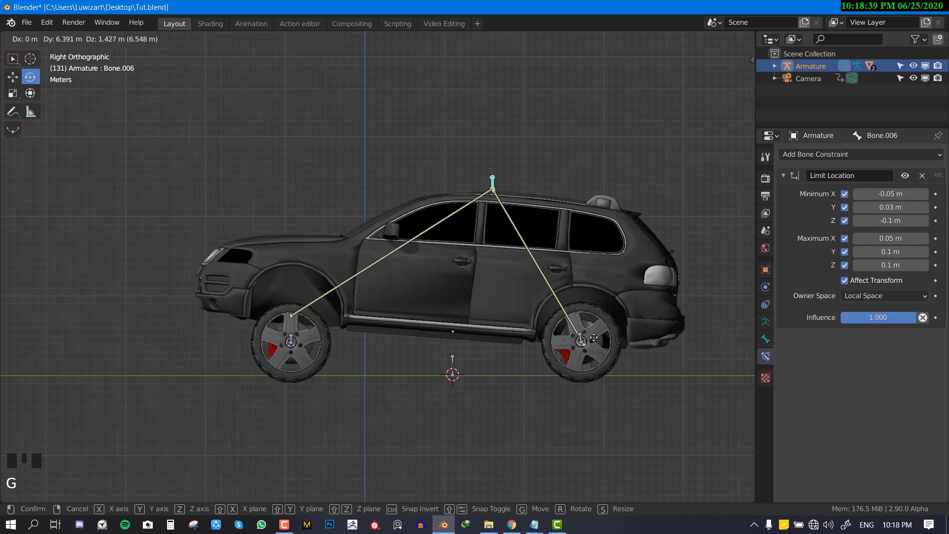
{"action": "left_click", "coordinate": [501, 336]}
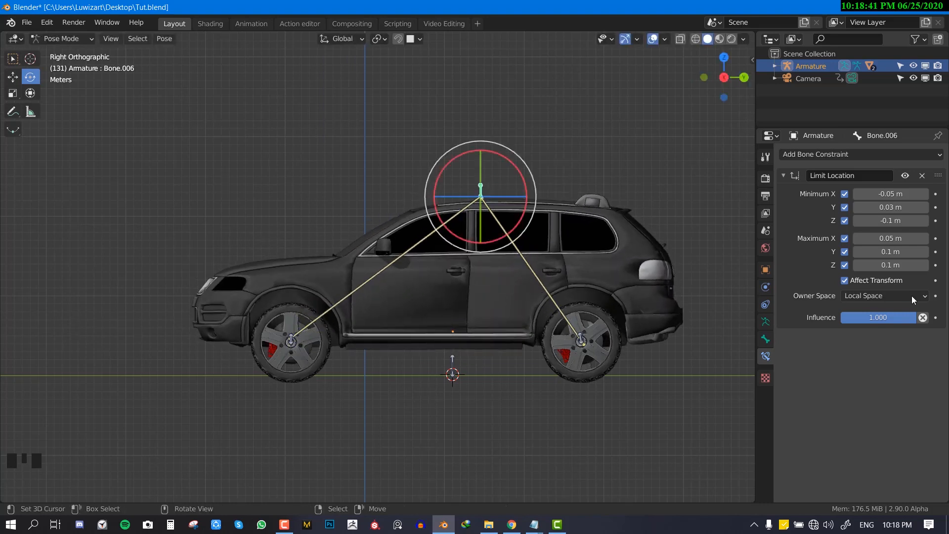
Step: Set the roof bone's minimum Y location limit to -0.1 m and test moving the bone
{"action": "left_click", "coordinate": [887, 207]}
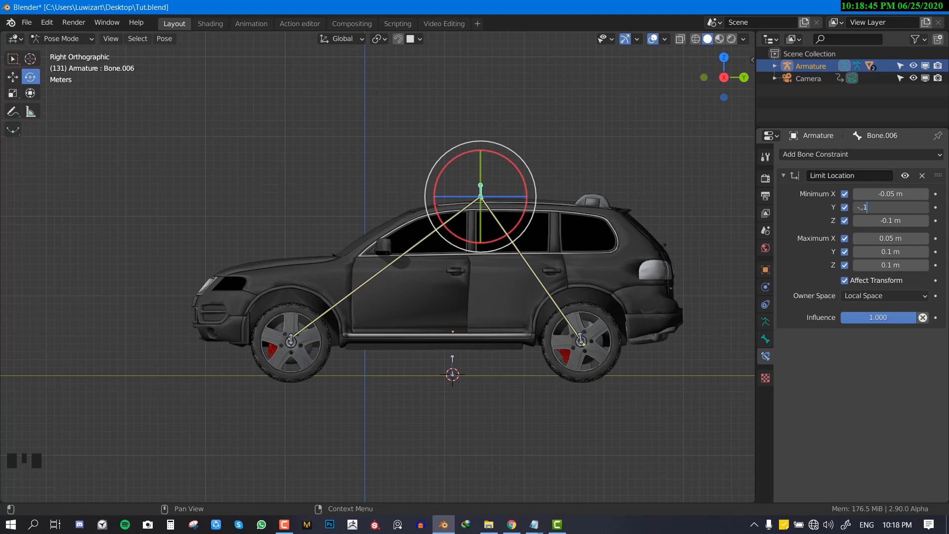
{"action": "key", "text": "Return"}
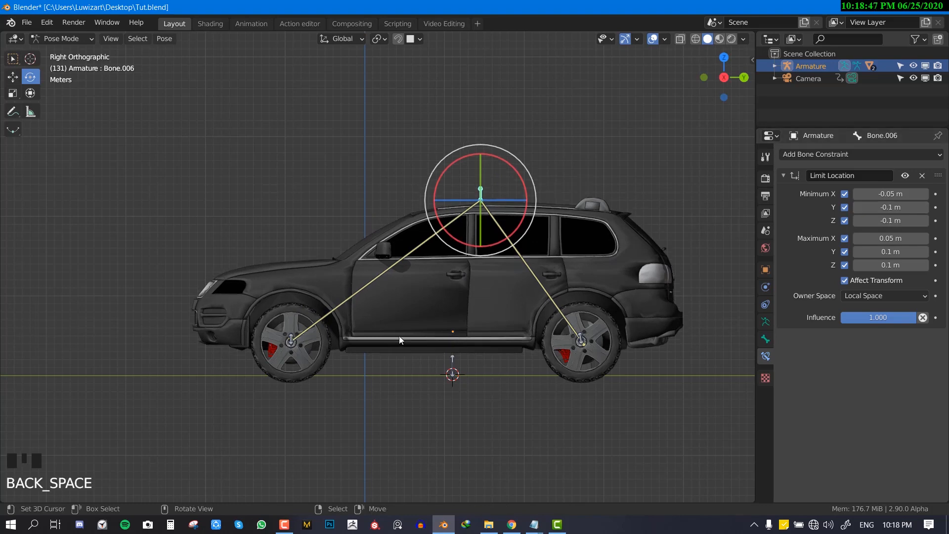
{"action": "key", "text": "g"}
{"action": "right_click", "coordinate": [354, 314]}
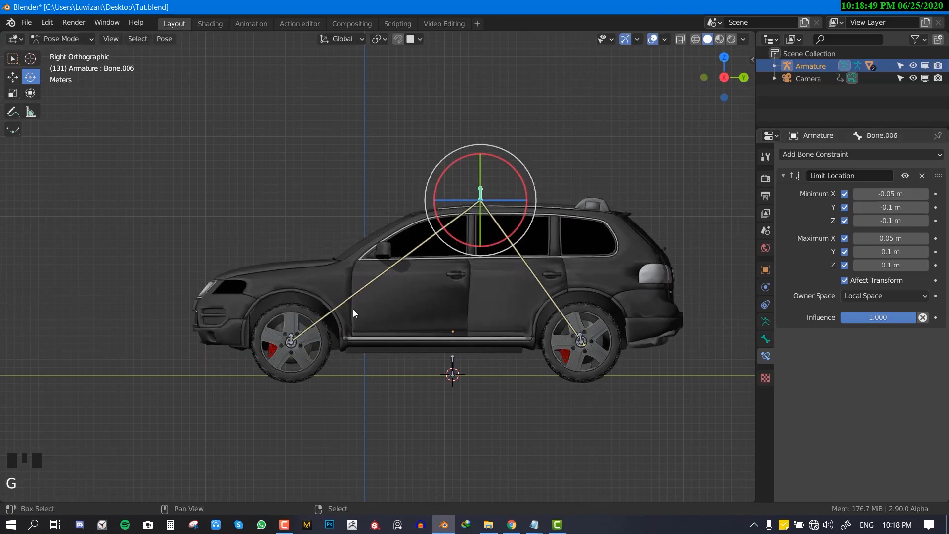
Step: Select both front wheel bones in Edit Mode and snap the 3D cursor to the midpoint between them
{"action": "middle_click_drag", "start_coordinate": [448, 370], "coordinate": [396, 346], "text": "shift"}
{"action": "left_click", "coordinate": [394, 351]}
{"action": "key", "text": "KP_3"}
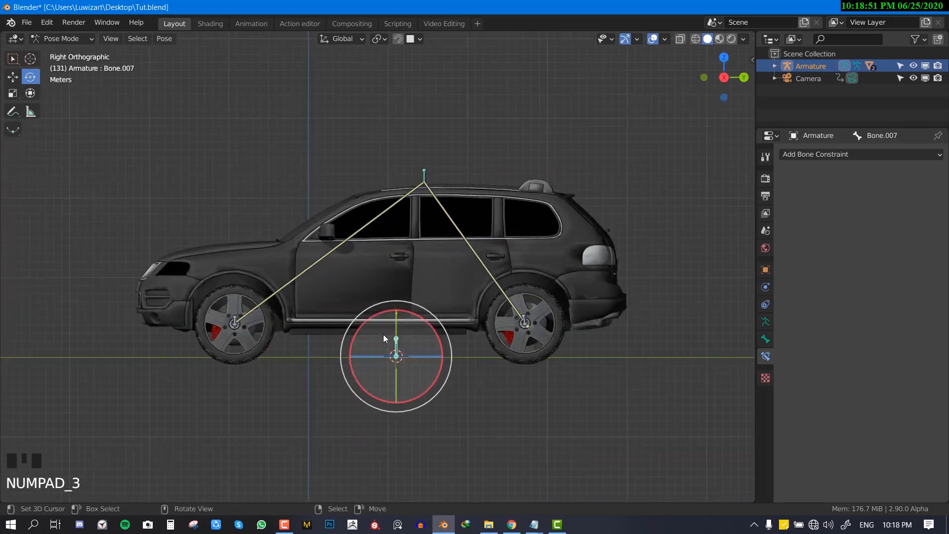
{"action": "scroll", "coordinate": [187, 360], "scroll_direction": "down", "scroll_amount": 1}
{"action": "middle_click_drag", "start_coordinate": [186, 360], "coordinate": [267, 418], "text": "shift"}
{"action": "scroll", "coordinate": [302, 386], "scroll_direction": "up", "scroll_amount": 1}
{"action": "right_click", "coordinate": [338, 381]}
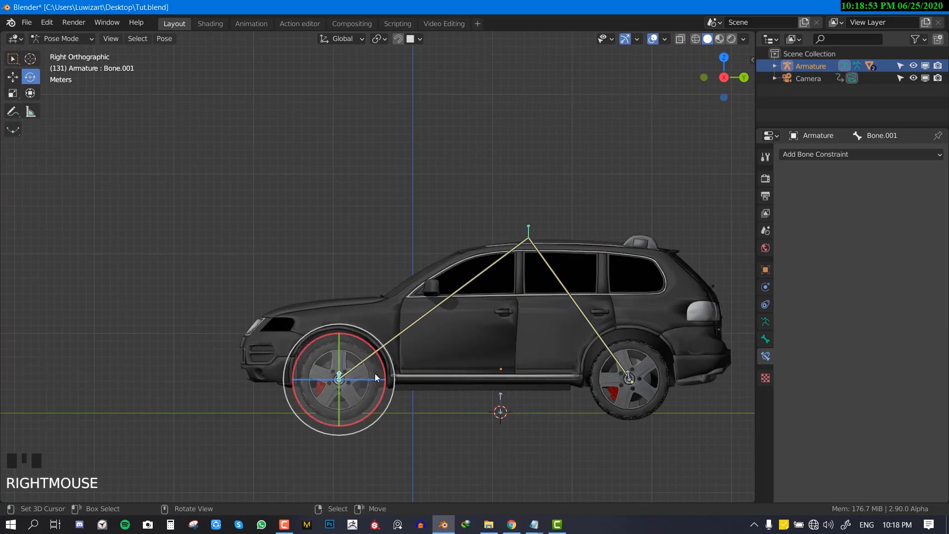
{"action": "middle_click_drag", "start_coordinate": [338, 381], "coordinate": [356, 375]}
{"action": "key", "text": "KP_1"}
{"action": "right_click", "coordinate": [203, 397], "text": "shift"}
{"action": "key", "text": "Tab"}
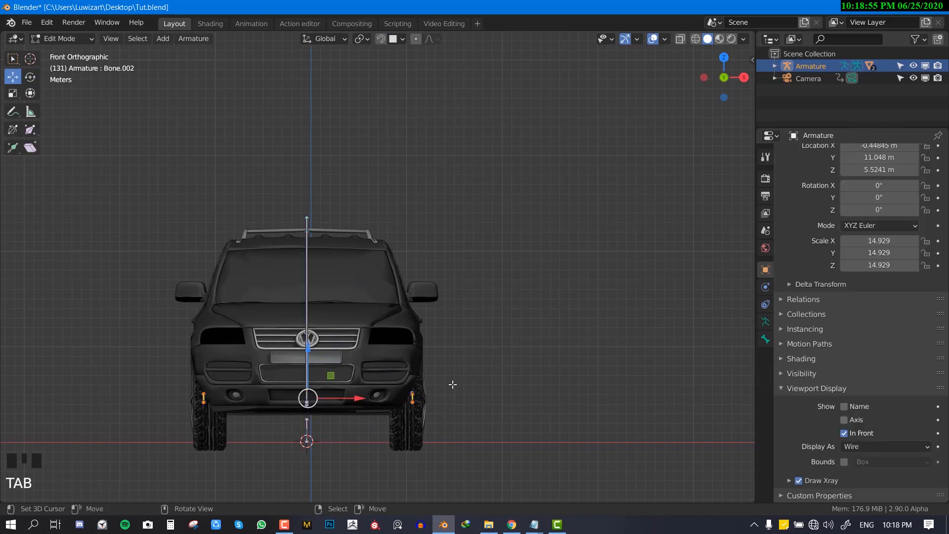
{"action": "middle_click_drag", "start_coordinate": [452, 384], "coordinate": [449, 378]}
{"action": "key", "text": "shift+s"}
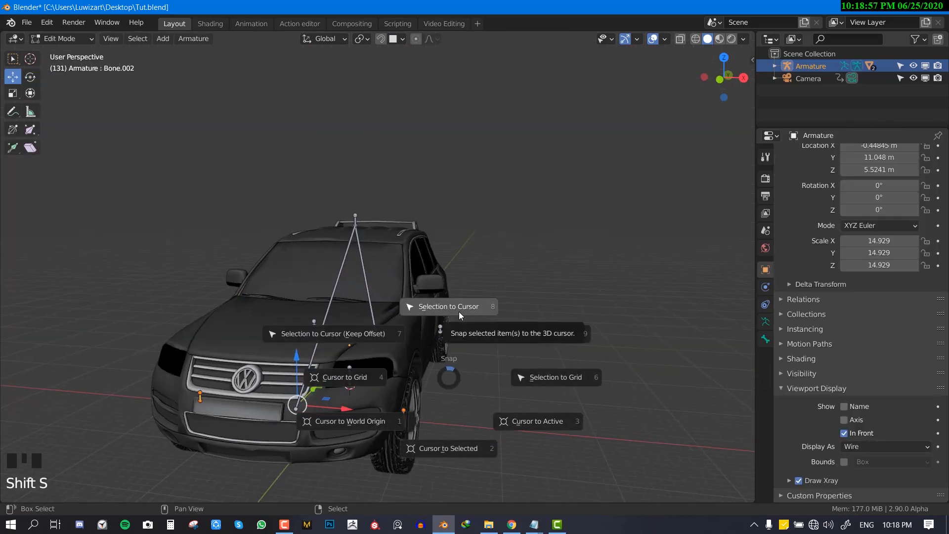
{"action": "left_click", "coordinate": [436, 456]}
Step: Add a new bone at the 3D cursor between the front wheels and raise it vertically above the hood
{"action": "middle_click", "coordinate": [468, 366], "text": "shift"}
{"action": "middle_click_drag", "start_coordinate": [468, 367], "coordinate": [475, 320]}
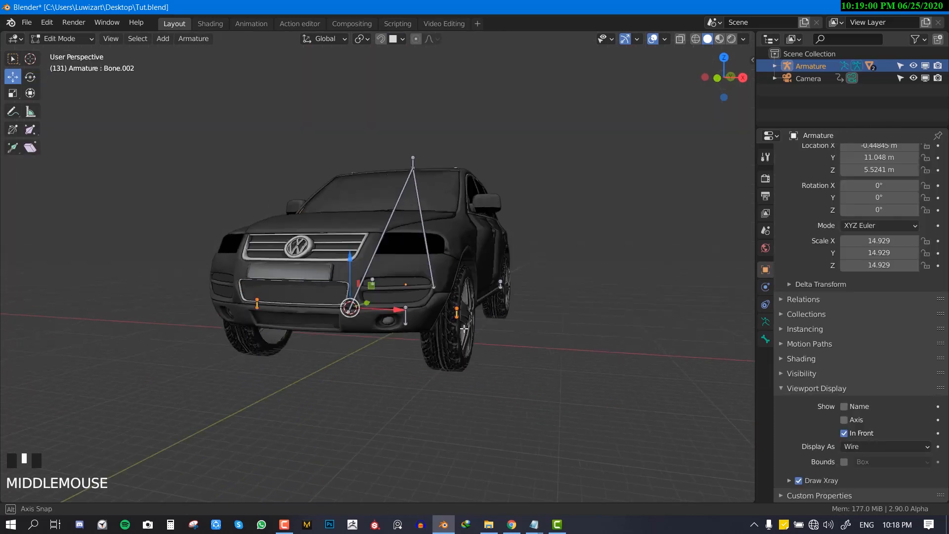
{"action": "scroll", "coordinate": [475, 320], "scroll_direction": "up", "scroll_amount": 3}
{"action": "middle_click_drag", "start_coordinate": [357, 353], "coordinate": [462, 305]}
{"action": "key", "text": "shift+a"}
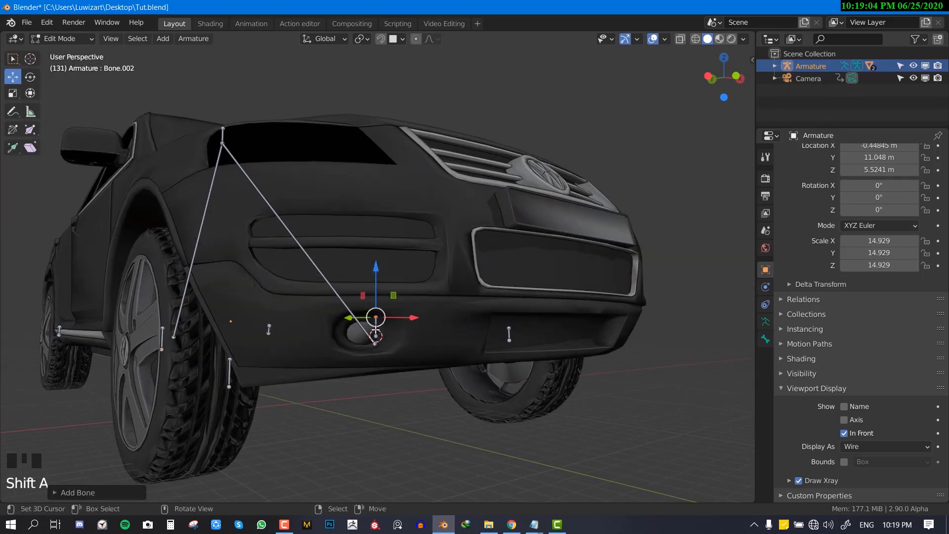
{"action": "right_click", "coordinate": [375, 329]}
{"action": "middle_click_drag", "start_coordinate": [401, 324], "coordinate": [357, 307]}
{"action": "left_click_drag", "start_coordinate": [365, 290], "coordinate": [369, 224]}
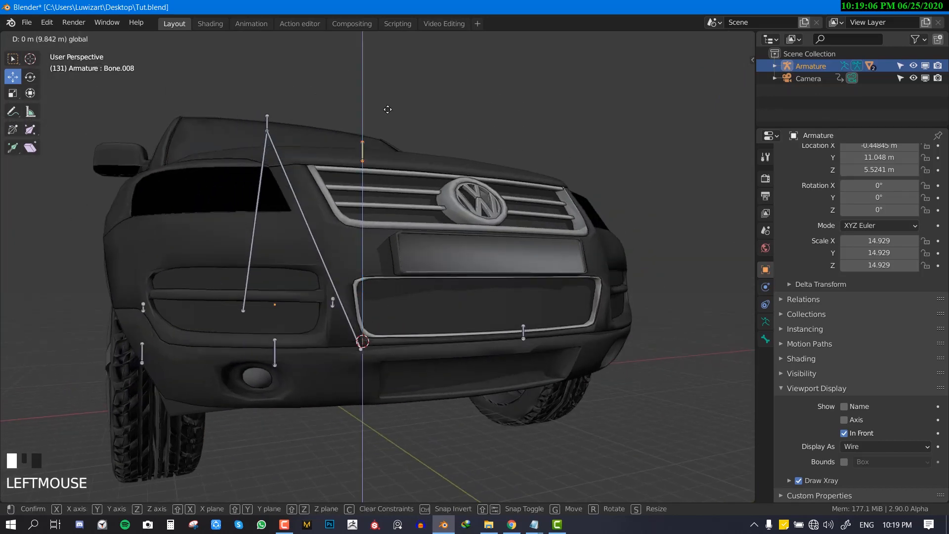
{"action": "left_click_drag", "start_coordinate": [400, 66], "coordinate": [400, 69]}
{"action": "middle_click_drag", "start_coordinate": [400, 69], "coordinate": [326, 198]}
Step: Reposition the new bone just above the hood in the right side view and enlarge it
{"action": "key", "text": "KP_3"}
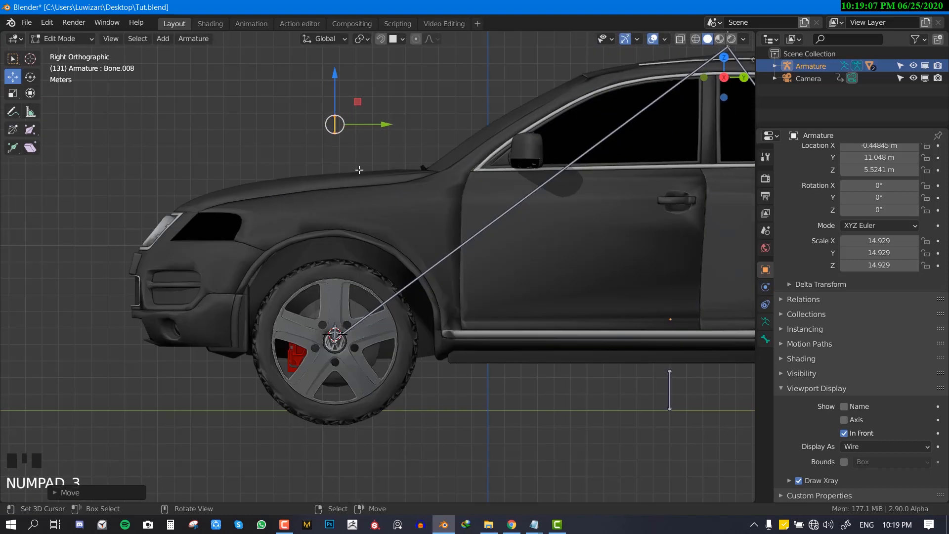
{"action": "key", "text": "g"}
{"action": "left_click", "coordinate": [378, 262]}
{"action": "middle_click_drag", "start_coordinate": [228, 214], "coordinate": [105, 194], "text": "shift"}
{"action": "scroll", "coordinate": [229, 197], "scroll_direction": "down", "scroll_amount": 2}
{"action": "middle_click_drag", "start_coordinate": [249, 200], "coordinate": [152, 205], "text": "shift"}
Step: Duplicate the hood bone and place the copy at the rear of the car near the back side window
{"action": "key", "text": "shift+d"}
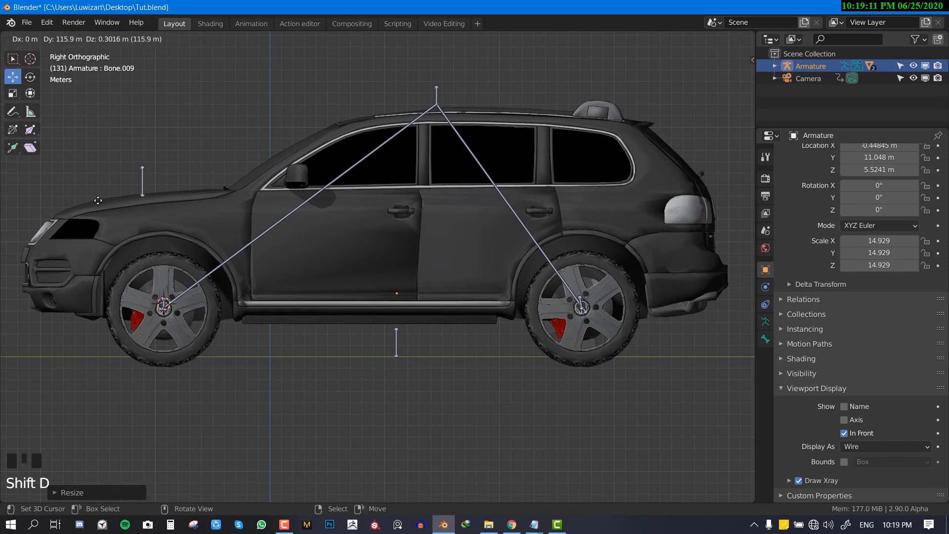
{"action": "scroll", "coordinate": [511, 146], "scroll_direction": "down", "scroll_amount": 2}
{"action": "key", "text": "g"}
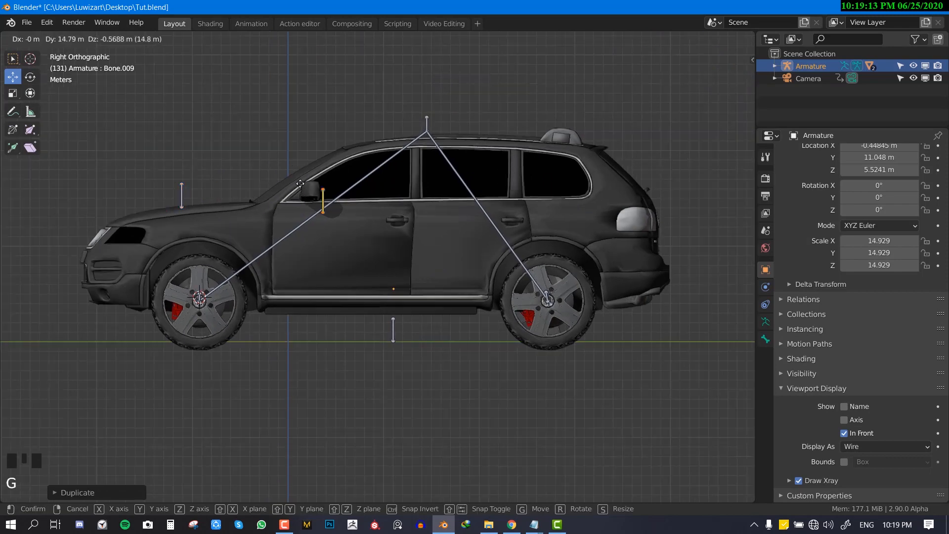
{"action": "left_click", "coordinate": [600, 179]}
Step: Parent the hood bone and its rear copy to the root bone beneath the car, and return to Pose Mode
{"action": "middle_click_drag", "start_coordinate": [273, 252], "coordinate": [336, 275]}
{"action": "right_click", "coordinate": [158, 195], "text": "shift"}
{"action": "right_click", "coordinate": [385, 327], "text": "shift"}
{"action": "right_click", "coordinate": [386, 327], "text": "shift"}
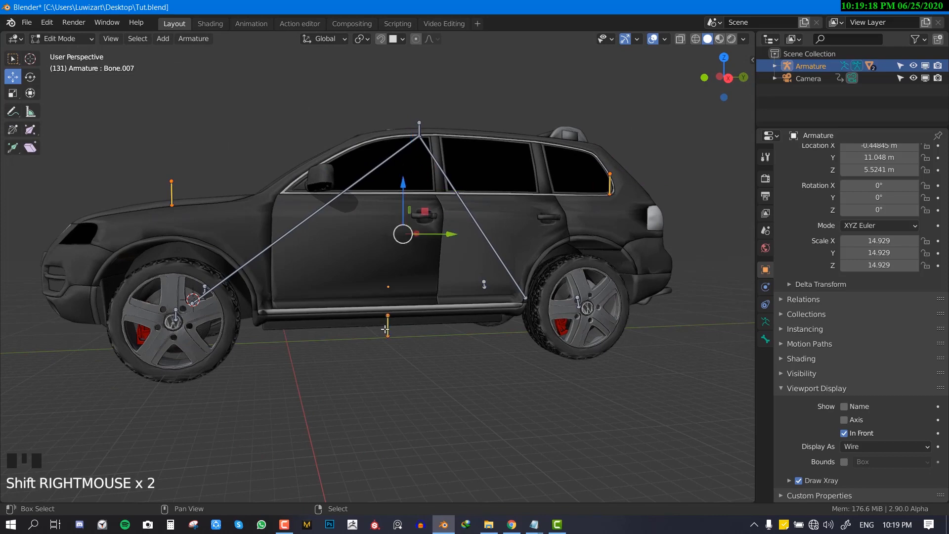
{"action": "key", "text": "ctrl+p"}
{"action": "key", "text": "Tab"}
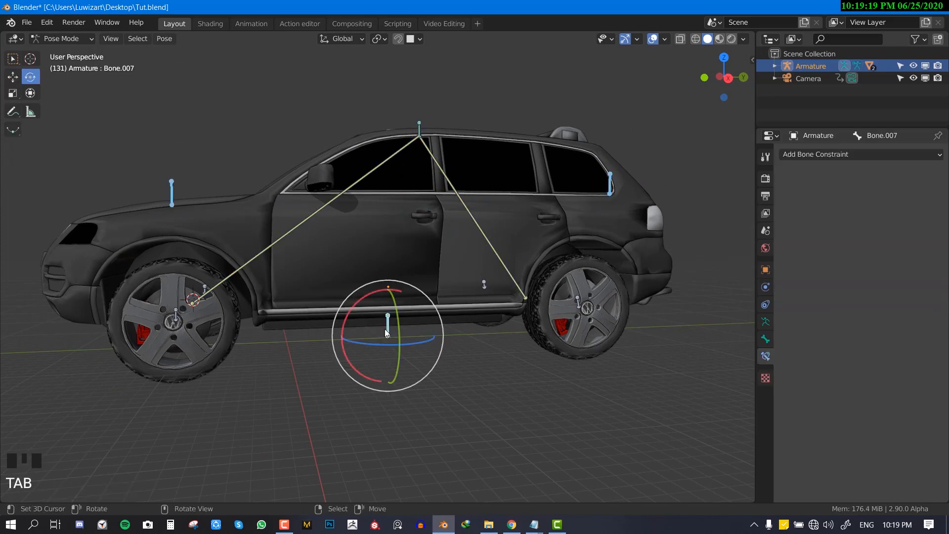
Step: Add a Copy Rotation constraint to the left front wheel bone with the hood bone as its target
{"action": "middle_click_drag", "start_coordinate": [385, 328], "coordinate": [179, 239]}
{"action": "right_click", "coordinate": [173, 248]}
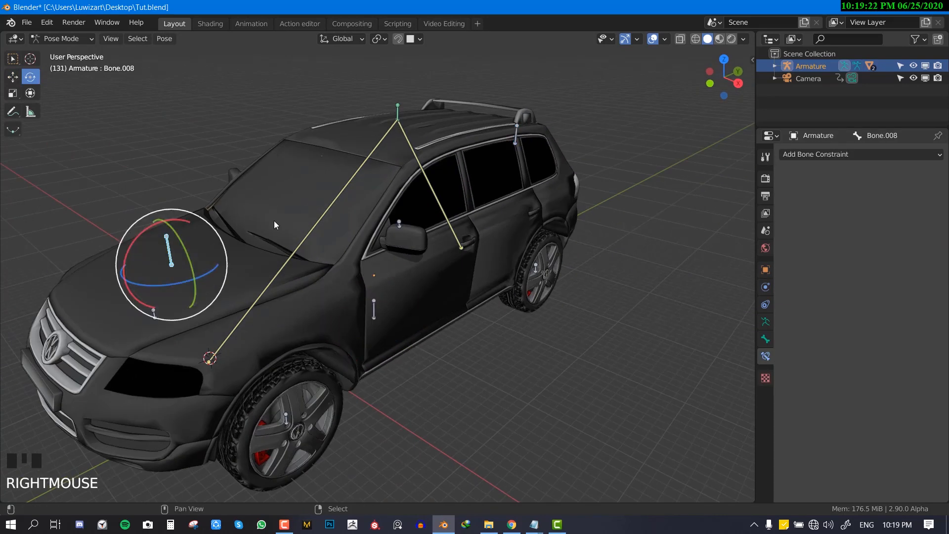
{"action": "middle_click_drag", "start_coordinate": [316, 354], "coordinate": [395, 279], "text": "shift"}
{"action": "middle_click_drag", "start_coordinate": [341, 308], "coordinate": [363, 283]}
{"action": "middle_click_drag", "start_coordinate": [314, 110], "coordinate": [281, 155]}
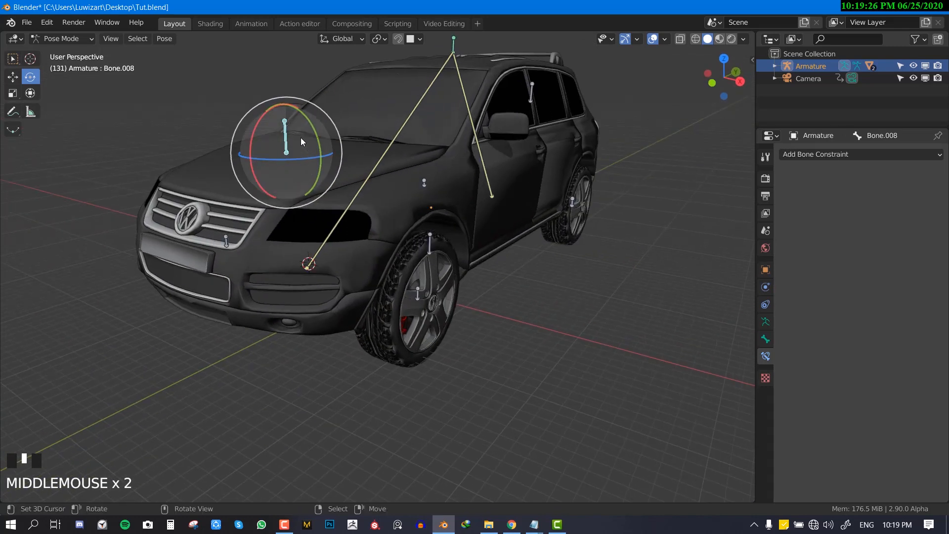
{"action": "middle_click_drag", "start_coordinate": [406, 291], "coordinate": [450, 303]}
{"action": "right_click", "coordinate": [391, 273], "text": "shift"}
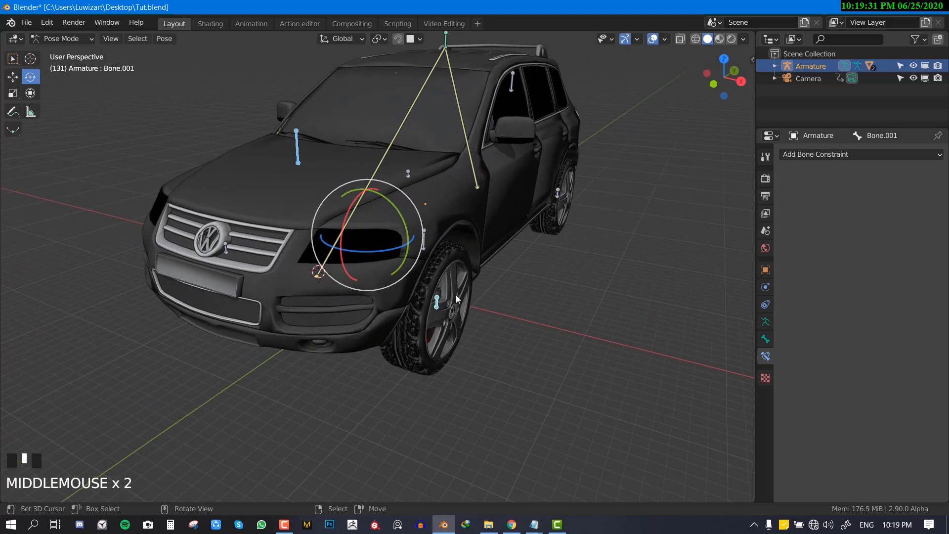
{"action": "key", "text": "shift+ctrl+c"}
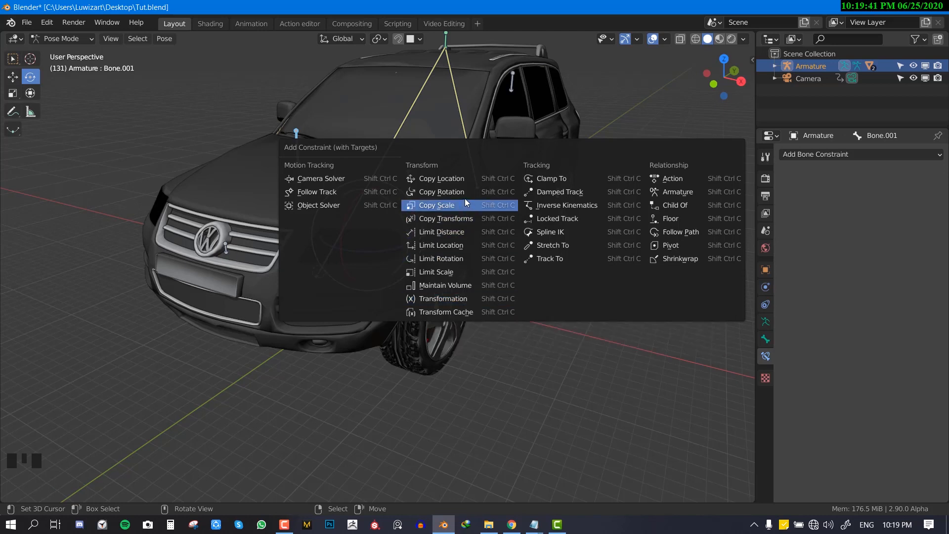
{"action": "left_click", "coordinate": [859, 155]}
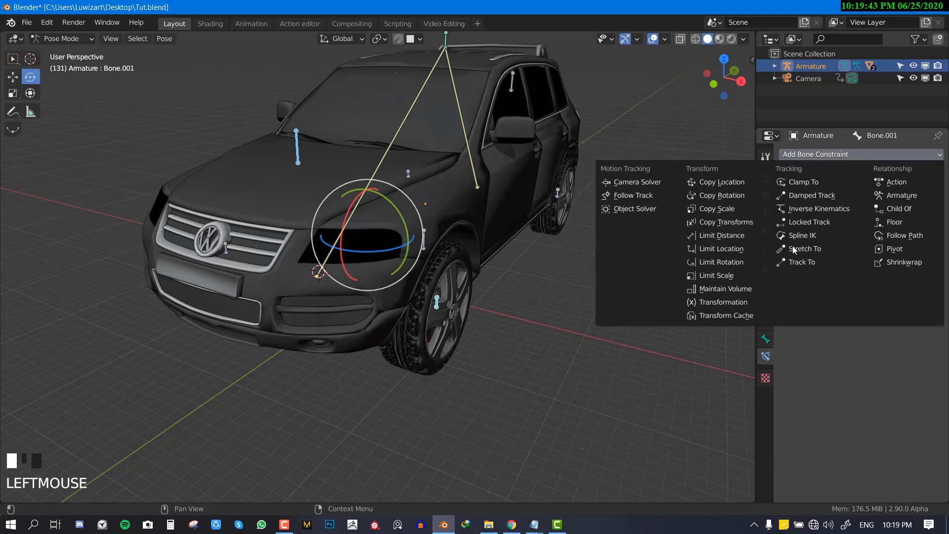
{"action": "middle_click_drag", "start_coordinate": [438, 234], "coordinate": [422, 241]}
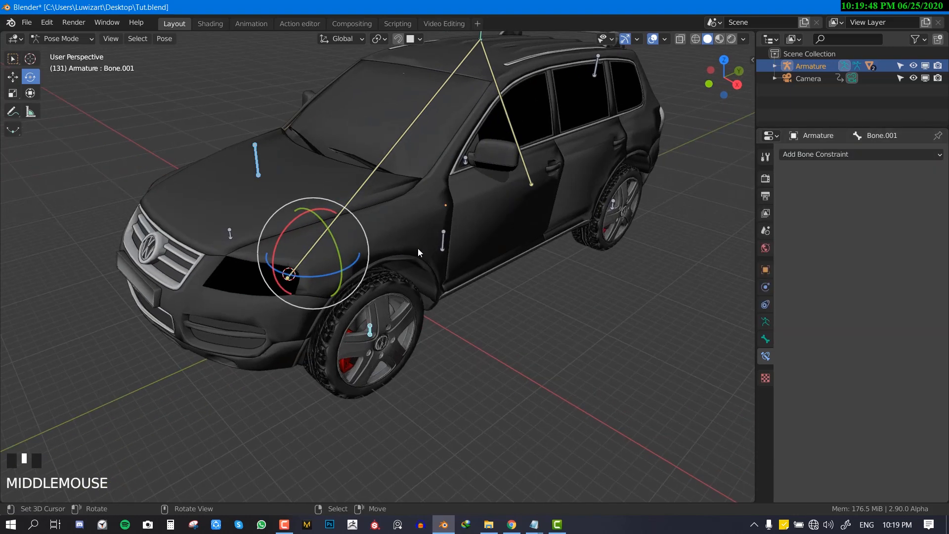
{"action": "key", "text": "shift+ctrl+c"}
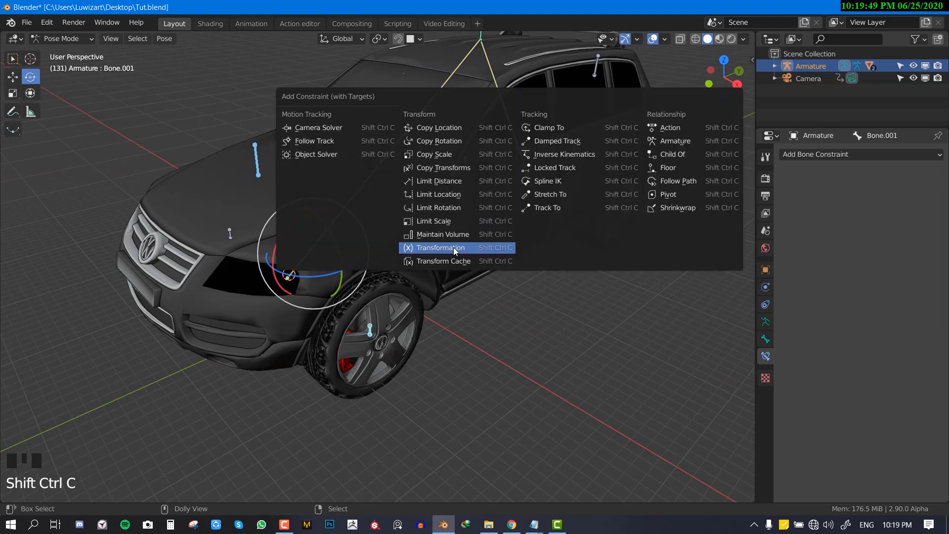
{"action": "left_click", "coordinate": [453, 142]}
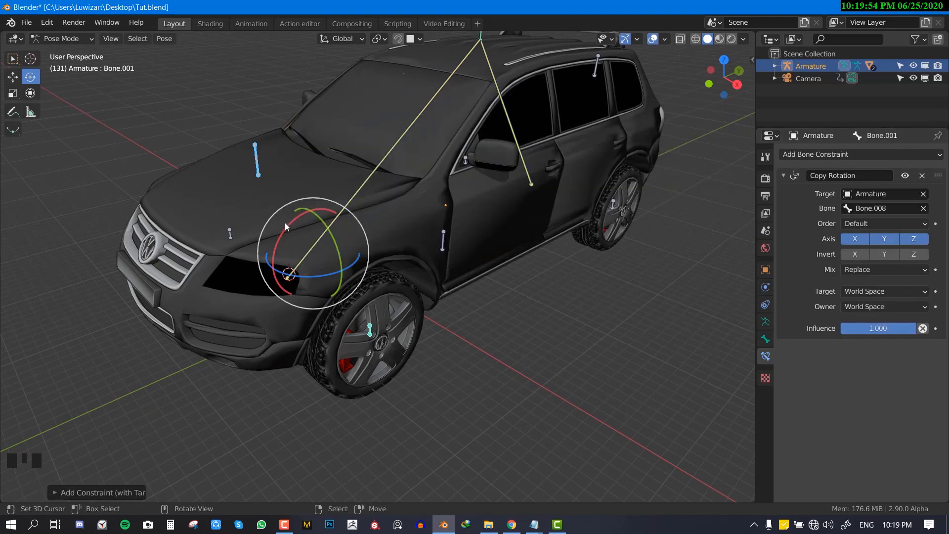
Step: Turn off the X axis in the left front wheel bone's Copy Rotation constraint
{"action": "mouse_move", "coordinate": [284, 223]}
{"action": "middle_mouse_down"}
{"action": "mouse_move", "coordinate": [334, 222]}
{"action": "mouse_move", "coordinate": [286, 218]}
{"action": "middle_mouse_up"}
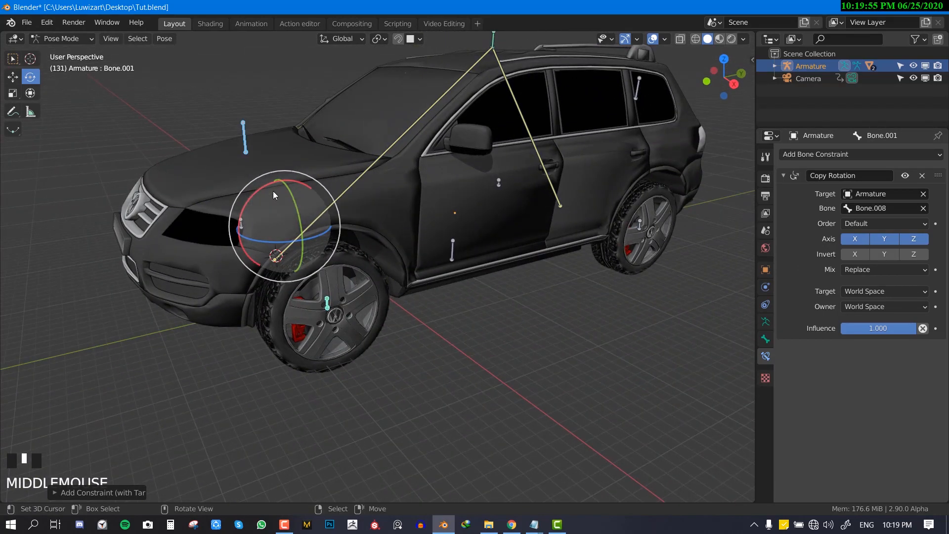
{"action": "left_click", "coordinate": [856, 241]}
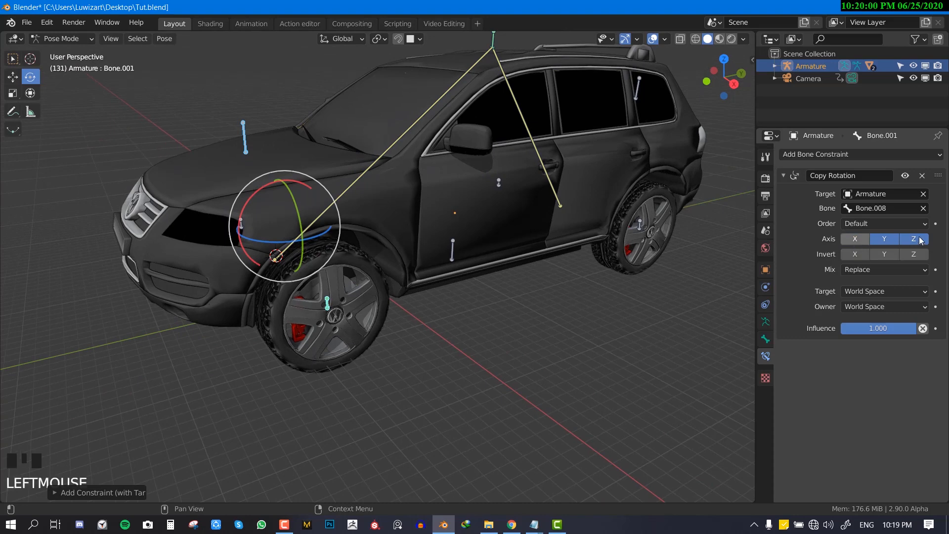
Step: Limit Bone.001's Copy Rotation constraint to the Y axis and set its target and owner to Local Space
{"action": "left_click", "coordinate": [877, 295]}
{"action": "left_click", "coordinate": [865, 346]}
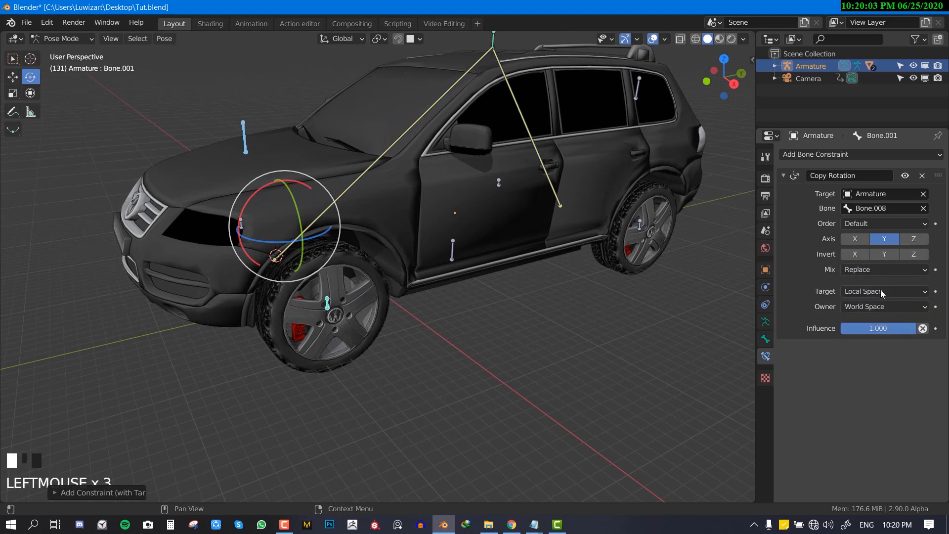
{"action": "left_click", "coordinate": [880, 306]}
{"action": "left_click", "coordinate": [872, 361]}
Step: Select Bone.008 above the hood and show its transform values
{"action": "middle_click_drag", "start_coordinate": [493, 233], "coordinate": [294, 181]}
{"action": "right_click", "coordinate": [304, 181]}
{"action": "key", "text": "n"}
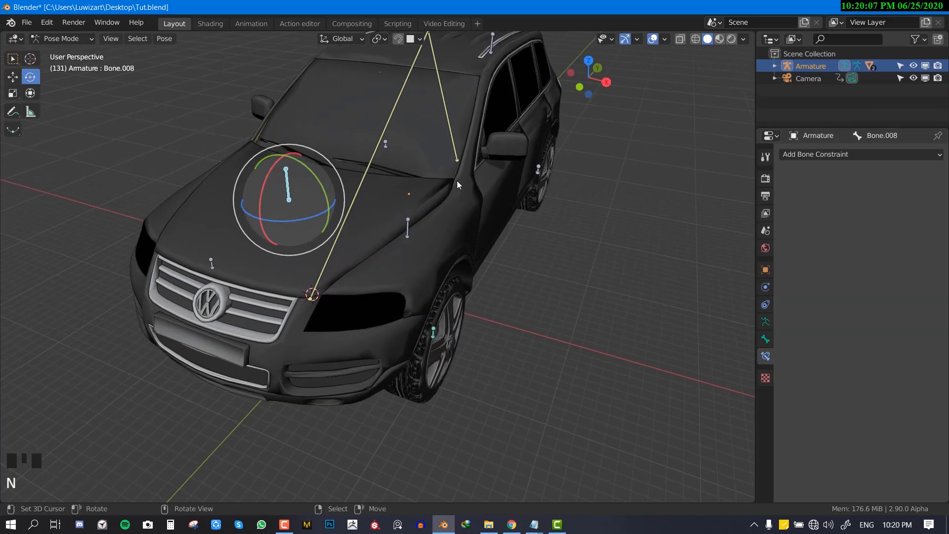
Step: Rotate Bone.008 both ways about its vertical axis to test the steering, and clear all bones' rotation and location
{"action": "left_click_drag", "start_coordinate": [270, 220], "coordinate": [362, 222]}
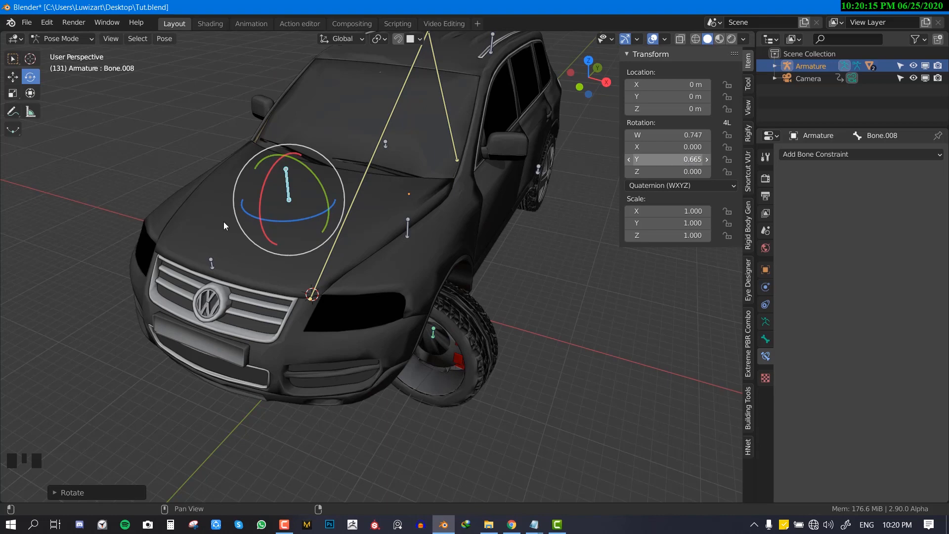
{"action": "left_click_drag", "start_coordinate": [298, 221], "coordinate": [253, 210]}
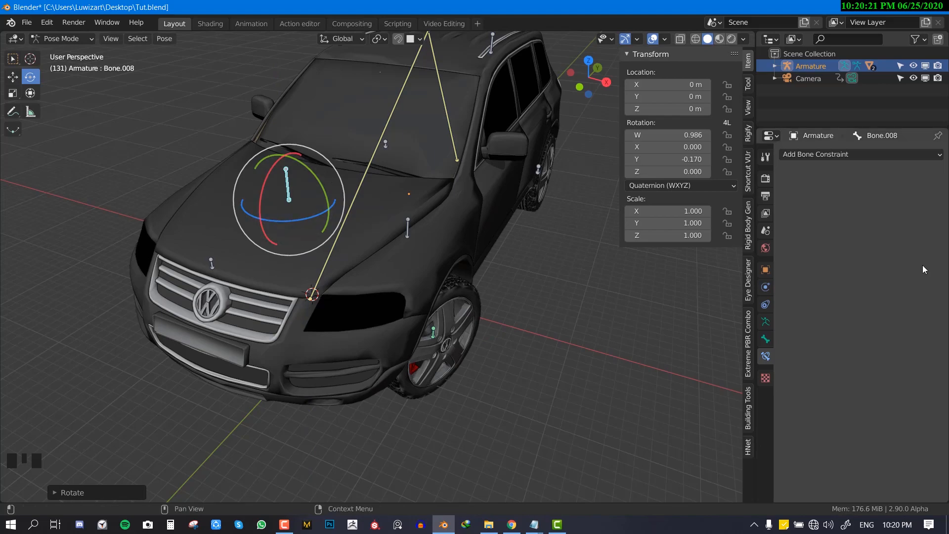
{"action": "key", "text": "a"}
{"action": "key", "text": "alt+r"}
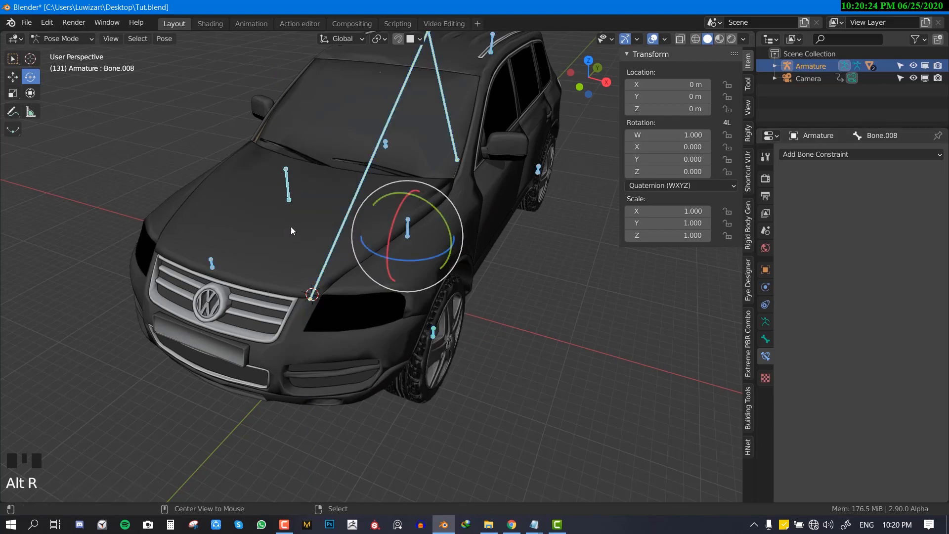
{"action": "key", "text": "alt+g"}
Step: Add a Copy Rotation constraint to front wheel bone Bone.002, targeting the opposite front wheel bone Bone.001
{"action": "middle_click_drag", "start_coordinate": [351, 251], "coordinate": [297, 266]}
{"action": "right_click", "coordinate": [477, 150]}
{"action": "middle_click_drag", "start_coordinate": [477, 171], "coordinate": [442, 280]}
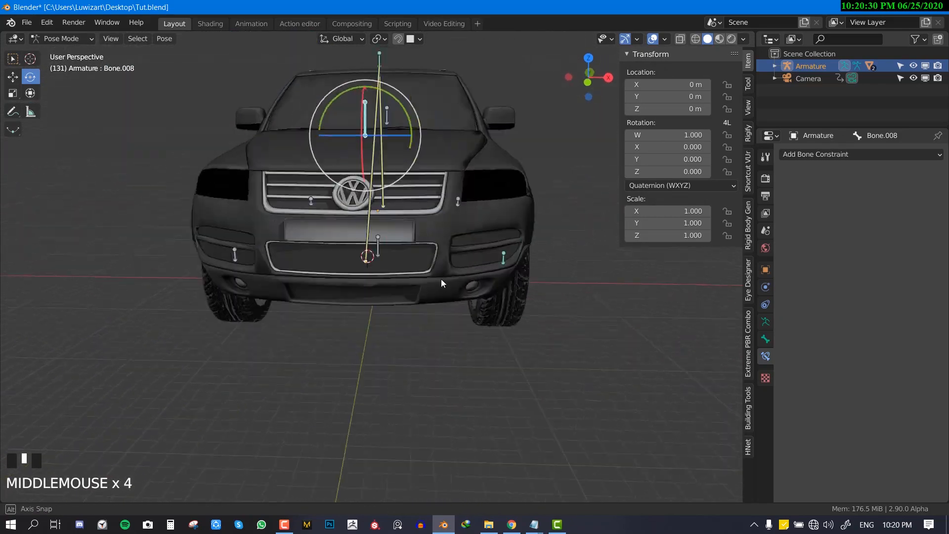
{"action": "middle_click_drag", "start_coordinate": [358, 281], "coordinate": [343, 213]}
{"action": "right_click", "coordinate": [393, 218]}
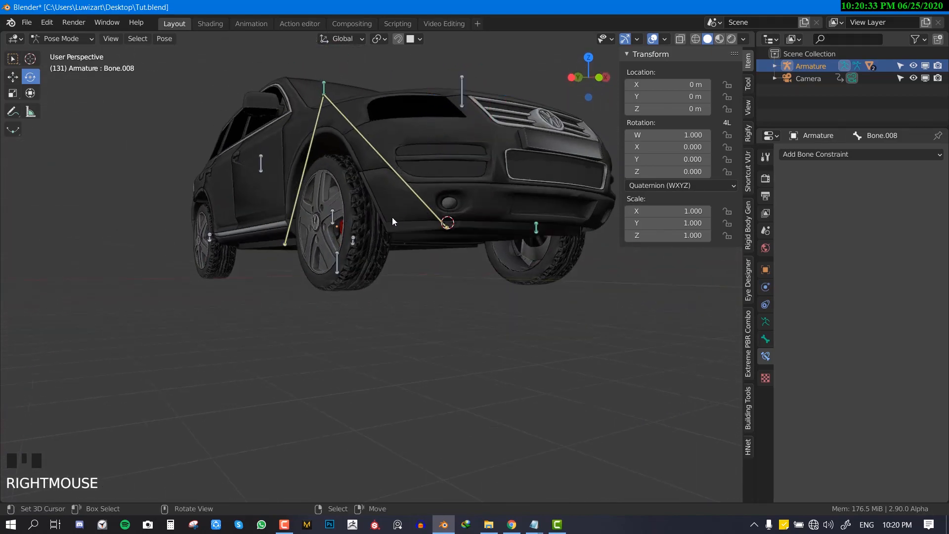
{"action": "right_click", "coordinate": [544, 237]}
{"action": "key", "text": "g"}
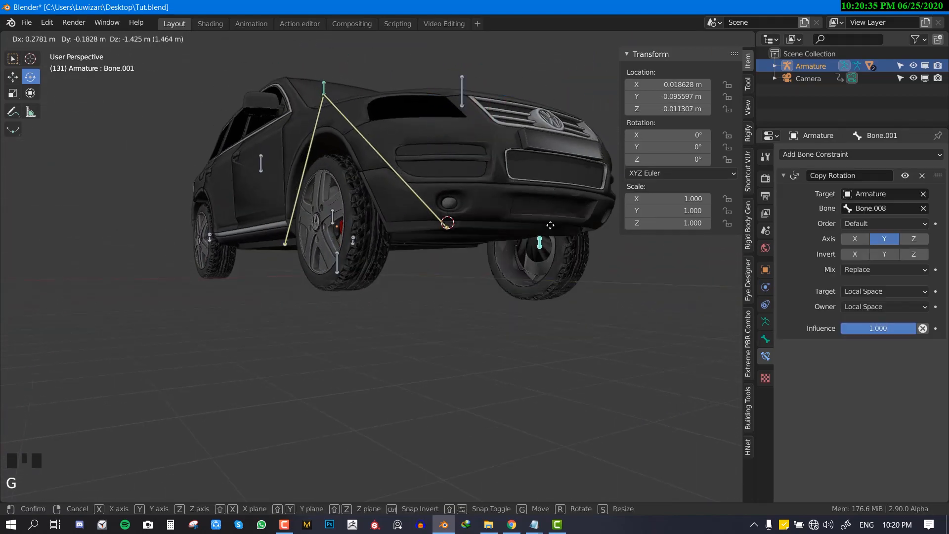
{"action": "key", "text": "Escape"}
{"action": "middle_click_drag", "start_coordinate": [414, 244], "coordinate": [405, 262]}
{"action": "right_click", "coordinate": [340, 236], "text": "shift"}
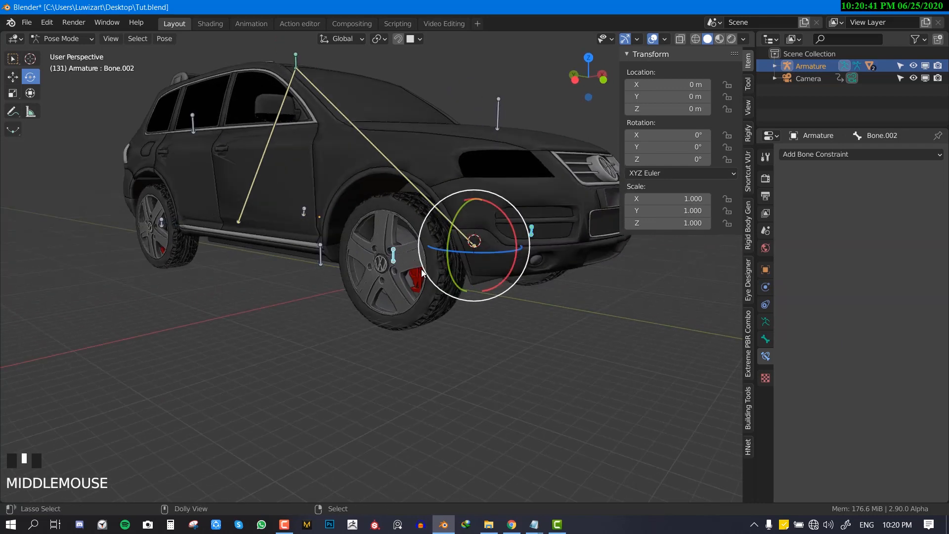
{"action": "key", "text": "shift+ctrl+c"}
{"action": "left_click", "coordinate": [415, 270]}
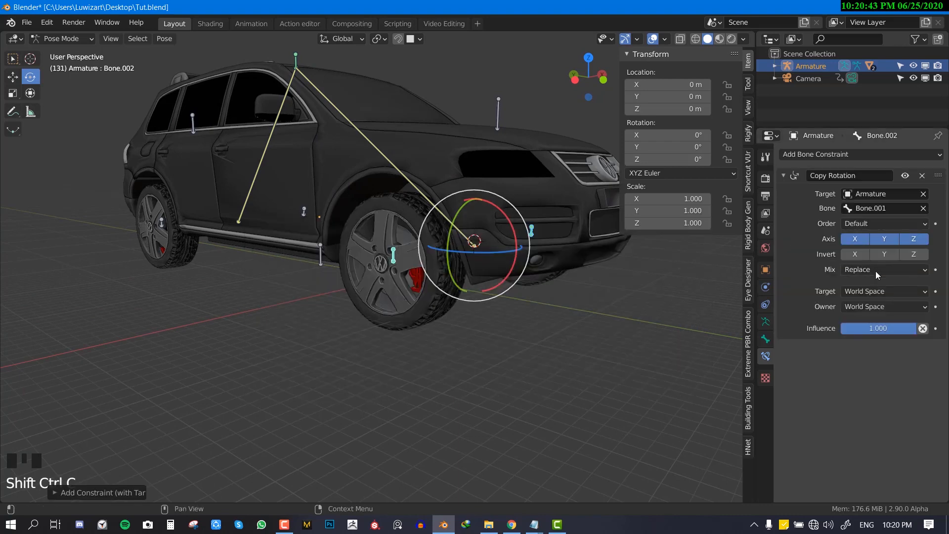
Step: Set both the target and owner of Bone.002's Copy Rotation constraint to Local Space
{"action": "left_click", "coordinate": [878, 293]}
{"action": "left_click", "coordinate": [861, 346]}
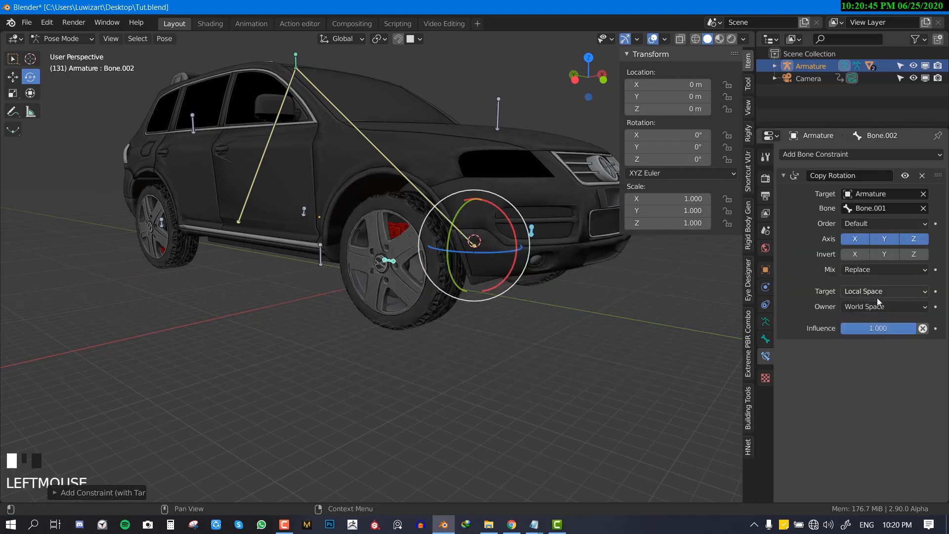
{"action": "left_click", "coordinate": [878, 306]}
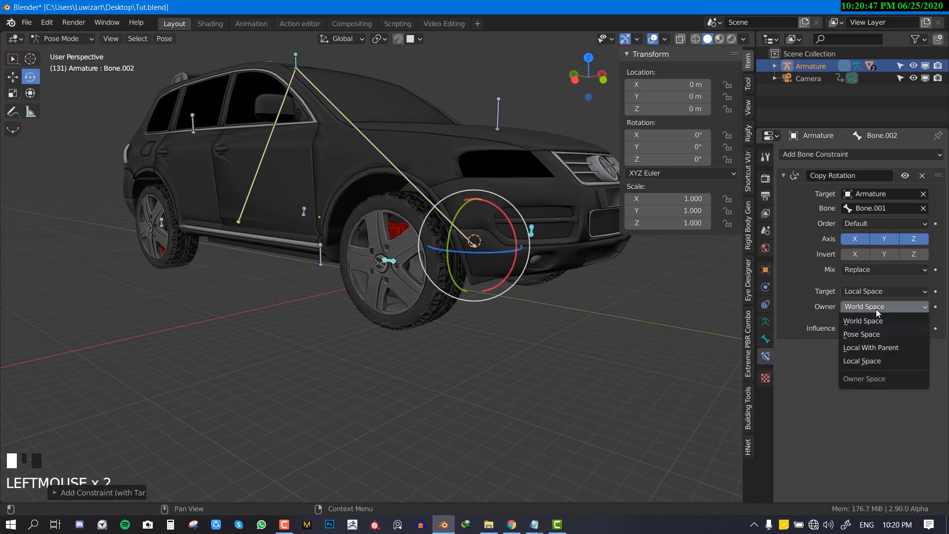
{"action": "left_click", "coordinate": [871, 361]}
Step: Rotate the steering bone above the hood to test both front wheels, and reset the rotation and location of all bones
{"action": "middle_click_drag", "start_coordinate": [543, 238], "coordinate": [408, 192]}
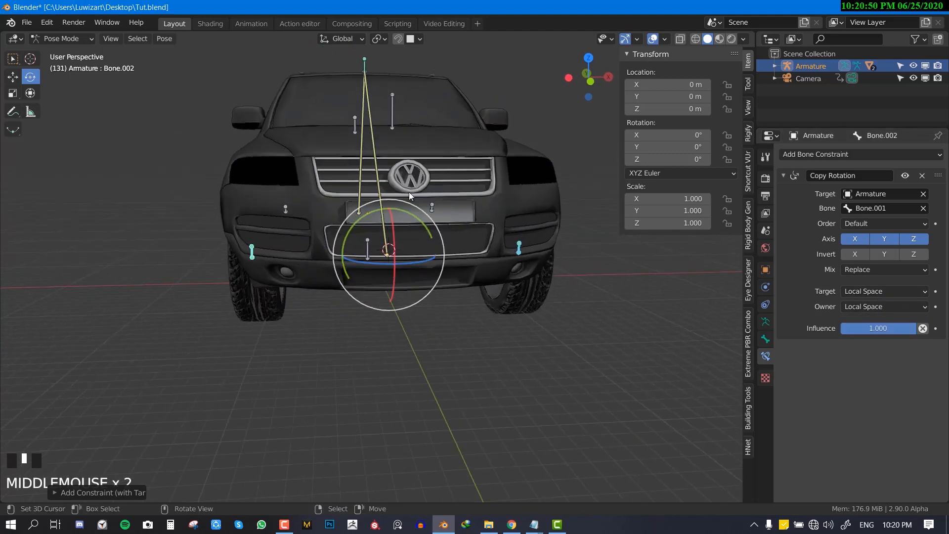
{"action": "left_click", "coordinate": [389, 112]}
{"action": "middle_click_drag", "start_coordinate": [389, 113], "coordinate": [394, 128]}
{"action": "left_click_drag", "start_coordinate": [380, 143], "coordinate": [405, 167]}
{"action": "middle_click_drag", "start_coordinate": [522, 183], "coordinate": [479, 297]}
{"action": "right_click", "coordinate": [450, 298]}
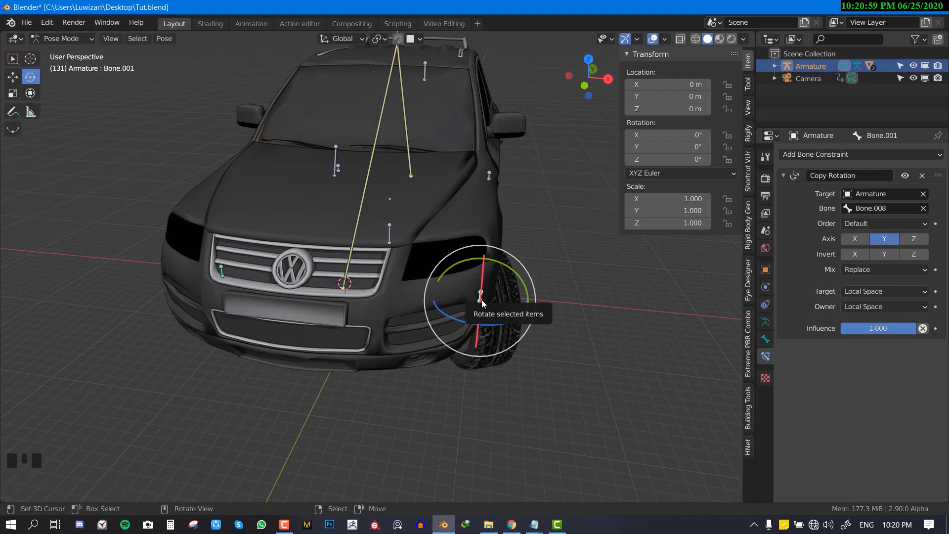
{"action": "middle_click_drag", "start_coordinate": [482, 302], "coordinate": [599, 197]}
{"action": "key", "text": "a"}
{"action": "key", "text": "alt+r"}
{"action": "key", "text": "alt+g"}
Step: Add a Copy Rotation constraint to rear wheel bone Bone.004, targeting Bone.009 behind the car
{"action": "right_click", "coordinate": [569, 164]}
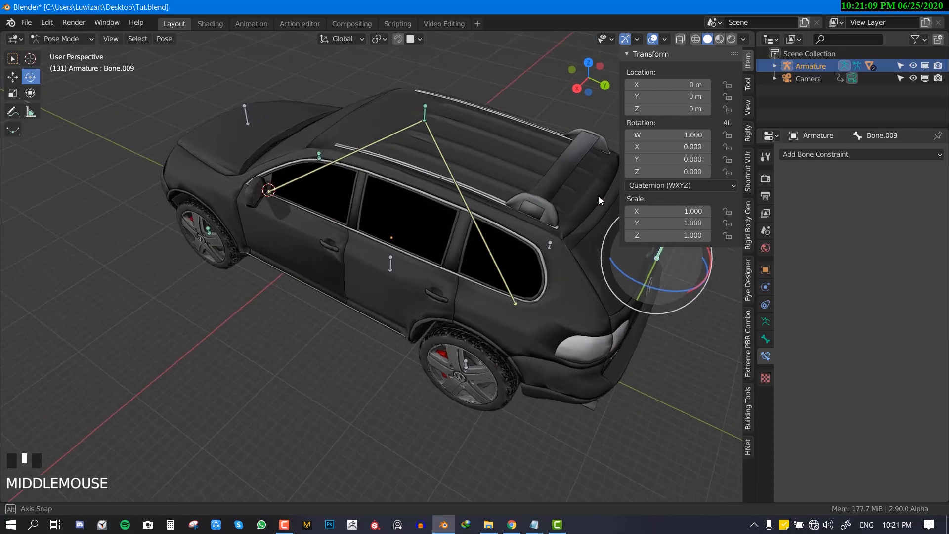
{"action": "right_click", "coordinate": [467, 362], "text": "shift"}
{"action": "middle_click_drag", "start_coordinate": [468, 366], "coordinate": [535, 319]}
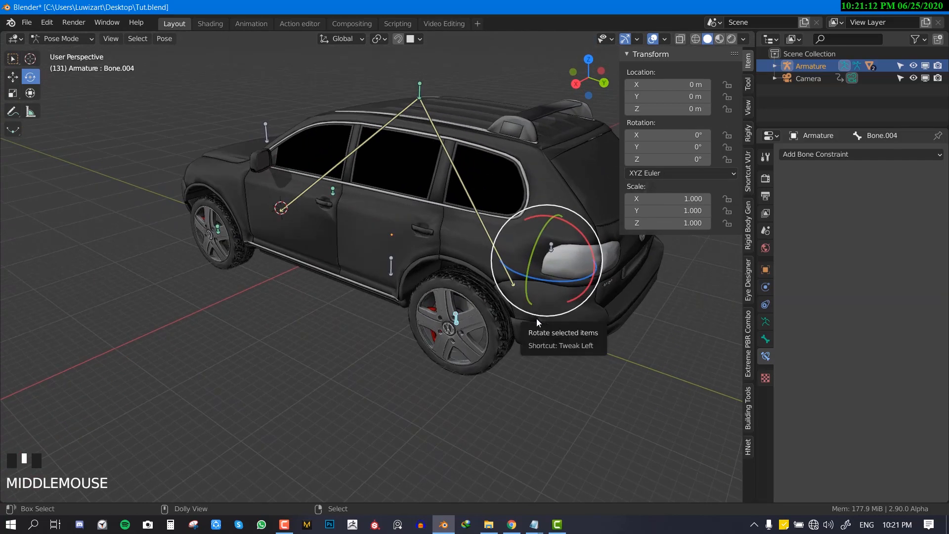
{"action": "key", "text": "shift+ctrl+c"}
{"action": "left_click", "coordinate": [538, 319]}
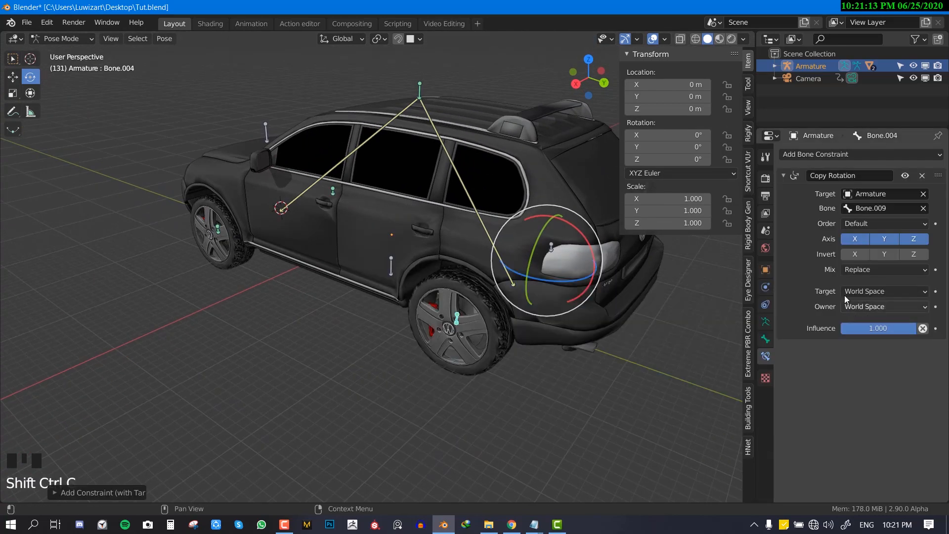
Step: Limit Bone.004's Copy Rotation constraint to the Y axis and set its target and owner to Local Space
{"action": "left_click", "coordinate": [868, 241]}
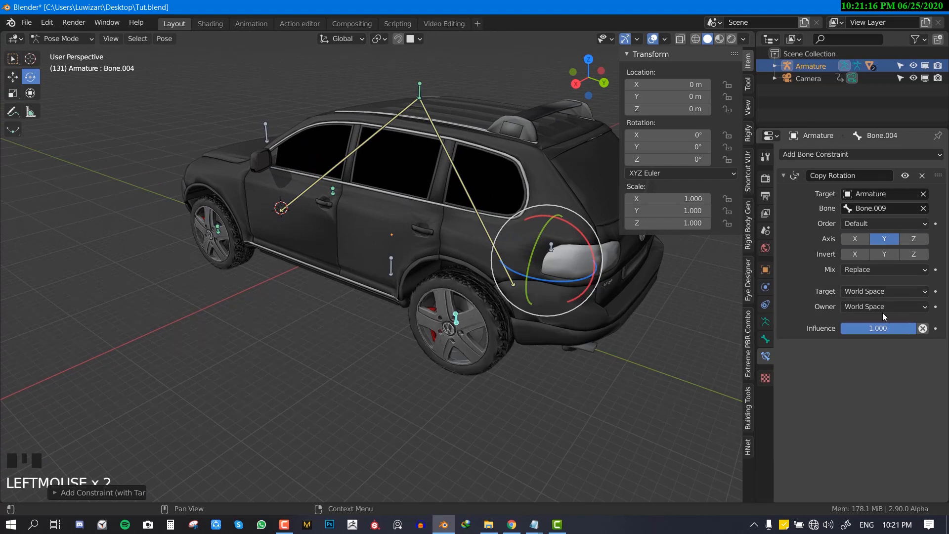
{"action": "left_click", "coordinate": [878, 293]}
{"action": "left_click", "coordinate": [869, 343]}
{"action": "left_click", "coordinate": [888, 307]}
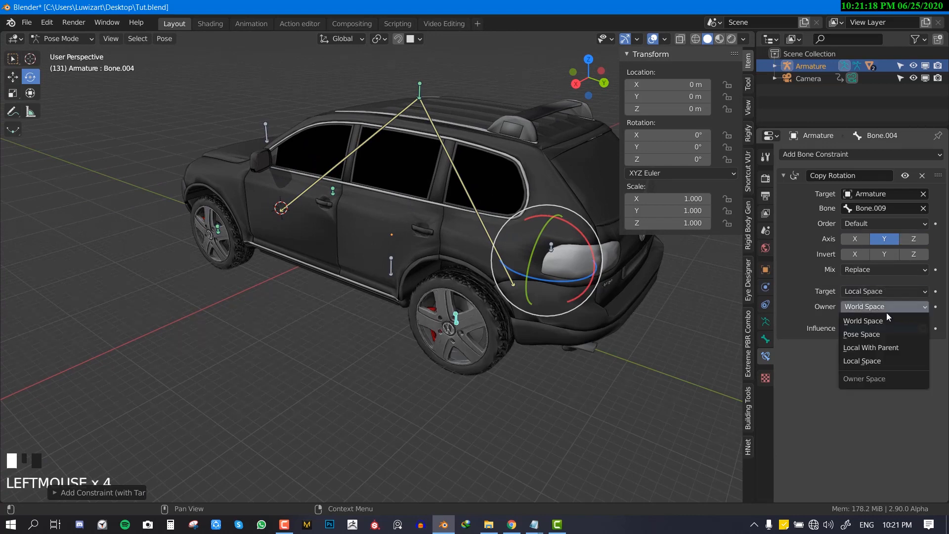
{"action": "left_click", "coordinate": [877, 363]}
Step: Add a Copy Rotation constraint to rear wheel bone Bone.003, targeting the opposite rear wheel bone Bone.004
{"action": "middle_click_drag", "start_coordinate": [526, 308], "coordinate": [422, 313], "text": "shift"}
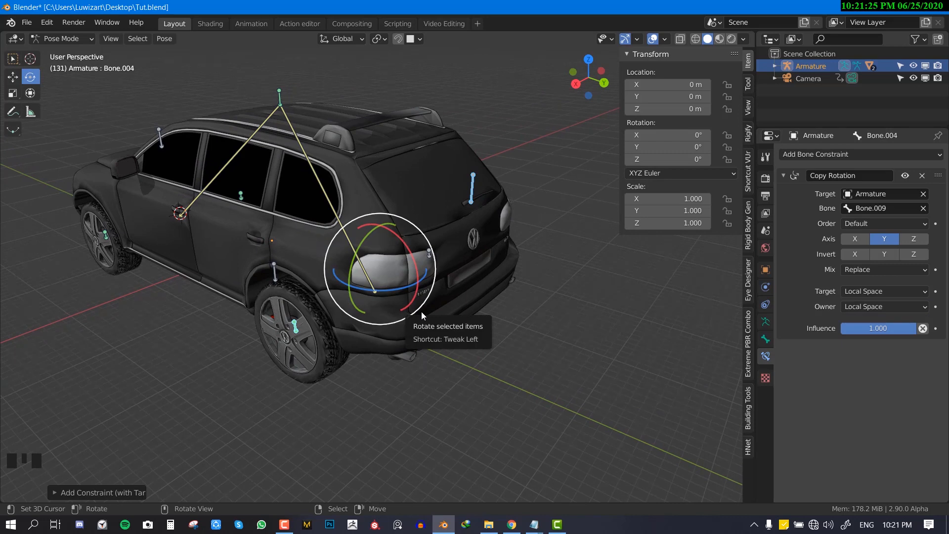
{"action": "left_click", "coordinate": [879, 293]}
{"action": "middle_click_drag", "start_coordinate": [571, 301], "coordinate": [466, 274]}
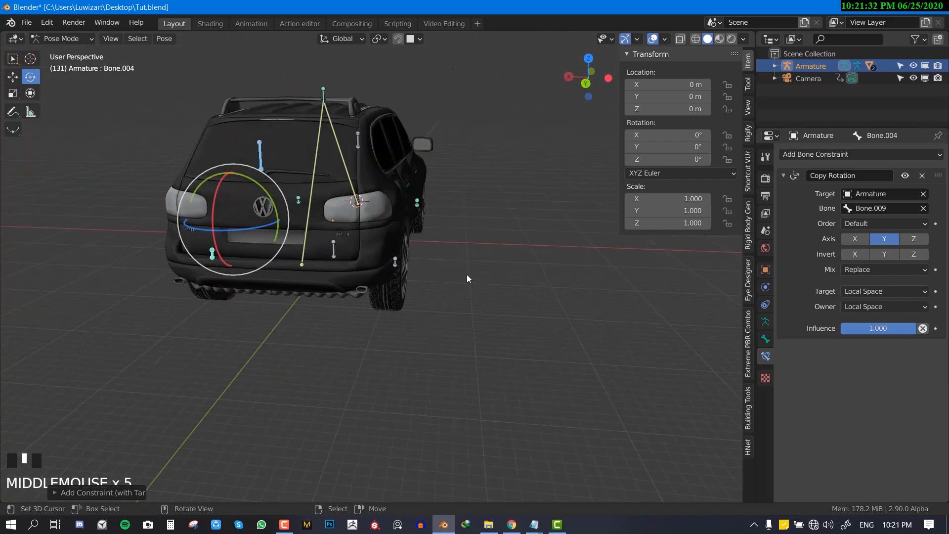
{"action": "left_click", "coordinate": [398, 260]}
{"action": "middle_click_drag", "start_coordinate": [398, 260], "coordinate": [215, 278]}
{"action": "right_click", "coordinate": [212, 259]}
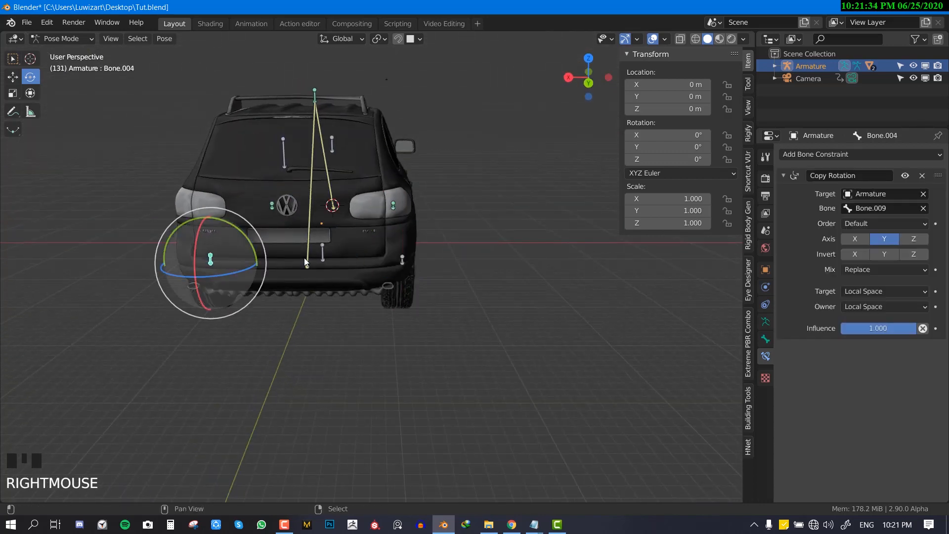
{"action": "right_click", "coordinate": [402, 262], "text": "shift"}
{"action": "key", "text": "shift+ctrl+c"}
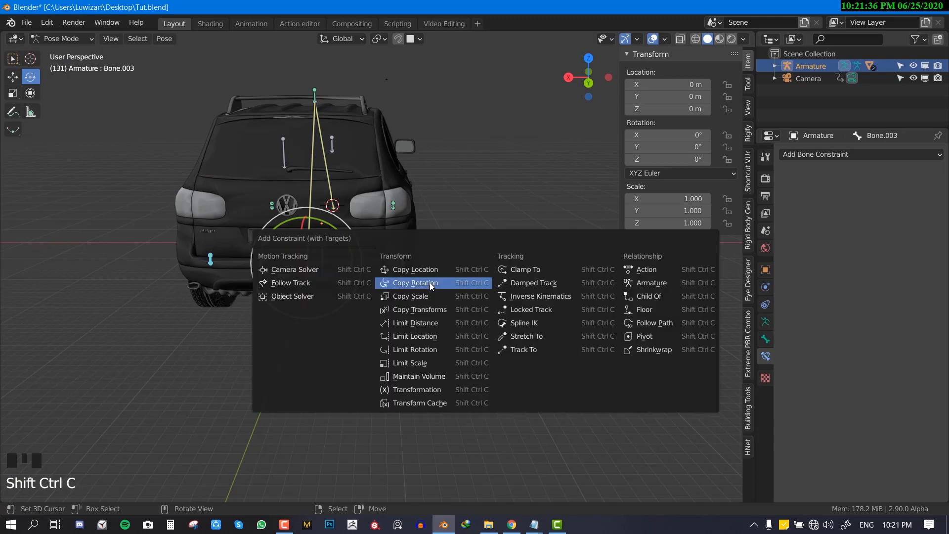
{"action": "left_click", "coordinate": [430, 282]}
Step: Set both the target and owner of Bone.003's Copy Rotation constraint to Local Space
{"action": "left_click", "coordinate": [893, 295]}
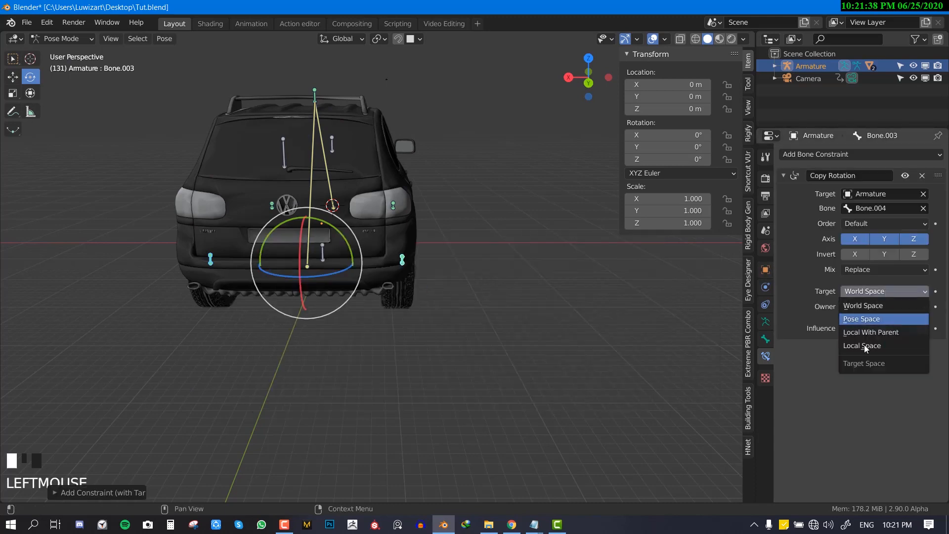
{"action": "left_click", "coordinate": [874, 346]}
{"action": "left_click", "coordinate": [882, 306]}
{"action": "left_click", "coordinate": [878, 361]}
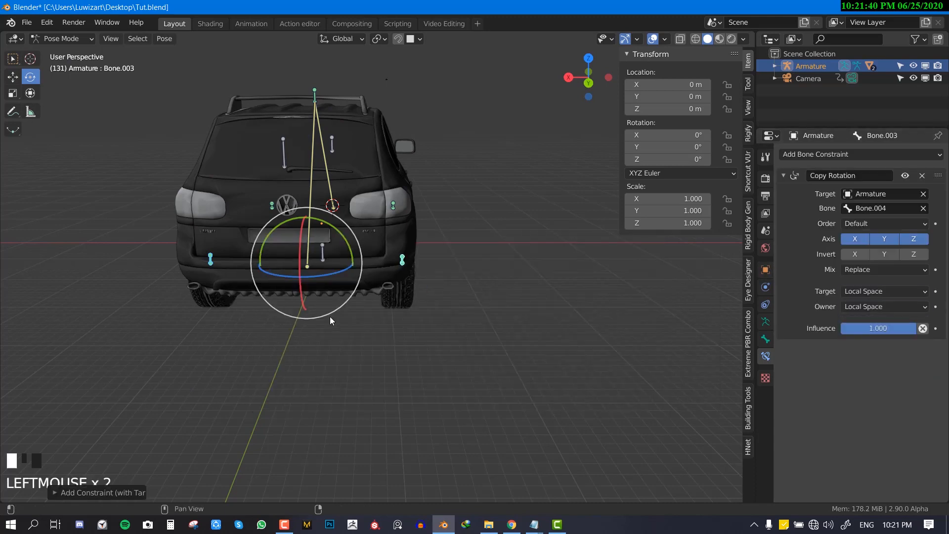
Step: Try rotating individual wheel bones to test the linked wheel rotation, cancelling each rotation
{"action": "middle_click_drag", "start_coordinate": [330, 316], "coordinate": [263, 325]}
{"action": "right_click", "coordinate": [320, 296]}
{"action": "key", "text": "r"}
{"action": "right_click", "coordinate": [454, 316]}
{"action": "right_click", "coordinate": [198, 293]}
{"action": "key", "text": "r"}
{"action": "right_click", "coordinate": [198, 300]}
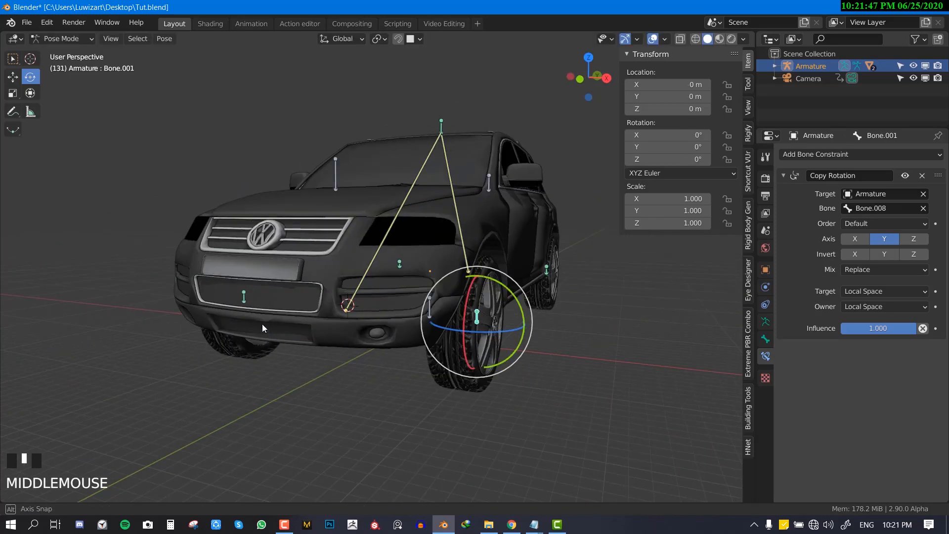
{"action": "key", "text": "r"}
{"action": "right_click", "coordinate": [476, 379]}
{"action": "middle_click_drag", "start_coordinate": [518, 360], "coordinate": [505, 363]}
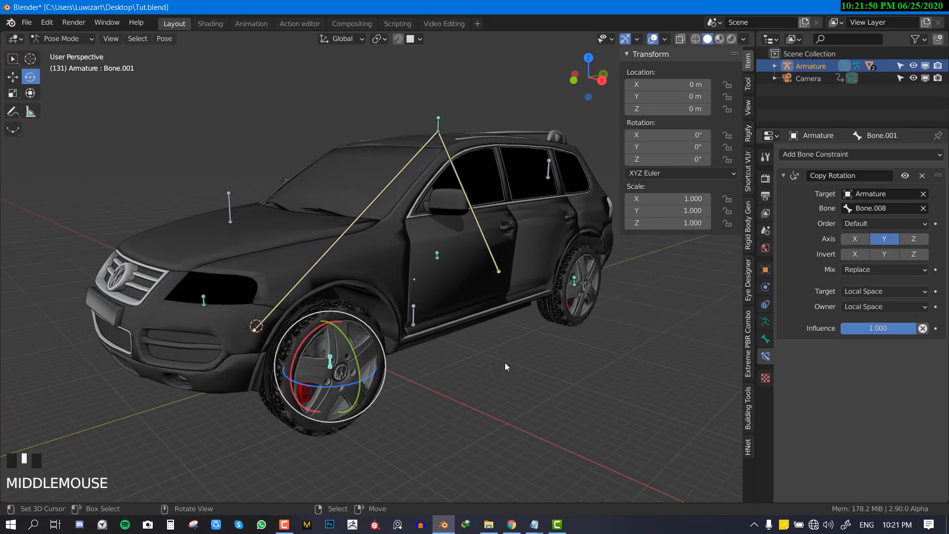
Step: Lock all location, rotation and scale channels of Bone.001 and Bone.004 together, except X rotation
{"action": "middle_click_drag", "start_coordinate": [326, 341], "coordinate": [397, 320]}
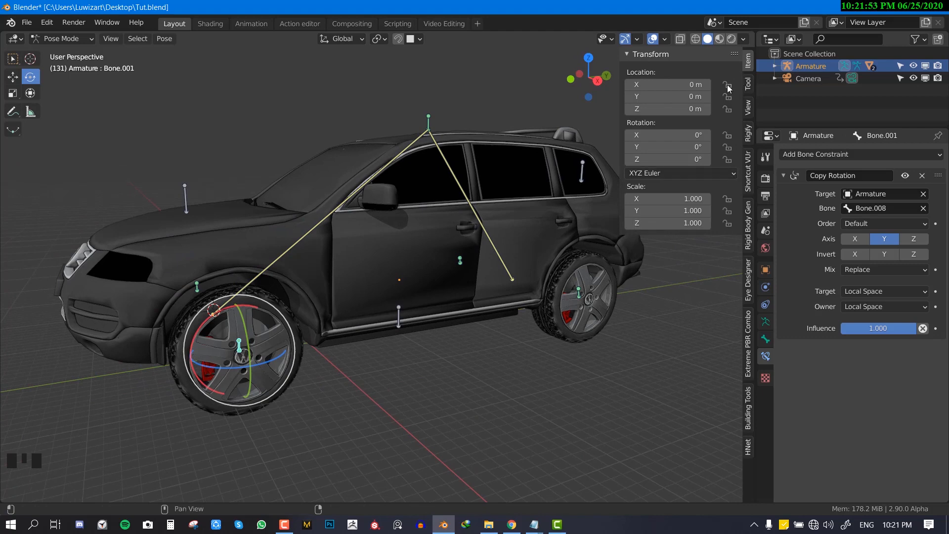
{"action": "middle_click_drag", "start_coordinate": [553, 341], "coordinate": [584, 297]}
{"action": "right_click", "coordinate": [579, 297], "text": "shift"}
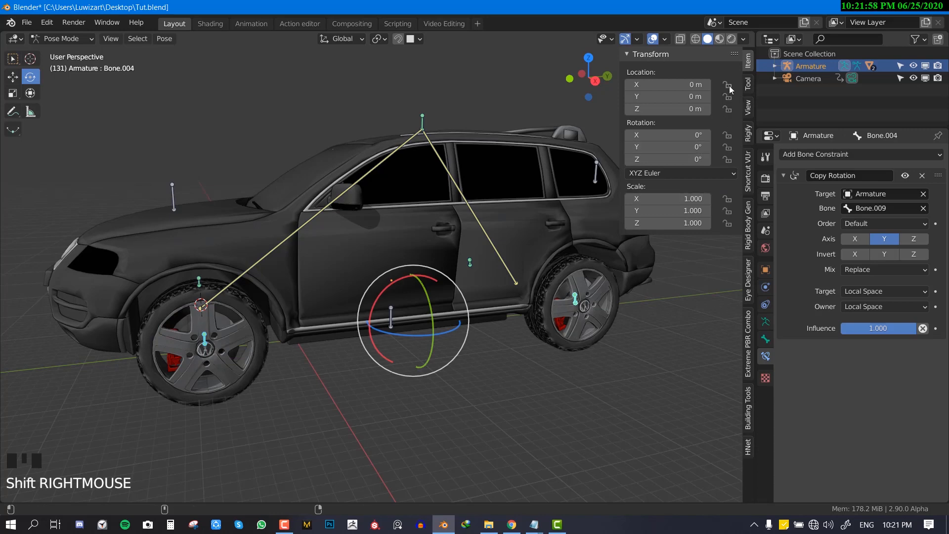
{"action": "left_click_drag", "start_coordinate": [728, 85], "coordinate": [730, 244], "text": "alt"}
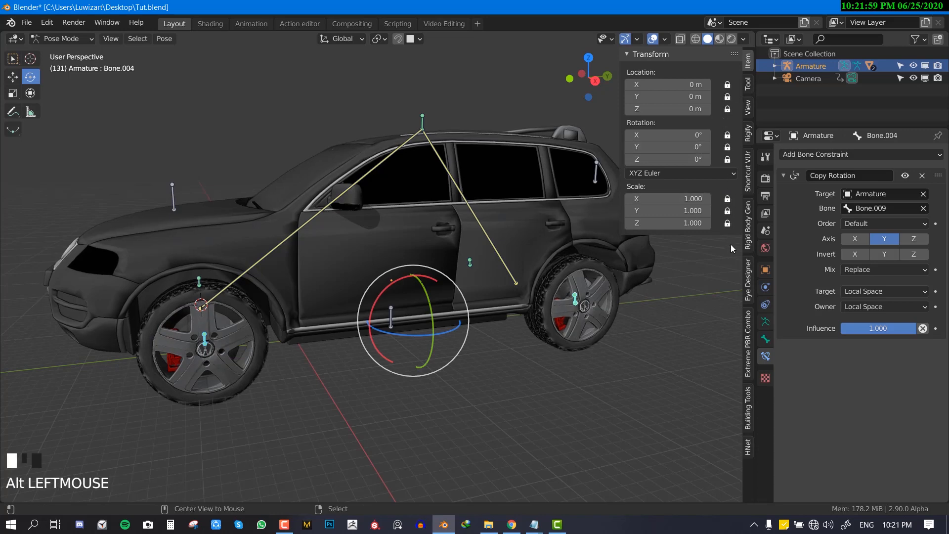
{"action": "left_click", "coordinate": [728, 135], "text": "alt"}
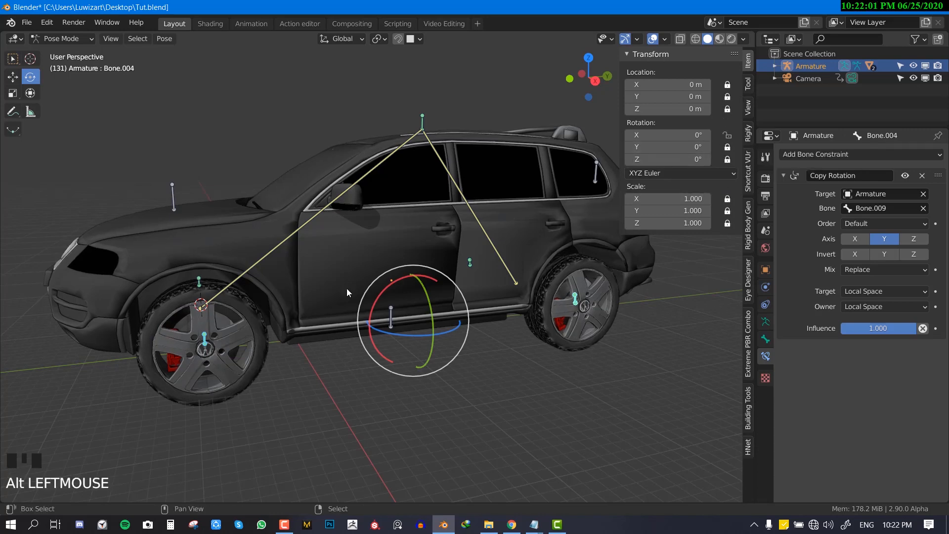
Step: Try spinning Bone.001 and Bone.004 one after the other to test the transform locks, cancelling each rotation
{"action": "middle_click_drag", "start_coordinate": [347, 292], "coordinate": [354, 277], "text": "shift"}
{"action": "right_click", "coordinate": [229, 338]}
{"action": "key", "text": "r"}
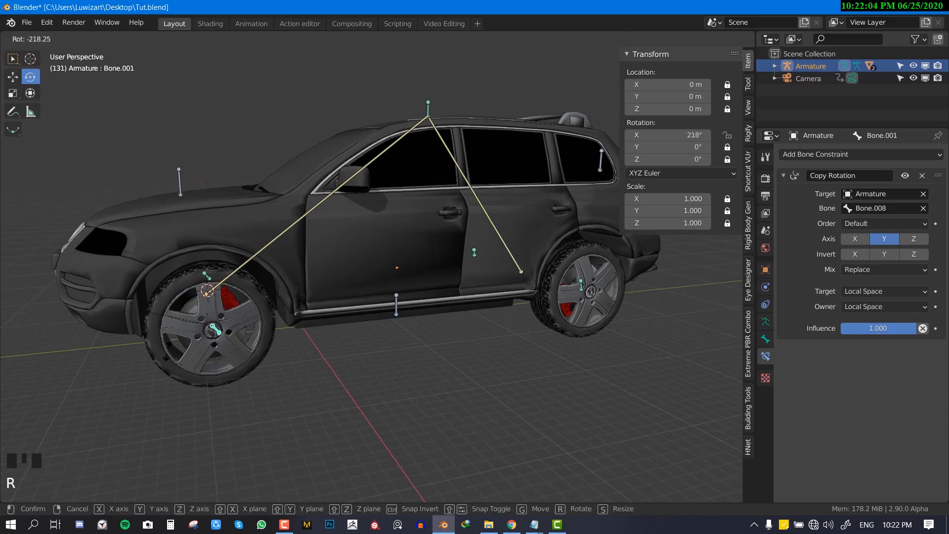
{"action": "right_click", "coordinate": [104, 239]}
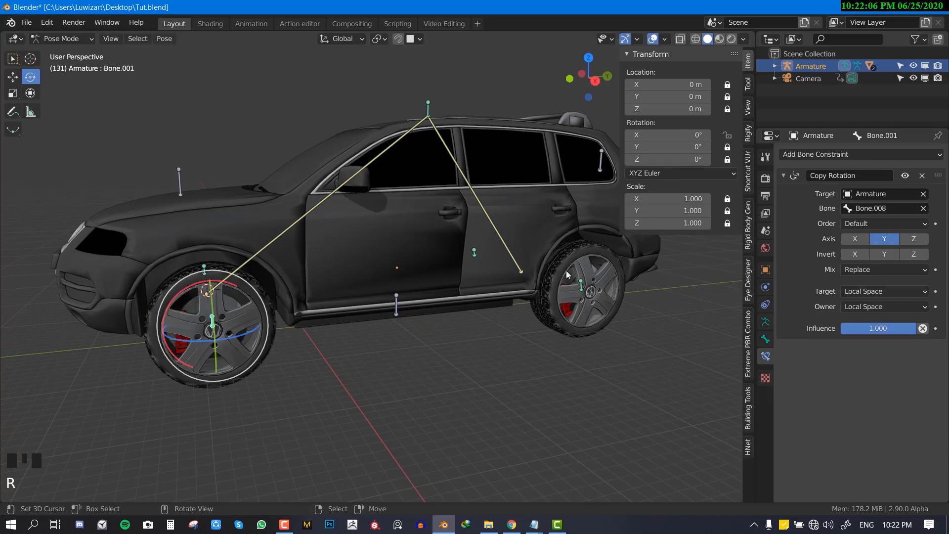
{"action": "key", "text": "r"}
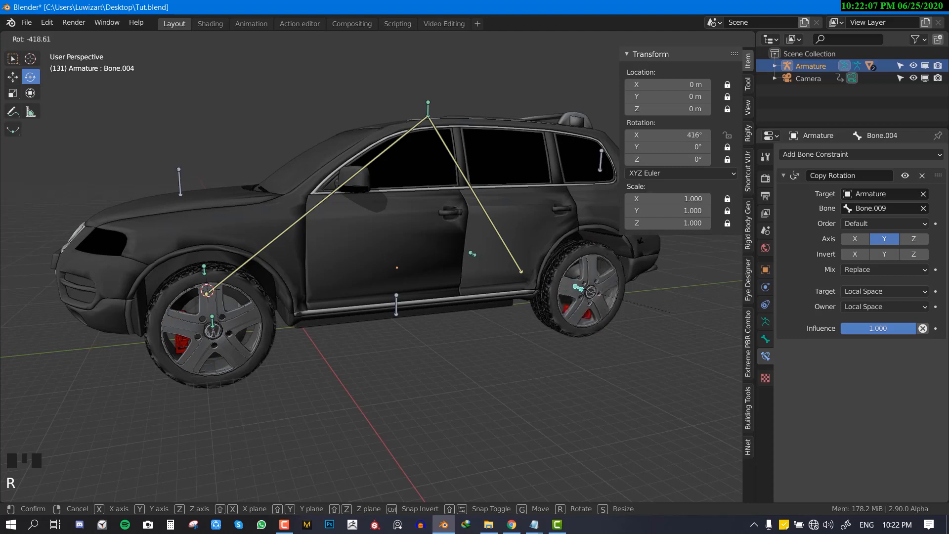
{"action": "right_click", "coordinate": [221, 279]}
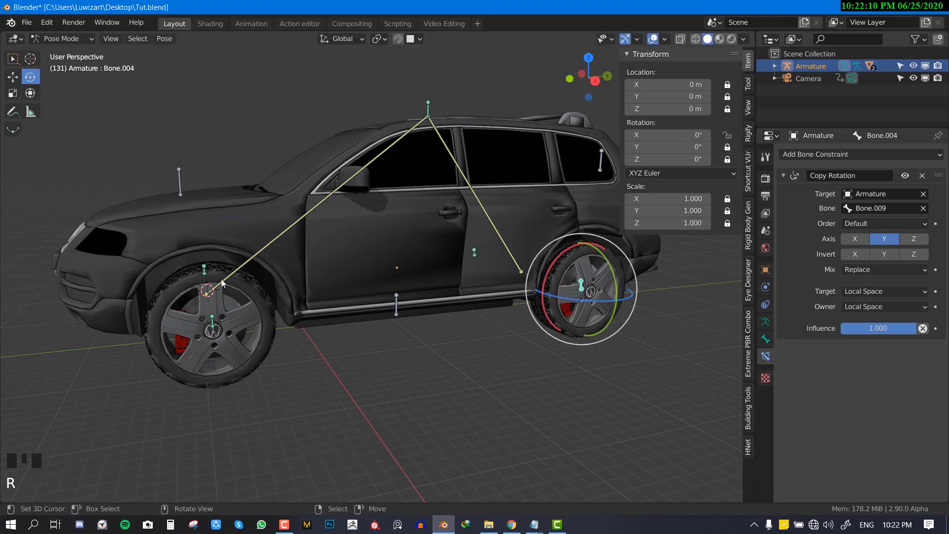
Step: Try moving the roof bone to test its limited body movement, cancelling the move
{"action": "middle_click_drag", "start_coordinate": [221, 279], "coordinate": [239, 287]}
{"action": "left_click", "coordinate": [435, 105]}
{"action": "key", "text": "g"}
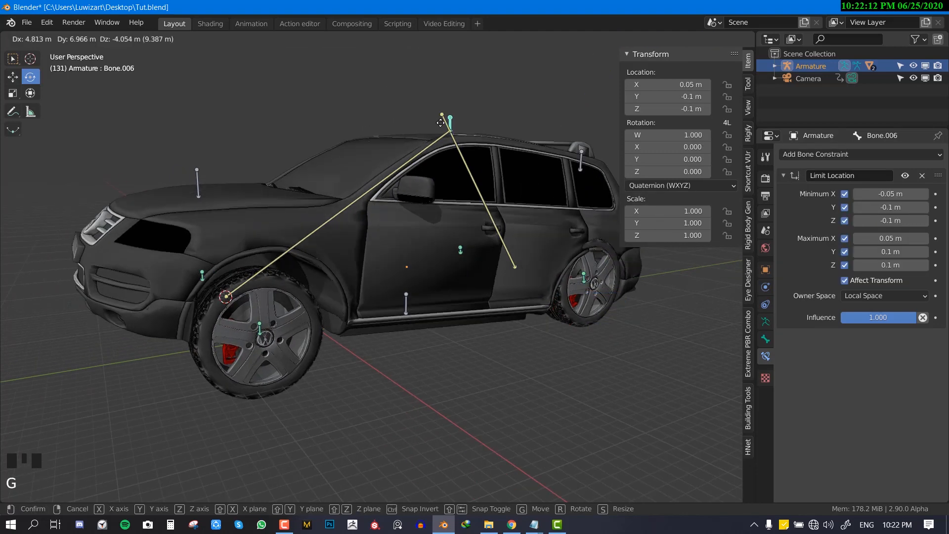
{"action": "right_click", "coordinate": [389, 199]}
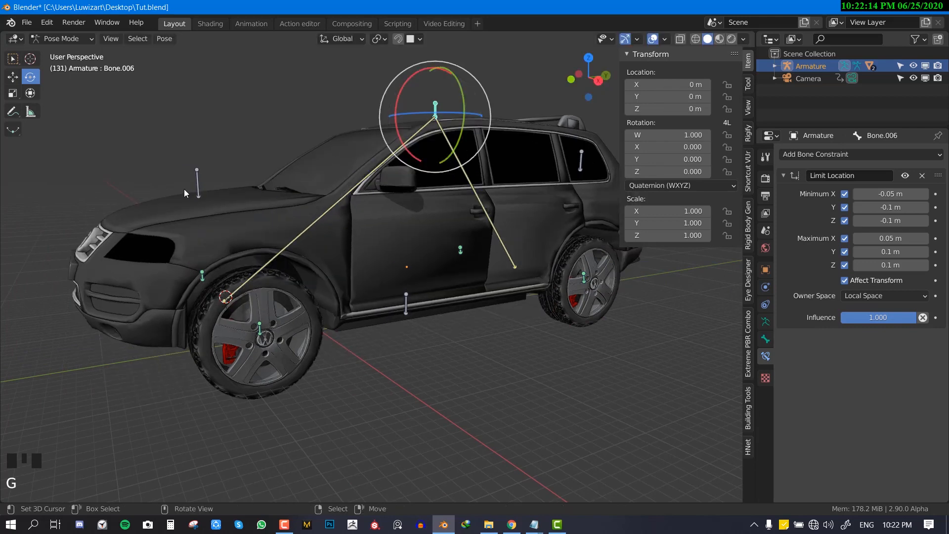
Step: In the right side view, duplicate the control bone above the rear bumper and place the copy below it at about Y 1.85 m, Z -0.317 m
{"action": "middle_click_drag", "start_coordinate": [407, 223], "coordinate": [372, 225]}
{"action": "key", "text": "KP_3"}
{"action": "middle_click_drag", "start_coordinate": [422, 241], "coordinate": [397, 256], "text": "shift"}
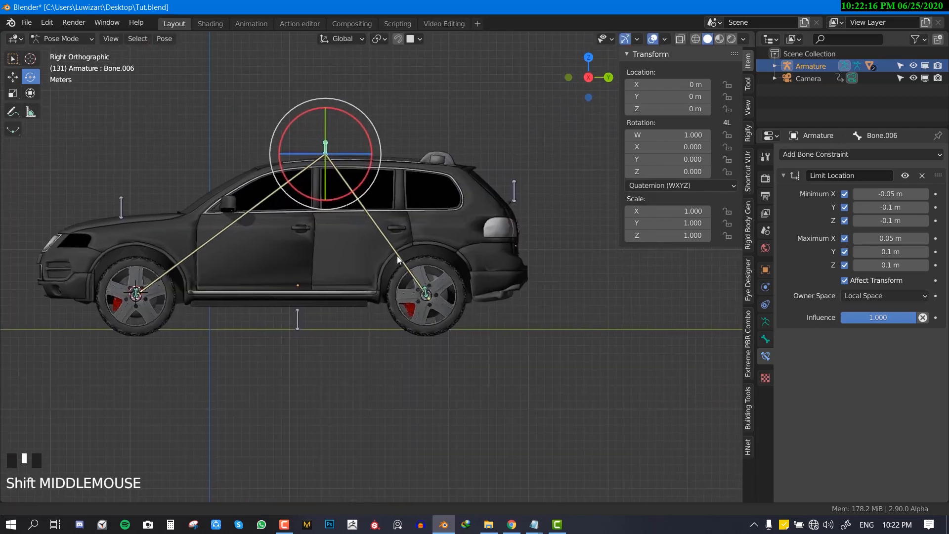
{"action": "key", "text": "alt+a"}
{"action": "middle_click_drag", "start_coordinate": [473, 226], "coordinate": [506, 276], "text": "shift"}
{"action": "right_click", "coordinate": [499, 255]}
{"action": "key", "text": "Tab"}
{"action": "key", "text": "shift+d"}
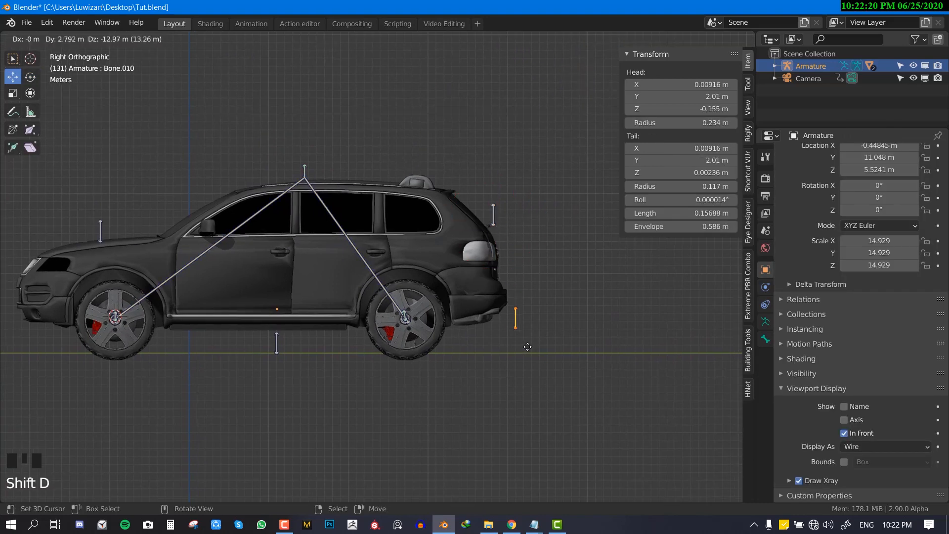
{"action": "left_click", "coordinate": [513, 361]}
{"action": "middle_click_drag", "start_coordinate": [463, 348], "coordinate": [519, 317], "text": "shift"}
{"action": "key", "text": "Tab"}
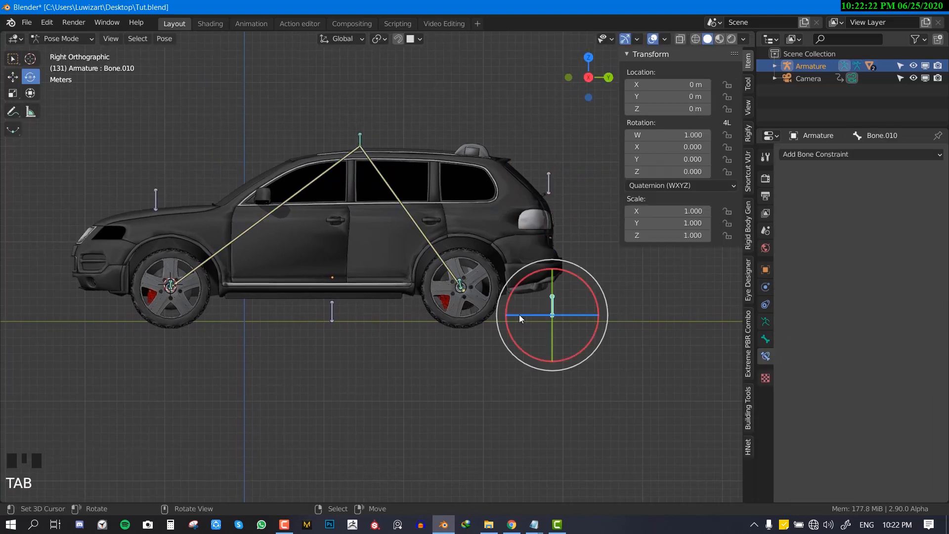
Step: Swap the two lower bones along Y, placing Bone.007 behind the rear wheel at about 1.75 m and Bone.010 under the car's middle
{"action": "key", "text": "Tab"}
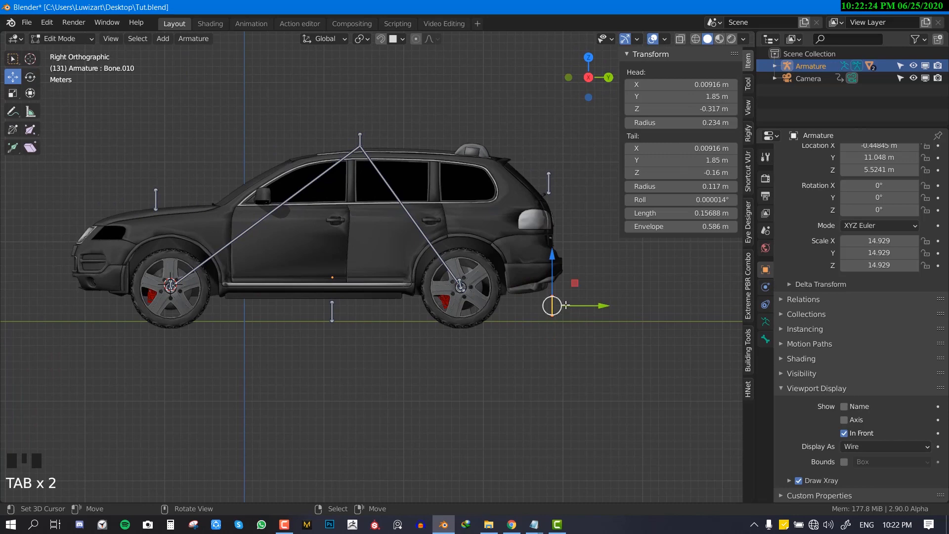
{"action": "right_click", "coordinate": [332, 312]}
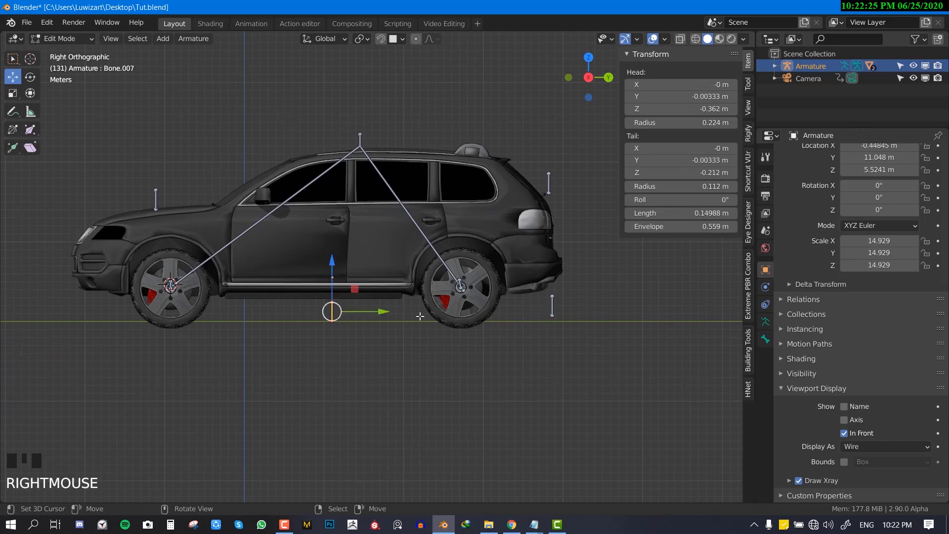
{"action": "left_click_drag", "start_coordinate": [381, 317], "coordinate": [454, 309]}
{"action": "left_click_drag", "start_coordinate": [571, 300], "coordinate": [337, 306]}
{"action": "right_click", "coordinate": [555, 303]}
{"action": "scroll", "coordinate": [388, 300], "scroll_direction": "up", "scroll_amount": 1}
{"action": "key", "text": "Tab"}
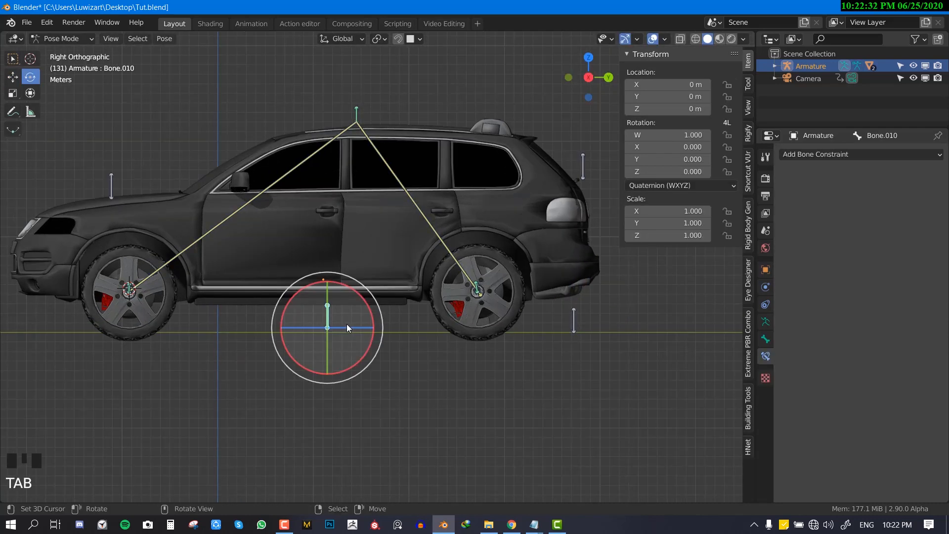
Step: Try moving Bone.010 and Bone.007 in Pose Mode, cancelling each move
{"action": "key", "text": "g"}
{"action": "right_click", "coordinate": [595, 330]}
{"action": "right_click", "coordinate": [575, 327]}
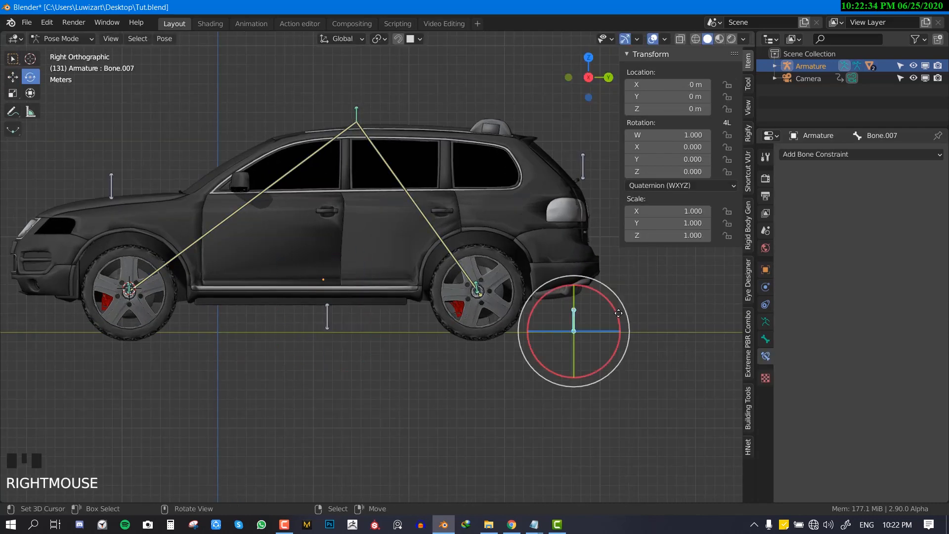
{"action": "key", "text": "g"}
{"action": "right_click", "coordinate": [559, 325]}
Step: Shift Bone.007 slightly forward along Y in Edit Mode, closer to the rear wheel
{"action": "key", "text": "Tab"}
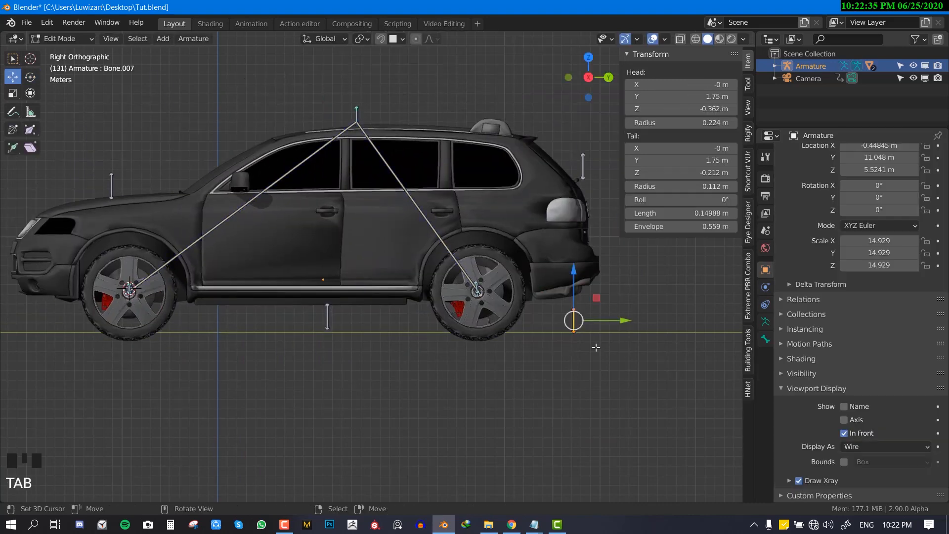
{"action": "left_click_drag", "start_coordinate": [628, 322], "coordinate": [603, 322]}
{"action": "key", "text": "Tab"}
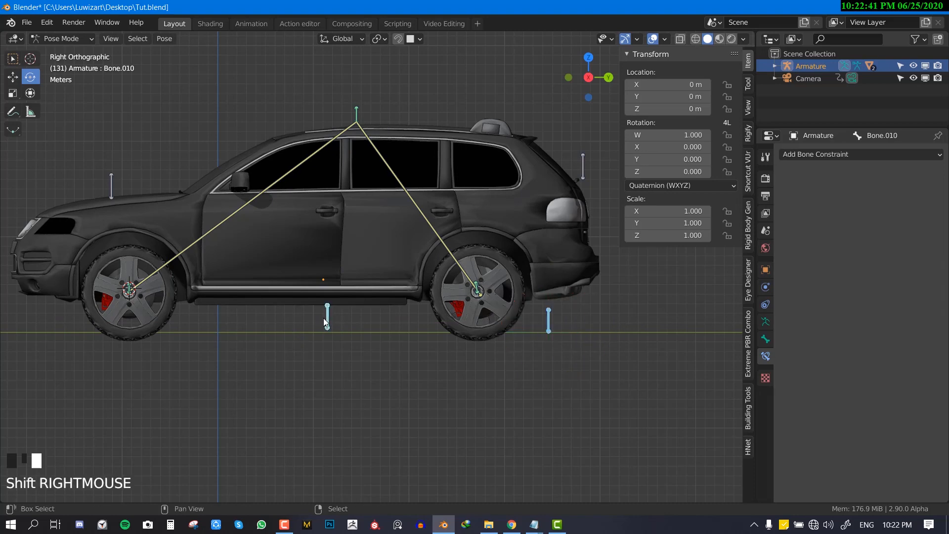
Step: Parent Bone.007 to Bone.010 with Keep Offset
{"action": "key", "text": "Tab"}
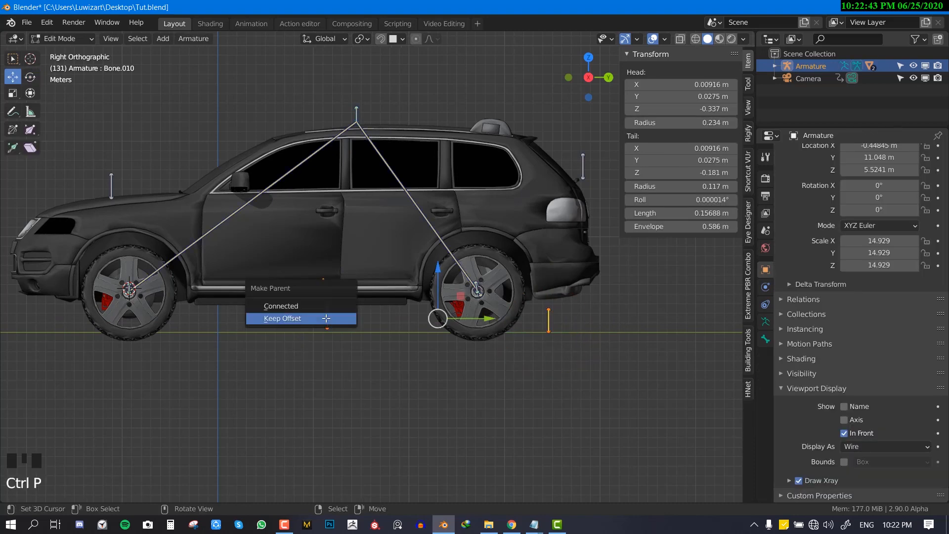
{"action": "left_click", "coordinate": [326, 319]}
{"action": "key", "text": "Tab"}
Step: Try moving Bone.010 and Bone.007 one after the other to test the new parenting, cancelling each move
{"action": "right_click", "coordinate": [322, 319]}
{"action": "key", "text": "g"}
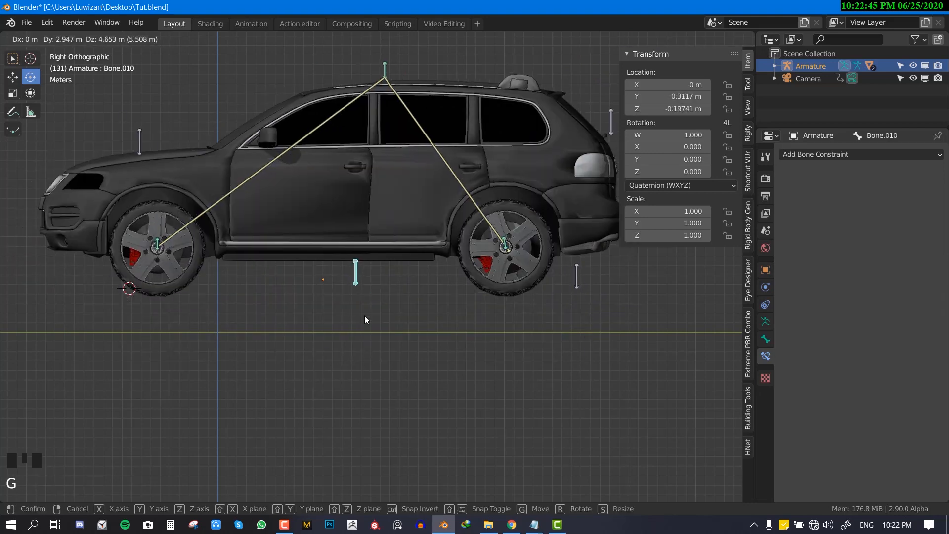
{"action": "right_click", "coordinate": [328, 327]}
{"action": "right_click", "coordinate": [548, 327]}
{"action": "key", "text": "g"}
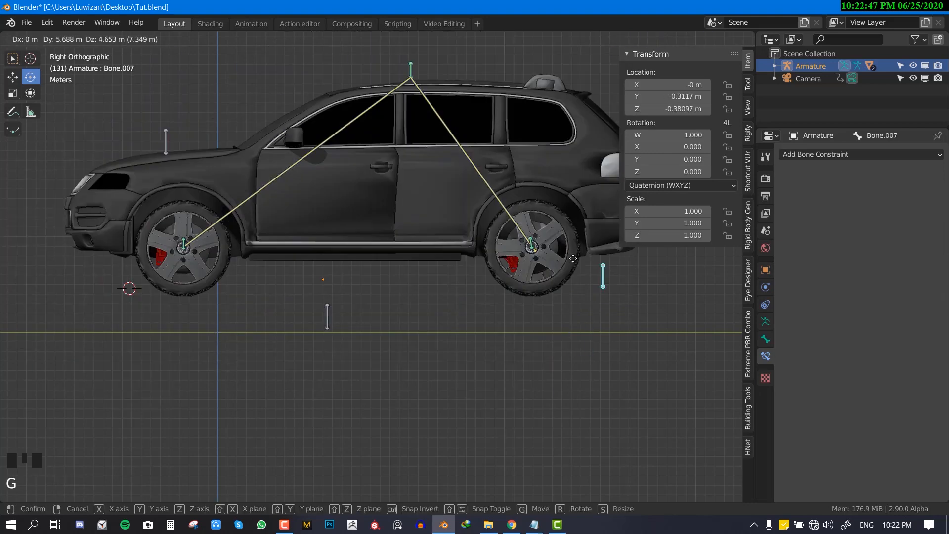
{"action": "right_click", "coordinate": [552, 324]}
Step: Try turning the whole car about the global Z axis with Bone.010, and clear the pose transforms
{"action": "scroll", "coordinate": [581, 323], "scroll_direction": "down", "scroll_amount": 2}
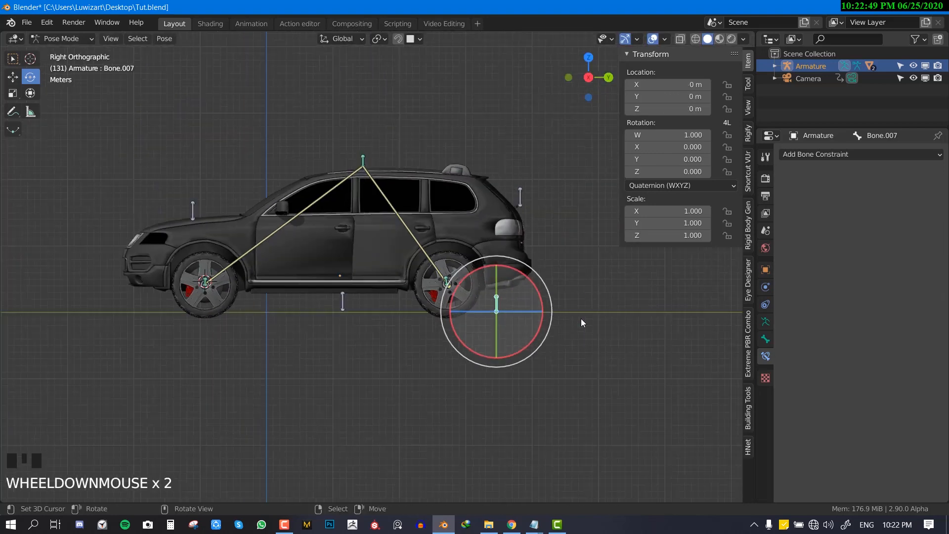
{"action": "middle_click_drag", "start_coordinate": [446, 323], "coordinate": [500, 351]}
{"action": "left_click_drag", "start_coordinate": [500, 351], "coordinate": [516, 357]}
{"action": "right_click", "coordinate": [340, 326]}
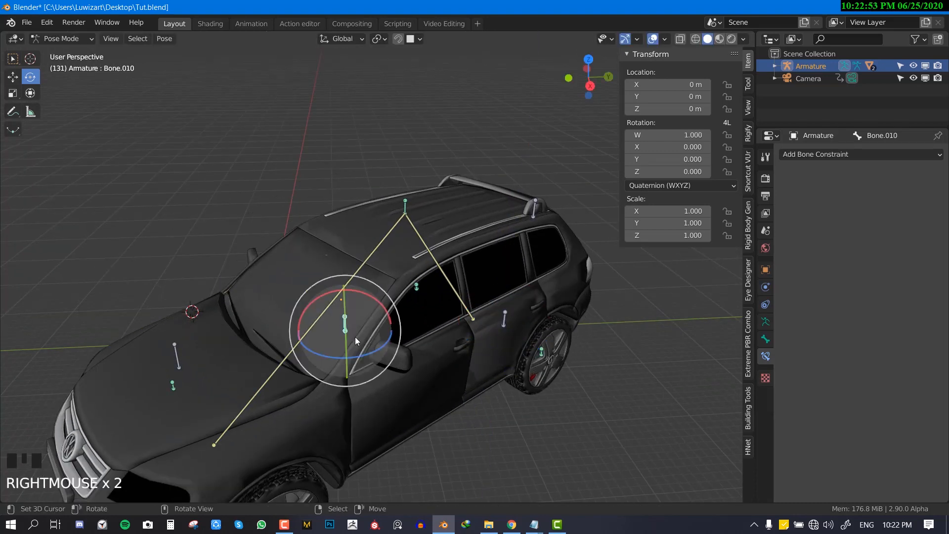
{"action": "left_click_drag", "start_coordinate": [332, 357], "coordinate": [372, 355]}
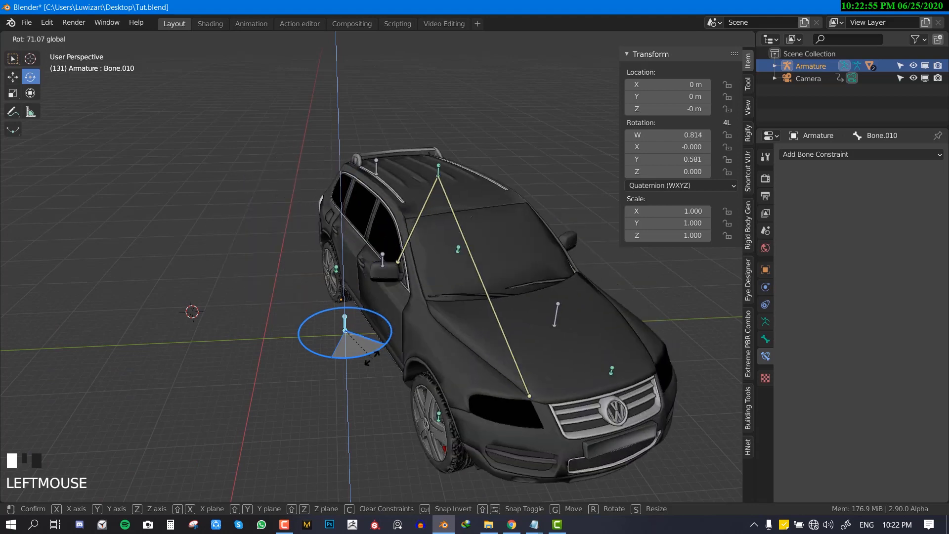
{"action": "key", "text": "alt+r"}
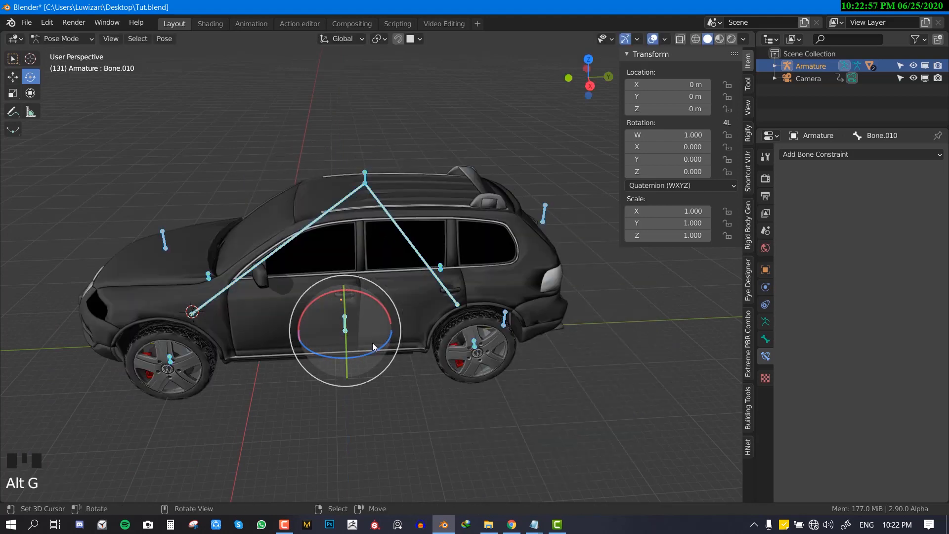
Step: Try moving the roof bone in the right side view to test the suspension motion, cancelling the move
{"action": "key", "text": "KP_3"}
{"action": "right_click", "coordinate": [361, 155]}
{"action": "scroll", "coordinate": [361, 155], "scroll_direction": "up", "scroll_amount": 2}
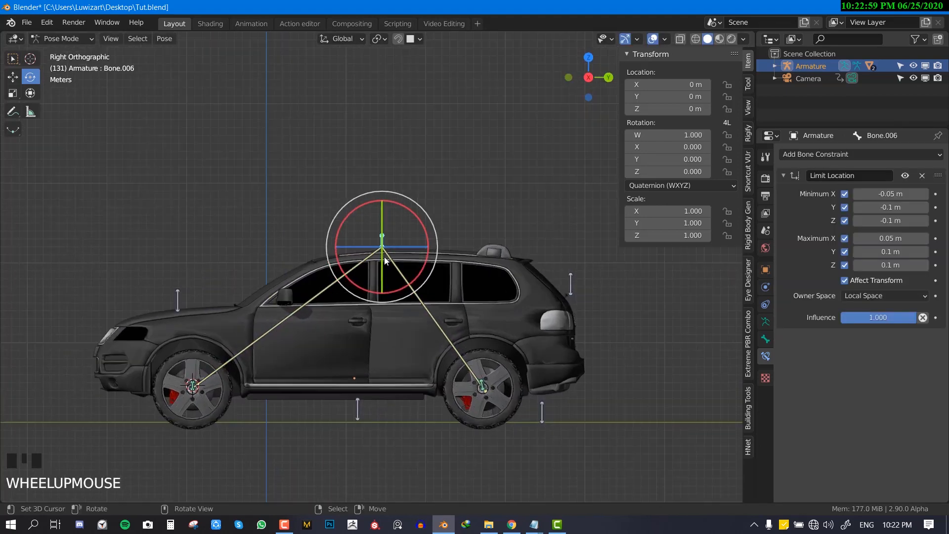
{"action": "key", "text": "g"}
{"action": "right_click", "coordinate": [387, 236]}
Step: Try spinning the front wheel bone Bone.001 to test its rotation, cancelling it
{"action": "middle_click_drag", "start_coordinate": [367, 321], "coordinate": [220, 355]}
{"action": "right_click", "coordinate": [241, 359]}
{"action": "key", "text": "r"}
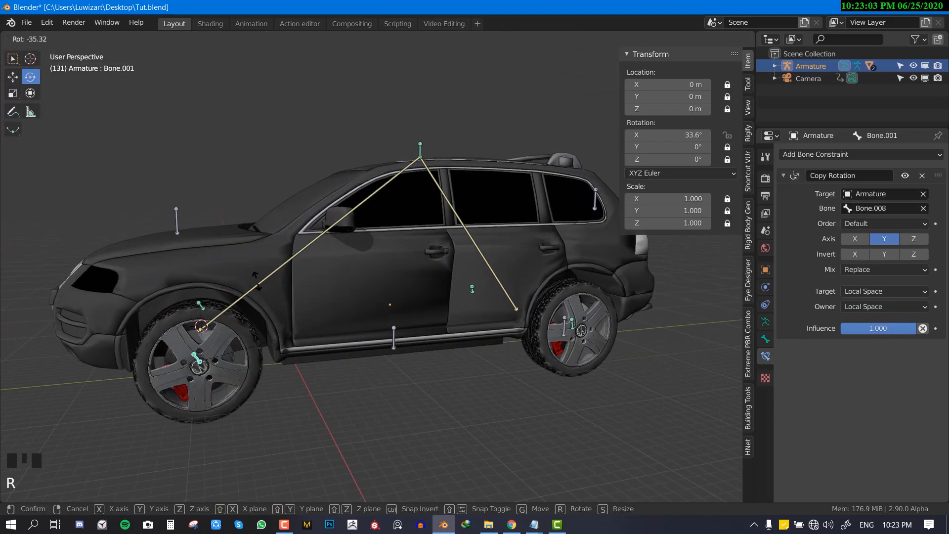
{"action": "right_click", "coordinate": [292, 358]}
Step: Try rotating the control bones above the hood and the rear bumper, Bone.008 and Bone.009, cancelling each rotation
{"action": "right_click", "coordinate": [175, 224]}
{"action": "key", "text": "r"}
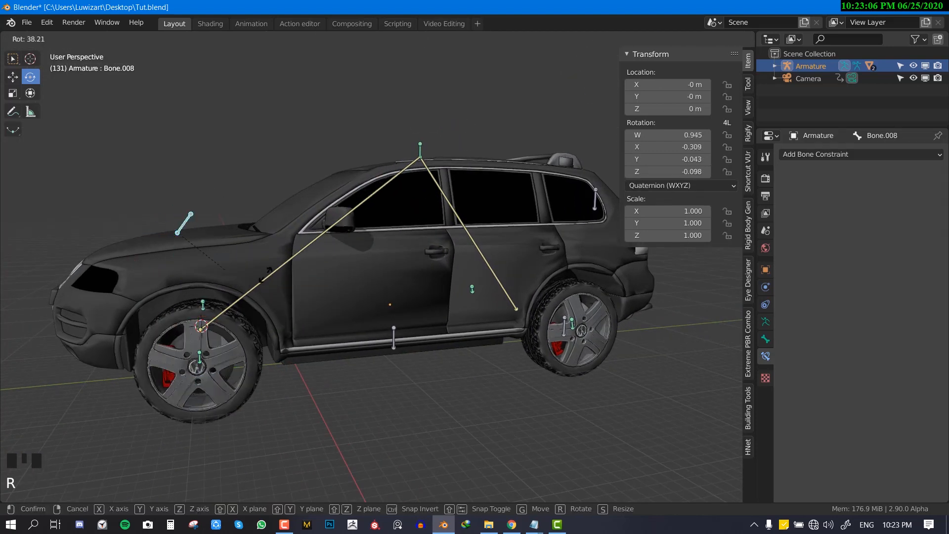
{"action": "right_click", "coordinate": [296, 210]}
{"action": "middle_click_drag", "start_coordinate": [541, 196], "coordinate": [491, 200], "text": "shift"}
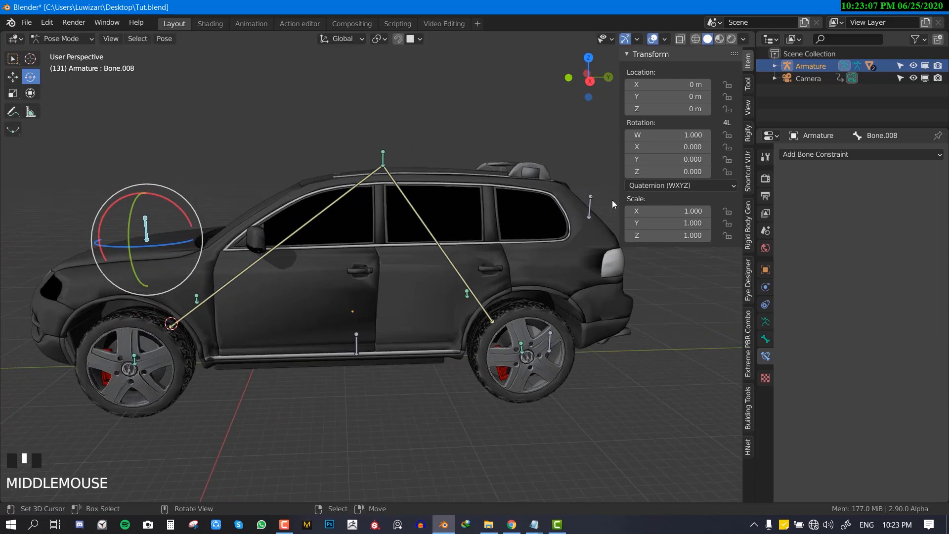
{"action": "right_click", "coordinate": [592, 203]}
{"action": "key", "text": "r"}
{"action": "right_click", "coordinate": [577, 260]}
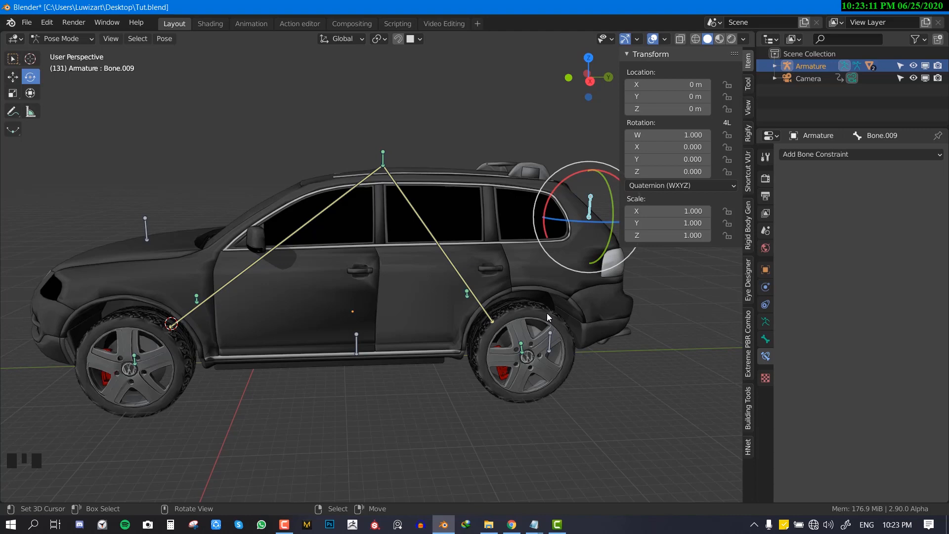
Step: Hide the transform sidebar and bring the whole car into view
{"action": "middle_click_drag", "start_coordinate": [490, 347], "coordinate": [463, 360]}
{"action": "scroll", "coordinate": [553, 343], "scroll_direction": "down", "scroll_amount": 3}
{"action": "key", "text": "n"}
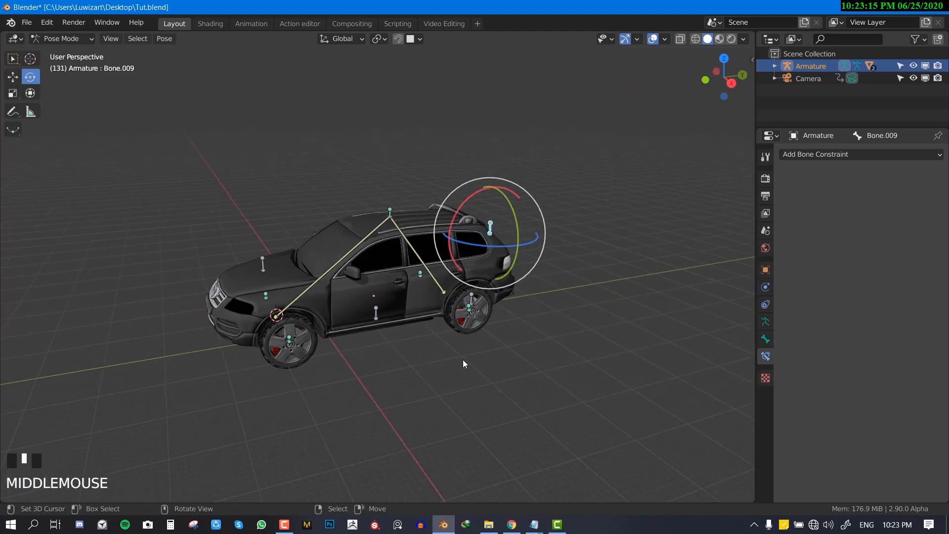
Step: Switch to the Move tool, try moving the whole car with Bone.010, and clear the bones' location
{"action": "middle_click_drag", "start_coordinate": [365, 335], "coordinate": [423, 251], "text": "shift"}
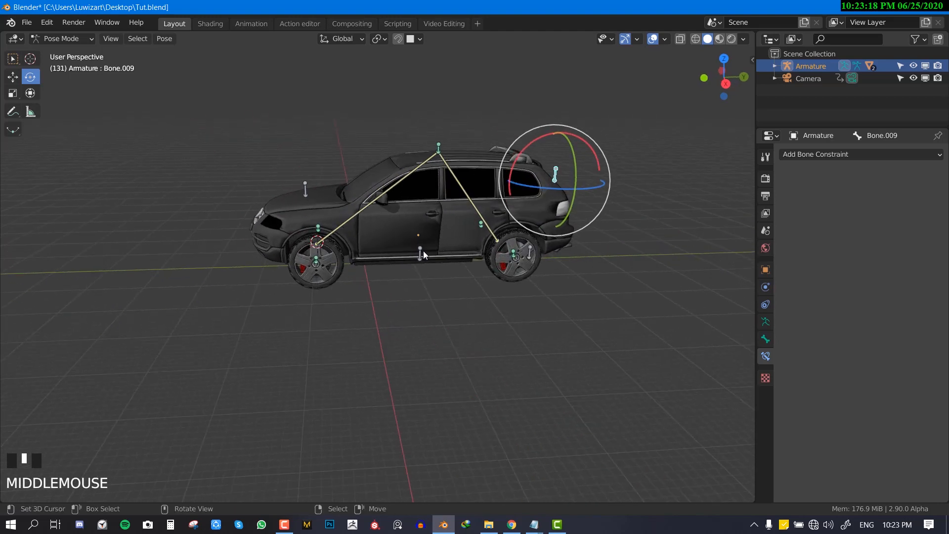
{"action": "key", "text": "space"}
{"action": "key", "text": "g"}
{"action": "left_click_drag", "start_coordinate": [457, 248], "coordinate": [366, 284]}
{"action": "middle_click_drag", "start_coordinate": [274, 317], "coordinate": [330, 339]}
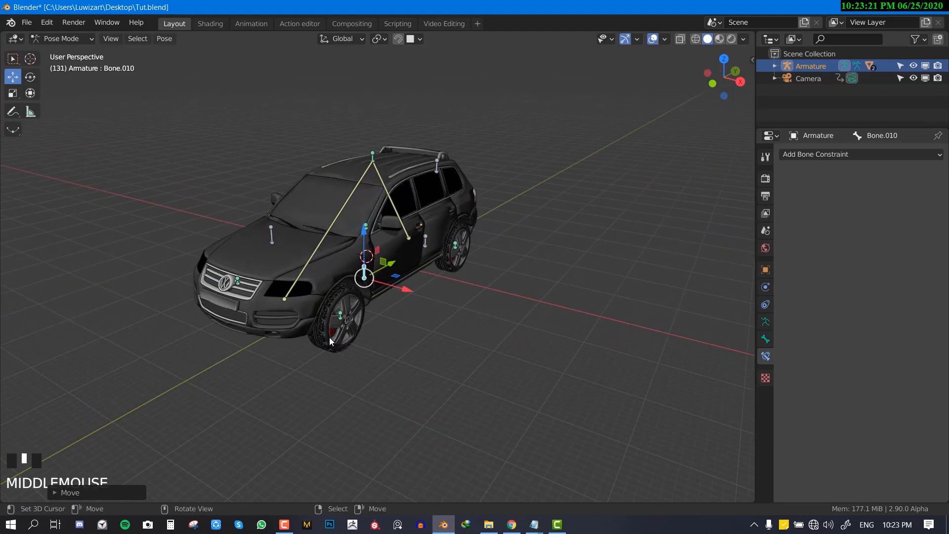
{"action": "key", "text": "alt+g"}
{"action": "middle_click_drag", "start_coordinate": [392, 339], "coordinate": [326, 341]}
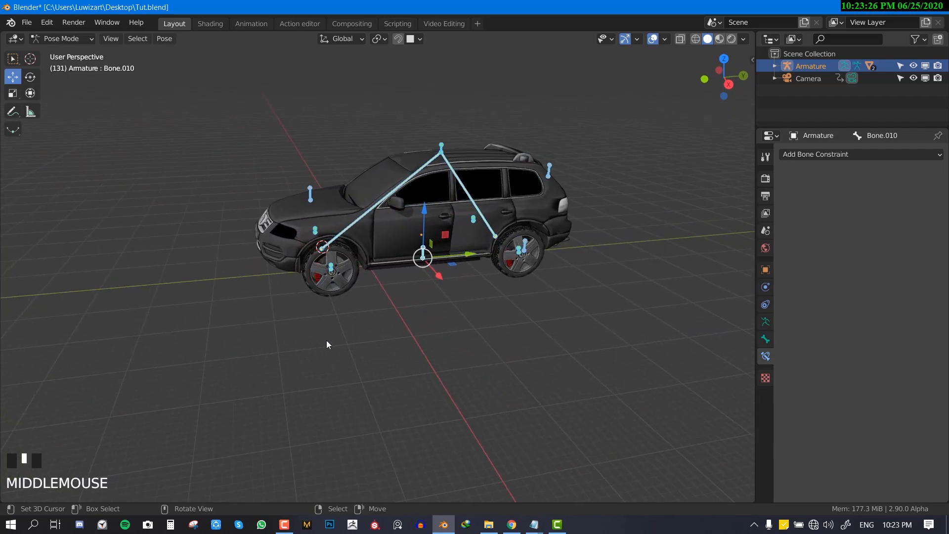
{"action": "middle_click_drag", "start_coordinate": [497, 241], "coordinate": [433, 316]}
{"action": "scroll", "coordinate": [491, 257], "scroll_direction": "up", "scroll_amount": 2}
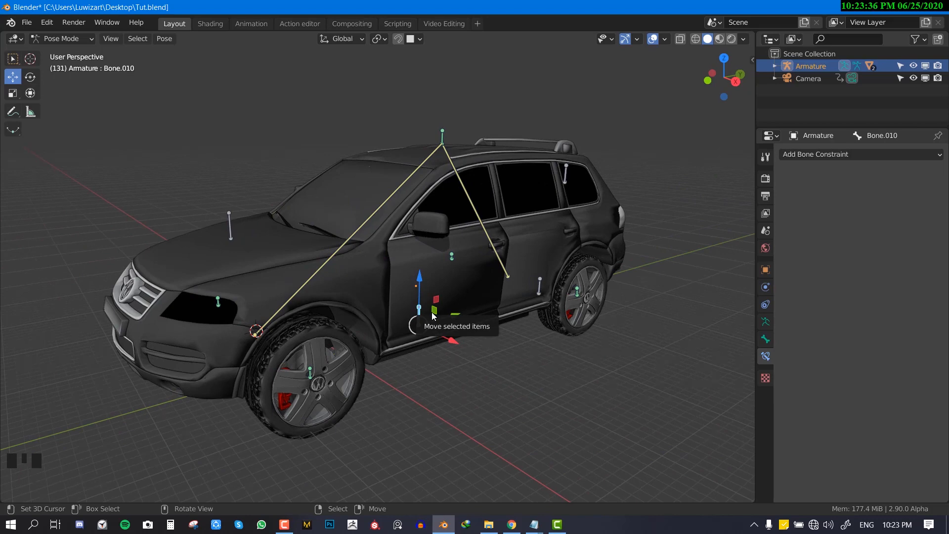
{"action": "middle_click_drag", "start_coordinate": [432, 317], "coordinate": [396, 332]}
{"action": "scroll", "coordinate": [423, 339], "scroll_direction": "up", "scroll_amount": 2}
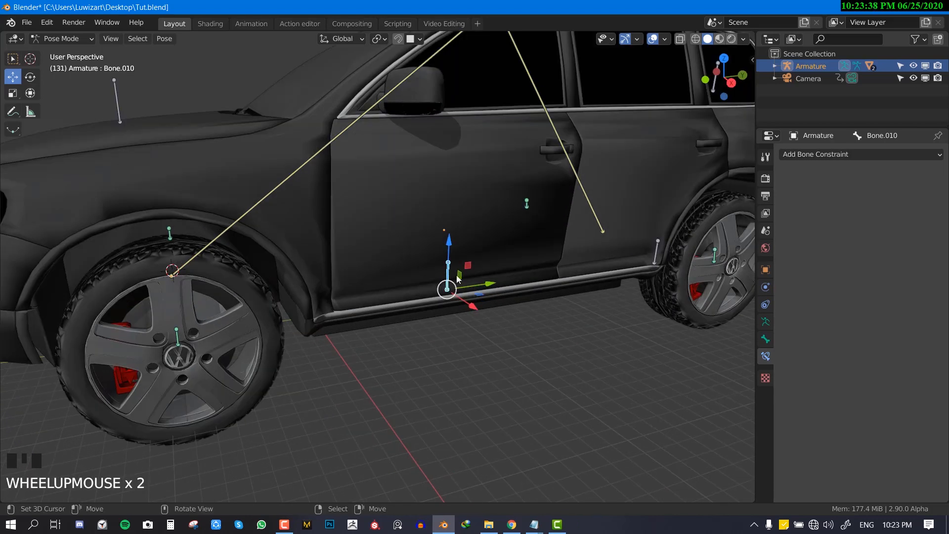
{"action": "scroll", "coordinate": [458, 275], "scroll_direction": "down", "scroll_amount": 2}
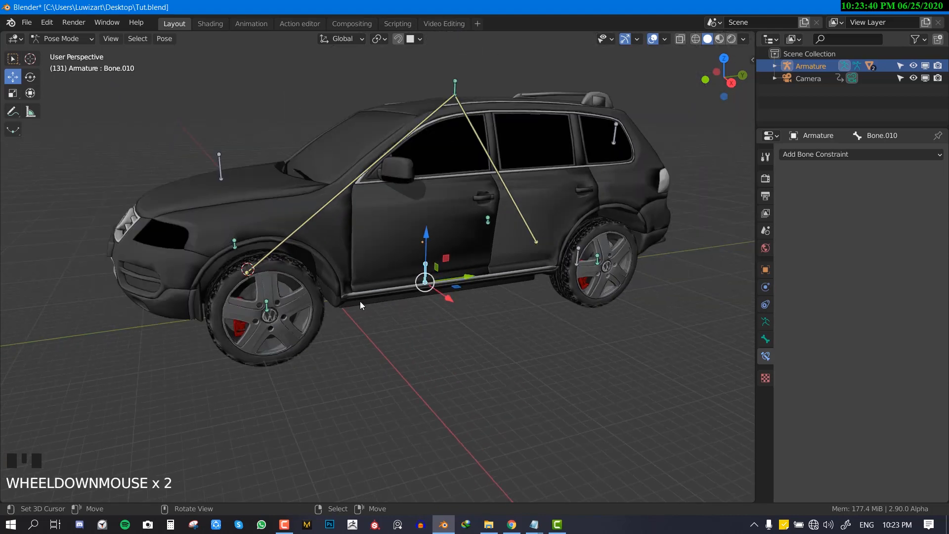
Step: Switch to the right side view, split the 3D viewport horizontally and change the lower area to a Timeline editor
{"action": "key", "text": "KP_1"}
{"action": "key", "text": "KP_3"}
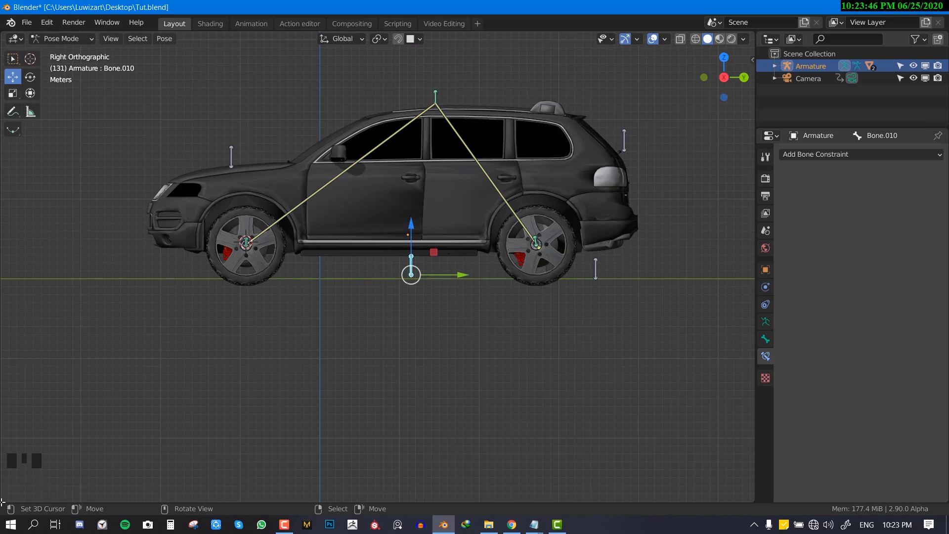
{"action": "left_click_drag", "start_coordinate": [4, 500], "coordinate": [26, 379]}
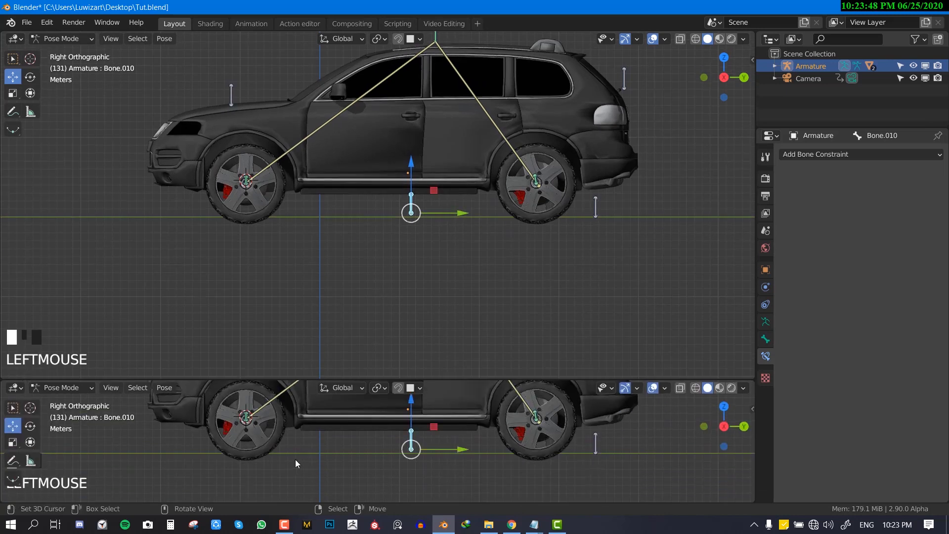
{"action": "left_click", "coordinate": [15, 387]}
{"action": "left_click", "coordinate": [14, 388]}
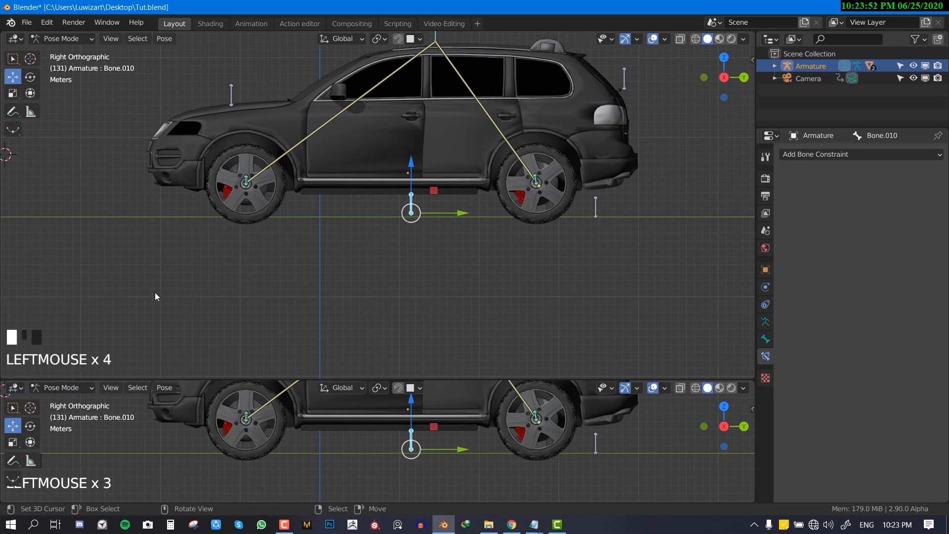
{"action": "left_click", "coordinate": [15, 389]}
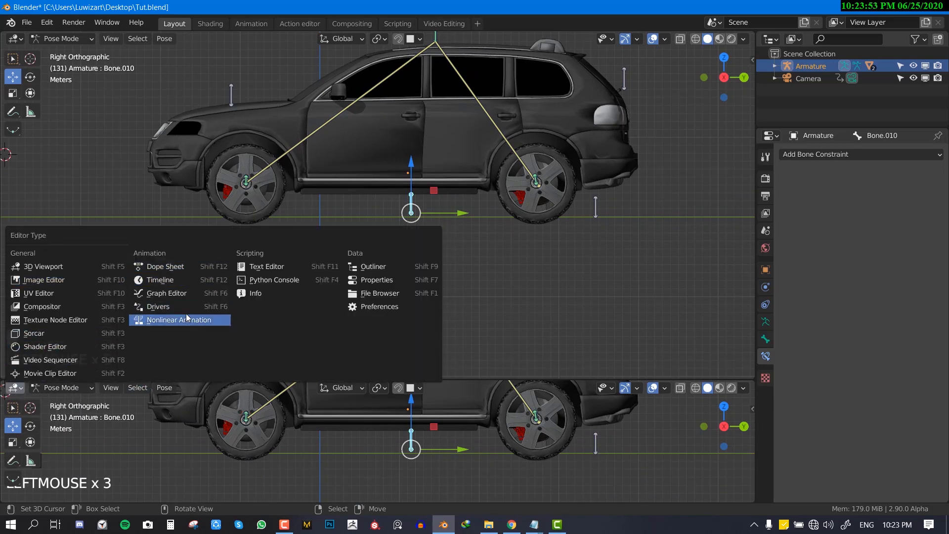
{"action": "left_click", "coordinate": [198, 286]}
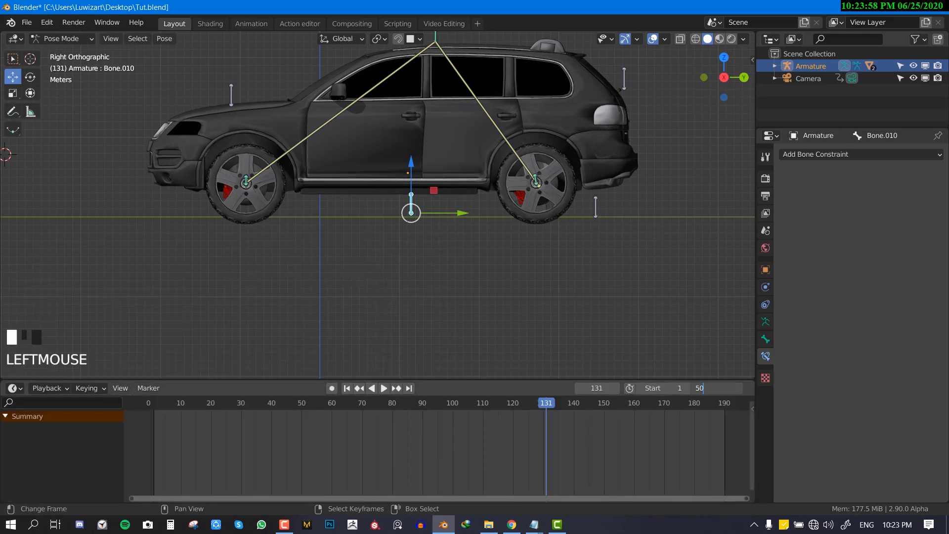
Step: Set the timeline's end frame to 50 and keyframe Bone.010 near the start and at frame 50, moving the car forward along Y
{"action": "key", "text": "Return"}
{"action": "scroll", "coordinate": [464, 220], "scroll_direction": "up", "scroll_amount": 1}
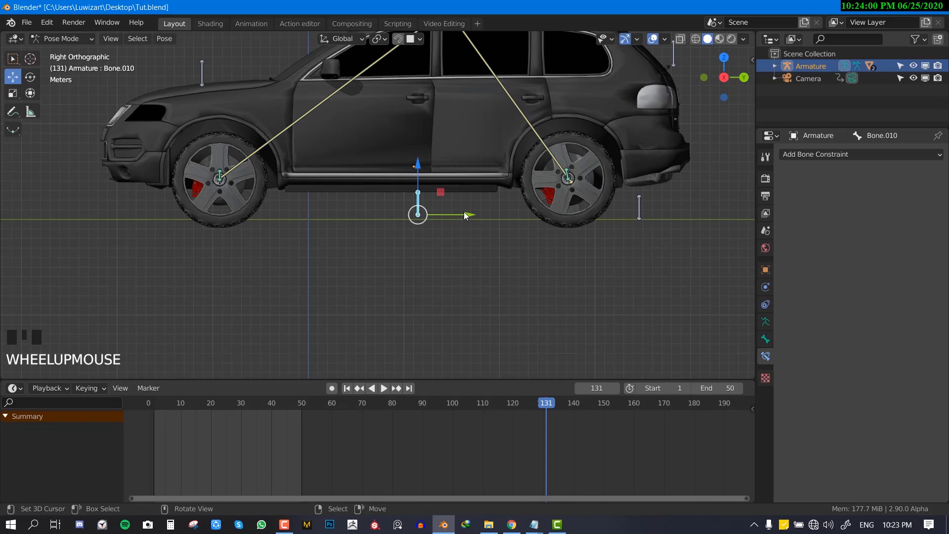
{"action": "left_click_drag", "start_coordinate": [467, 214], "coordinate": [356, 216]}
{"action": "left_click", "coordinate": [156, 440]}
{"action": "left_click", "coordinate": [303, 426]}
{"action": "scroll", "coordinate": [363, 211], "scroll_direction": "down", "scroll_amount": 2}
{"action": "middle_click_drag", "start_coordinate": [363, 211], "coordinate": [487, 269], "text": "shift"}
Step: Play back the car's forward movement, stop the playback and return to frame 1
{"action": "key", "text": "shift+space"}
{"action": "scroll", "coordinate": [497, 261], "scroll_direction": "up", "scroll_amount": 2}
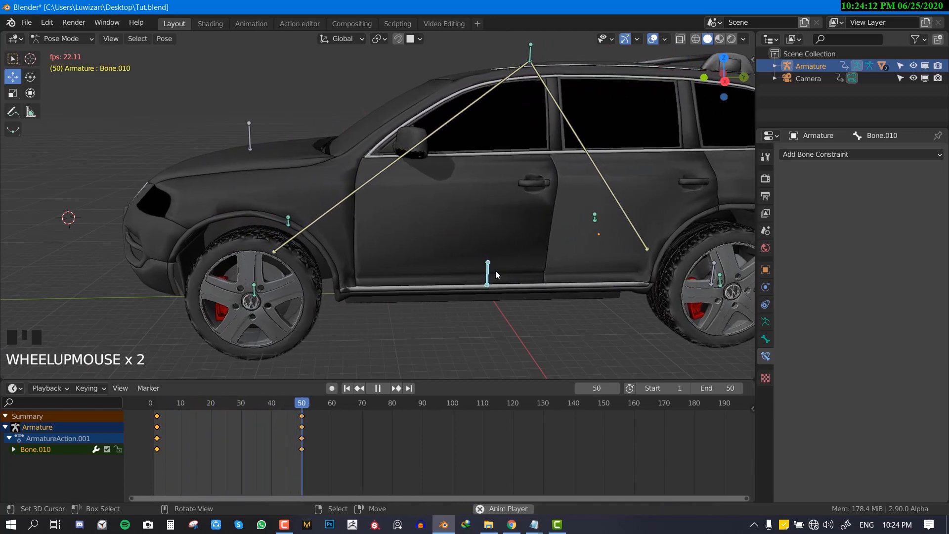
{"action": "scroll", "coordinate": [496, 275], "scroll_direction": "down", "scroll_amount": 4}
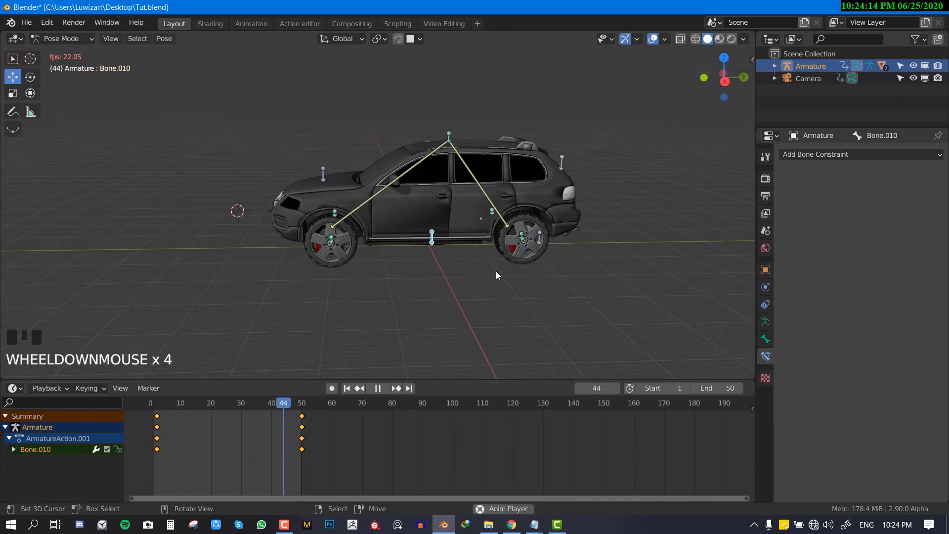
{"action": "scroll", "coordinate": [499, 272], "scroll_direction": "up", "scroll_amount": 1}
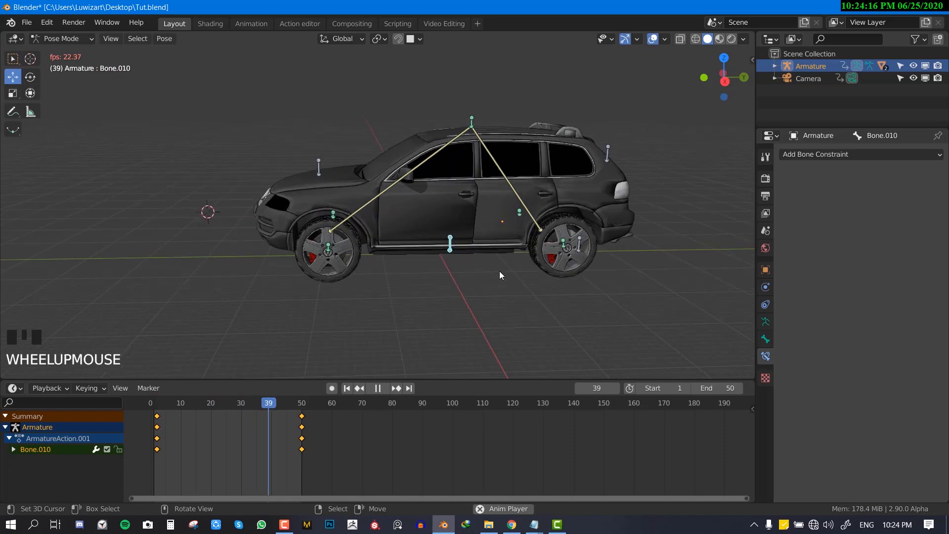
{"action": "key", "text": "shift+space"}
{"action": "key", "text": "shift+Left"}
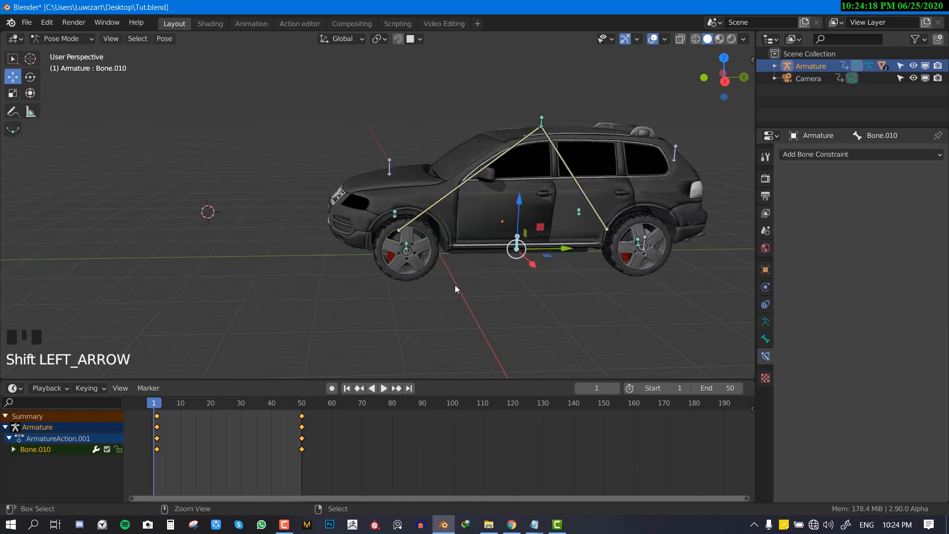
Step: Save the file and add a Transformation constraint to the front wheel bone Bone.001, targeting Bone.010
{"action": "key", "text": "ctrl+s"}
{"action": "middle_click_drag", "start_coordinate": [473, 280], "coordinate": [589, 296]}
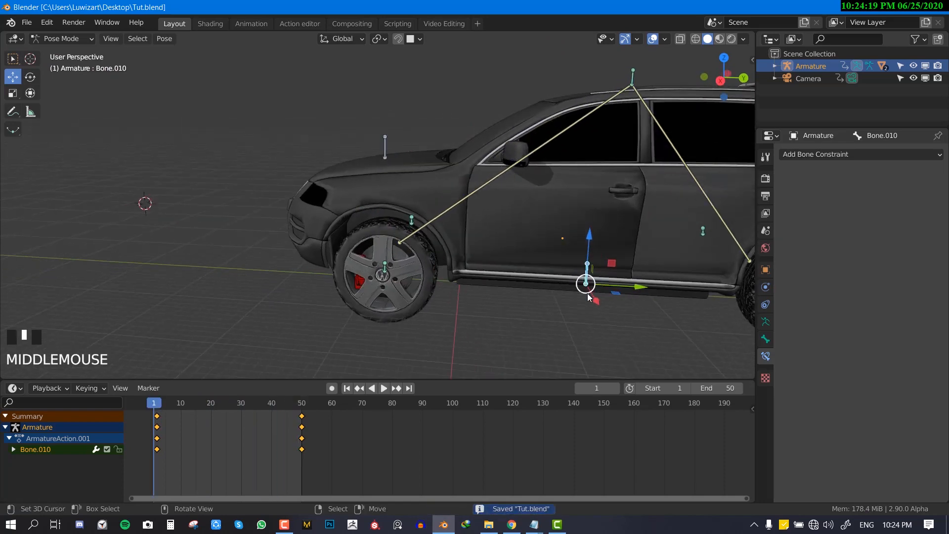
{"action": "right_click", "coordinate": [384, 268], "text": "shift"}
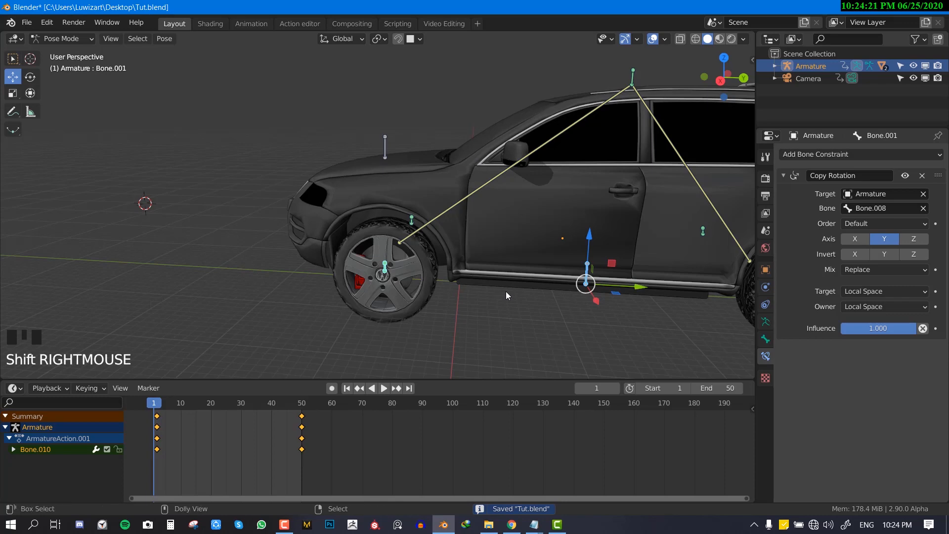
{"action": "key", "text": "shift+ctrl+c"}
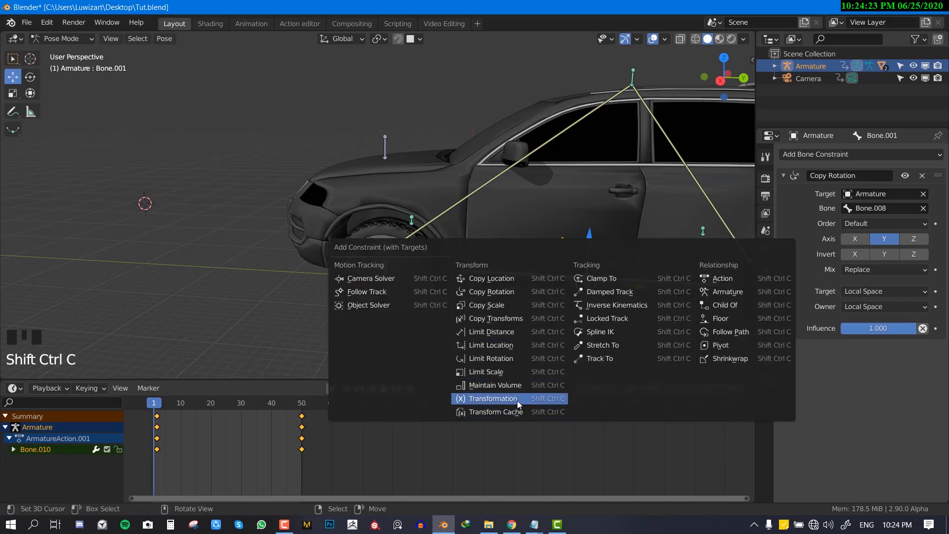
{"action": "left_click", "coordinate": [498, 398]}
{"action": "middle_click_drag", "start_coordinate": [548, 289], "coordinate": [707, 322]}
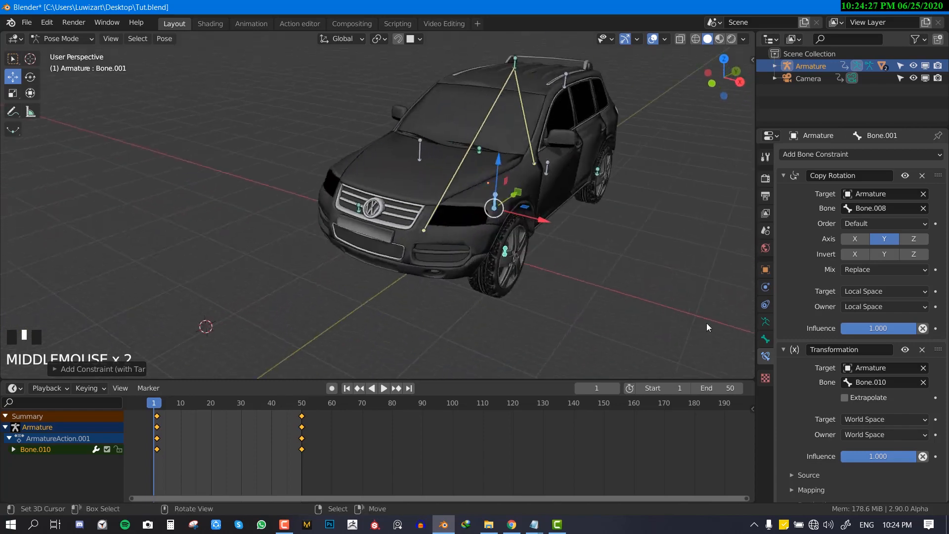
Step: Enable Extrapolate on Bone.001's Transformation constraint and set both its target and owner to Local Space while the animation plays
{"action": "left_click", "coordinate": [785, 175]}
{"action": "mouse_move", "coordinate": [581, 238]}
{"action": "middle_mouse_down"}
{"action": "mouse_move", "coordinate": [533, 220]}
{"action": "mouse_move", "coordinate": [562, 235]}
{"action": "middle_mouse_up"}
{"action": "key", "text": "shift+space"}
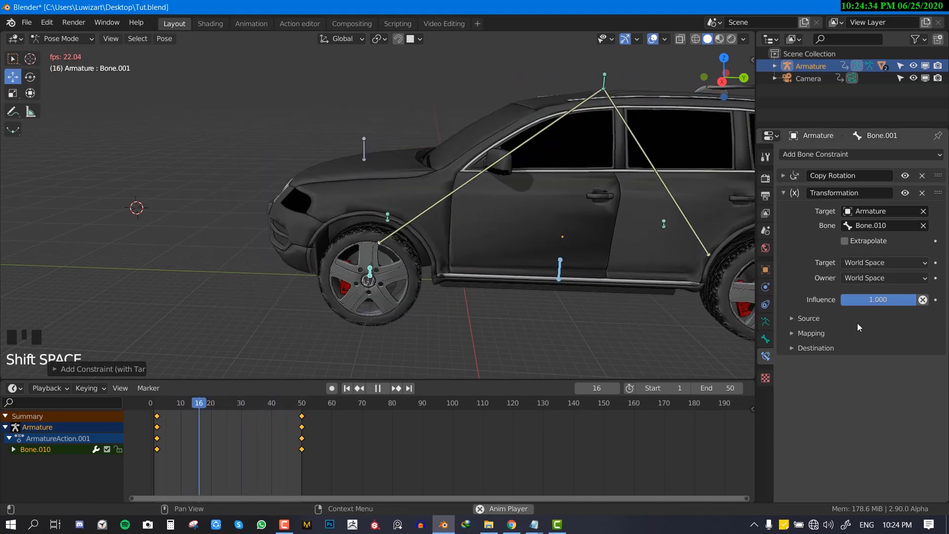
{"action": "left_click", "coordinate": [845, 241]}
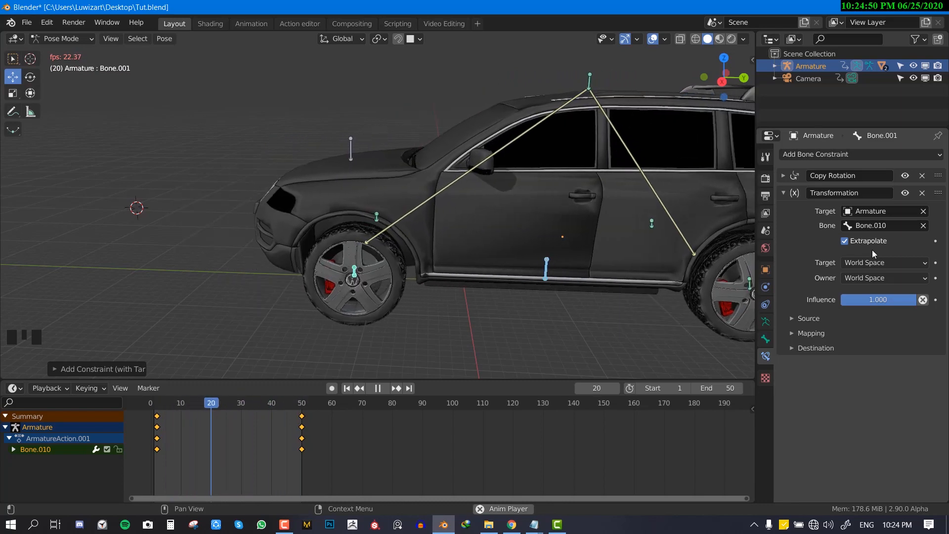
{"action": "left_click", "coordinate": [876, 262]}
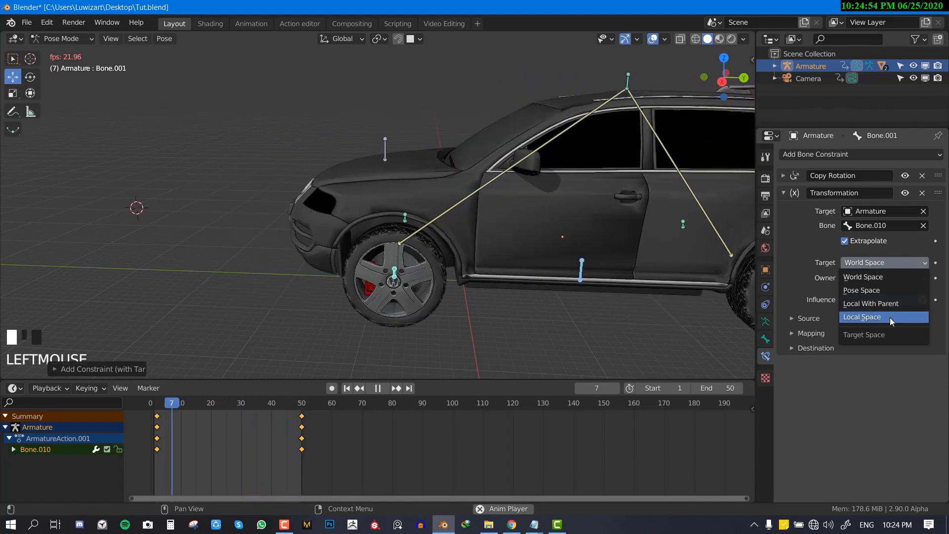
{"action": "left_click", "coordinate": [890, 318]}
{"action": "left_click", "coordinate": [890, 277]}
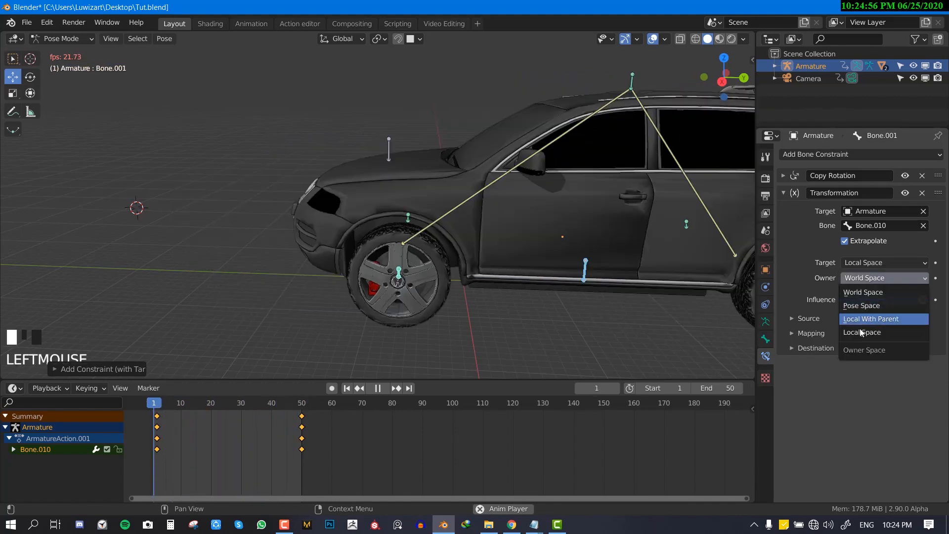
{"action": "left_click", "coordinate": [864, 332]}
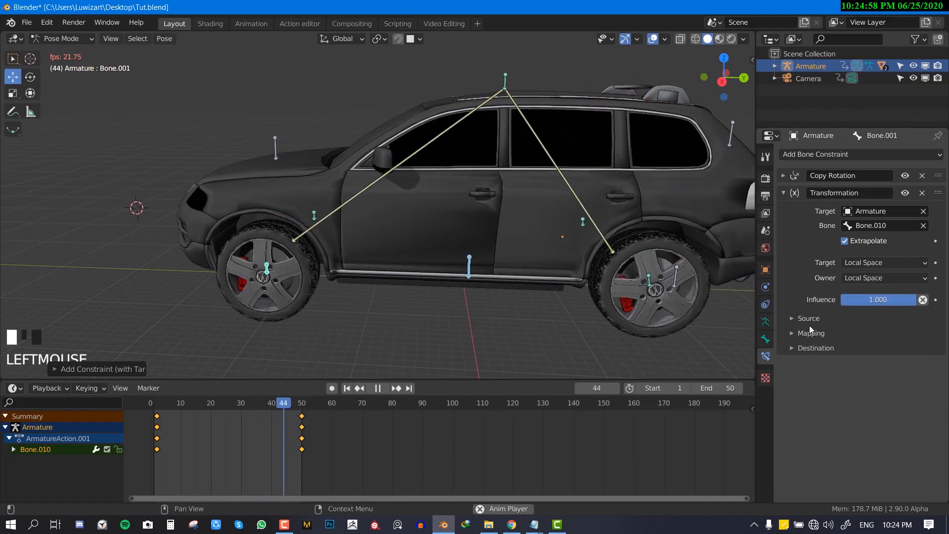
Step: Expand the constraint's source settings and examine which location axis of Bone.010 changes while scrubbing the animation back to frame 3
{"action": "left_click", "coordinate": [808, 323]}
{"action": "left_click", "coordinate": [812, 324]}
{"action": "left_click", "coordinate": [813, 322]}
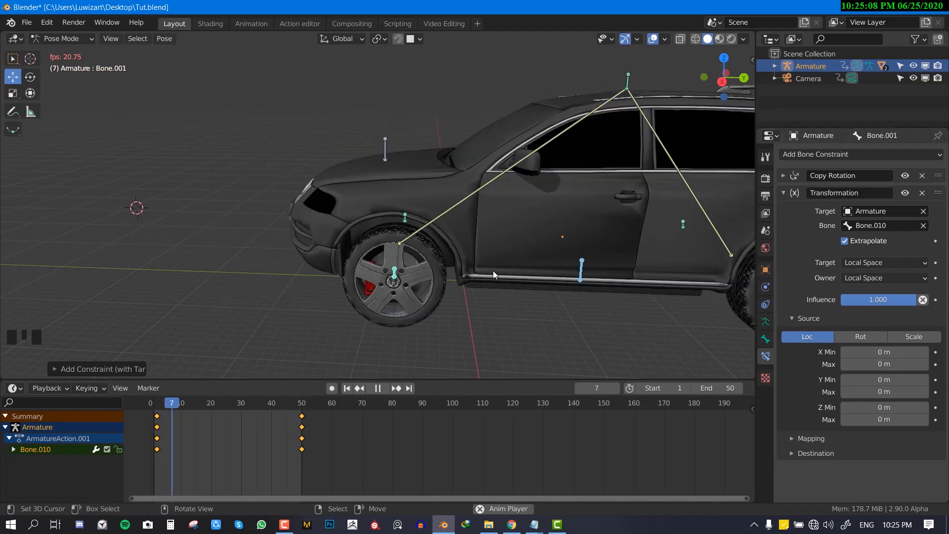
{"action": "middle_click_drag", "start_coordinate": [574, 282], "coordinate": [577, 286]}
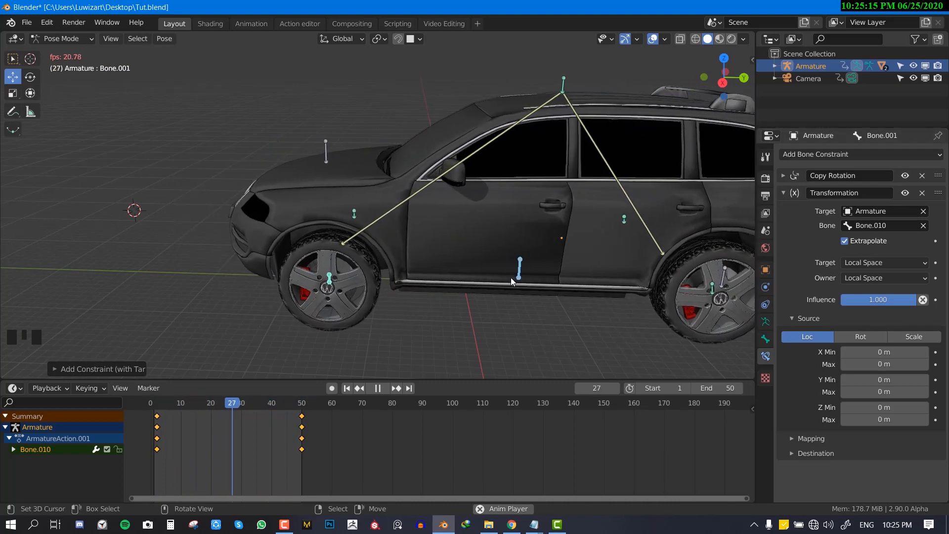
{"action": "key", "text": "shift+space"}
{"action": "right_click", "coordinate": [491, 274]}
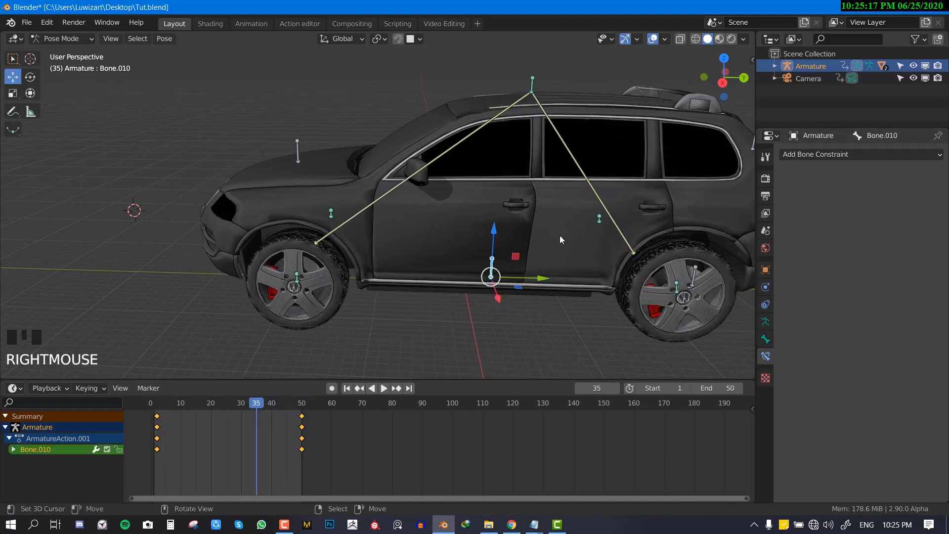
{"action": "key", "text": "n"}
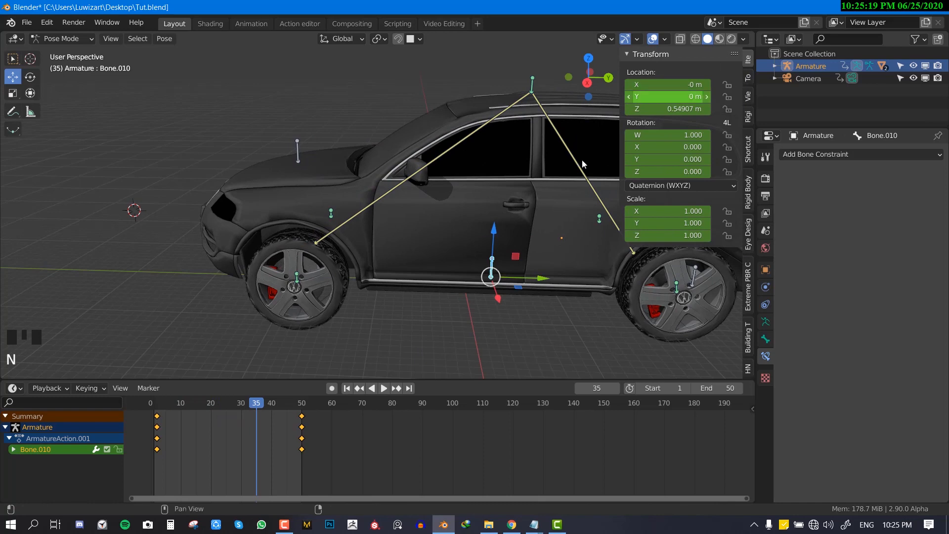
{"action": "mouse_move", "coordinate": [667, 108]}
{"action": "left_mouse_down"}
{"action": "mouse_move", "coordinate": [623, 109]}
{"action": "mouse_move", "coordinate": [660, 109]}
{"action": "left_mouse_up"}
{"action": "left_click_drag", "start_coordinate": [227, 447], "coordinate": [162, 455]}
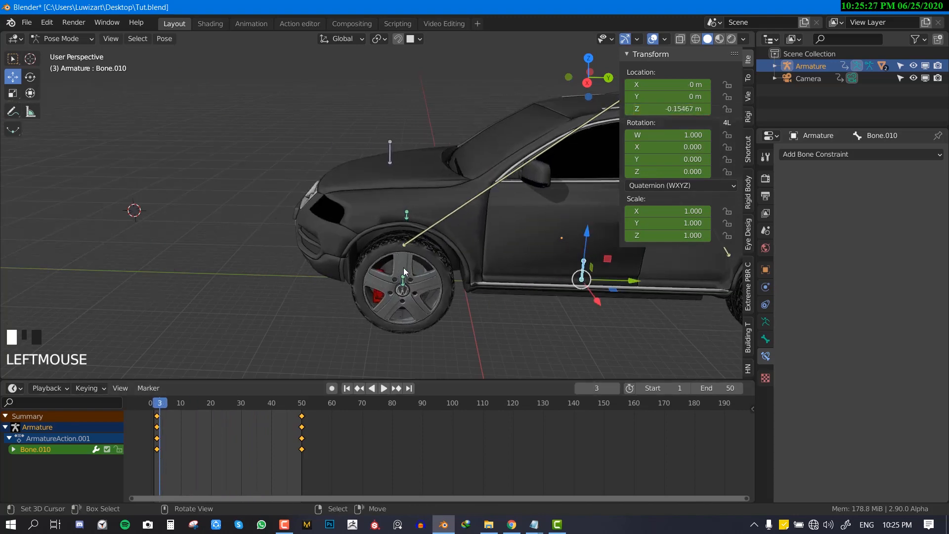
Step: Select Bone.001 again and set the Transformation constraint's source location Z Min to -1 m and Z Max to 1 m
{"action": "right_click", "coordinate": [404, 283]}
{"action": "right_click", "coordinate": [404, 284]}
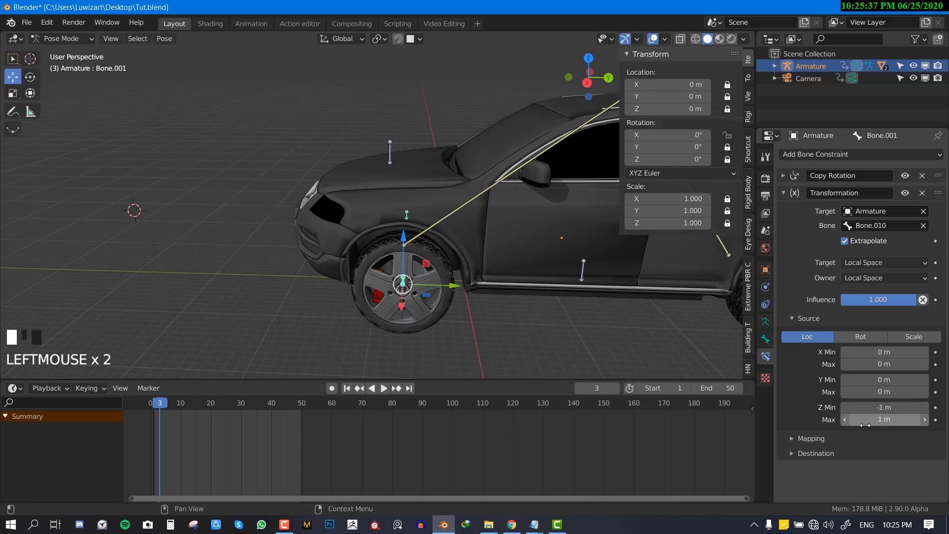
{"action": "middle_click_drag", "start_coordinate": [551, 297], "coordinate": [512, 300], "text": "shift"}
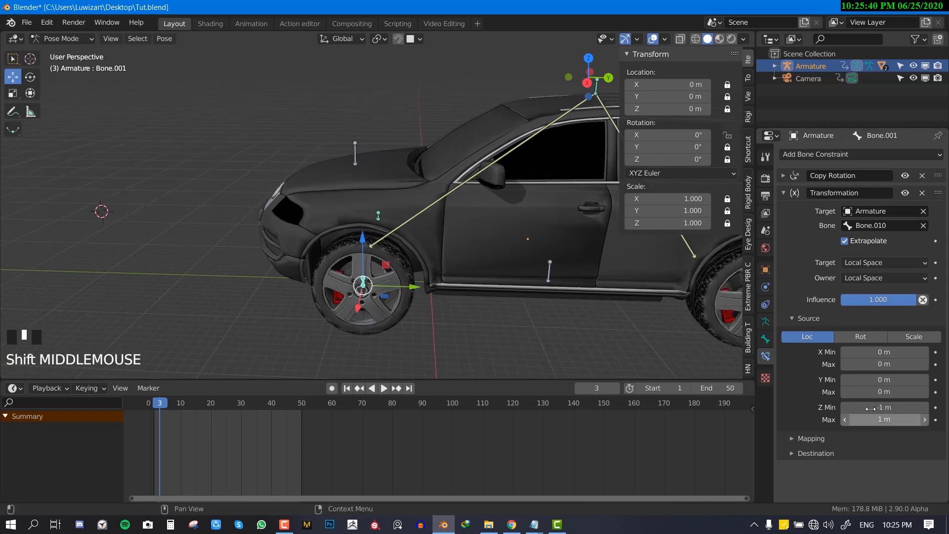
Step: Try moving the car along Y with Bone.010 and rotating the front wheel with Bone.001, cancelling the rotation
{"action": "middle_click_drag", "start_coordinate": [360, 277], "coordinate": [386, 277]}
{"action": "scroll", "coordinate": [385, 277], "scroll_direction": "down", "scroll_amount": 1}
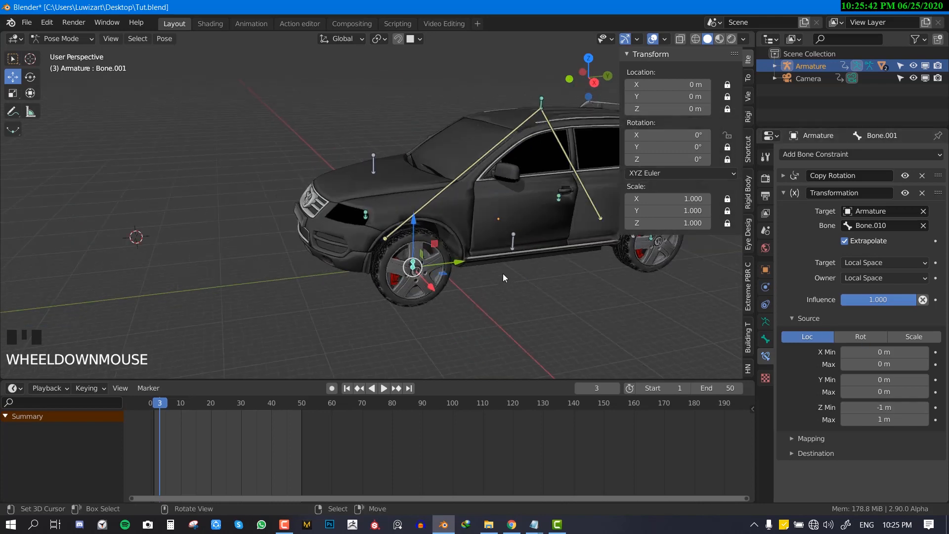
{"action": "right_click", "coordinate": [514, 243]}
{"action": "left_click_drag", "start_coordinate": [555, 244], "coordinate": [491, 251]}
{"action": "left_click", "coordinate": [327, 280]}
{"action": "key", "text": "r"}
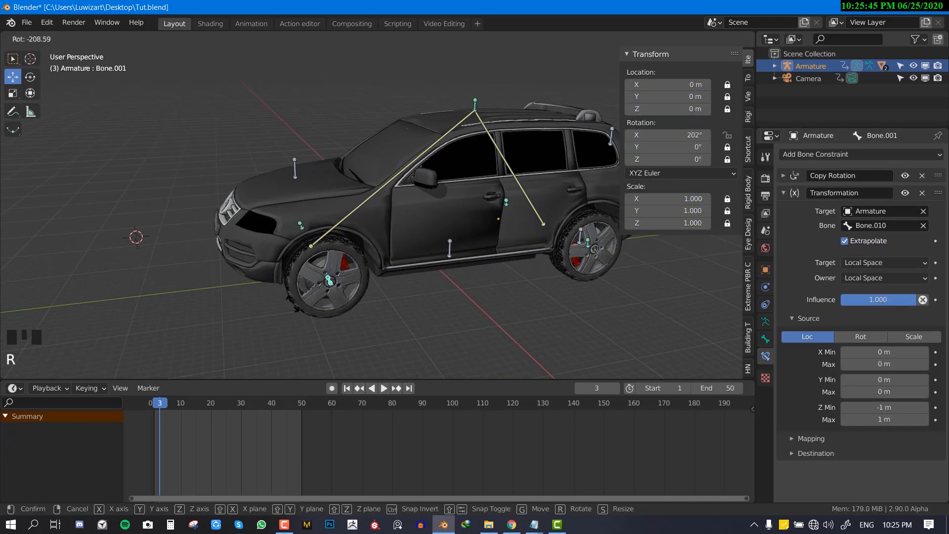
{"action": "right_click", "coordinate": [470, 244]}
{"action": "key", "text": "a"}
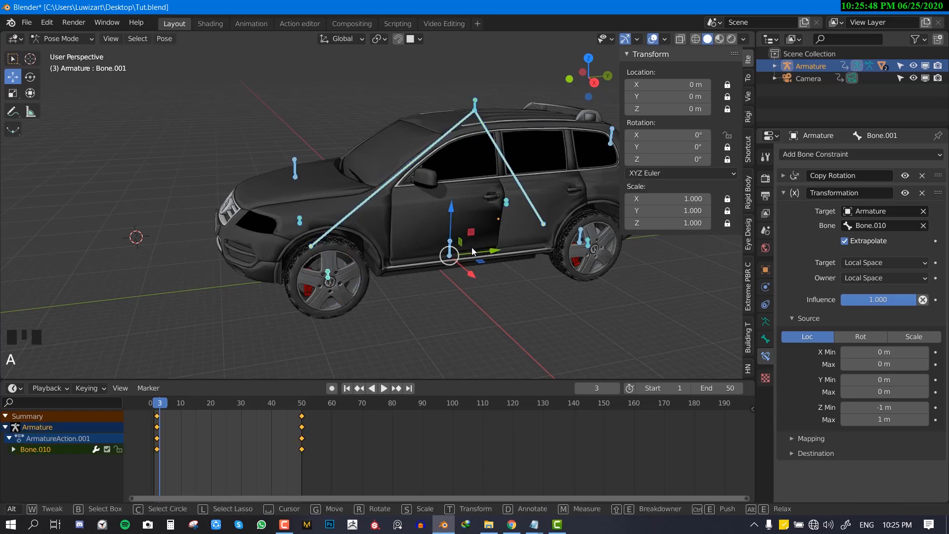
Step: Restart the playback, look over the constraint's source axis mapping and switch its destination to Rotation
{"action": "key", "text": "shift+space"}
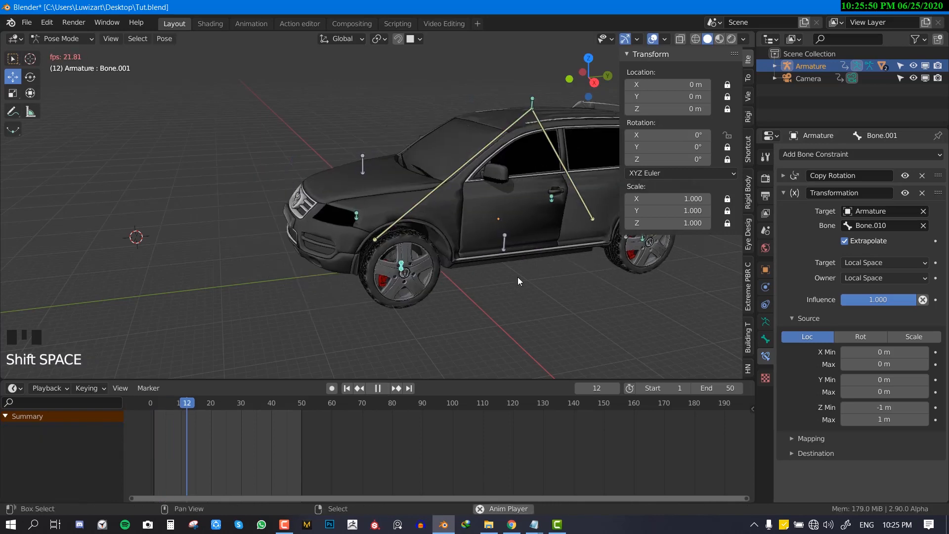
{"action": "middle_click_drag", "start_coordinate": [529, 263], "coordinate": [484, 270], "text": "shift"}
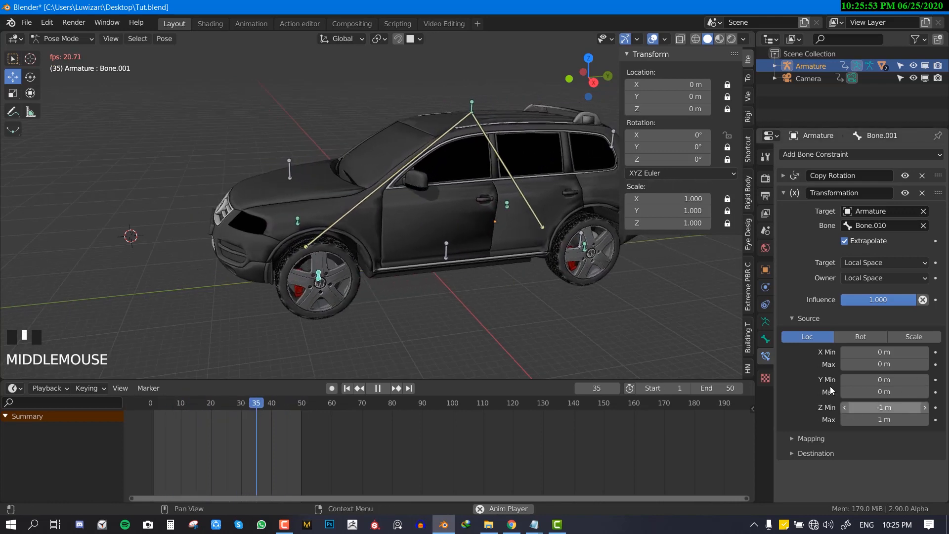
{"action": "left_click", "coordinate": [802, 316]}
{"action": "left_click", "coordinate": [802, 317]}
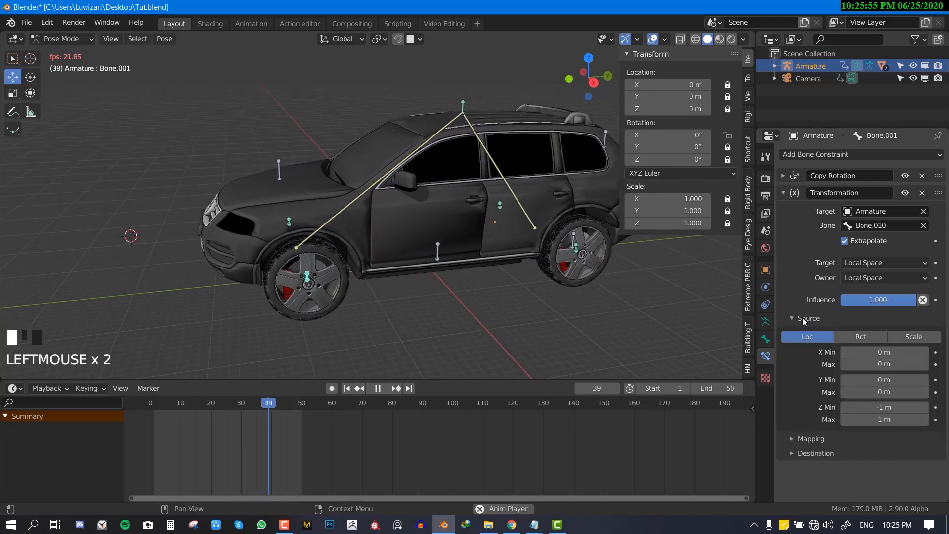
{"action": "left_click", "coordinate": [805, 319]}
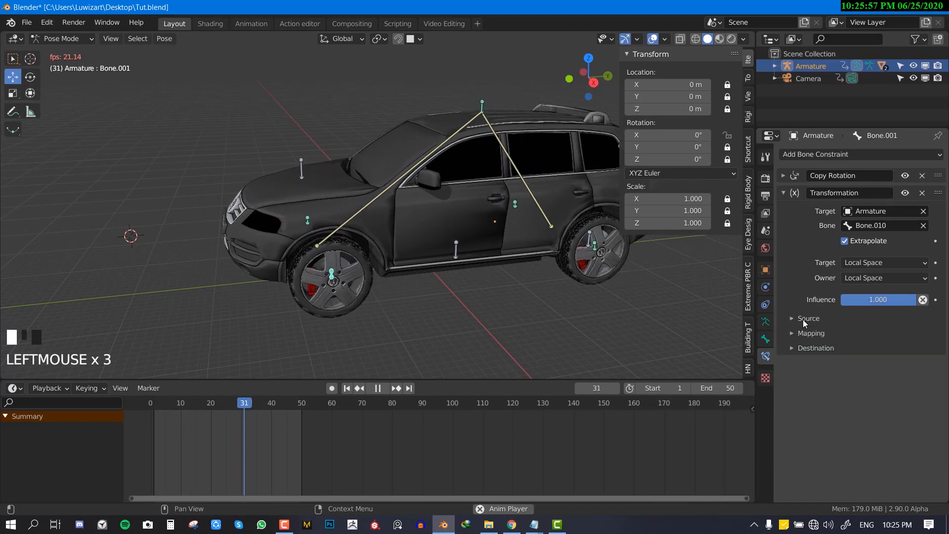
{"action": "left_click", "coordinate": [811, 334]}
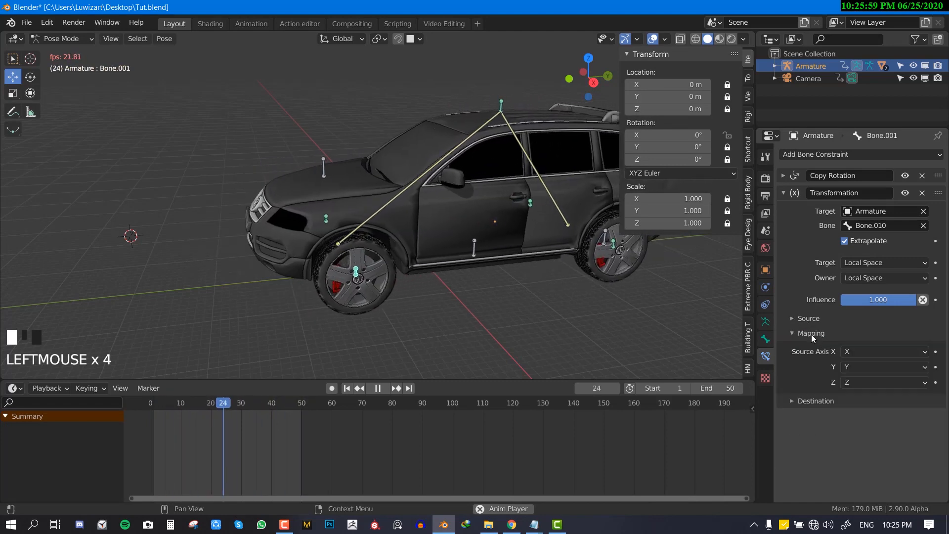
{"action": "left_click", "coordinate": [812, 334]}
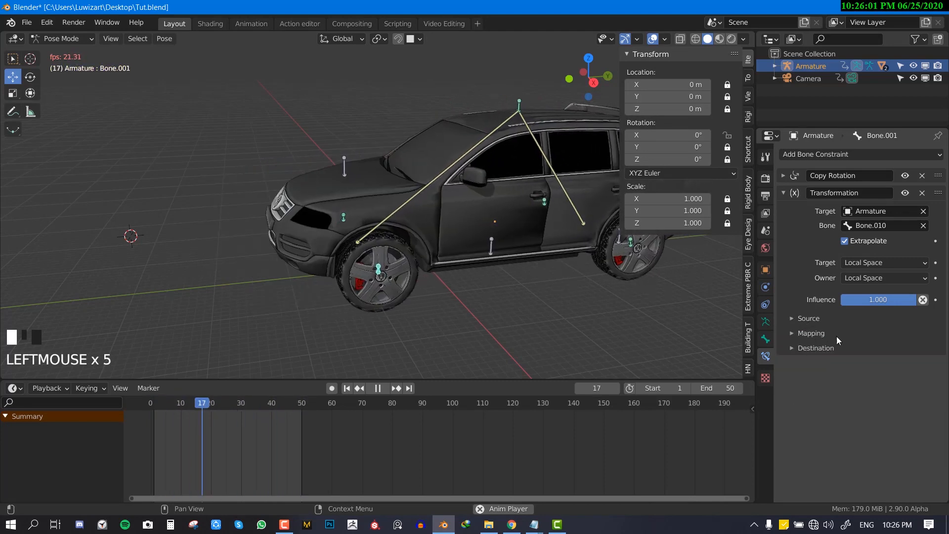
{"action": "left_click", "coordinate": [815, 350]}
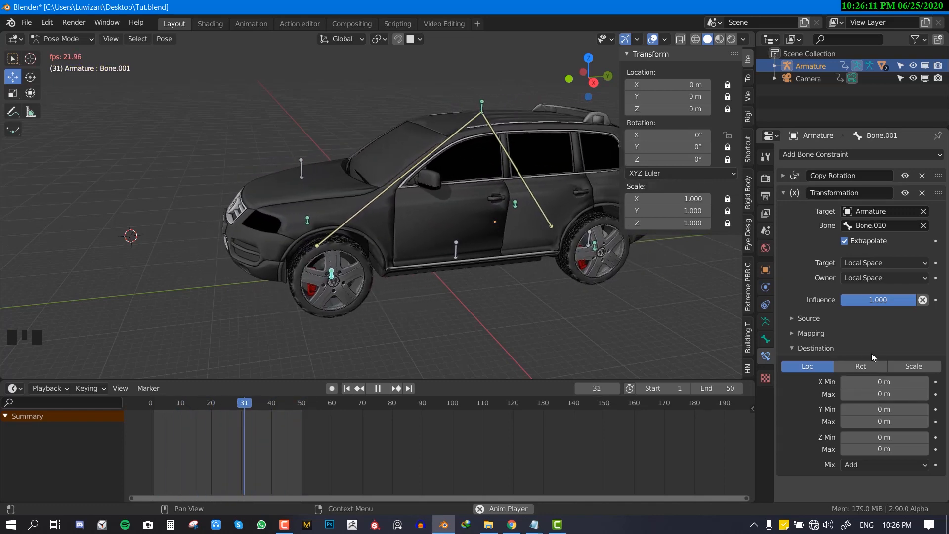
{"action": "left_click", "coordinate": [866, 367]}
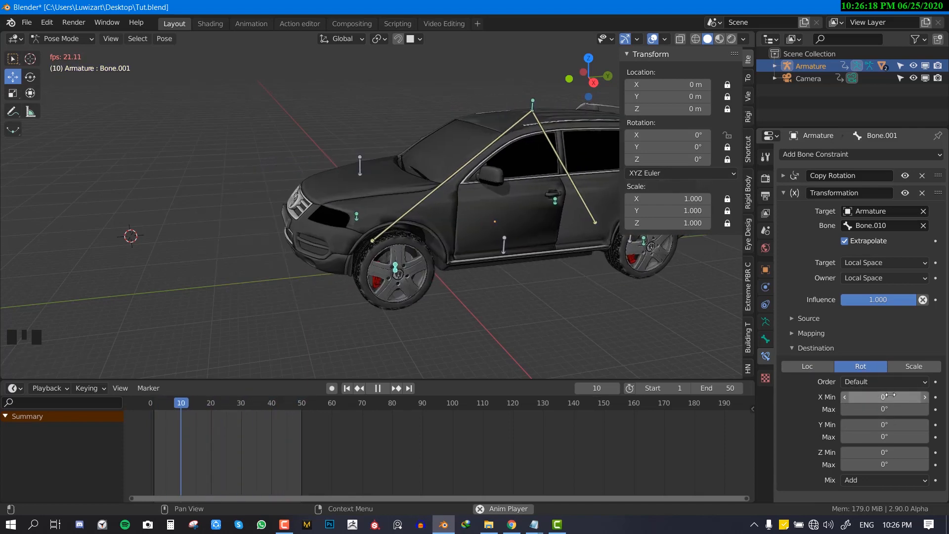
Step: Set the constraint's destination rotation X Min to -360° and X Max to 360°
{"action": "left_click", "coordinate": [866, 397]}
{"action": "type", "text": "-360"}
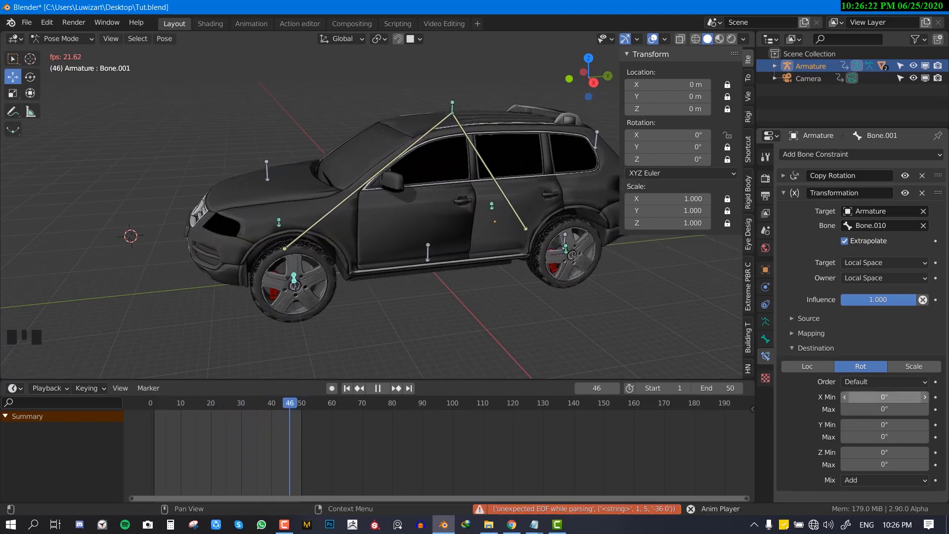
{"action": "left_click", "coordinate": [866, 397]}
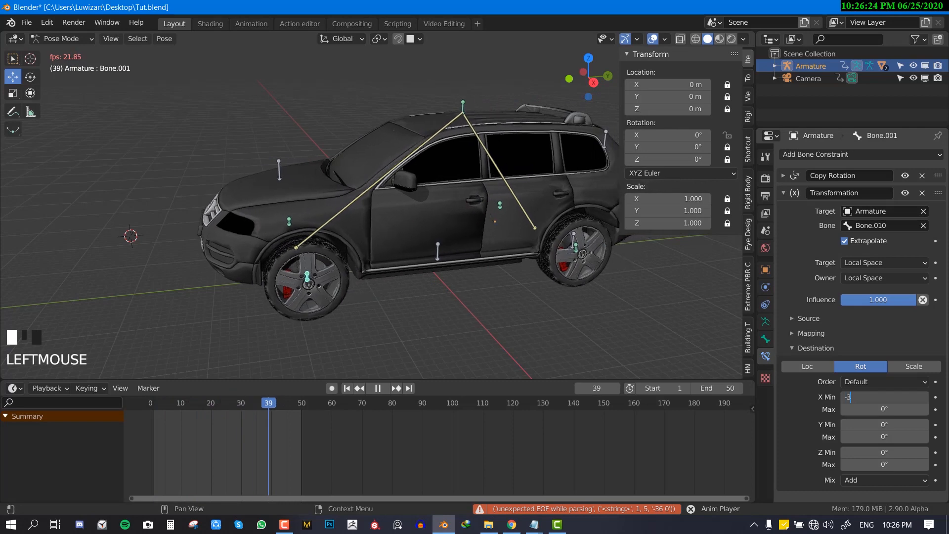
{"action": "type", "text": "-360"}
{"action": "key", "text": "Return"}
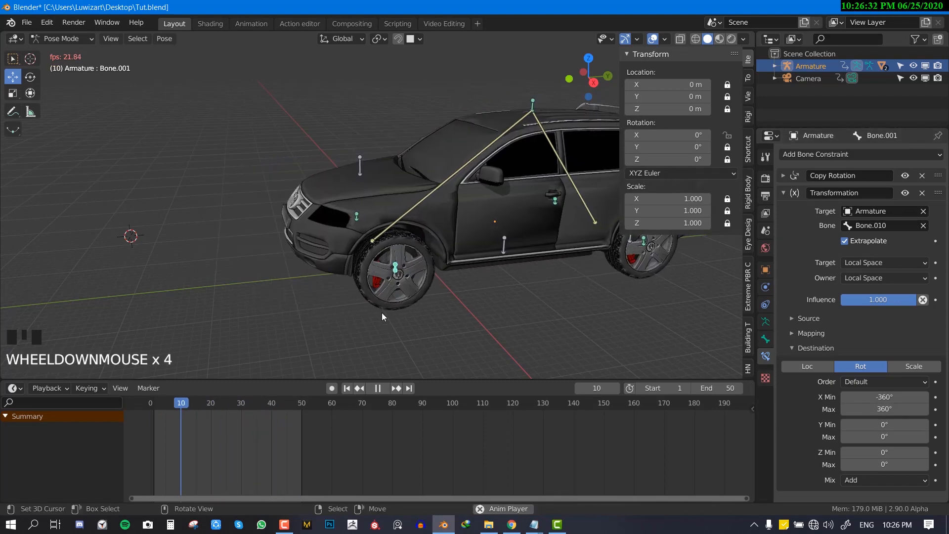
Step: Set the Transformation constraint's mapping so that its Source Axis X takes Z
{"action": "left_click", "coordinate": [819, 346]}
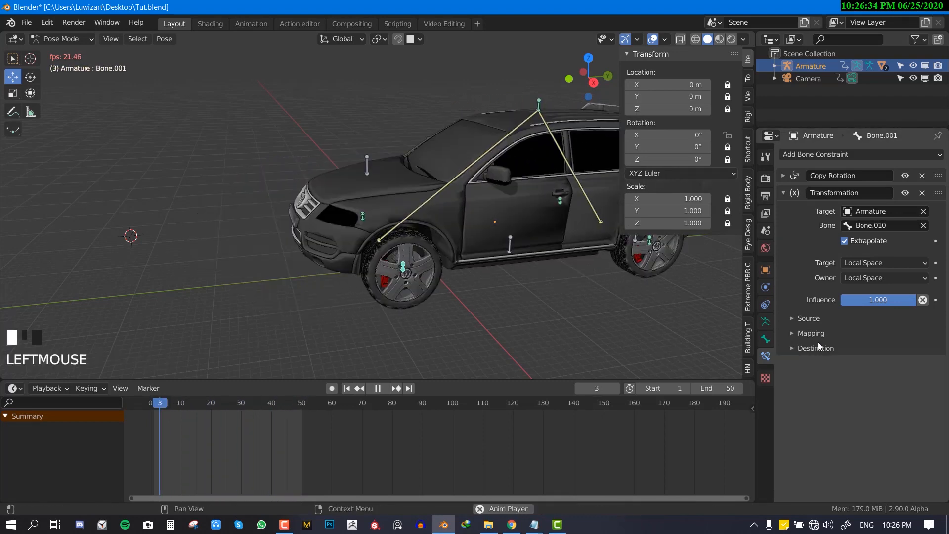
{"action": "left_click", "coordinate": [817, 334]}
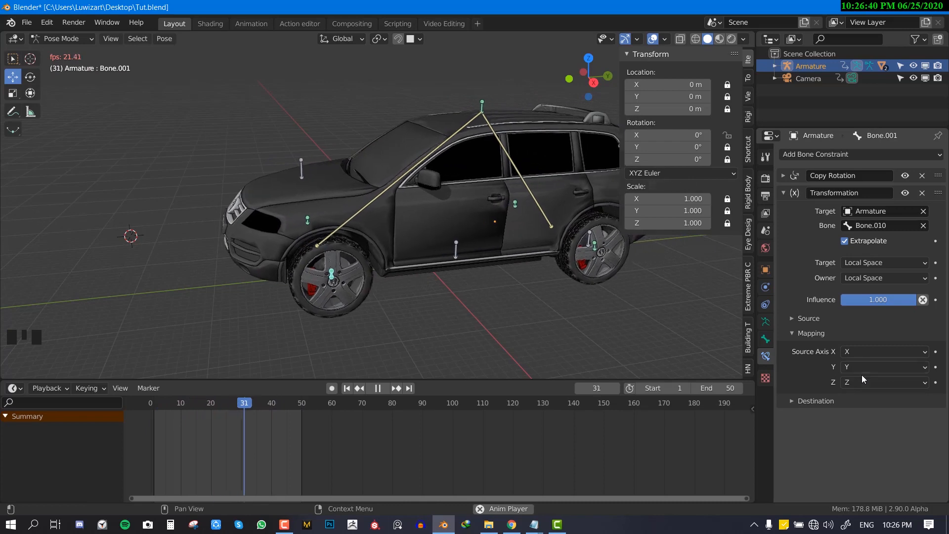
{"action": "left_click", "coordinate": [887, 351]}
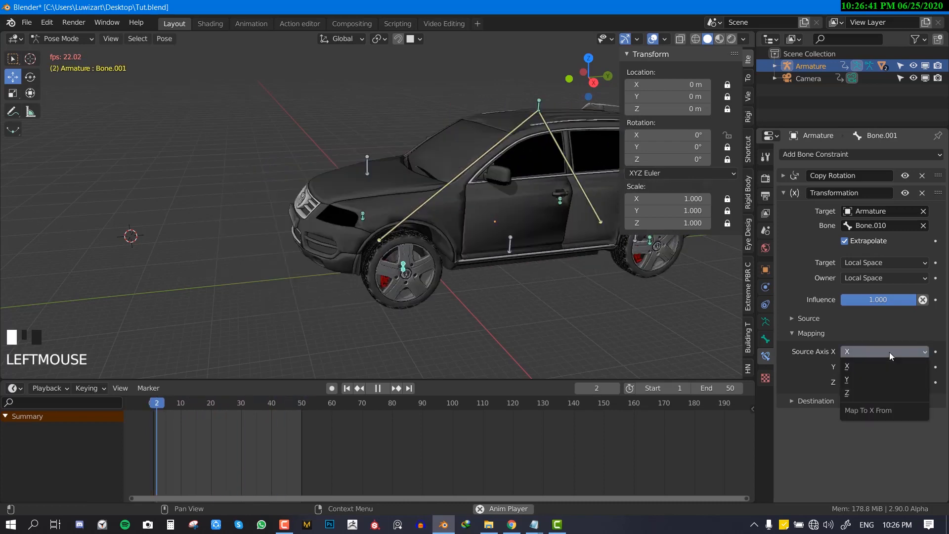
{"action": "left_click", "coordinate": [862, 391]}
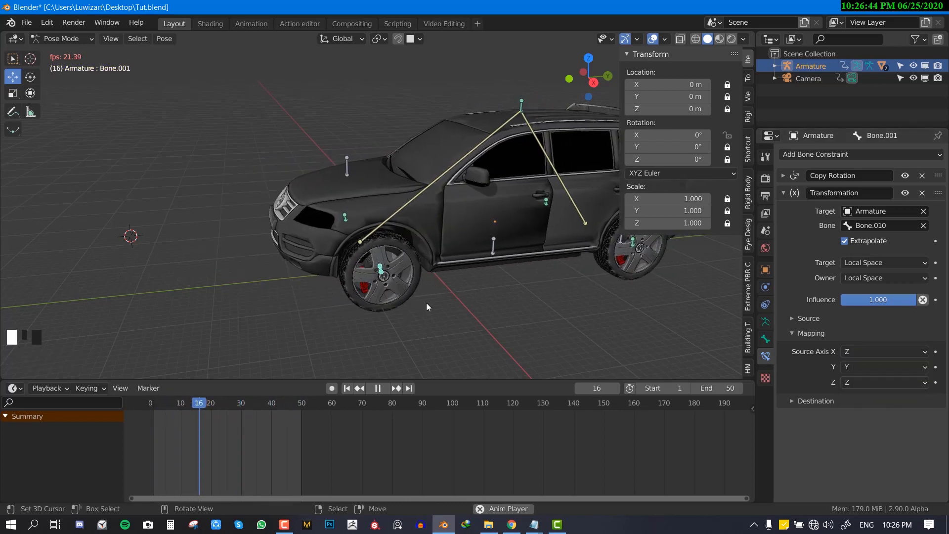
Step: Examine from several angles how the front wheel rolls as the car moves during playback
{"action": "middle_click_drag", "start_coordinate": [427, 302], "coordinate": [597, 287]}
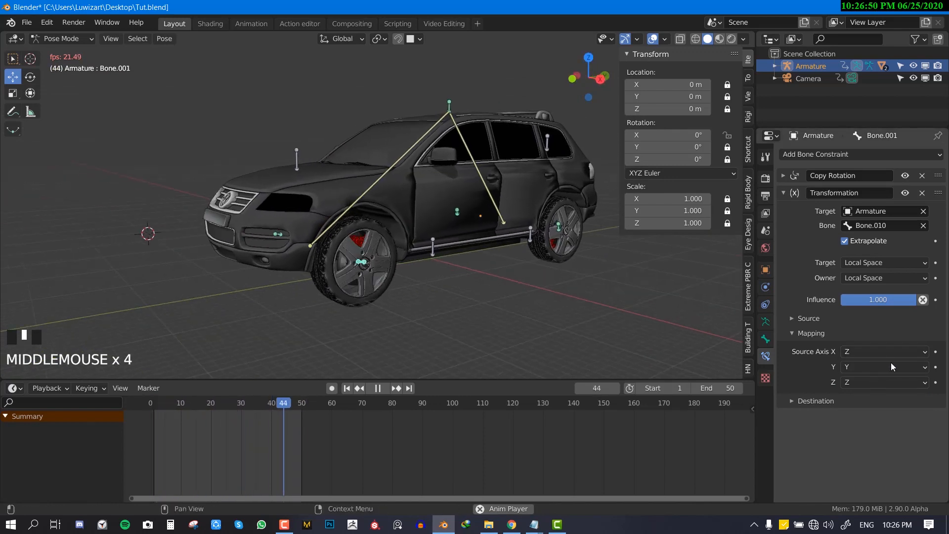
{"action": "middle_click_drag", "start_coordinate": [257, 259], "coordinate": [376, 253]}
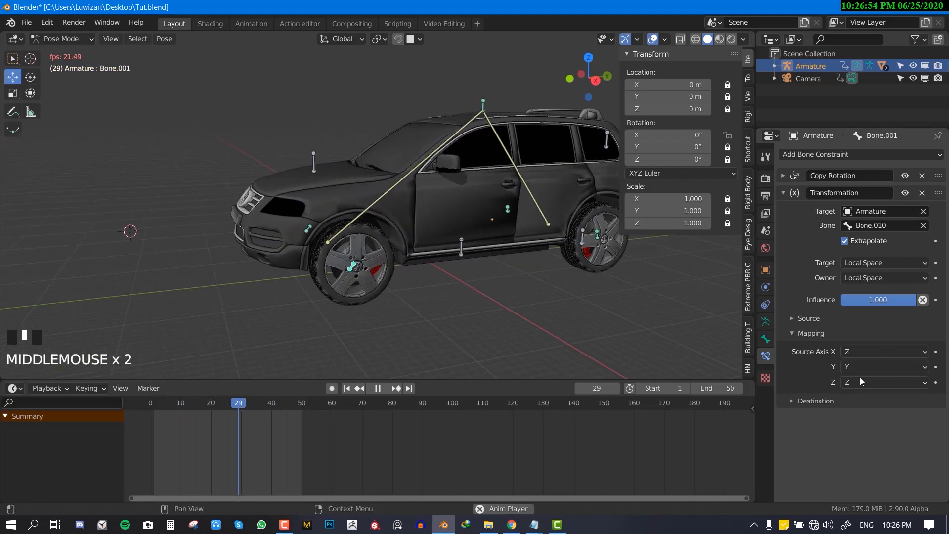
{"action": "middle_click_drag", "start_coordinate": [478, 234], "coordinate": [470, 235]}
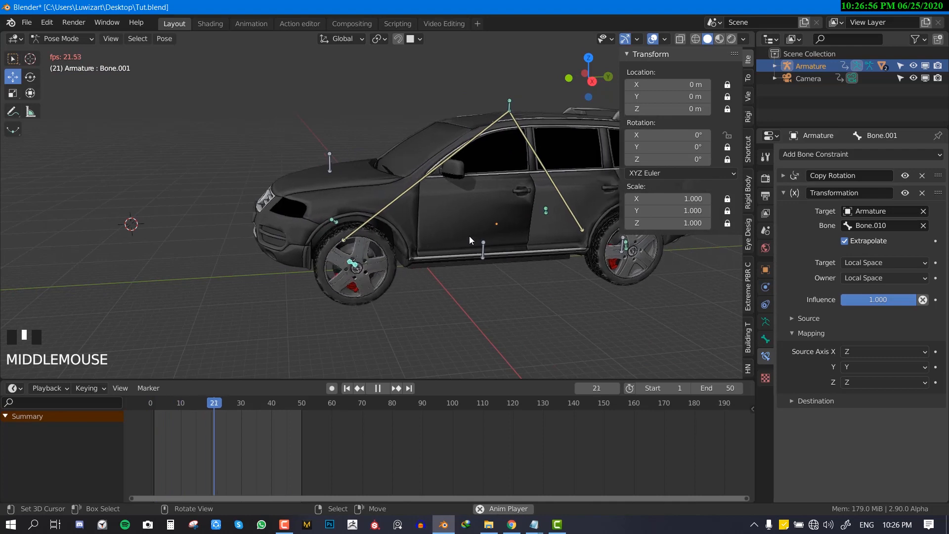
{"action": "scroll", "coordinate": [529, 240], "scroll_direction": "up", "scroll_amount": 1}
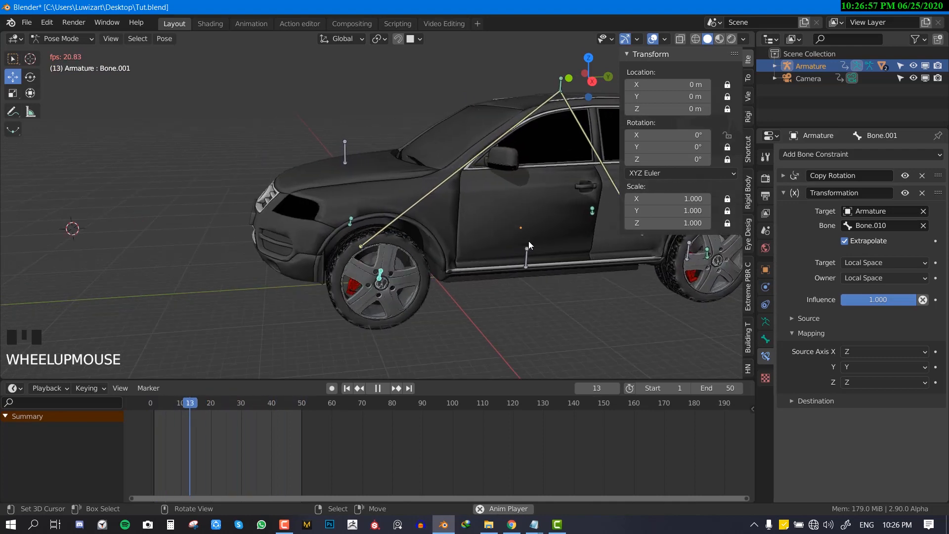
{"action": "scroll", "coordinate": [519, 289], "scroll_direction": "down", "scroll_amount": 2}
{"action": "scroll", "coordinate": [494, 273], "scroll_direction": "up", "scroll_amount": 2}
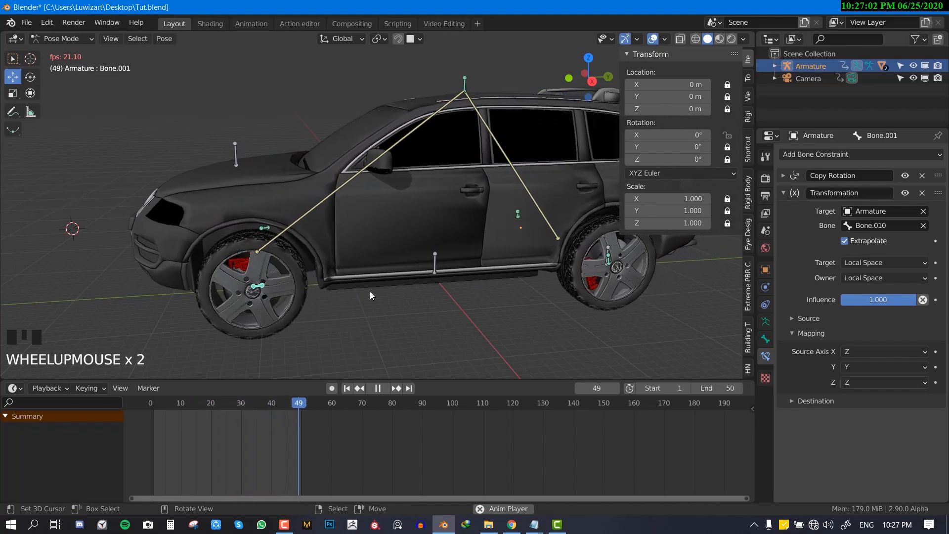
{"action": "middle_click_drag", "start_coordinate": [550, 271], "coordinate": [584, 276]}
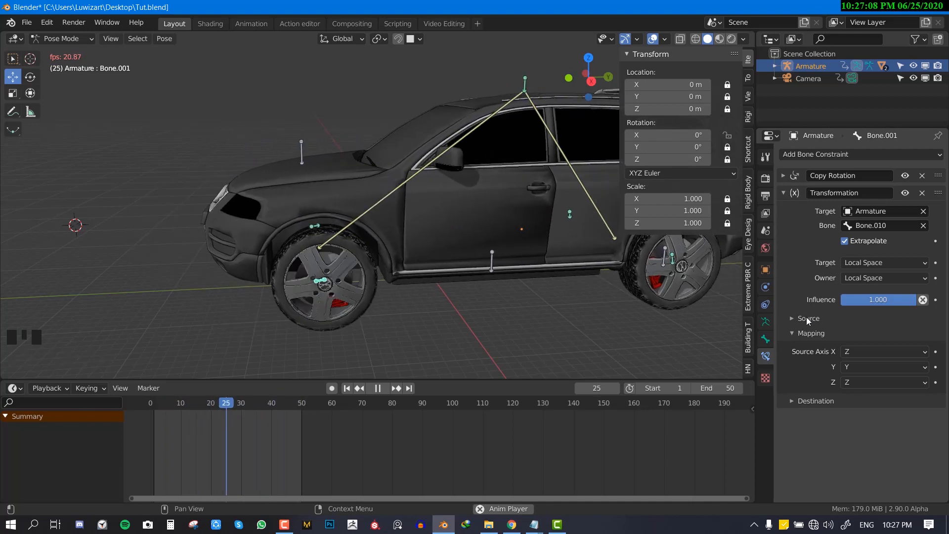
Step: Set the Transformation constraint's source location Z Min to -5 m and Z Max to 5 m
{"action": "left_click", "coordinate": [806, 319]}
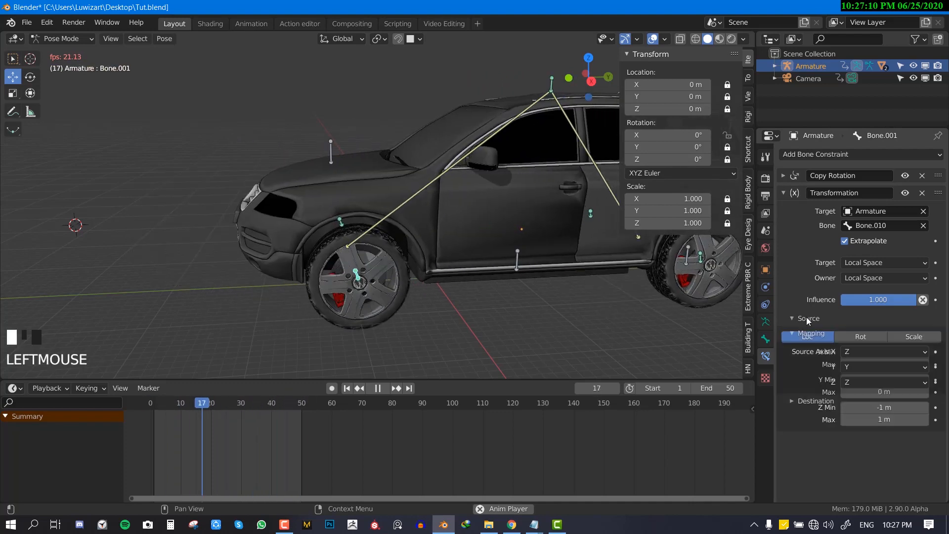
{"action": "left_click", "coordinate": [869, 407]}
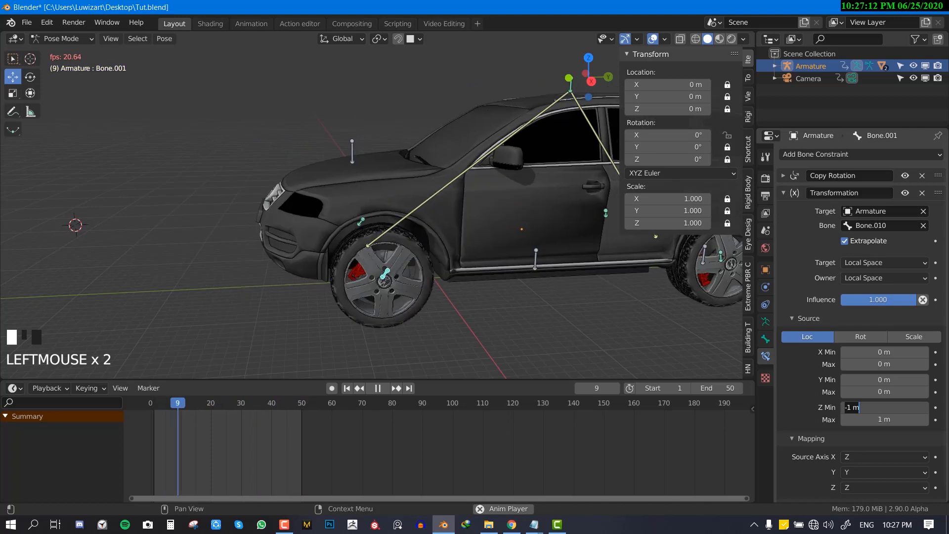
{"action": "type", "text": "-"}
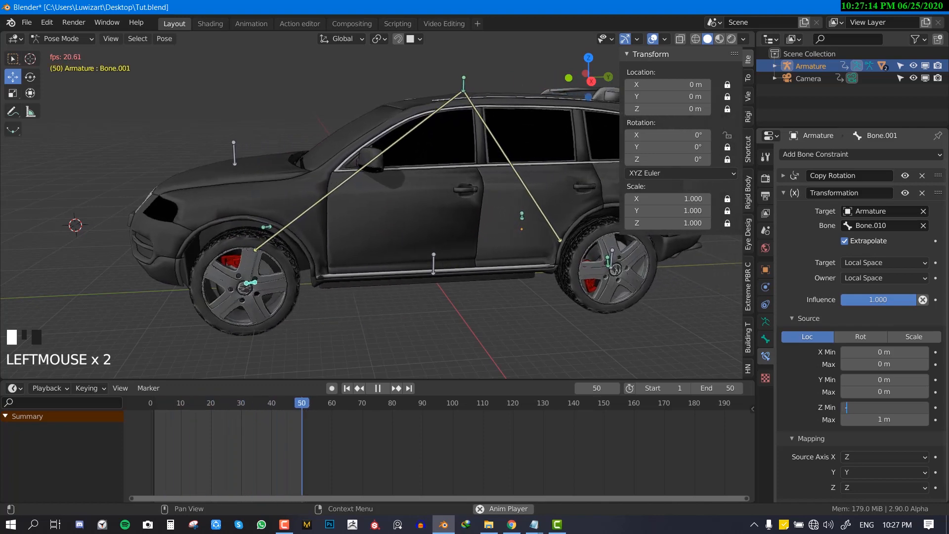
{"action": "type", "text": "5"}
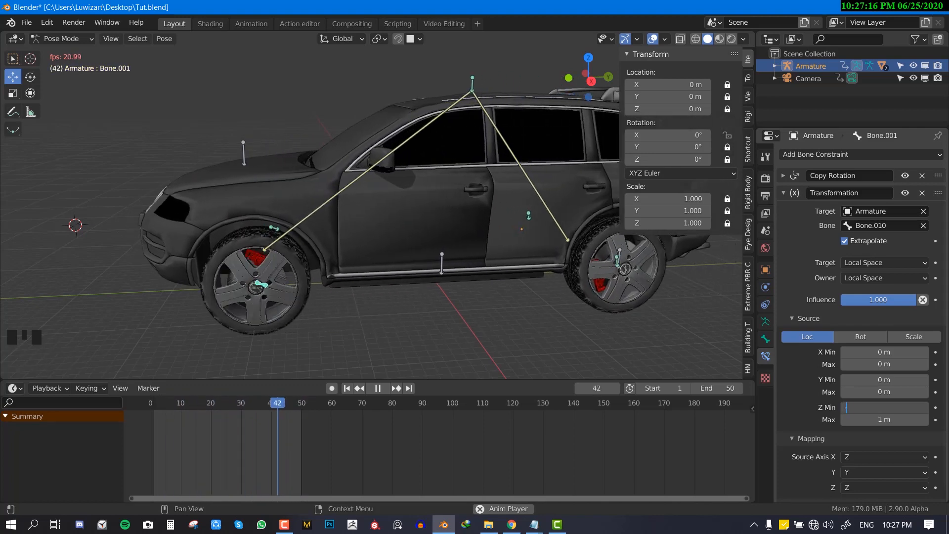
{"action": "key", "text": "Return"}
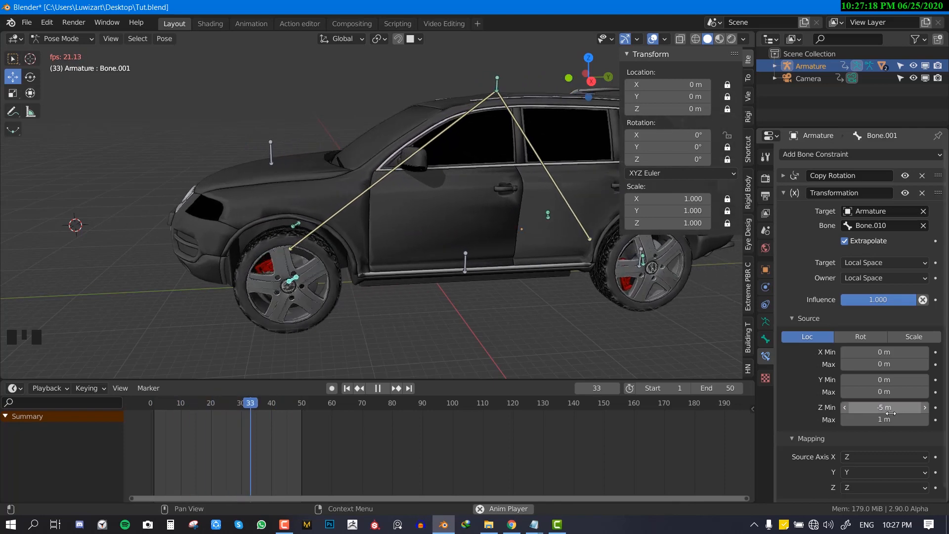
{"action": "left_click", "coordinate": [890, 419]}
{"action": "type", "text": "5"}
{"action": "key", "text": "Return"}
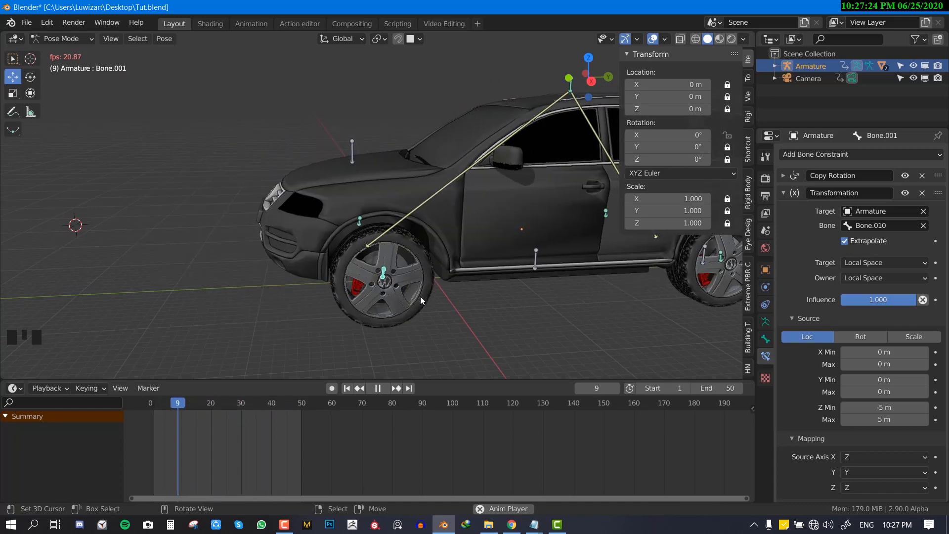
Step: Set the Transformation constraint's source location Z Min to -3 m and Z Max to 3 m
{"action": "left_click", "coordinate": [885, 407]}
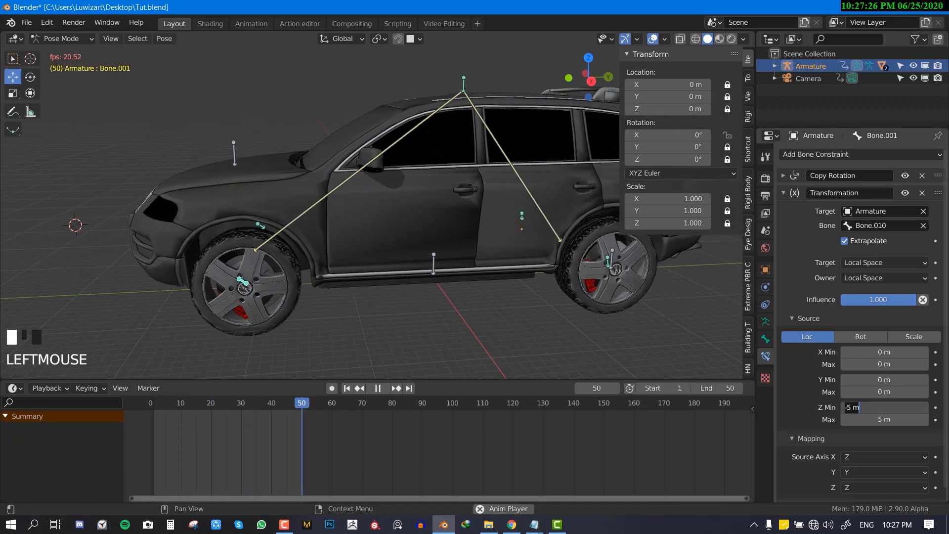
{"action": "type", "text": "-3"}
{"action": "key", "text": "Return"}
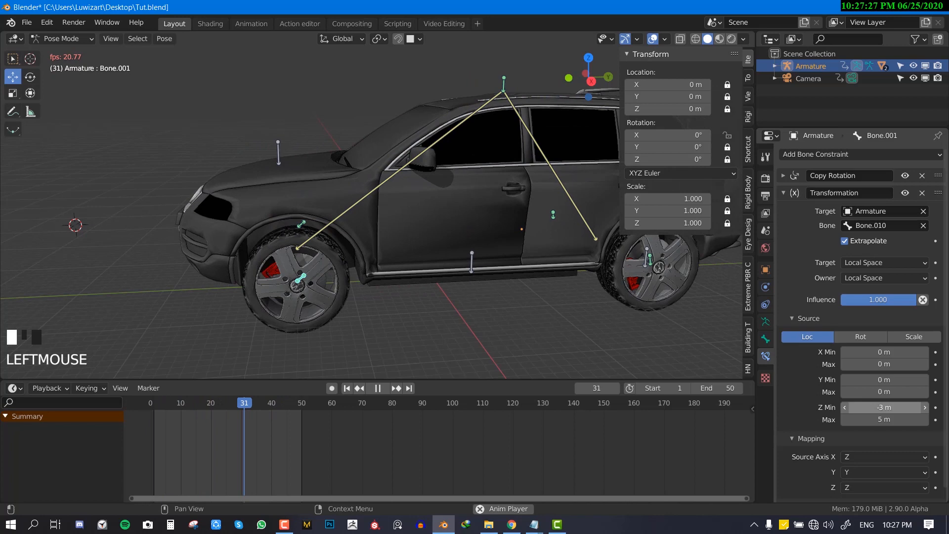
{"action": "left_click", "coordinate": [884, 419]}
{"action": "key", "text": "BackSpace"}
{"action": "type", "text": "3"}
{"action": "key", "text": "Return"}
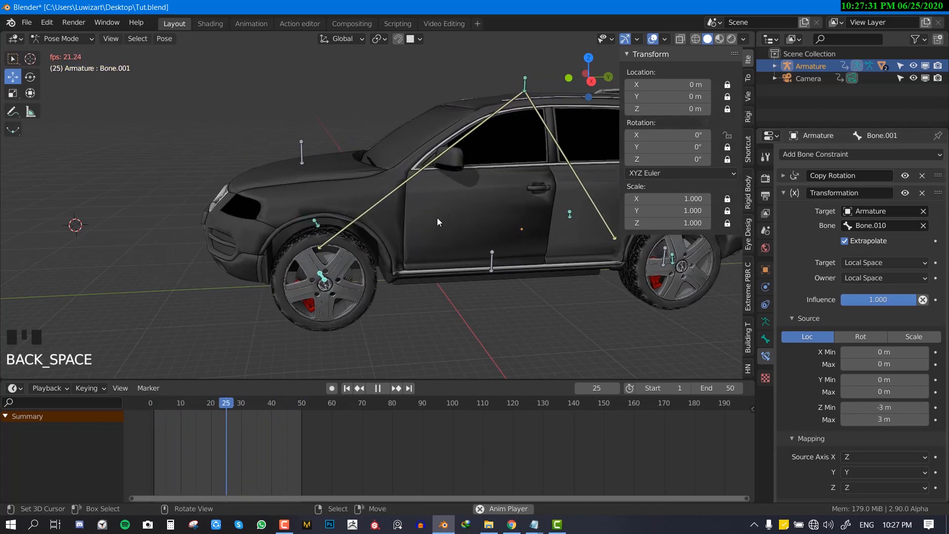
Step: Stop the playback, select rear wheel Bone.004 with front wheel Bone.001 active, and call up the copy attributes command
{"action": "key", "text": "shift+space"}
{"action": "middle_click_drag", "start_coordinate": [620, 278], "coordinate": [517, 284]}
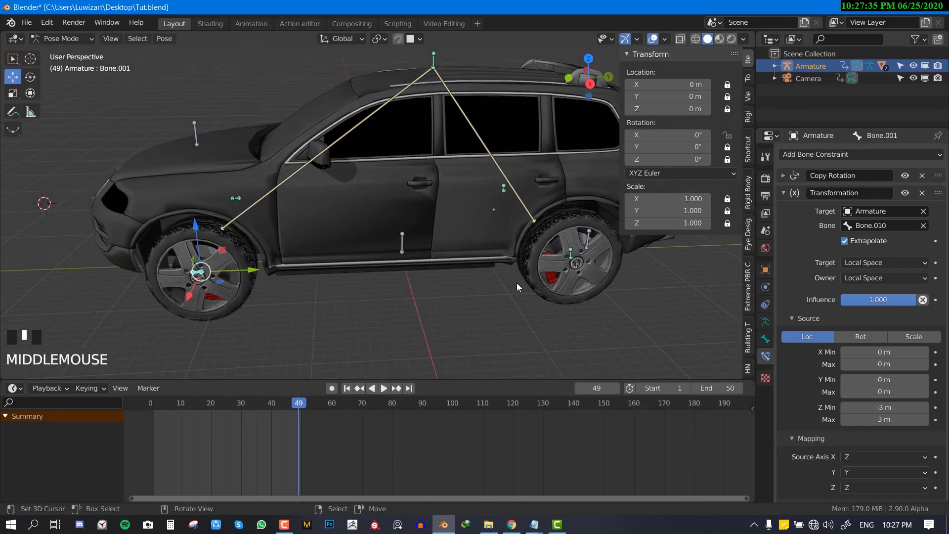
{"action": "right_click", "coordinate": [573, 253]}
{"action": "middle_click_drag", "start_coordinate": [573, 252], "coordinate": [519, 262]}
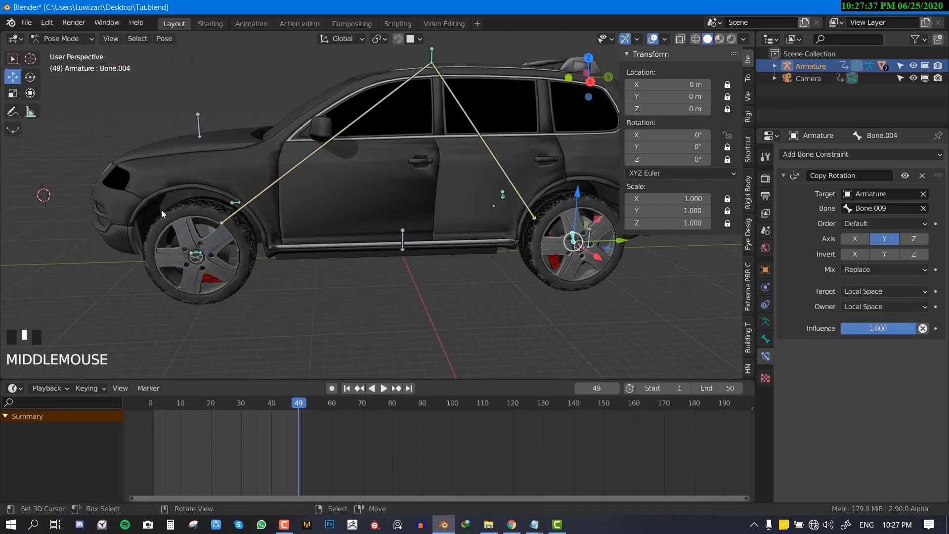
{"action": "right_click", "coordinate": [403, 242], "text": "shift"}
{"action": "middle_click_drag", "start_coordinate": [298, 271], "coordinate": [334, 275]}
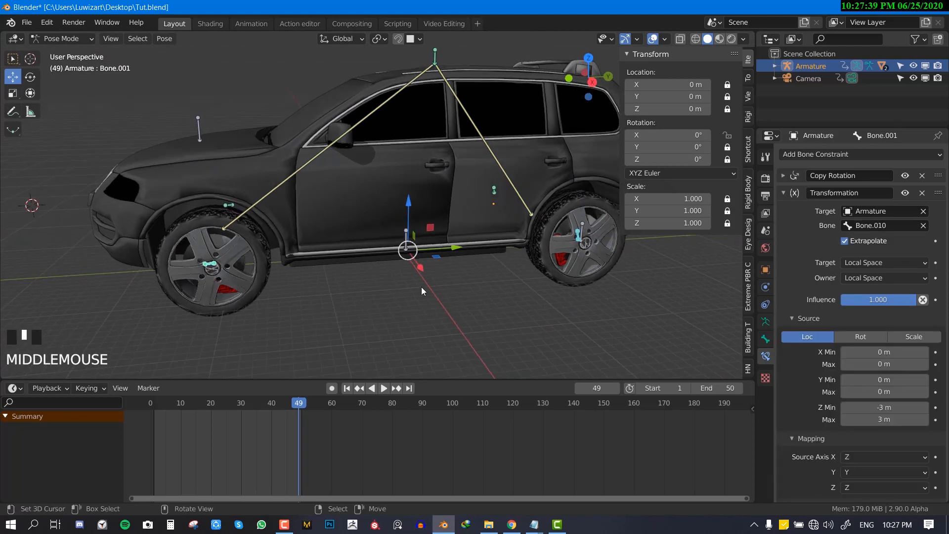
{"action": "middle_click_drag", "start_coordinate": [441, 293], "coordinate": [435, 292]}
{"action": "key", "text": "ctrl+c"}
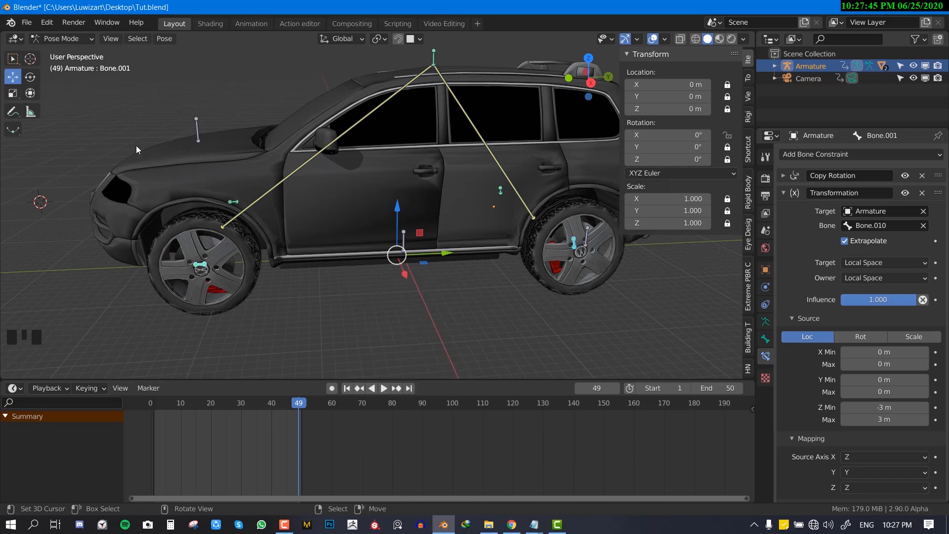
Step: Search the add-ons in the Preferences for "copy" to check the Copy Attributes Menu add-on, and close the Preferences
{"action": "middle_click_drag", "start_coordinate": [136, 145], "coordinate": [109, 111]}
{"action": "left_click", "coordinate": [48, 22]}
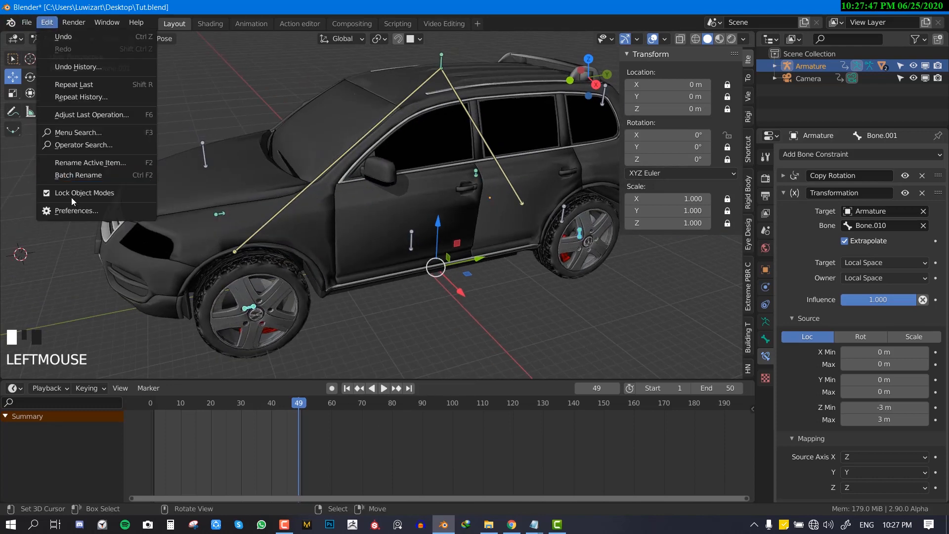
{"action": "left_click", "coordinate": [76, 210]}
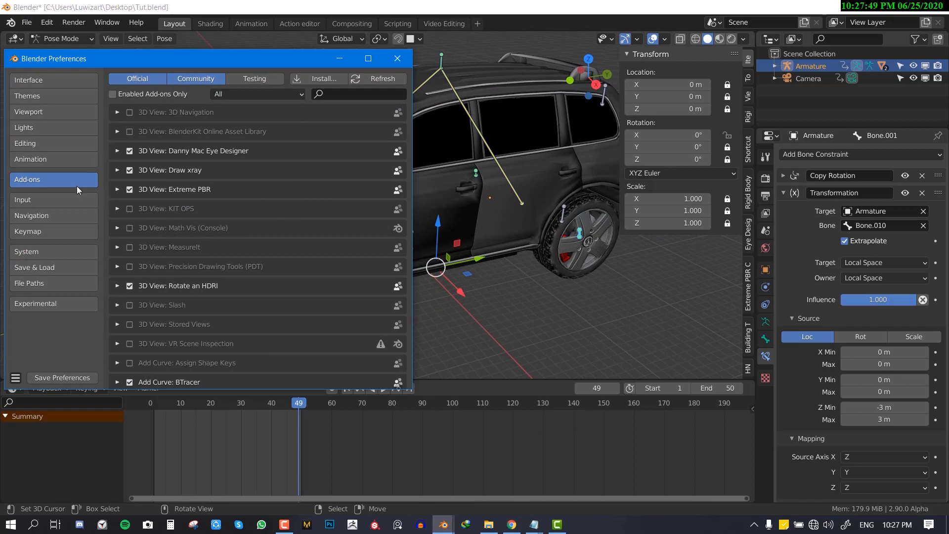
{"action": "left_click", "coordinate": [362, 97]}
{"action": "type", "text": "c"}
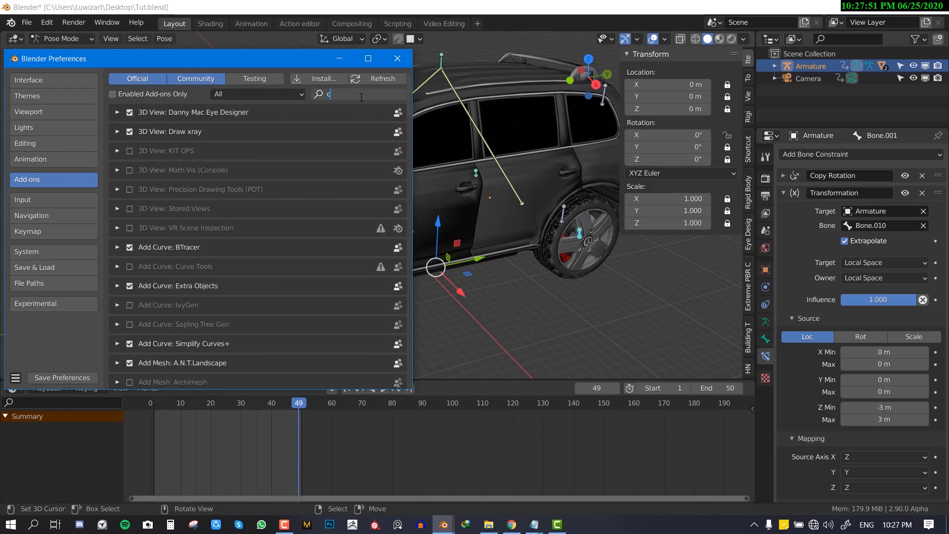
{"action": "type", "text": "opy"}
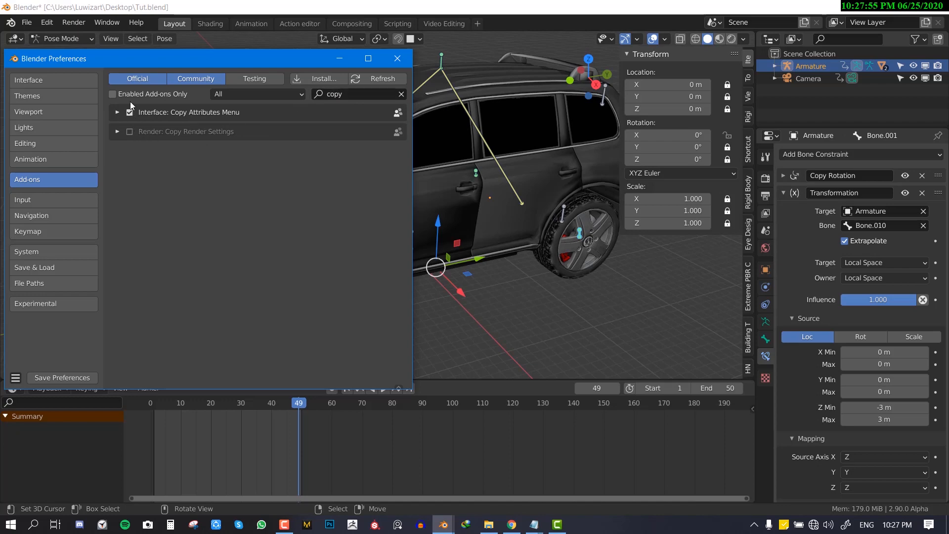
{"action": "left_click", "coordinate": [397, 59]}
Step: Copy only the Transformation constraint from front wheel Bone.001 to rear wheel Bone.004 with Copy Selected Constraints
{"action": "middle_click_drag", "start_coordinate": [410, 173], "coordinate": [480, 216]}
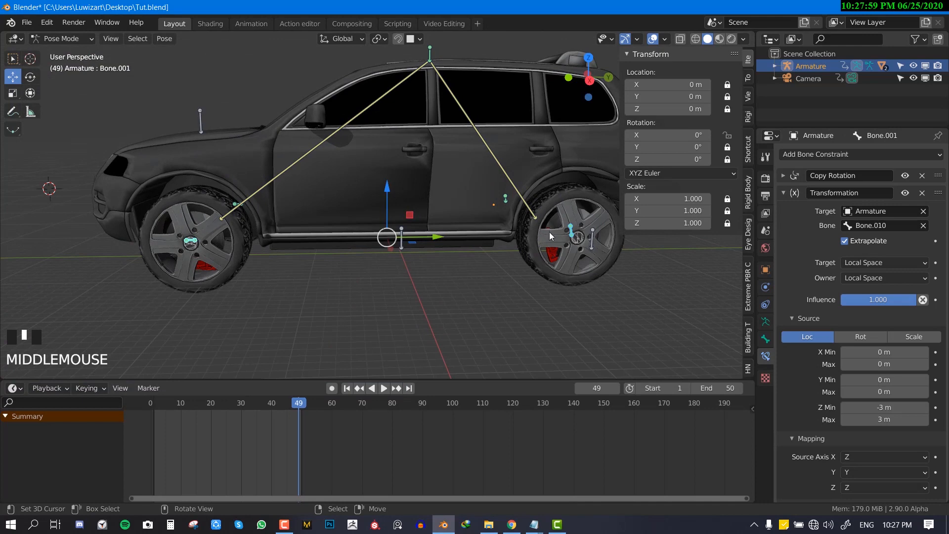
{"action": "right_click", "coordinate": [575, 228]}
{"action": "right_click", "coordinate": [199, 235], "text": "shift"}
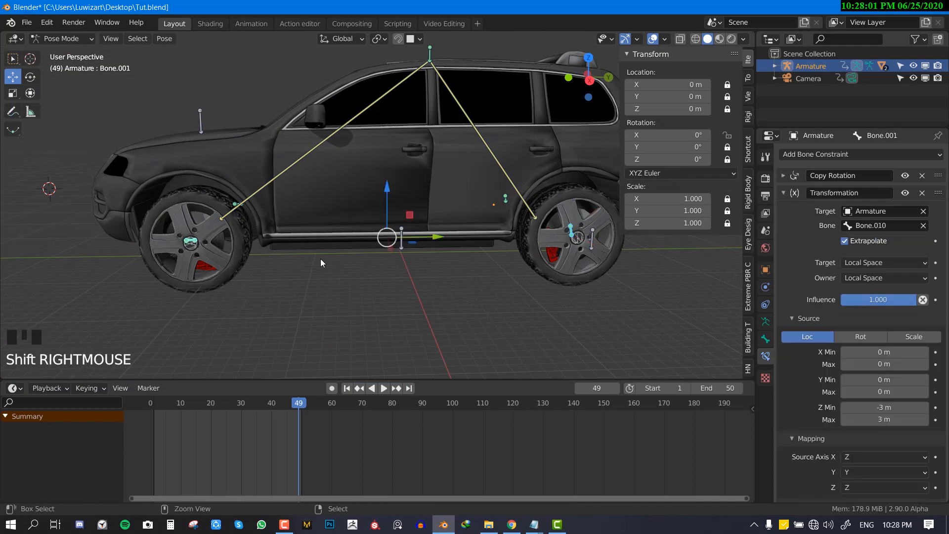
{"action": "key", "text": "ctrl+c"}
{"action": "left_click", "coordinate": [304, 397]}
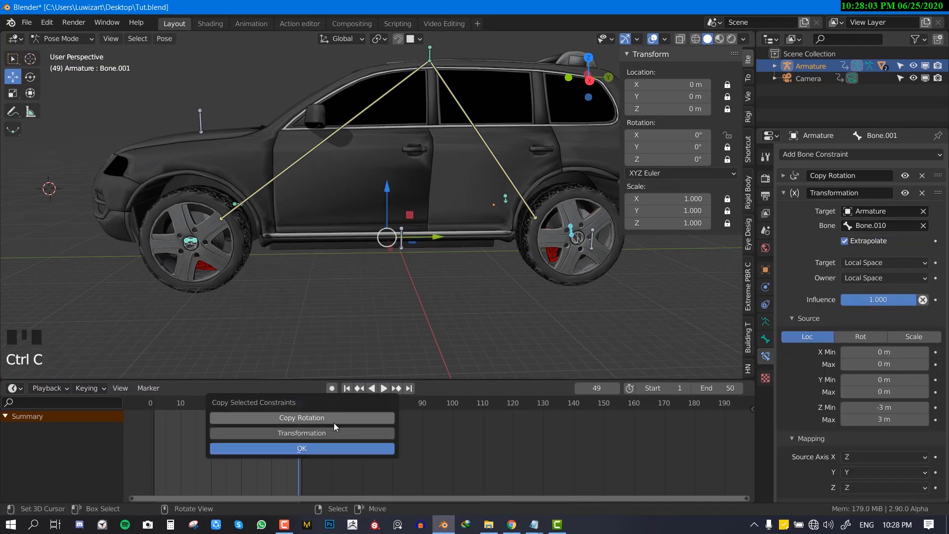
{"action": "left_click", "coordinate": [315, 447]}
Step: Play the animation to check the rear wheel's roll, stop it, and select Bone.004 to inspect its constraints
{"action": "key", "text": "shift+space"}
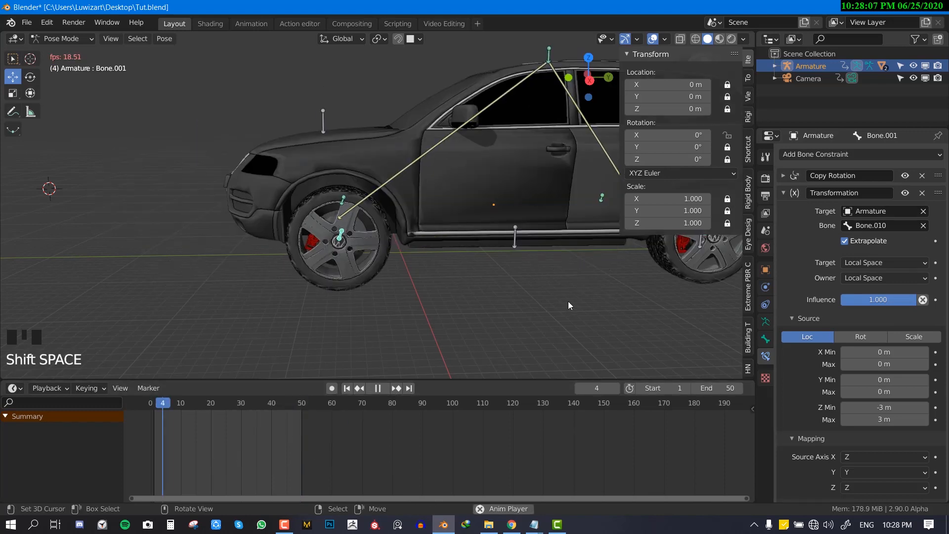
{"action": "key", "text": "alt+a"}
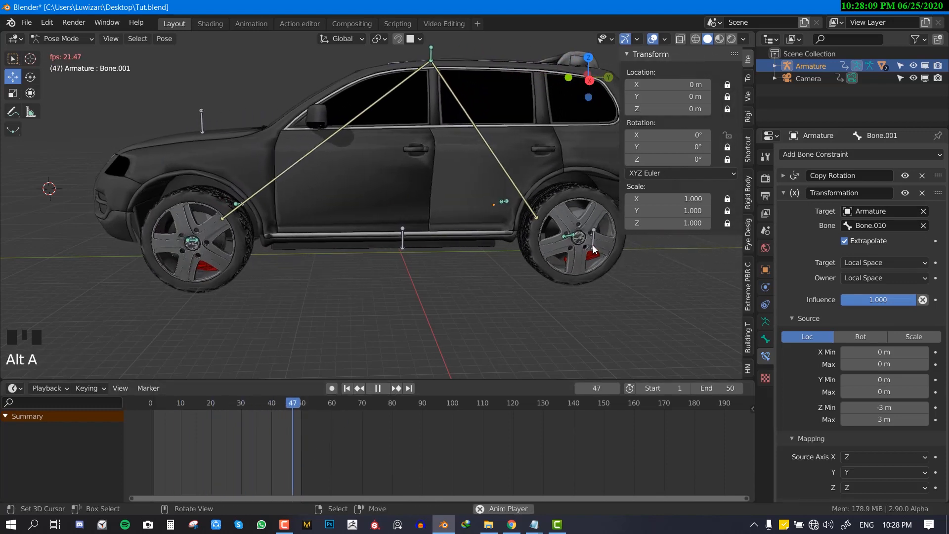
{"action": "key", "text": "shift+space"}
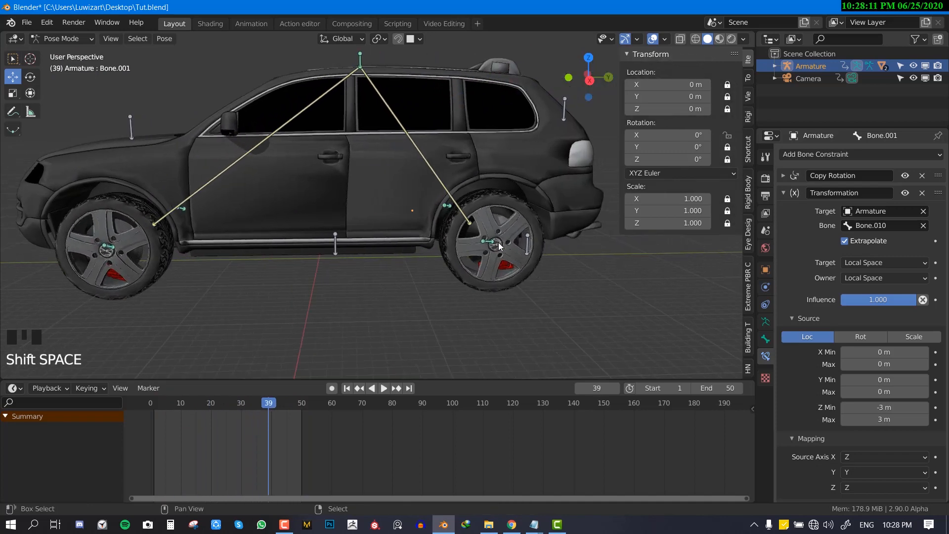
{"action": "right_click", "coordinate": [491, 241]}
{"action": "middle_click_drag", "start_coordinate": [189, 280], "coordinate": [473, 283]}
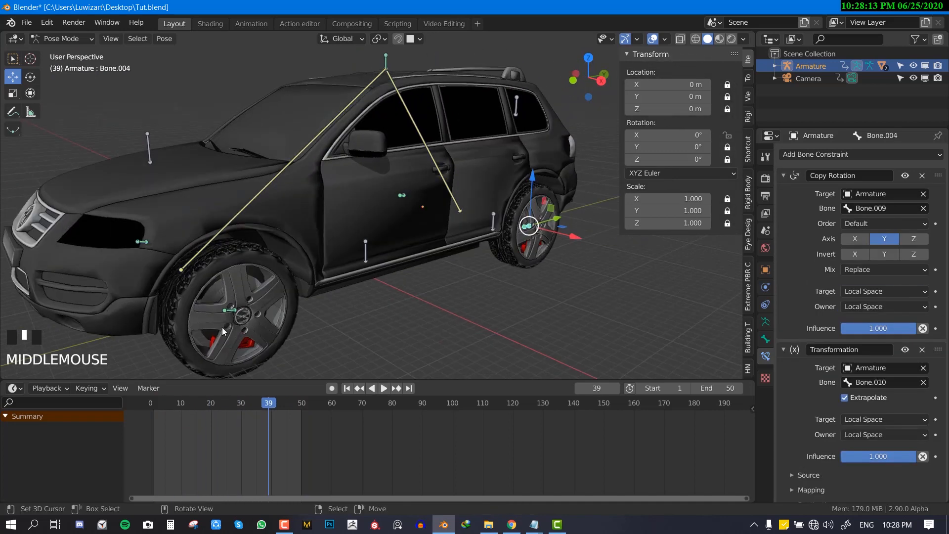
{"action": "middle_click_drag", "start_coordinate": [470, 194], "coordinate": [402, 241]}
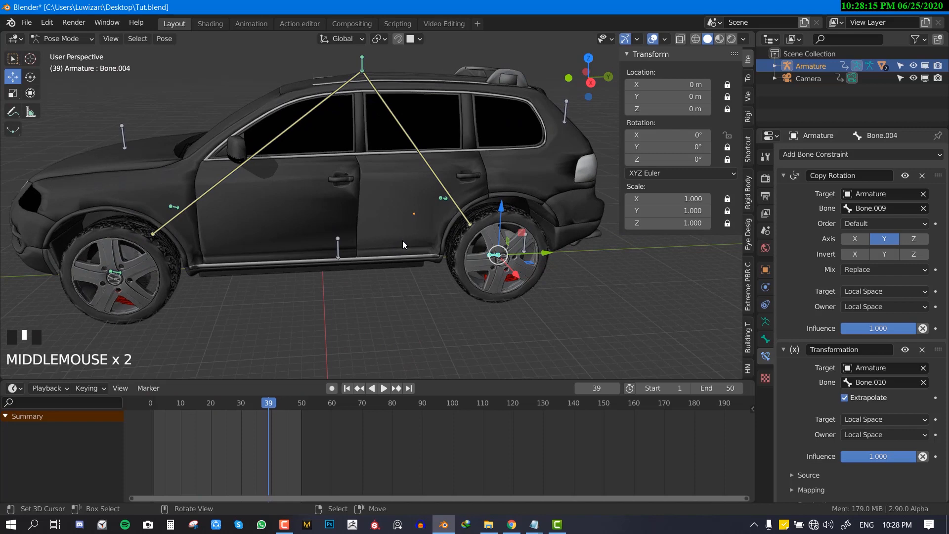
Step: Compare the Transformation constraint settings of front wheel Bone.001 with those of rear wheel Bone.004
{"action": "middle_click_drag", "start_coordinate": [273, 300], "coordinate": [301, 288]}
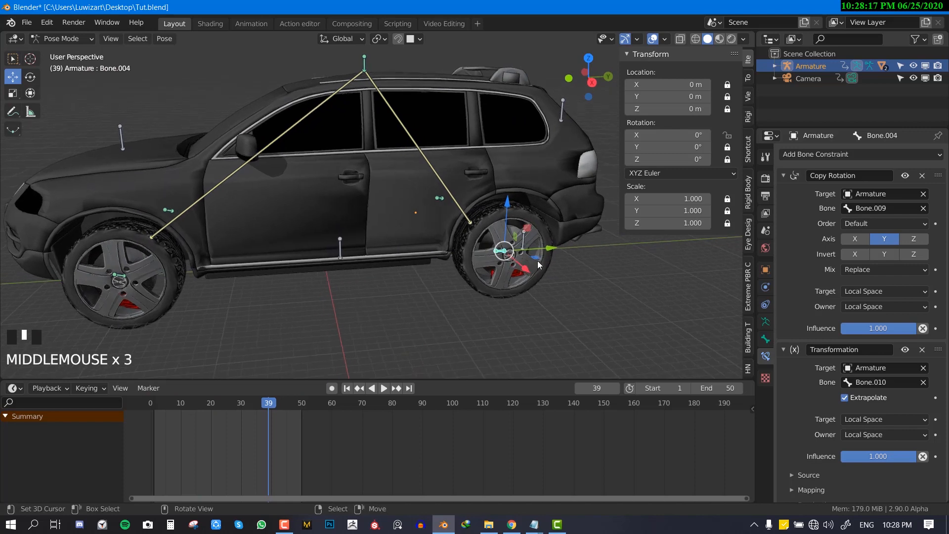
{"action": "middle_click_drag", "start_coordinate": [494, 242], "coordinate": [116, 224]}
{"action": "right_click", "coordinate": [119, 272]}
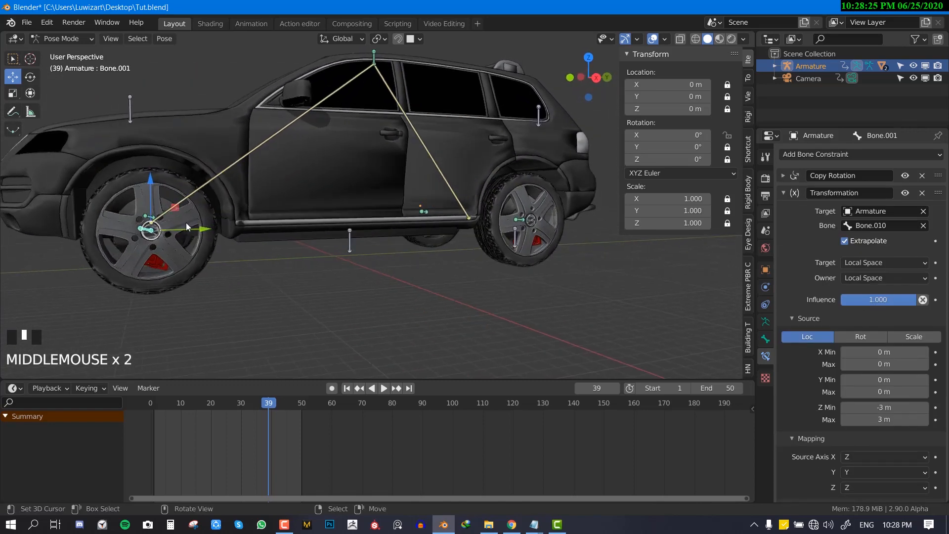
{"action": "middle_click_drag", "start_coordinate": [186, 222], "coordinate": [230, 239]}
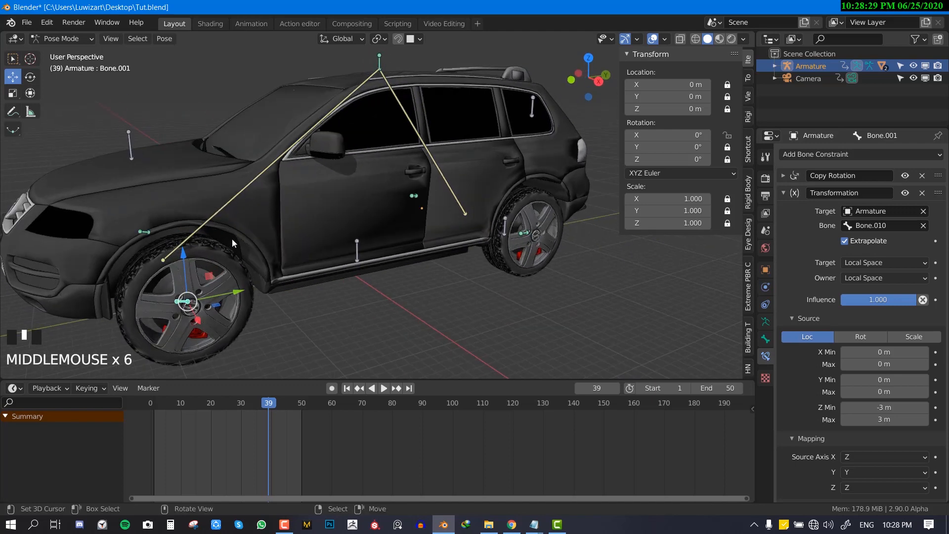
{"action": "middle_click_drag", "start_coordinate": [403, 243], "coordinate": [428, 223]}
{"action": "right_click", "coordinate": [432, 209]}
{"action": "scroll", "coordinate": [874, 432], "scroll_direction": "down", "scroll_amount": 1}
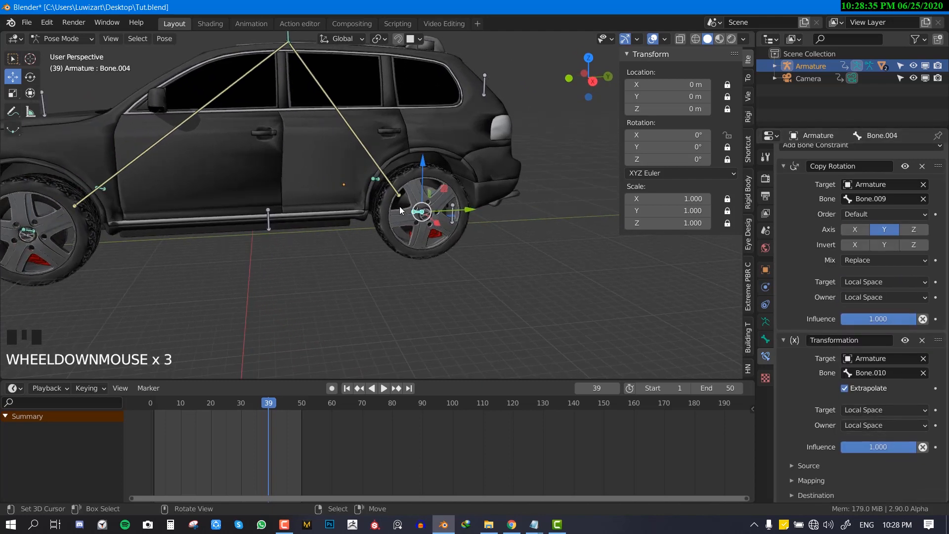
{"action": "middle_click_drag", "start_coordinate": [486, 247], "coordinate": [480, 246]}
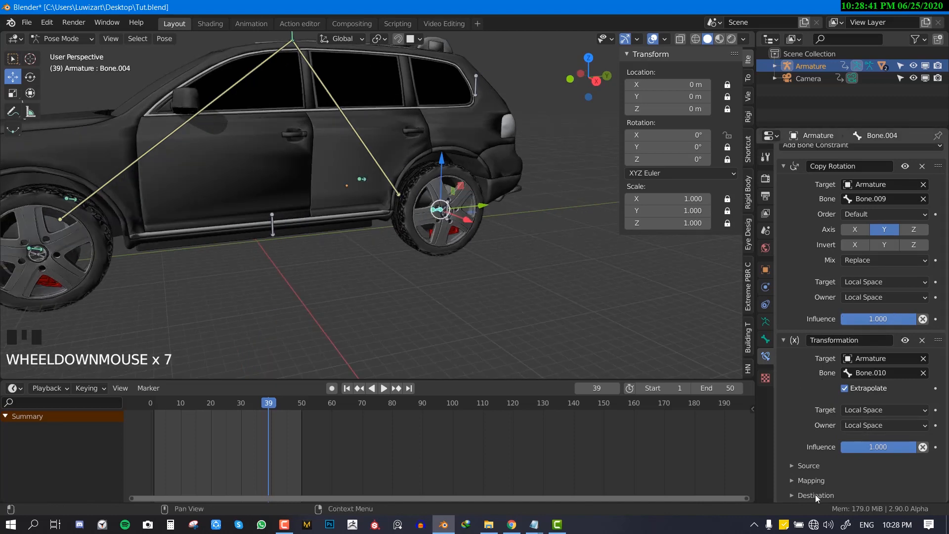
Step: Set the Source location Z range of Bone.004's Transformation constraint to a minimum of -5 m and a maximum of 5 m
{"action": "left_click", "coordinate": [813, 466]}
{"action": "scroll", "coordinate": [840, 465], "scroll_direction": "down", "scroll_amount": 8}
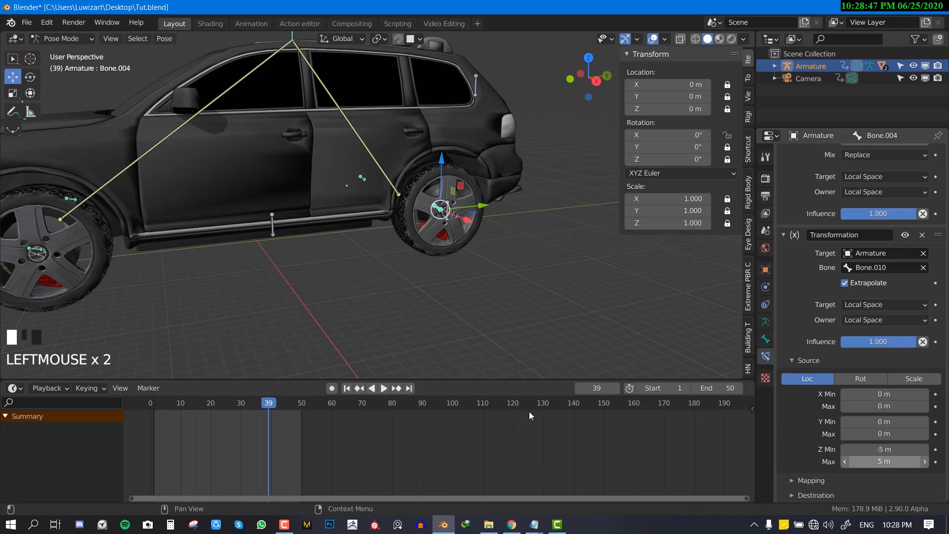
{"action": "scroll", "coordinate": [437, 268], "scroll_direction": "down", "scroll_amount": 3}
Step: Play the animation without viewport overlays to check the roll of the wheels, save the file, and stop playback with overlays restored
{"action": "key", "text": "shift+space"}
{"action": "key", "text": "alt+grave"}
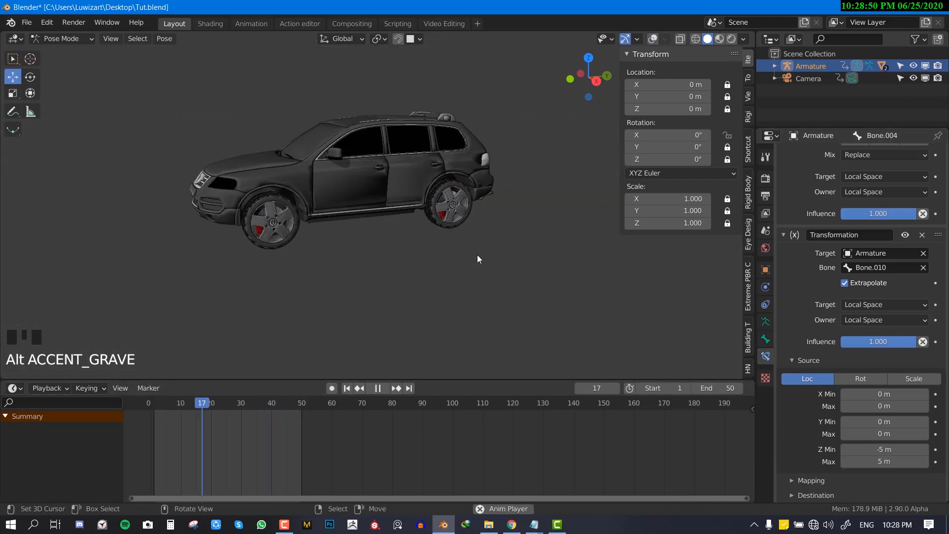
{"action": "scroll", "coordinate": [475, 254], "scroll_direction": "up", "scroll_amount": 2}
{"action": "scroll", "coordinate": [435, 256], "scroll_direction": "up", "scroll_amount": 2}
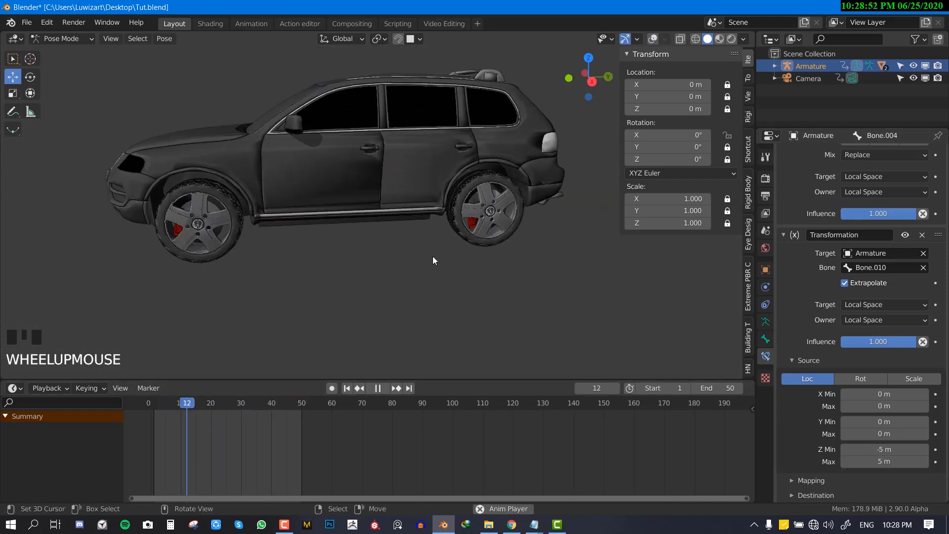
{"action": "scroll", "coordinate": [515, 233], "scroll_direction": "up", "scroll_amount": 1}
{"action": "middle_click_drag", "start_coordinate": [515, 232], "coordinate": [440, 232], "text": "shift"}
{"action": "key", "text": "ctrl+s"}
{"action": "scroll", "coordinate": [393, 260], "scroll_direction": "down", "scroll_amount": 2}
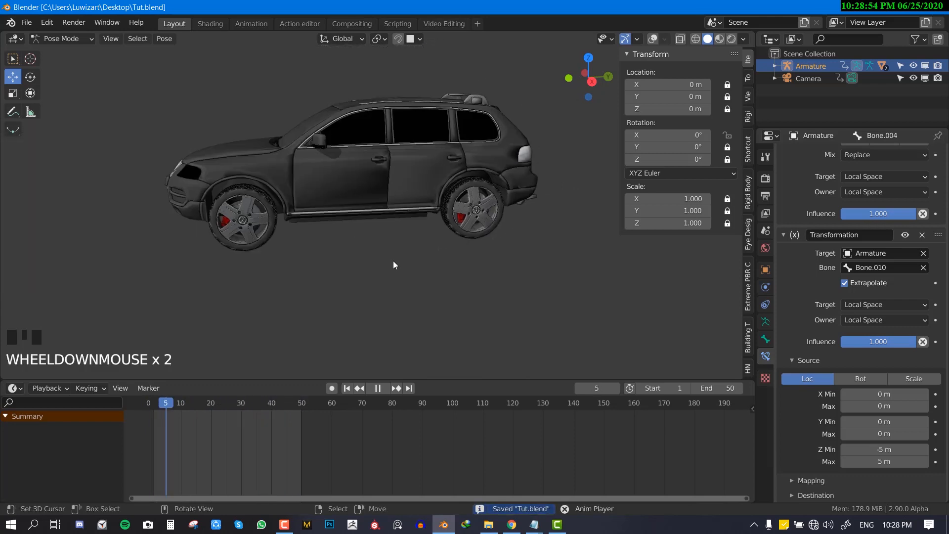
{"action": "middle_click_drag", "start_coordinate": [393, 260], "coordinate": [375, 153]}
{"action": "key", "text": "alt+grave"}
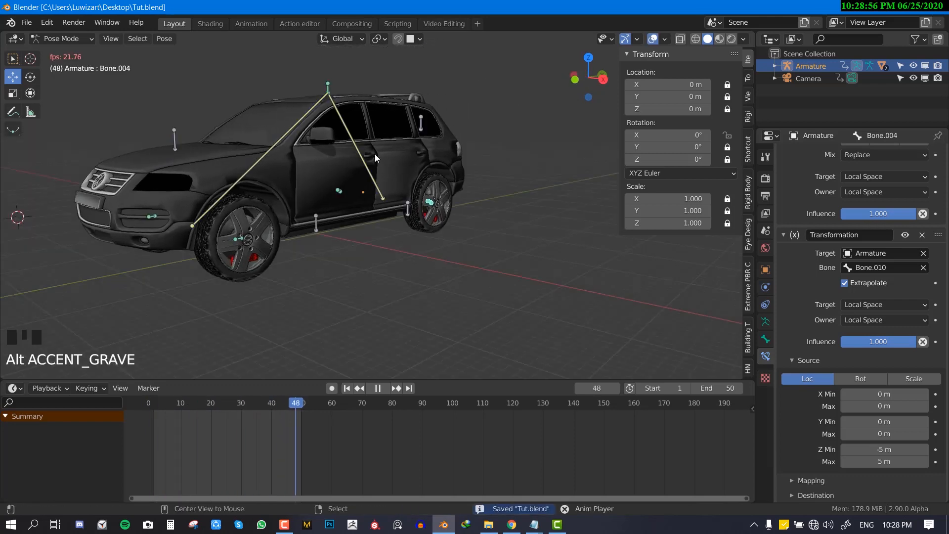
{"action": "key", "text": "shift+space"}
Step: Try moving roof control Bone.006 to test how the car body responds, and cancel the move
{"action": "left_click", "coordinate": [378, 89]}
{"action": "key", "text": "g"}
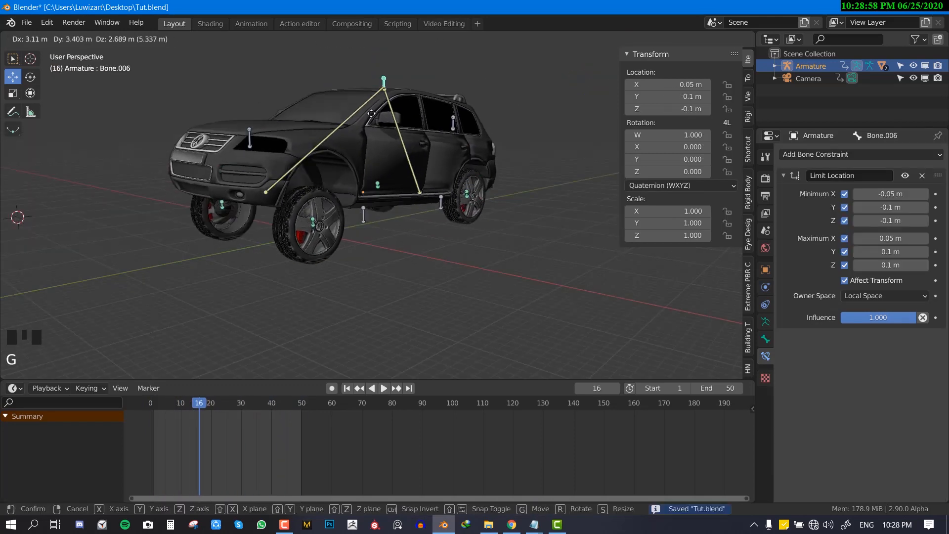
{"action": "right_click", "coordinate": [367, 117]}
{"action": "key", "text": "alt+grave"}
{"action": "scroll", "coordinate": [473, 198], "scroll_direction": "down", "scroll_amount": 2}
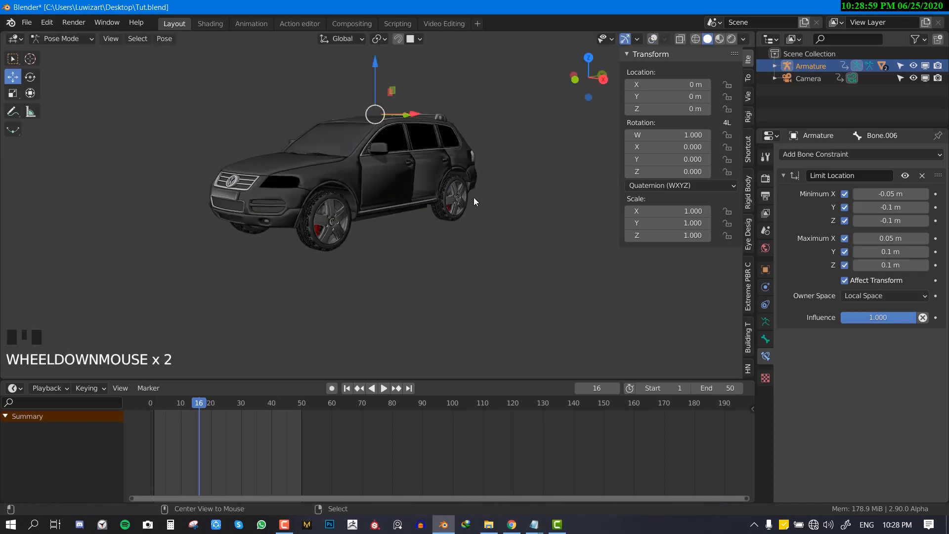
Step: Clear the rotation and location of all pose bones, and return to Object Mode with nothing selected
{"action": "key", "text": "alt+grave"}
{"action": "key", "text": "a"}
{"action": "key", "text": "alt+r"}
{"action": "key", "text": "alt+g"}
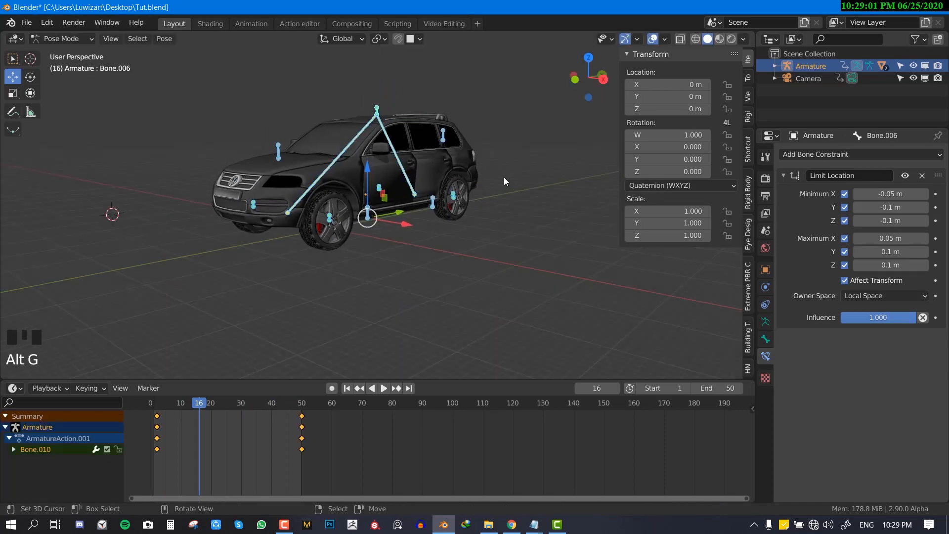
{"action": "key", "text": "ctrl+Tab"}
{"action": "key", "text": "alt+a"}
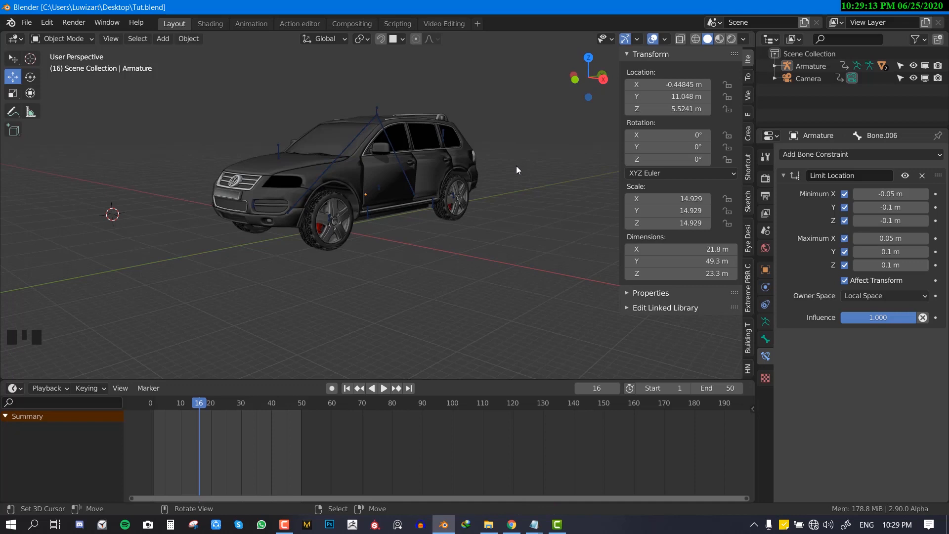
Step: Hide the viewport's transform sidebar and bring the whole car into view
{"action": "scroll", "coordinate": [511, 176], "scroll_direction": "down", "scroll_amount": 1}
{"action": "key", "text": "n"}
{"action": "scroll", "coordinate": [428, 210], "scroll_direction": "down", "scroll_amount": 4}
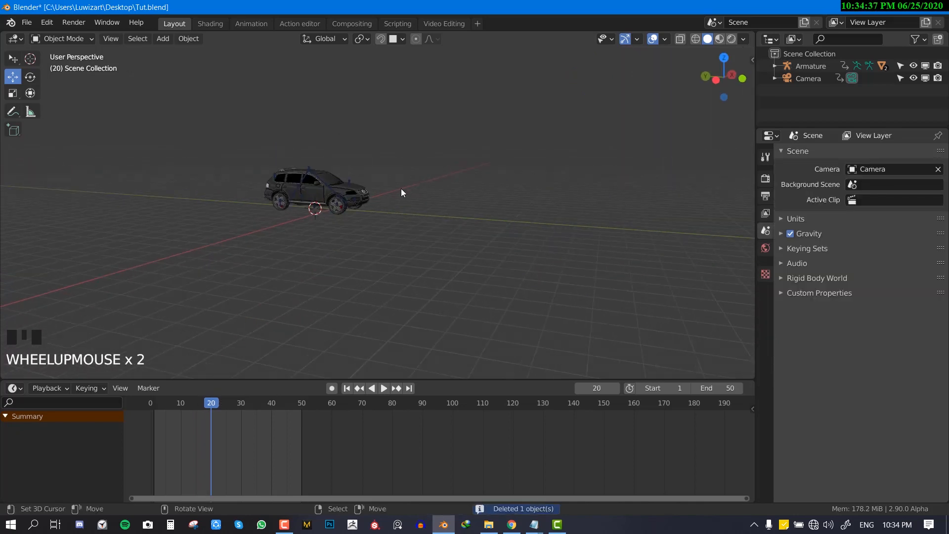
{"action": "middle_click_drag", "start_coordinate": [416, 218], "coordinate": [522, 239], "text": "shift"}
{"action": "scroll", "coordinate": [588, 238], "scroll_direction": "up", "scroll_amount": 3}
{"action": "scroll", "coordinate": [605, 223], "scroll_direction": "down", "scroll_amount": 3}
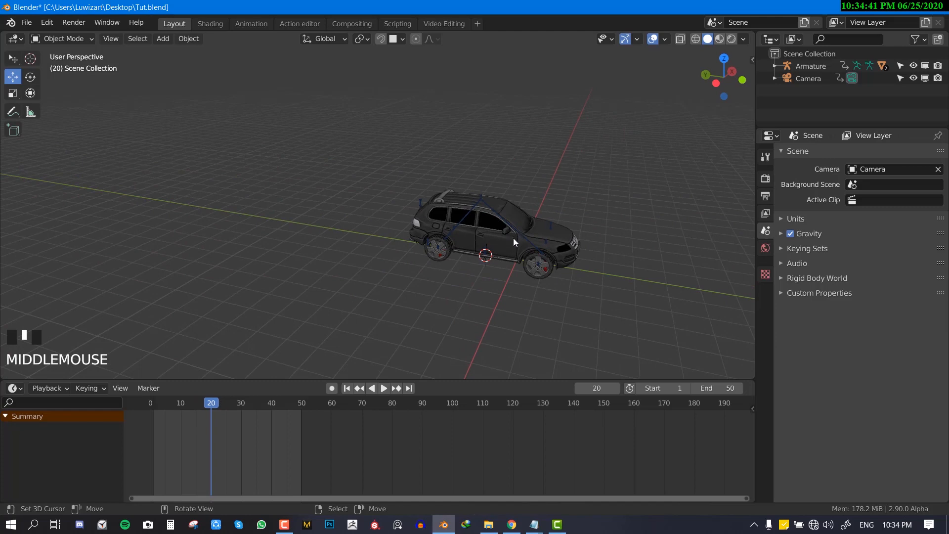
Step: Select the armature and snap the 3D cursor to its origin
{"action": "right_click", "coordinate": [514, 233]}
{"action": "key", "text": "shift+s"}
{"action": "left_click", "coordinate": [589, 308]}
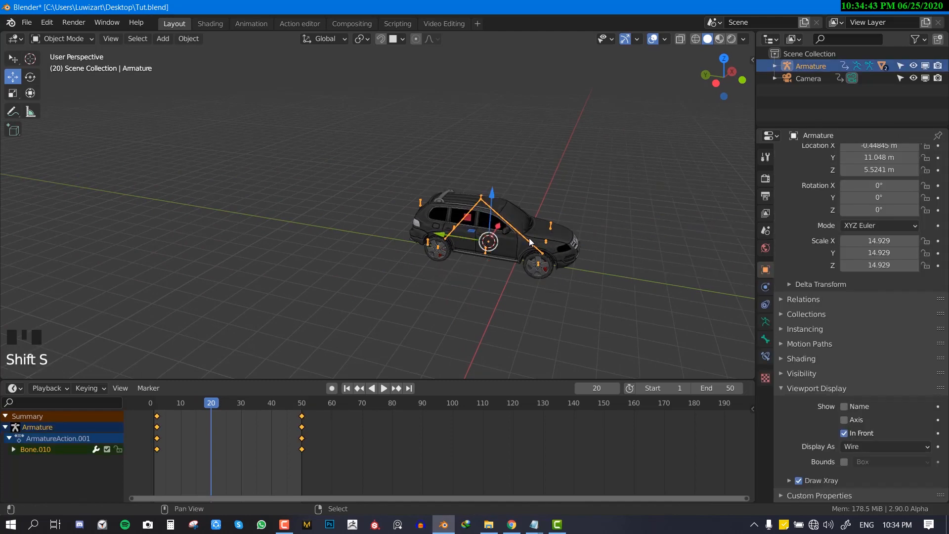
Step: Snap the 3D cursor to the world origin
{"action": "scroll", "coordinate": [521, 198], "scroll_direction": "up", "scroll_amount": 3}
{"action": "key", "text": "KP_1"}
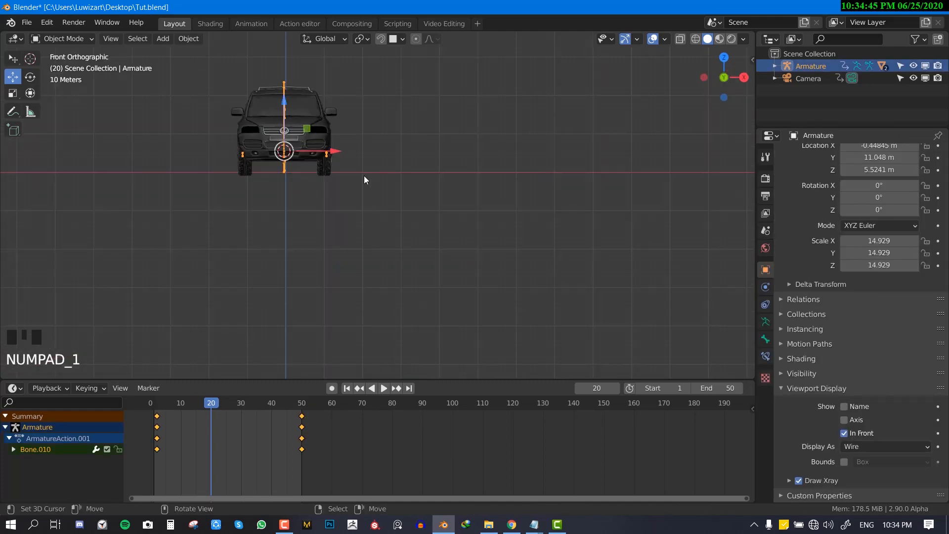
{"action": "middle_click_drag", "start_coordinate": [363, 176], "coordinate": [445, 185]}
{"action": "key", "text": "shift+s"}
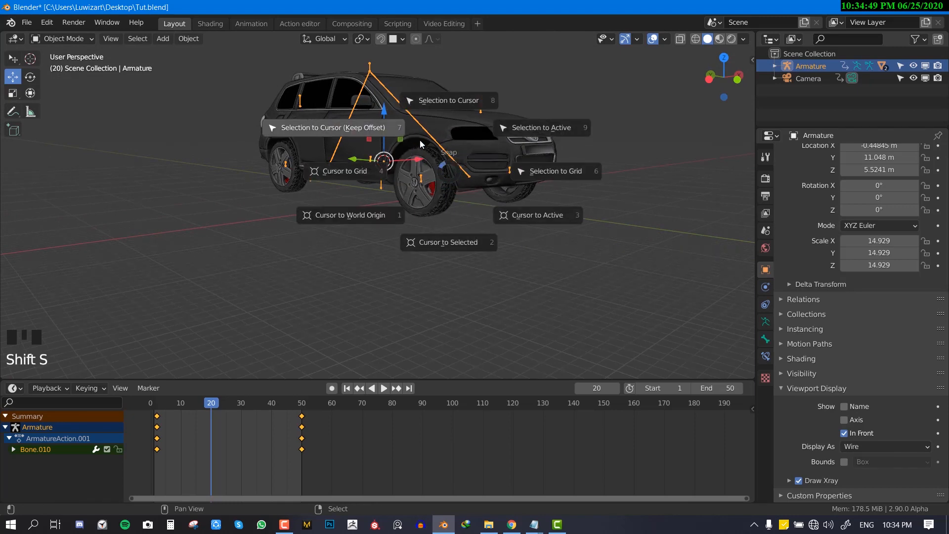
{"action": "left_click", "coordinate": [366, 218]}
Step: Add a Path curve at the 3D cursor on the world origin
{"action": "middle_click_drag", "start_coordinate": [366, 218], "coordinate": [526, 99]}
{"action": "key", "text": "shift+a"}
{"action": "mouse_move", "coordinate": [565, 44]}
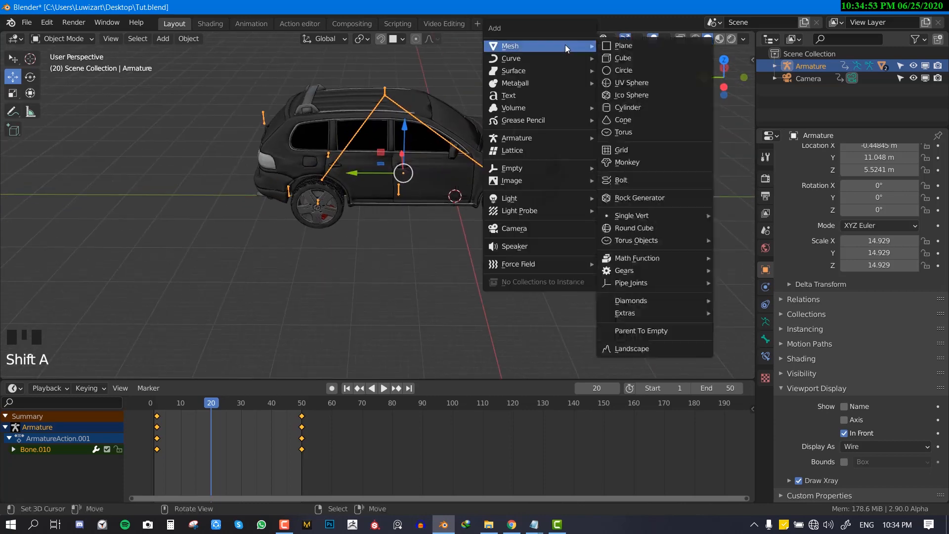
{"action": "mouse_move", "coordinate": [547, 57]}
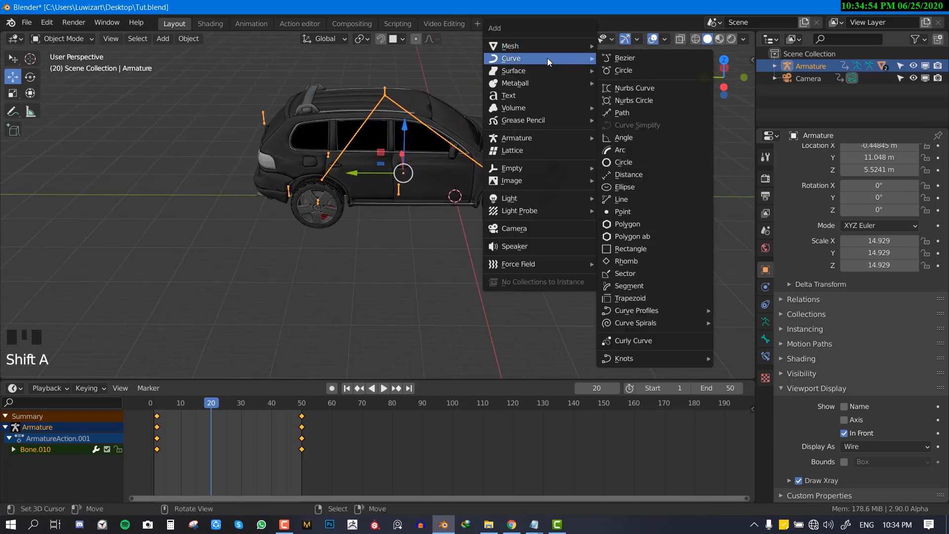
{"action": "left_click", "coordinate": [623, 113]}
Step: Scale the whole path up in Edit Mode, first by about 6.3 and then further until it is longer than the car
{"action": "middle_click_drag", "start_coordinate": [402, 170], "coordinate": [428, 187]}
{"action": "scroll", "coordinate": [479, 182], "scroll_direction": "up", "scroll_amount": 2}
{"action": "key", "text": "Tab"}
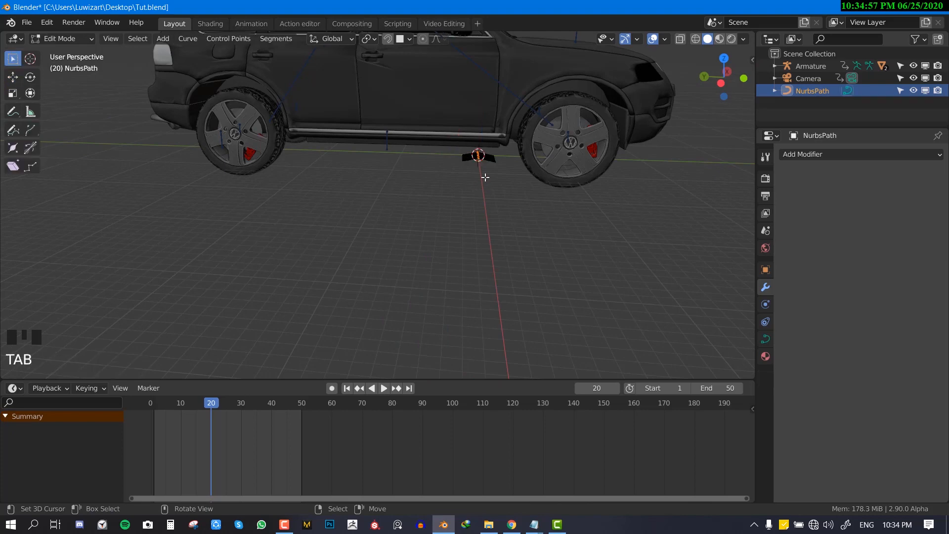
{"action": "middle_click_drag", "start_coordinate": [485, 177], "coordinate": [470, 196]}
{"action": "key", "text": "s"}
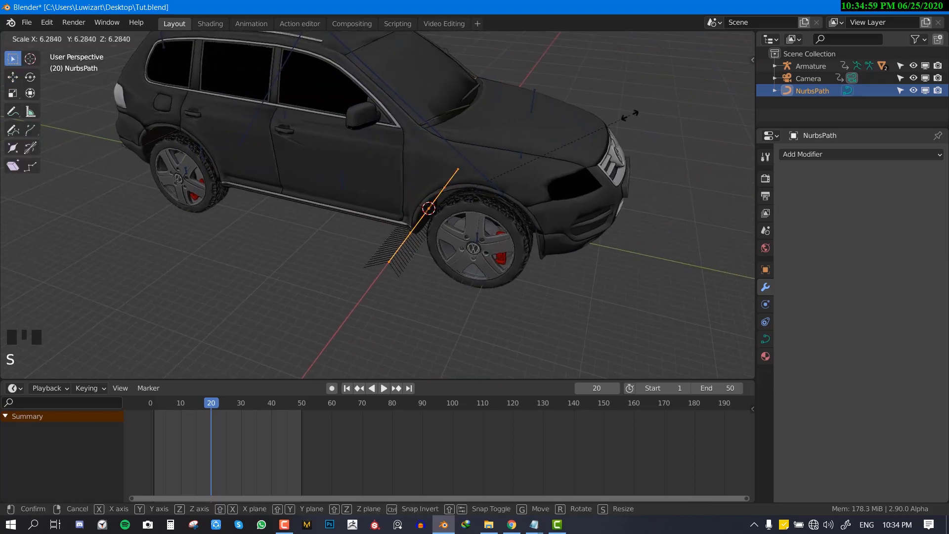
{"action": "left_click", "coordinate": [630, 116]}
{"action": "key", "text": "s"}
{"action": "left_click", "coordinate": [569, 148]}
Step: Rotate the path's points 90 degrees about the Z axis in top view to align the path with the car's length
{"action": "scroll", "coordinate": [406, 223], "scroll_direction": "down", "scroll_amount": 4}
{"action": "middle_click_drag", "start_coordinate": [380, 229], "coordinate": [469, 267]}
{"action": "key", "text": "KP_7"}
{"action": "scroll", "coordinate": [391, 242], "scroll_direction": "up", "scroll_amount": 2}
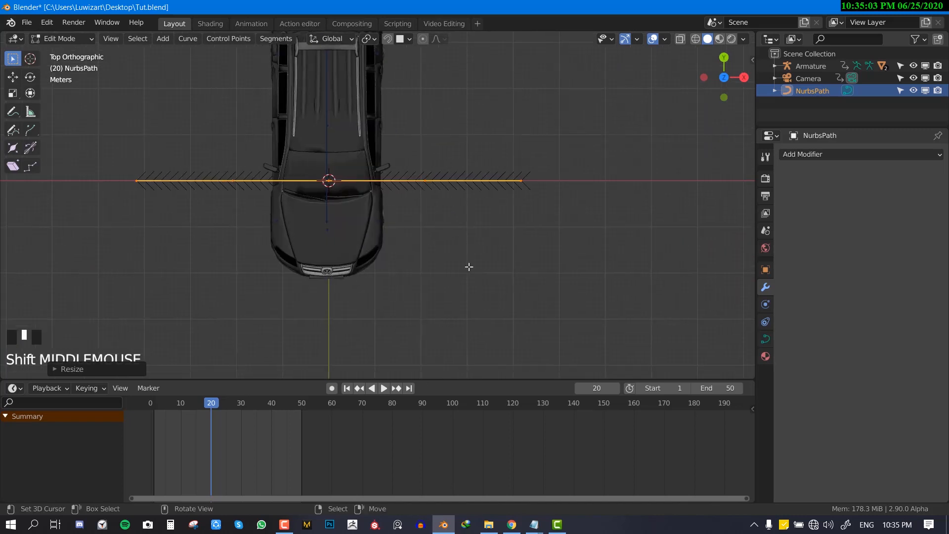
{"action": "scroll", "coordinate": [585, 132], "scroll_direction": "down", "scroll_amount": 3}
{"action": "scroll", "coordinate": [456, 227], "scroll_direction": "up", "scroll_amount": 4}
{"action": "middle_click_drag", "start_coordinate": [465, 216], "coordinate": [501, 268], "text": "shift"}
{"action": "scroll", "coordinate": [538, 284], "scroll_direction": "down", "scroll_amount": 2}
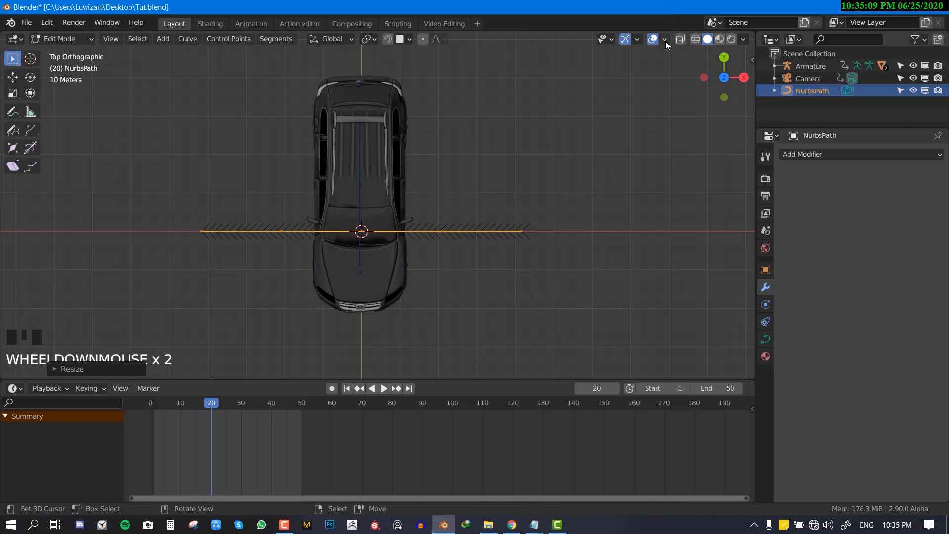
{"action": "scroll", "coordinate": [490, 286], "scroll_direction": "down", "scroll_amount": 1}
{"action": "key", "text": "r"}
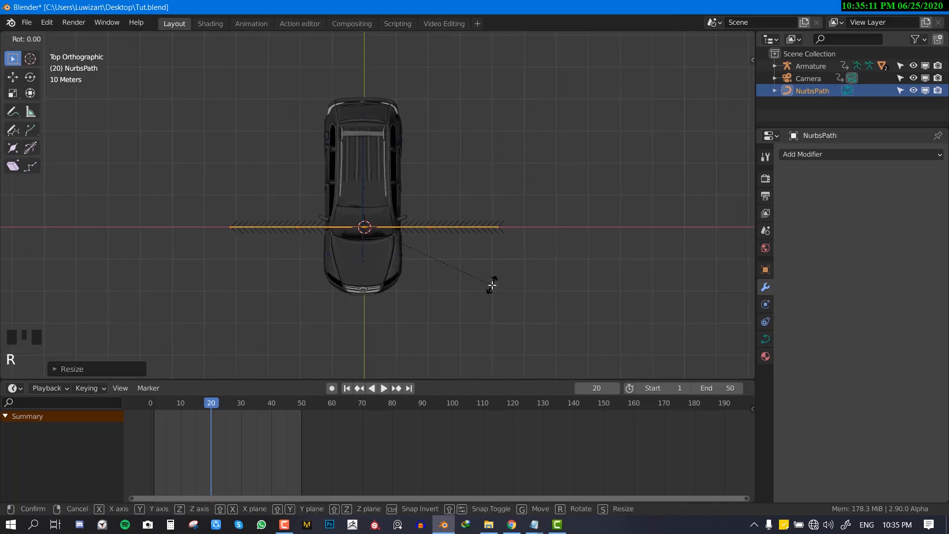
{"action": "type", "text": "r"}
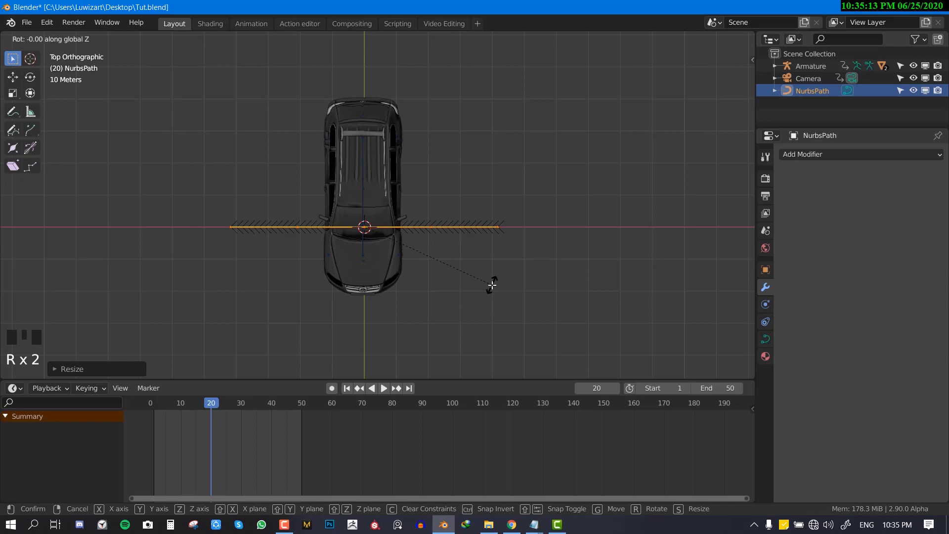
{"action": "type", "text": "90"}
{"action": "key", "text": "Return"}
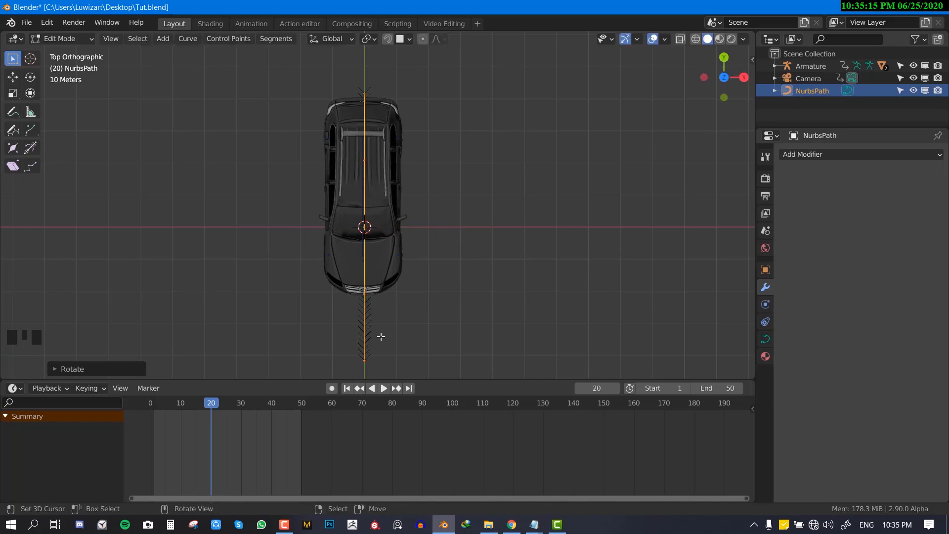
Step: Extrude four points from the path's end ahead of the car, curving it sideways and back in a wide U-shaped bend
{"action": "middle_click_drag", "start_coordinate": [380, 337], "coordinate": [375, 218], "text": "shift"}
{"action": "right_click", "coordinate": [366, 250]}
{"action": "scroll", "coordinate": [369, 250], "scroll_direction": "down", "scroll_amount": 2}
{"action": "key", "text": "e"}
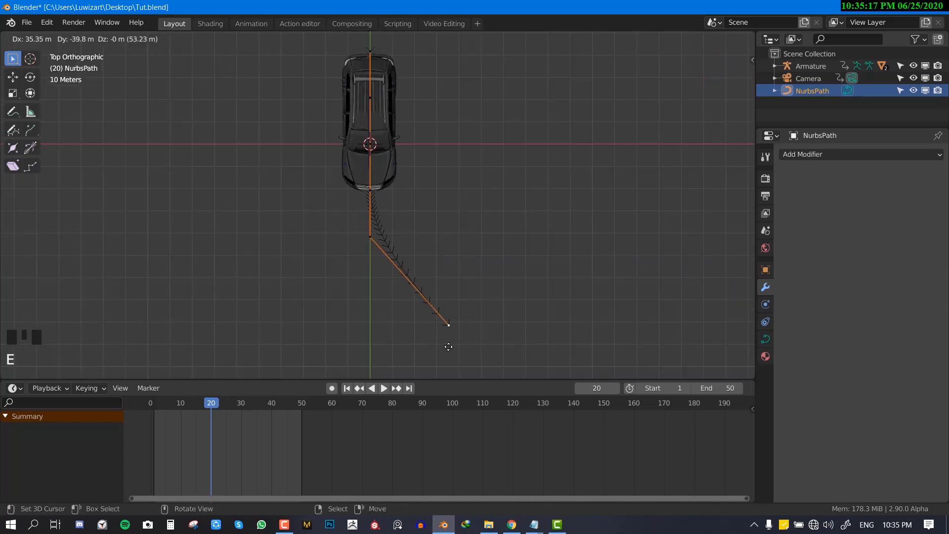
{"action": "left_click", "coordinate": [448, 347]}
{"action": "scroll", "coordinate": [448, 347], "scroll_direction": "down", "scroll_amount": 2}
{"action": "key", "text": "e"}
{"action": "left_click", "coordinate": [574, 298]}
{"action": "key", "text": "e"}
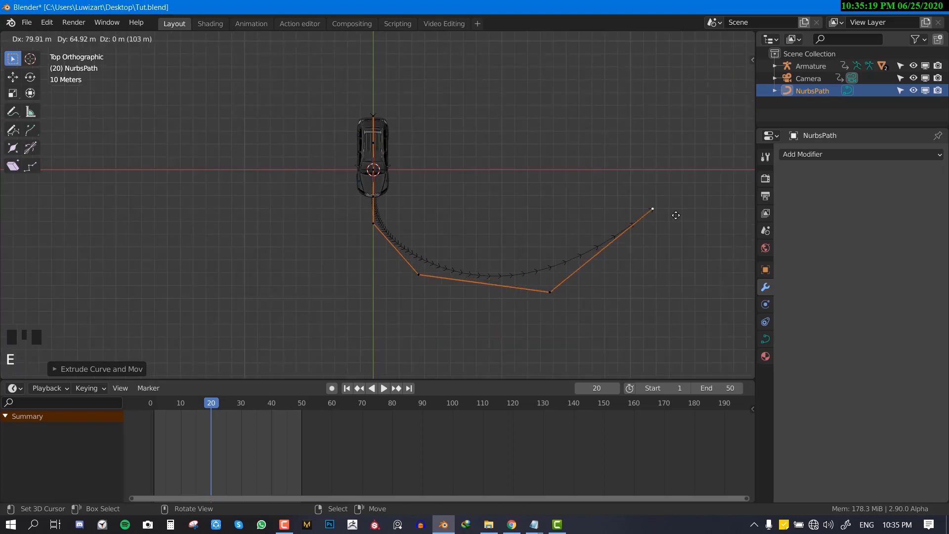
{"action": "left_click", "coordinate": [678, 208]}
{"action": "key", "text": "e"}
{"action": "left_click", "coordinate": [646, 117]}
Step: Extrude three more points that turn the path back the other way in an S shape, and leave Edit Mode
{"action": "middle_click_drag", "start_coordinate": [658, 112], "coordinate": [451, 165], "text": "shift"}
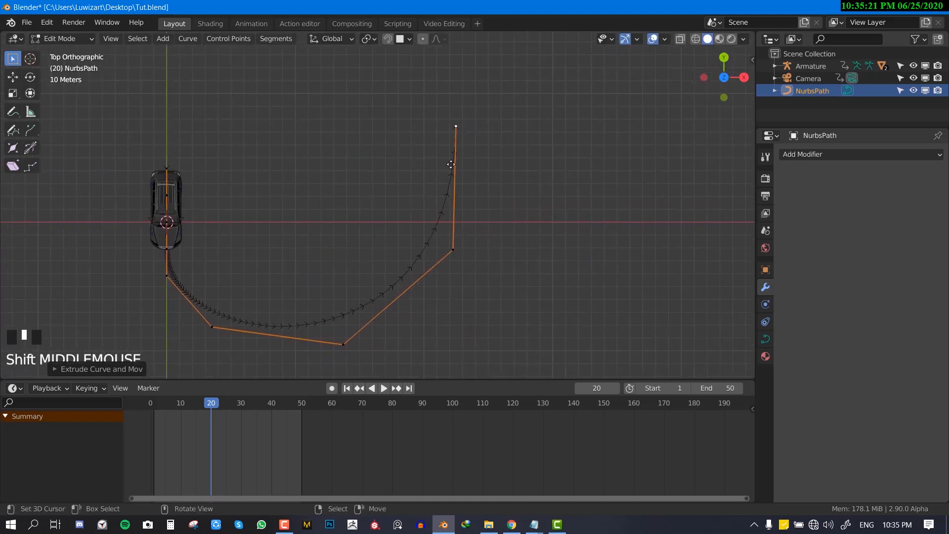
{"action": "key", "text": "e"}
{"action": "left_click", "coordinate": [553, 120]}
{"action": "key", "text": "e"}
{"action": "left_click", "coordinate": [691, 312]}
{"action": "key", "text": "e"}
{"action": "left_click", "coordinate": [714, 372]}
{"action": "key", "text": "Tab"}
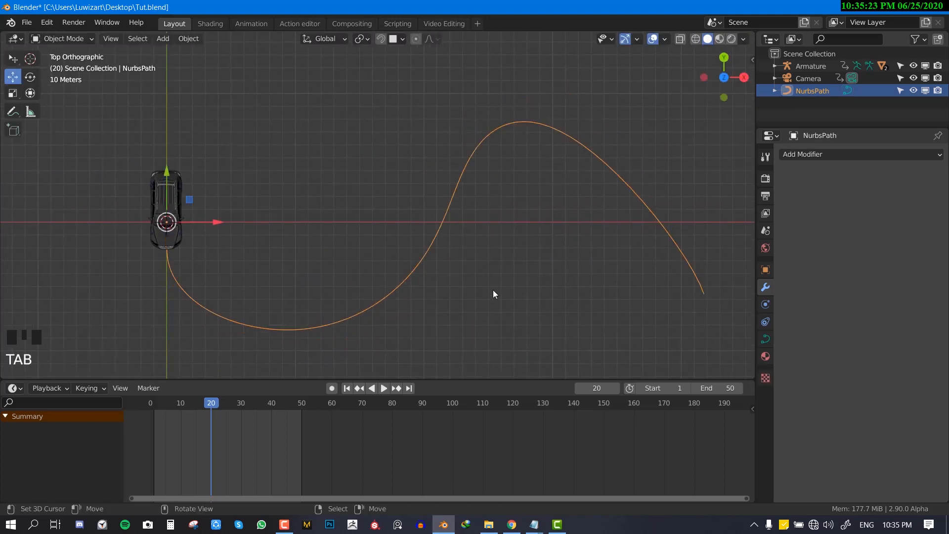
Step: Delete the path's control points beneath the car so that the path starts in front of it
{"action": "middle_click_drag", "start_coordinate": [493, 294], "coordinate": [461, 231]}
{"action": "scroll", "coordinate": [461, 231], "scroll_direction": "up", "scroll_amount": 3}
{"action": "key", "text": "Tab"}
{"action": "middle_click_drag", "start_coordinate": [210, 236], "coordinate": [395, 242]}
{"action": "key", "text": "Tab"}
{"action": "scroll", "coordinate": [455, 270], "scroll_direction": "up", "scroll_amount": 3}
{"action": "key", "text": "Tab"}
{"action": "right_click", "coordinate": [415, 280], "text": "shift"}
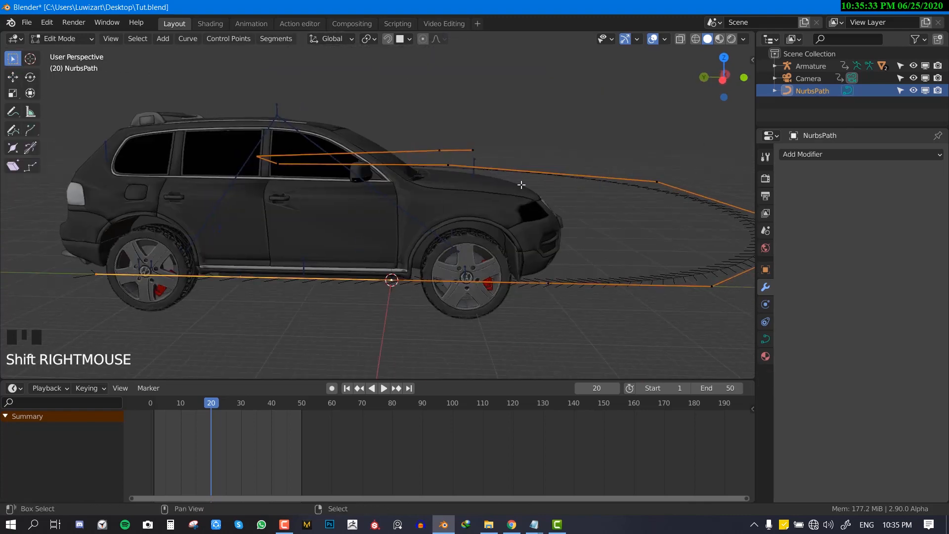
{"action": "key", "text": "x"}
{"action": "left_click", "coordinate": [577, 141]}
{"action": "right_click", "coordinate": [536, 288]}
{"action": "key", "text": "Tab"}
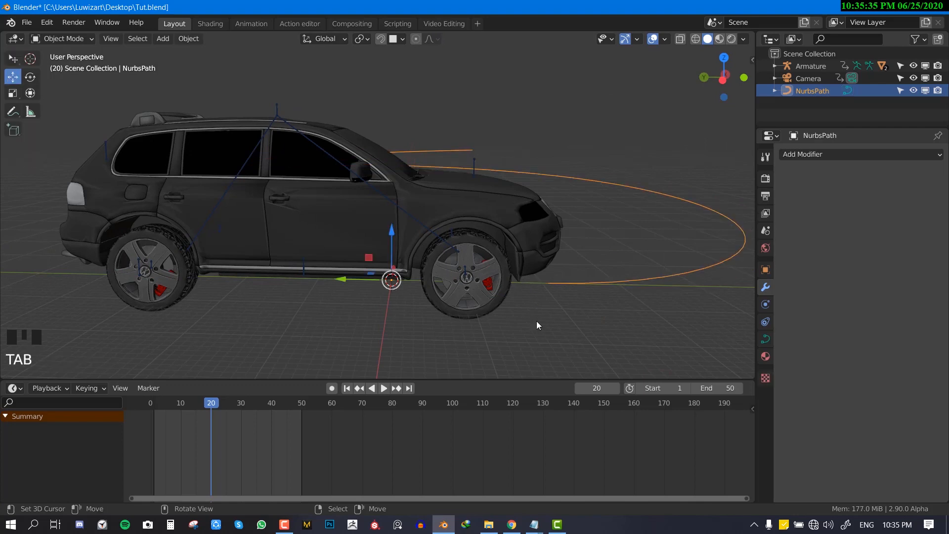
Step: Snap the 3D cursor to the path's first control point in front of the car, and return to Object Mode
{"action": "key", "text": "Tab"}
{"action": "right_click", "coordinate": [552, 283]}
{"action": "middle_click_drag", "start_coordinate": [512, 275], "coordinate": [530, 299], "text": "shift"}
{"action": "key", "text": "shift+s"}
{"action": "left_click", "coordinate": [447, 300]}
{"action": "key", "text": "Tab"}
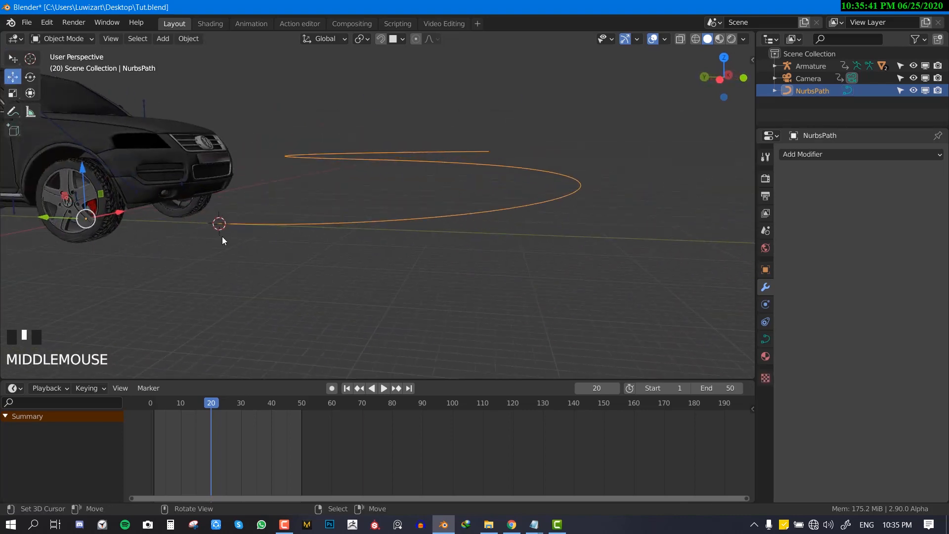
Step: Set the path's origin to the 3D cursor at its first control point in front of the car
{"action": "middle_click_drag", "start_coordinate": [221, 237], "coordinate": [393, 217]}
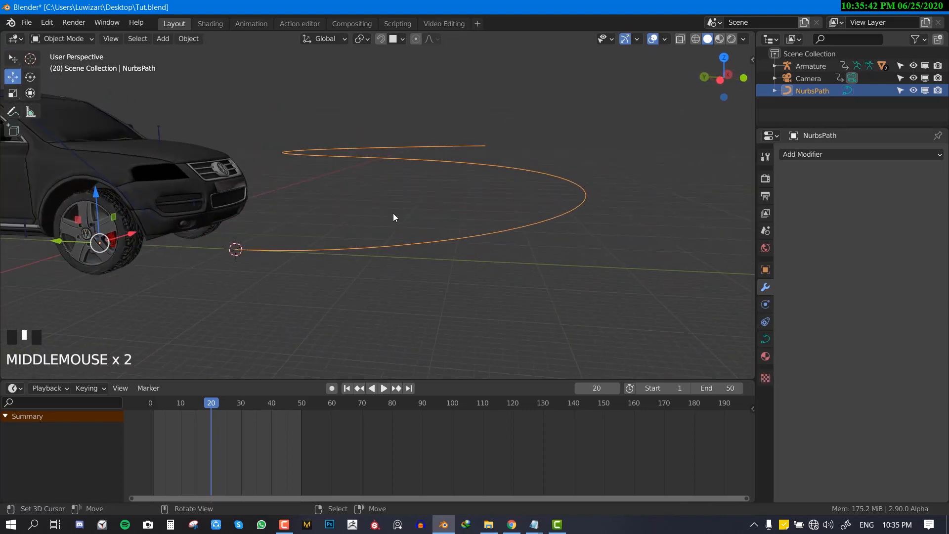
{"action": "left_click", "coordinate": [188, 40]}
{"action": "mouse_move", "coordinate": [208, 68]}
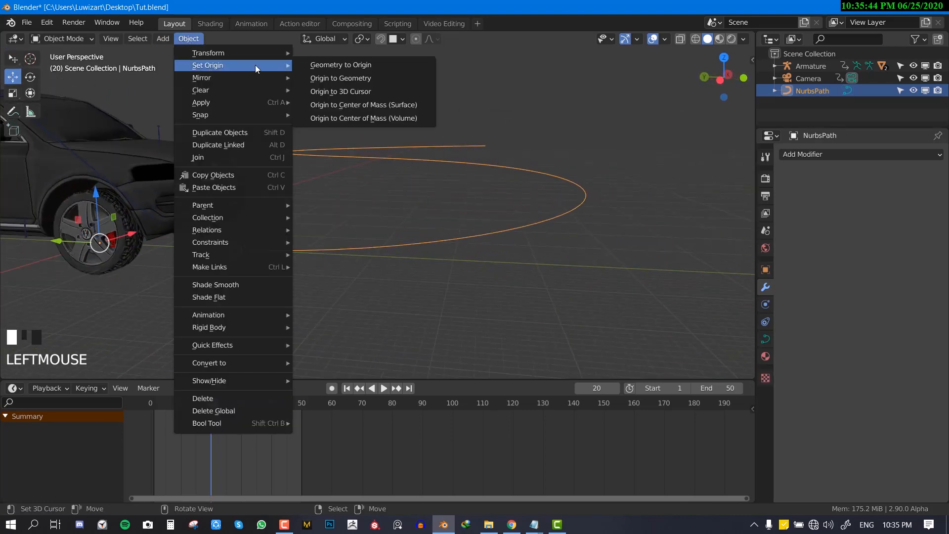
{"action": "left_click", "coordinate": [364, 95]}
{"action": "middle_click_drag", "start_coordinate": [358, 149], "coordinate": [351, 216]}
{"action": "key", "text": "r"}
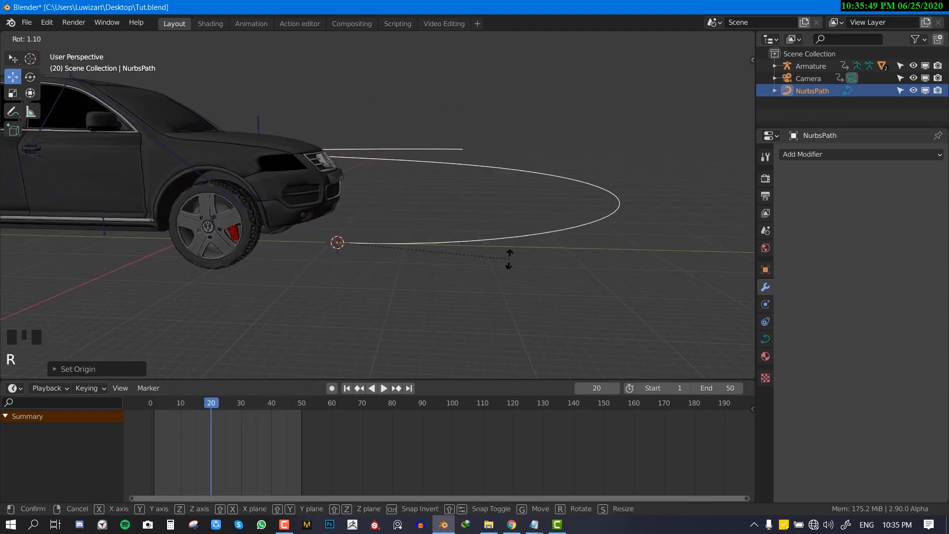
{"action": "right_click", "coordinate": [282, 285]}
{"action": "right_click", "coordinate": [282, 285]}
{"action": "right_click", "coordinate": [362, 234]}
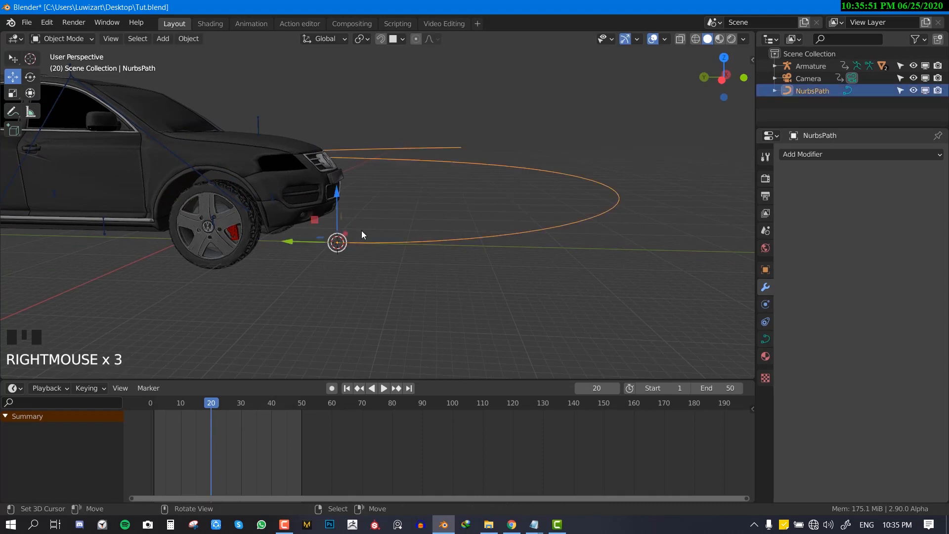
Step: Add a Plain Axes empty at the path's start and scale it up to about 11.7
{"action": "middle_click_drag", "start_coordinate": [361, 257], "coordinate": [398, 230]}
{"action": "key", "text": "shift+a"}
{"action": "mouse_move", "coordinate": [447, 171]}
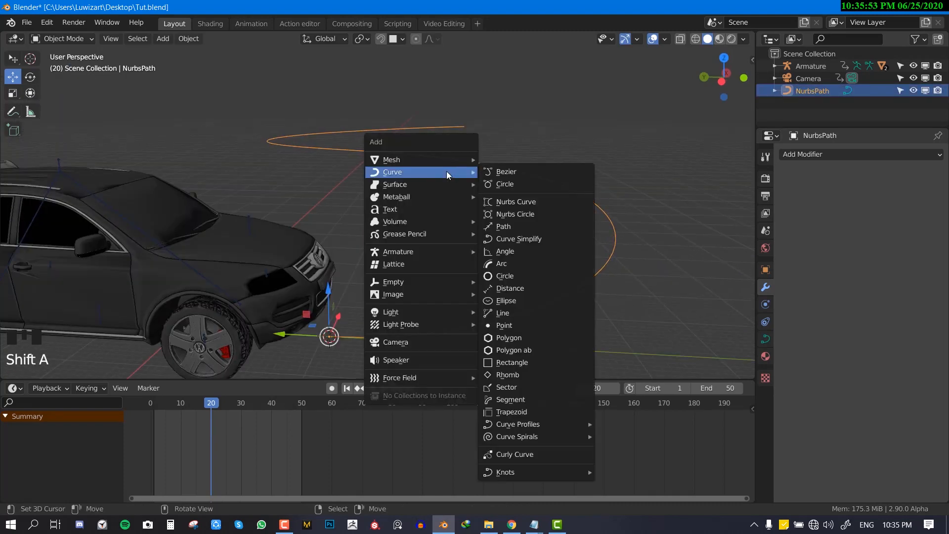
{"action": "mouse_move", "coordinate": [408, 283]}
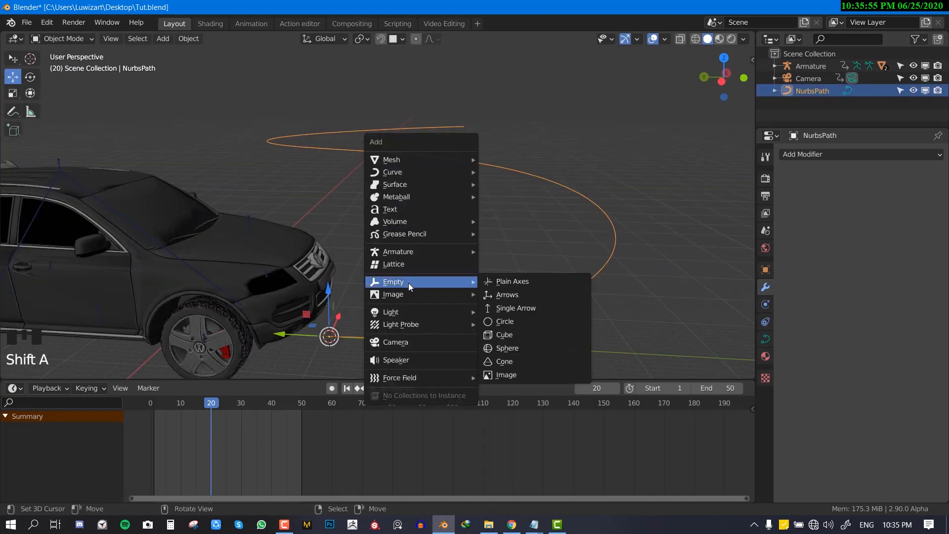
{"action": "left_click", "coordinate": [524, 280]}
{"action": "key", "text": "s"}
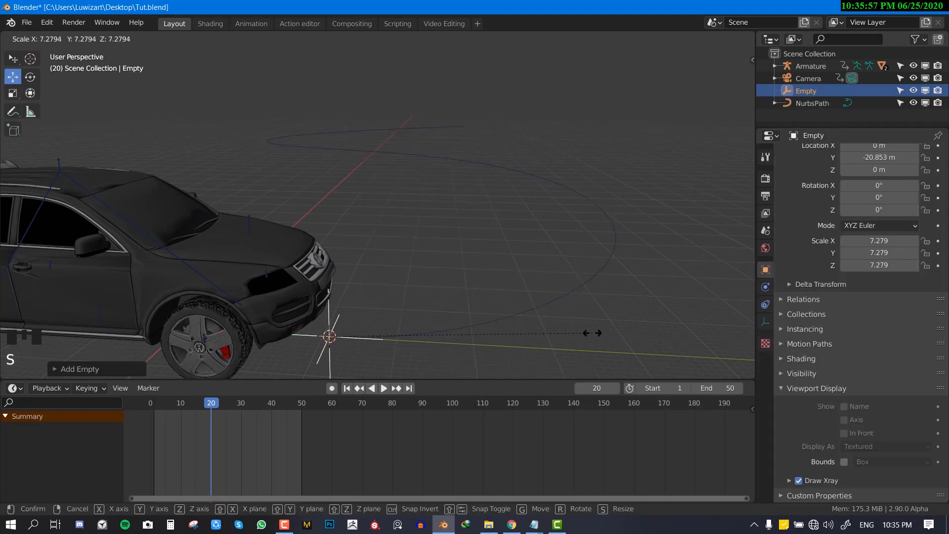
{"action": "left_click", "coordinate": [594, 333]}
{"action": "key", "text": "s"}
{"action": "left_click", "coordinate": [467, 331]}
{"action": "middle_click_drag", "start_coordinate": [467, 330], "coordinate": [413, 299], "text": "shift"}
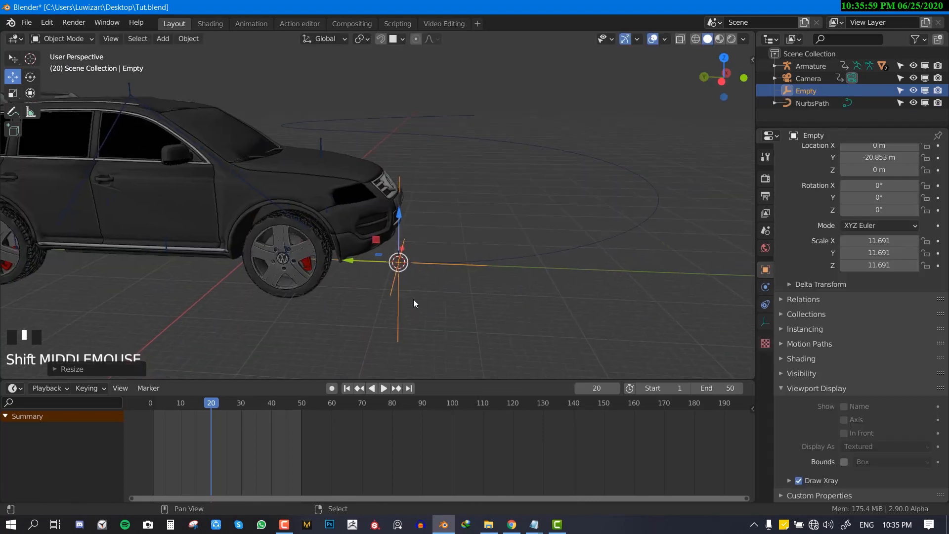
Step: Add the path to the selection and apply the object transform of both the empty and the path
{"action": "right_click", "coordinate": [542, 254], "text": "shift"}
{"action": "key", "text": "ctrl+a"}
{"action": "left_click", "coordinate": [571, 223]}
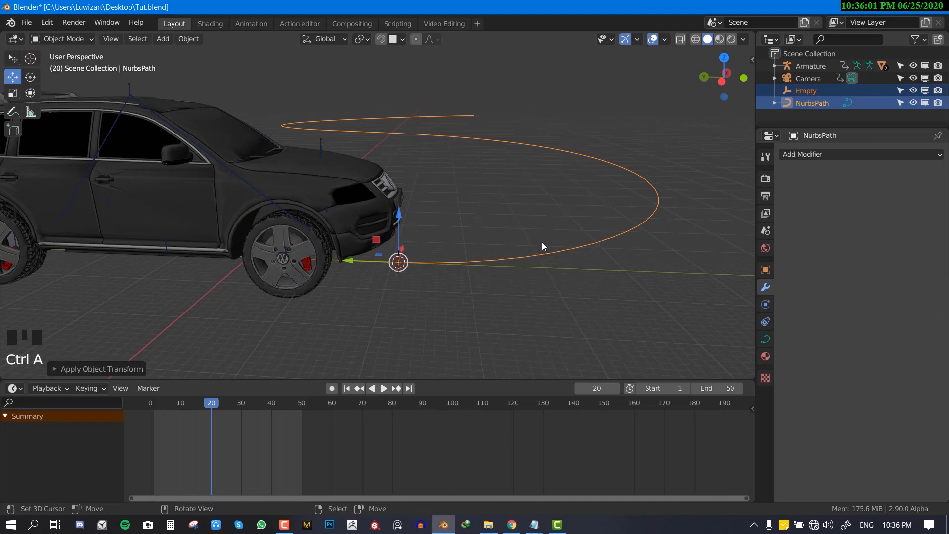
Step: Select only the empty at the path's start and scale it to about 5.85
{"action": "middle_click_drag", "start_coordinate": [414, 280], "coordinate": [183, 287]}
{"action": "key", "text": "alt+a"}
{"action": "right_click", "coordinate": [190, 272]}
{"action": "key", "text": "s"}
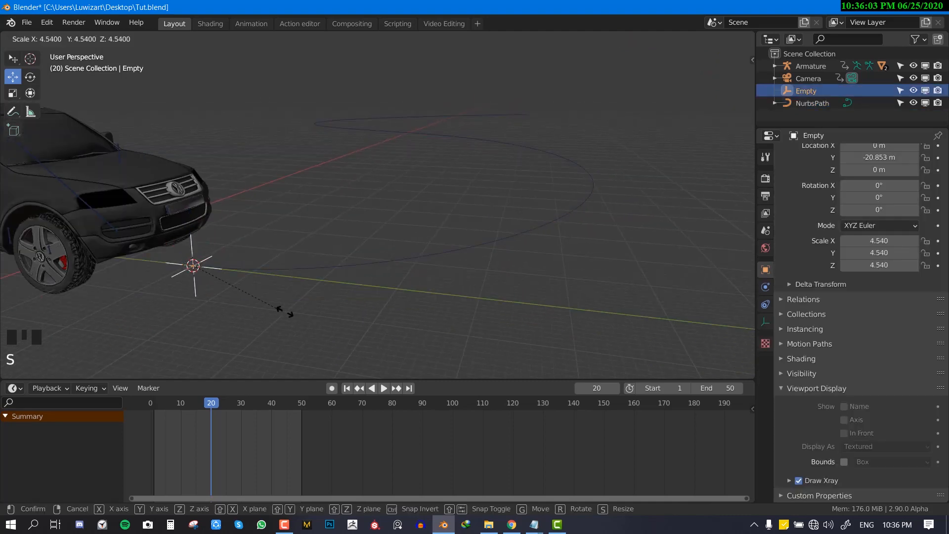
{"action": "left_click", "coordinate": [331, 286]}
Step: Parent the empty to the NURBS path using the Follow Path option
{"action": "right_click", "coordinate": [331, 270], "text": "shift"}
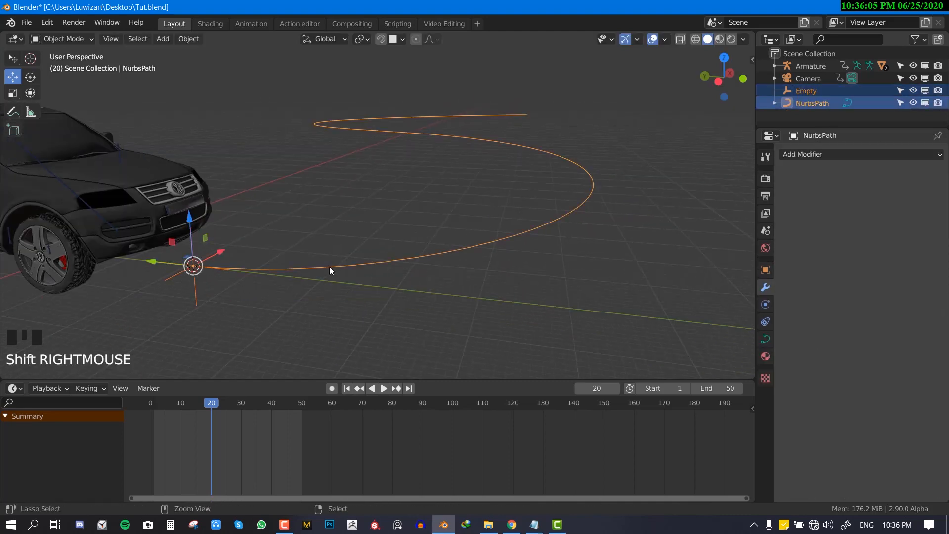
{"action": "right_click", "coordinate": [191, 284]}
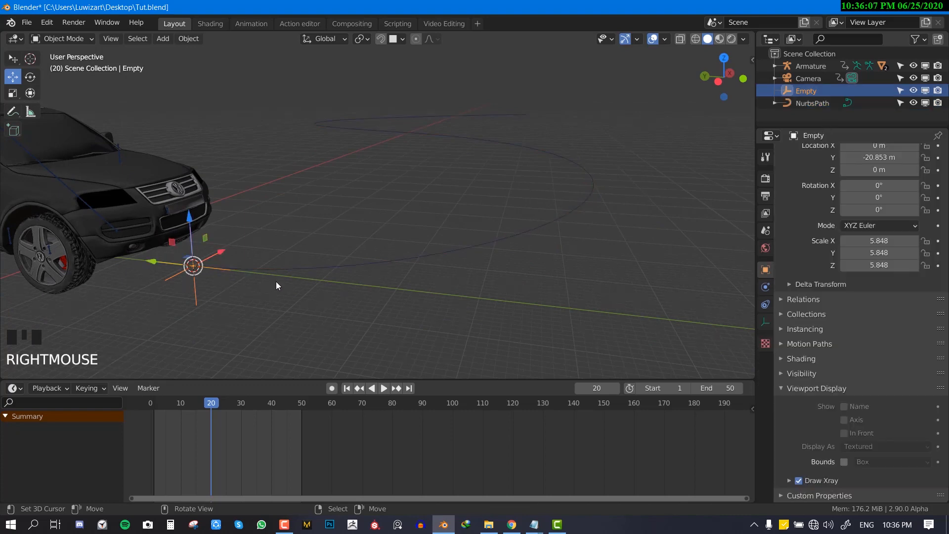
{"action": "right_click", "coordinate": [284, 270], "text": "shift"}
{"action": "key", "text": "ctrl+p"}
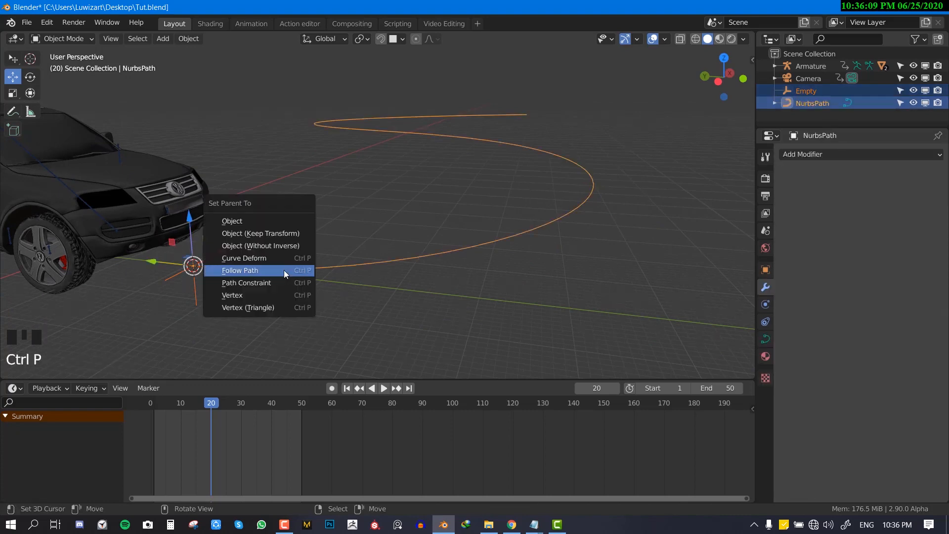
{"action": "left_click", "coordinate": [284, 270]}
Step: Play the animation to check how the empty travels along the path, deselect everything and stop playback
{"action": "key", "text": "shift+space"}
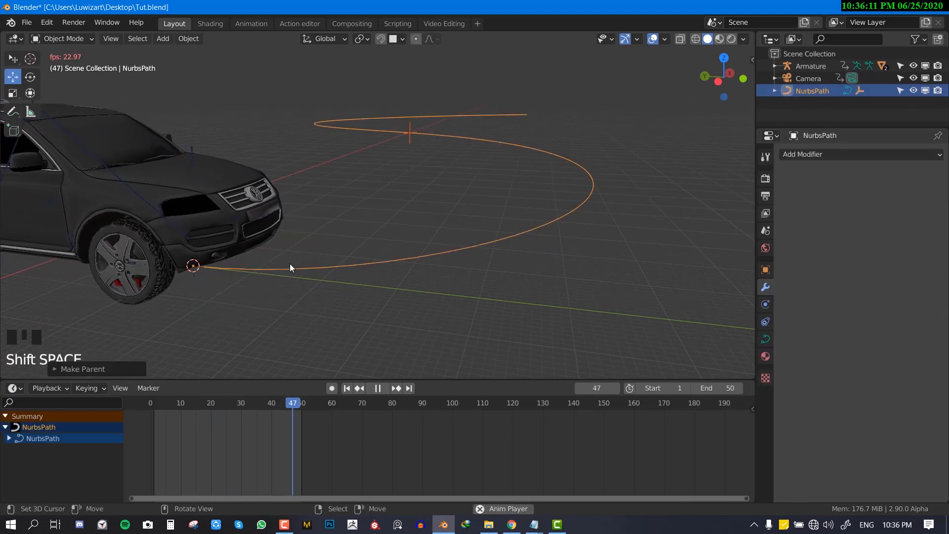
{"action": "key", "text": "alt+a"}
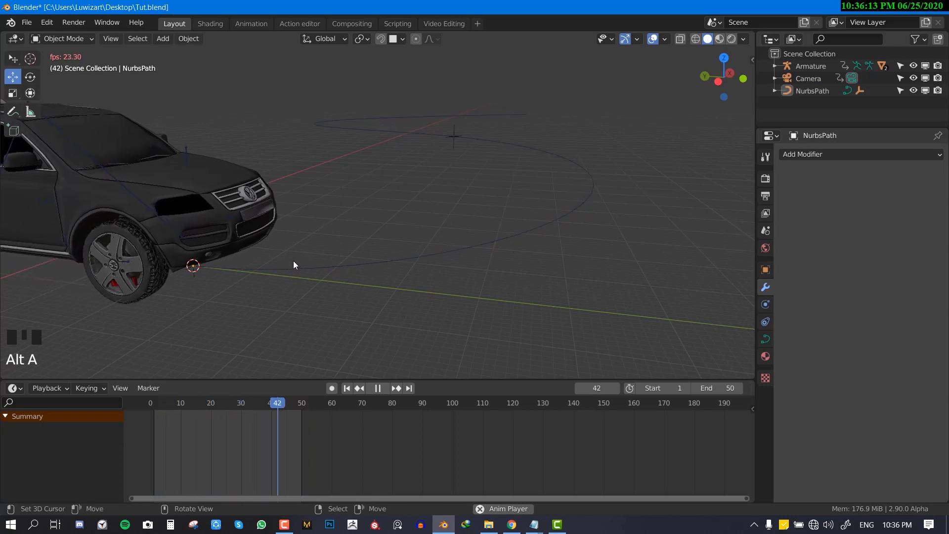
{"action": "key", "text": "shift+space"}
Step: Set the scene's end frame to 200
{"action": "left_click", "coordinate": [720, 388]}
{"action": "type", "text": "20"}
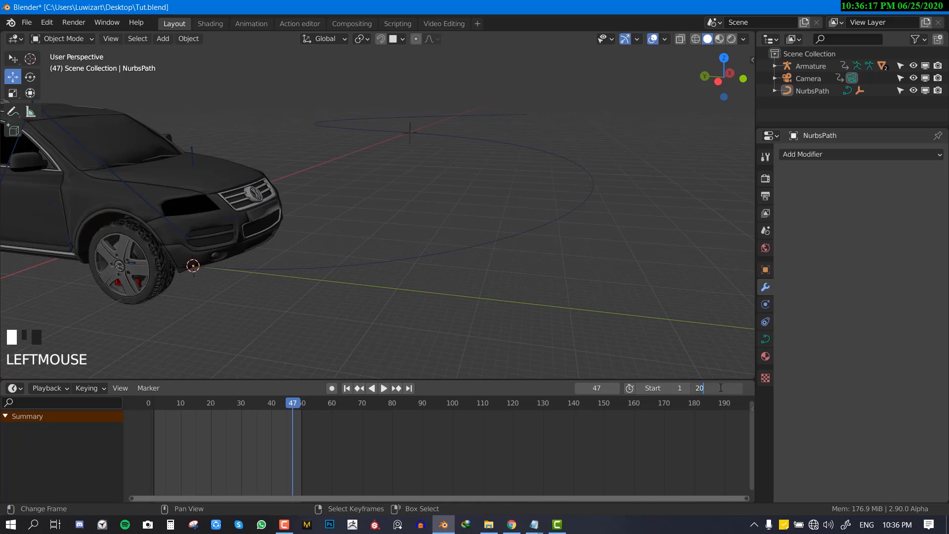
{"action": "type", "text": "0"}
{"action": "key", "text": "Return"}
Step: Set the Path Animation length of the NURBS path to 200 frames
{"action": "right_click", "coordinate": [517, 235]}
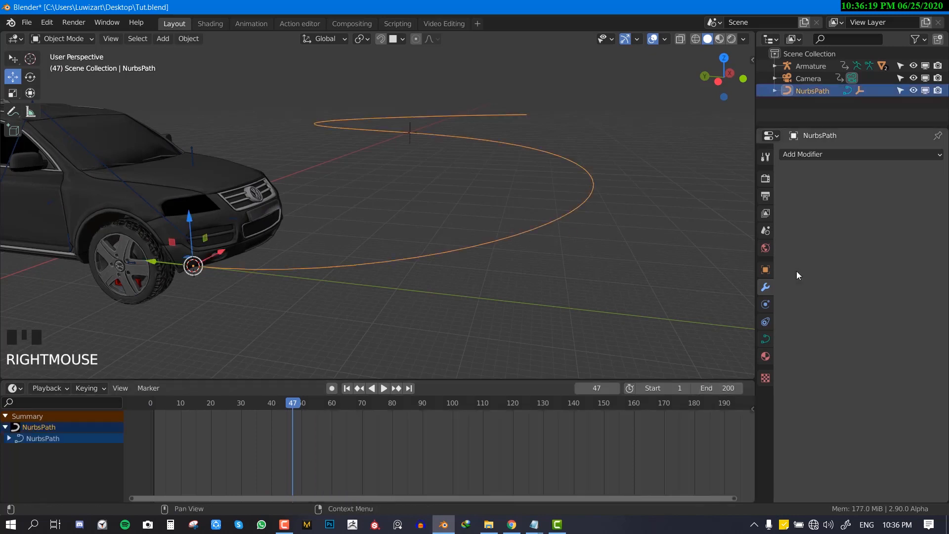
{"action": "left_click", "coordinate": [766, 339]}
{"action": "scroll", "coordinate": [885, 356], "scroll_direction": "down", "scroll_amount": 3}
{"action": "left_click", "coordinate": [885, 357]}
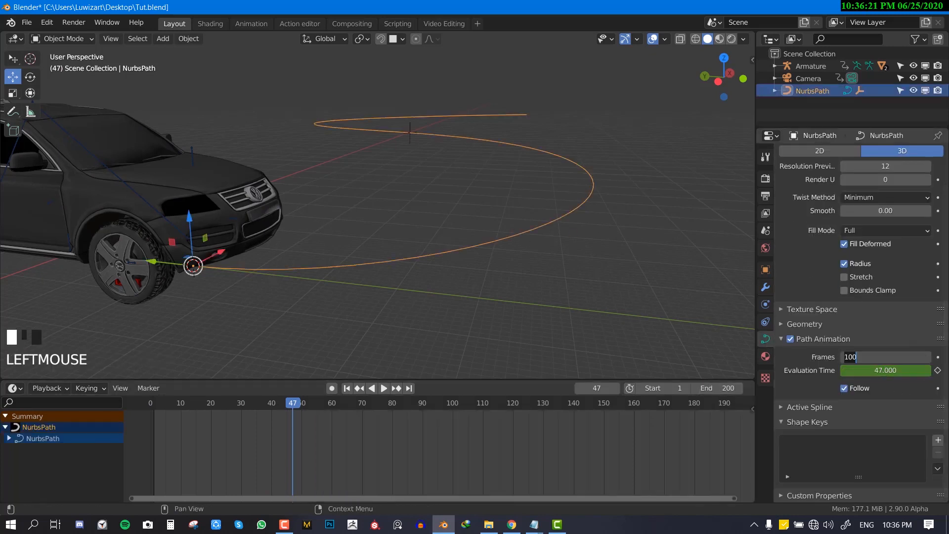
{"action": "type", "text": "0"}
{"action": "key", "text": "Return"}
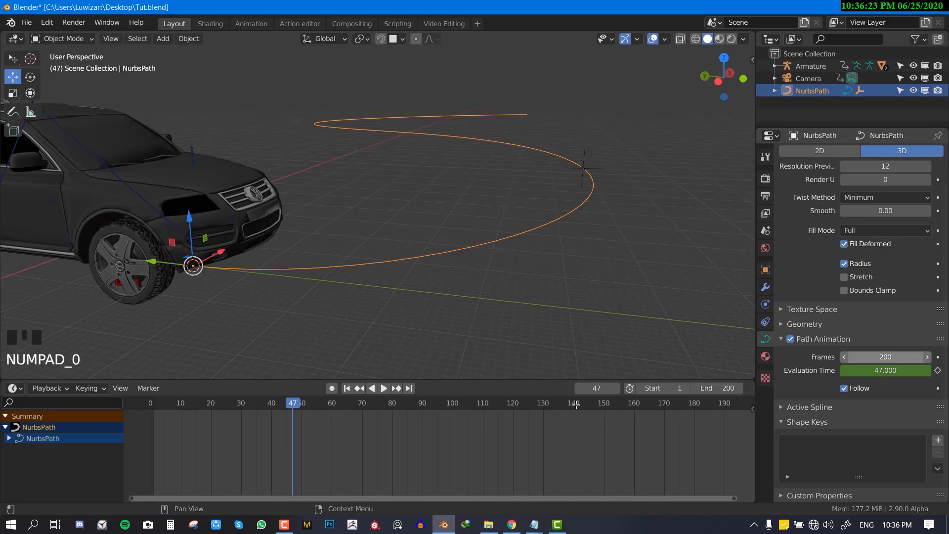
Step: Play the animation from the start to check the empty's travel over the whole path, and stop playback
{"action": "left_click", "coordinate": [153, 480]}
{"action": "key", "text": "shift+space"}
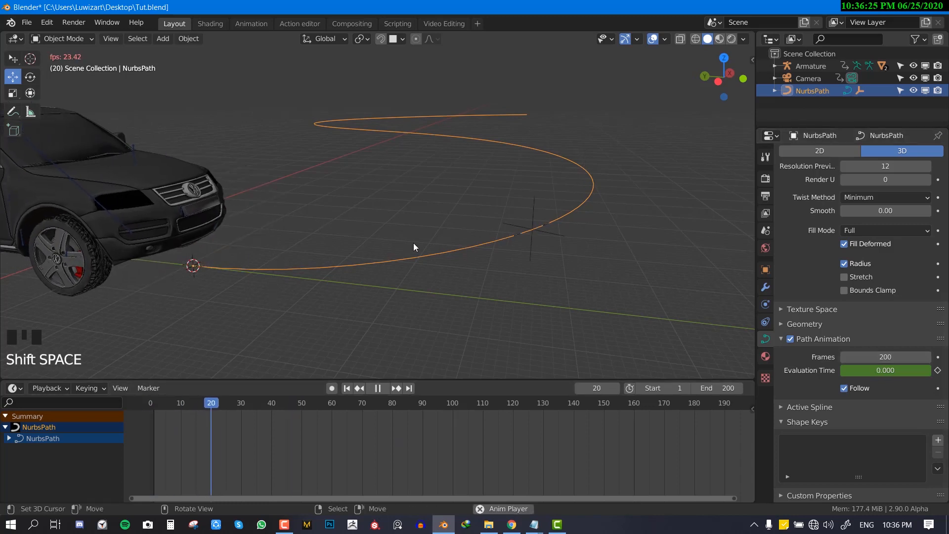
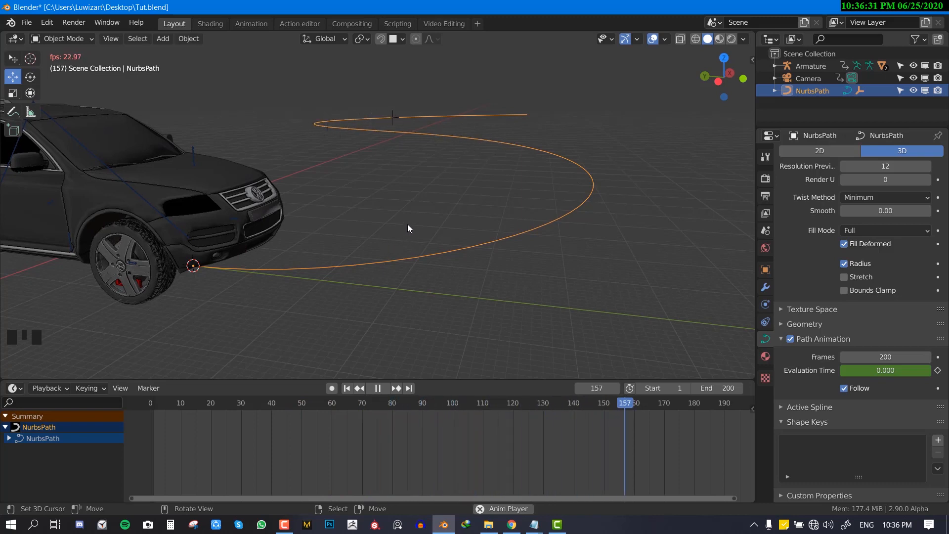
{"action": "key", "text": "shift+space"}
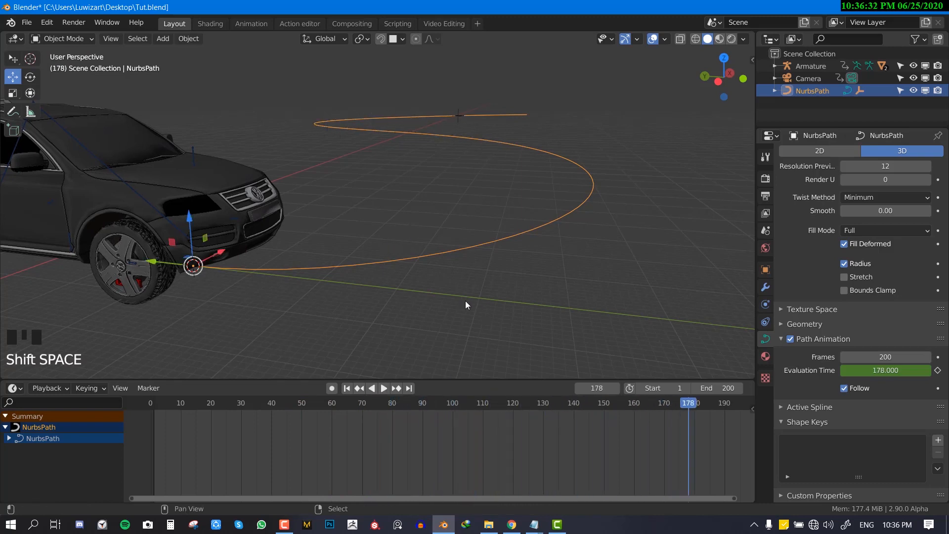
Step: In the armature's Pose Mode, delete the keyframes of the car's main control bone with the timeline at frame 0
{"action": "right_click", "coordinate": [196, 147]}
{"action": "key", "text": "ctrl+Tab"}
{"action": "right_click", "coordinate": [71, 242]}
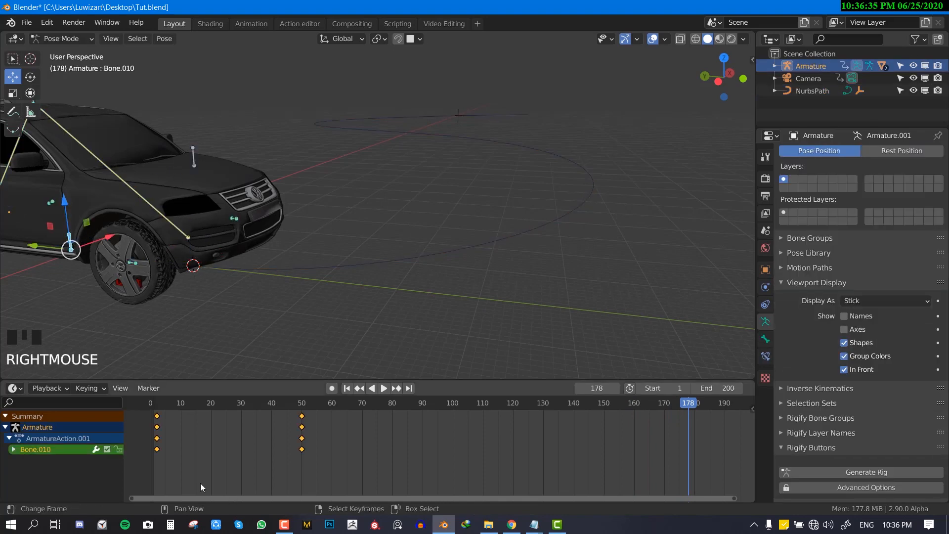
{"action": "left_click", "coordinate": [129, 461]}
{"action": "key", "text": "x"}
{"action": "left_click", "coordinate": [265, 424]}
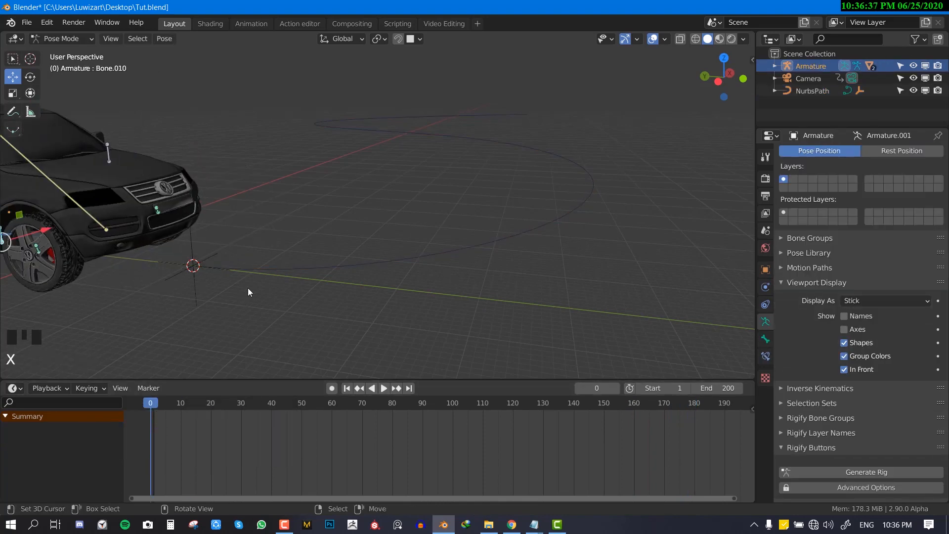
Step: Return to Object Mode with nothing selected and save the file
{"action": "scroll", "coordinate": [248, 288], "scroll_direction": "down", "scroll_amount": 5}
{"action": "key", "text": "ctrl+Tab"}
{"action": "scroll", "coordinate": [273, 269], "scroll_direction": "up", "scroll_amount": 2}
{"action": "key", "text": "alt+a"}
{"action": "key", "text": "ctrl+s"}
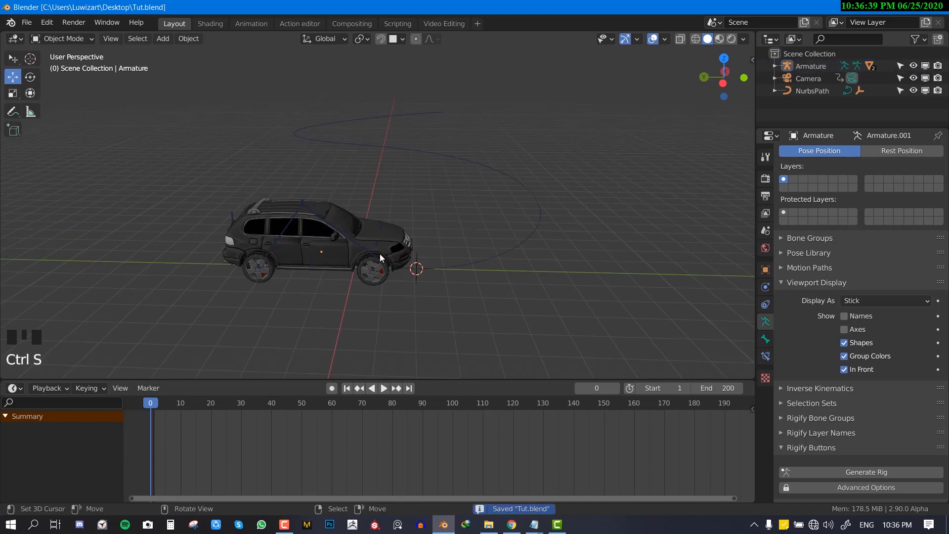
Step: Select the car's armature in Object Mode
{"action": "middle_click_drag", "start_coordinate": [380, 253], "coordinate": [285, 225], "text": "shift"}
{"action": "right_click", "coordinate": [272, 200]}
{"action": "key", "text": "g"}
{"action": "right_click", "coordinate": [398, 249]}
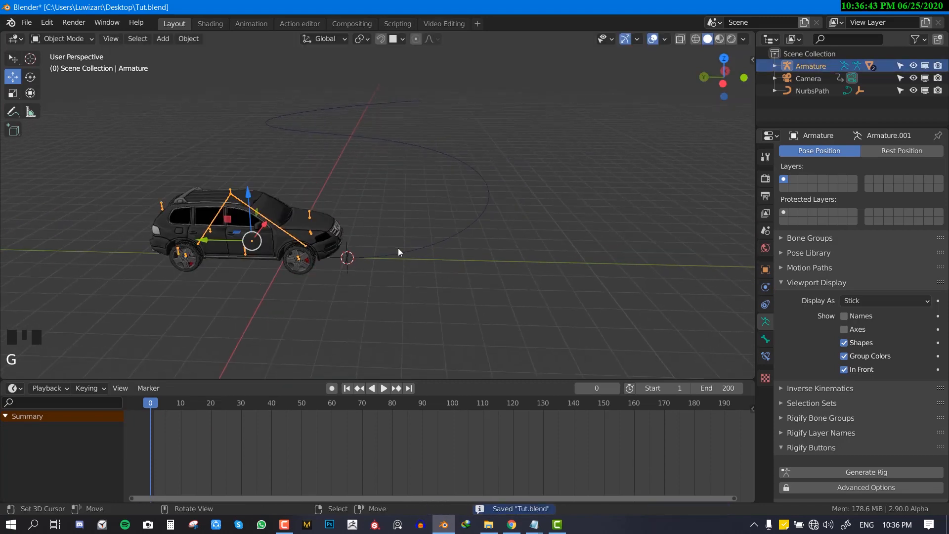
{"action": "left_click", "coordinate": [766, 339]}
{"action": "left_click", "coordinate": [765, 356]}
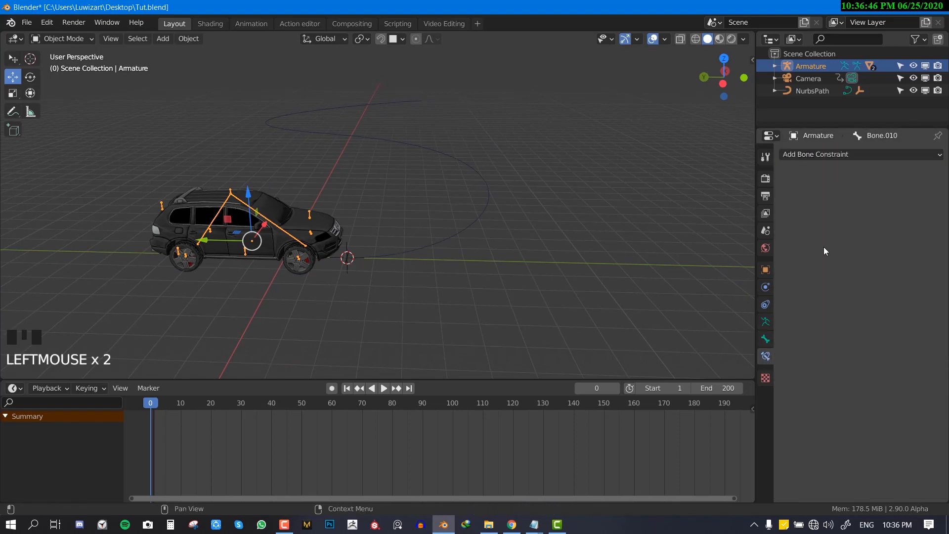
{"action": "left_click", "coordinate": [828, 156]}
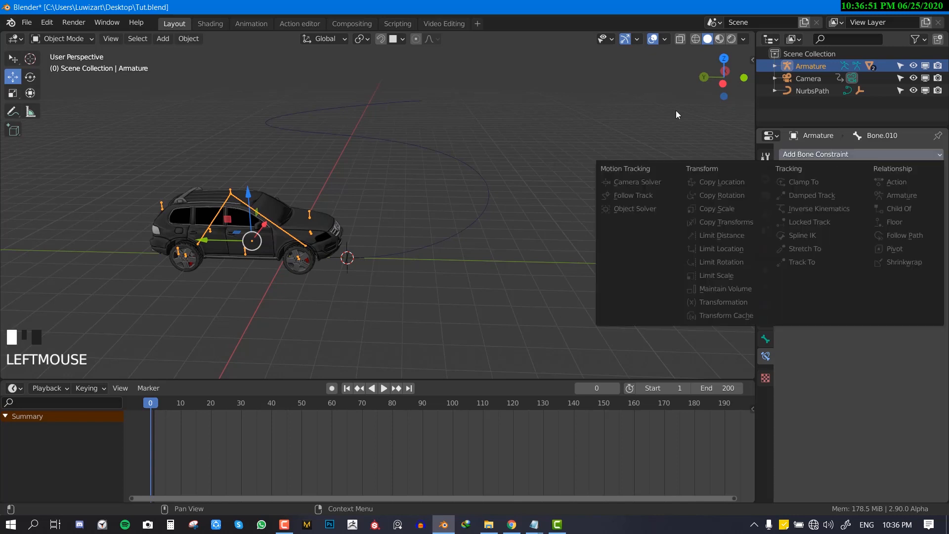
Step: Add a Child Of object constraint to the armature, targeting the empty at the path's start, and set its inverse
{"action": "left_click", "coordinate": [765, 304]}
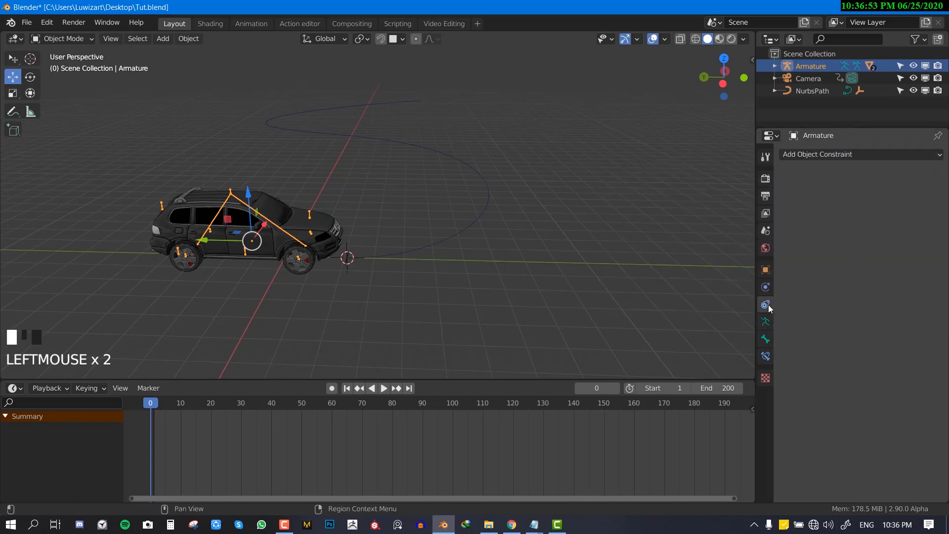
{"action": "left_click", "coordinate": [893, 155]}
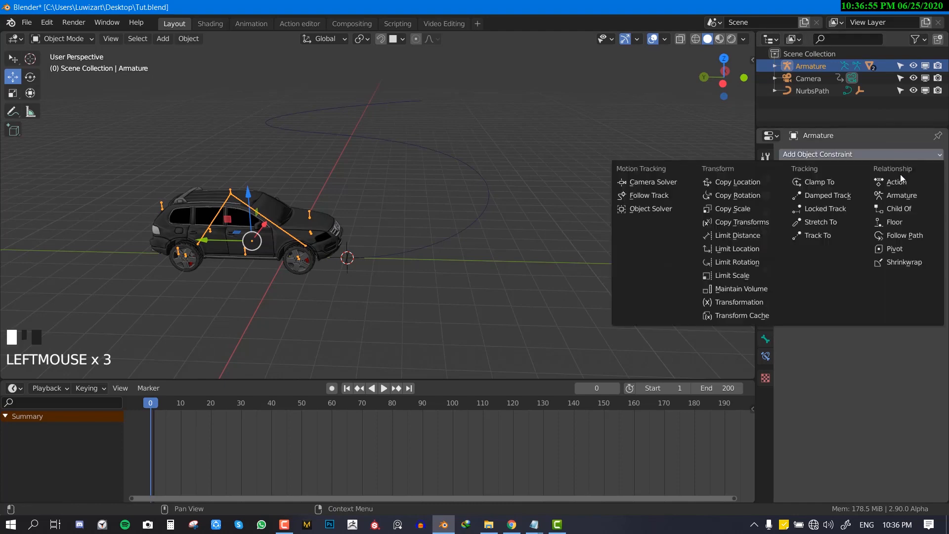
{"action": "left_click", "coordinate": [913, 208]}
{"action": "left_click", "coordinate": [923, 194]}
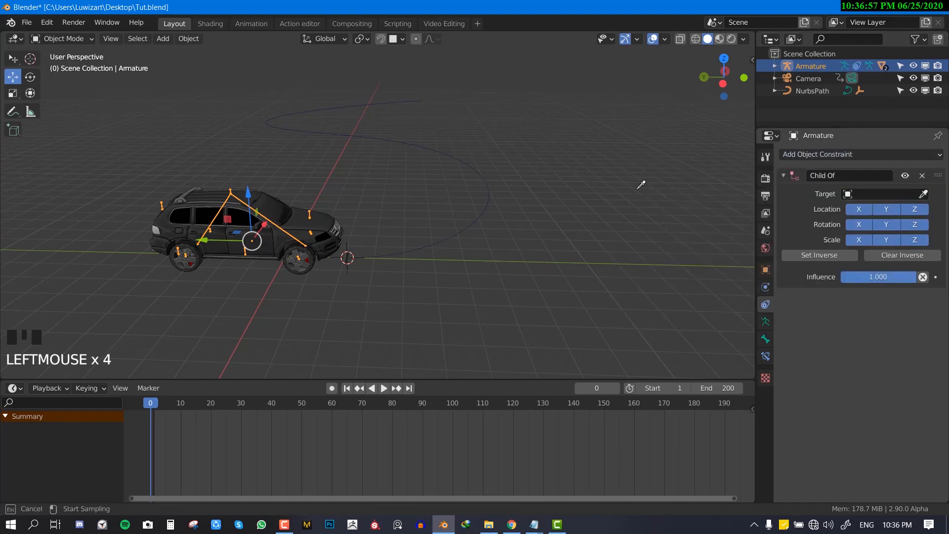
{"action": "left_click", "coordinate": [349, 251]}
{"action": "scroll", "coordinate": [358, 158], "scroll_direction": "down", "scroll_amount": 3}
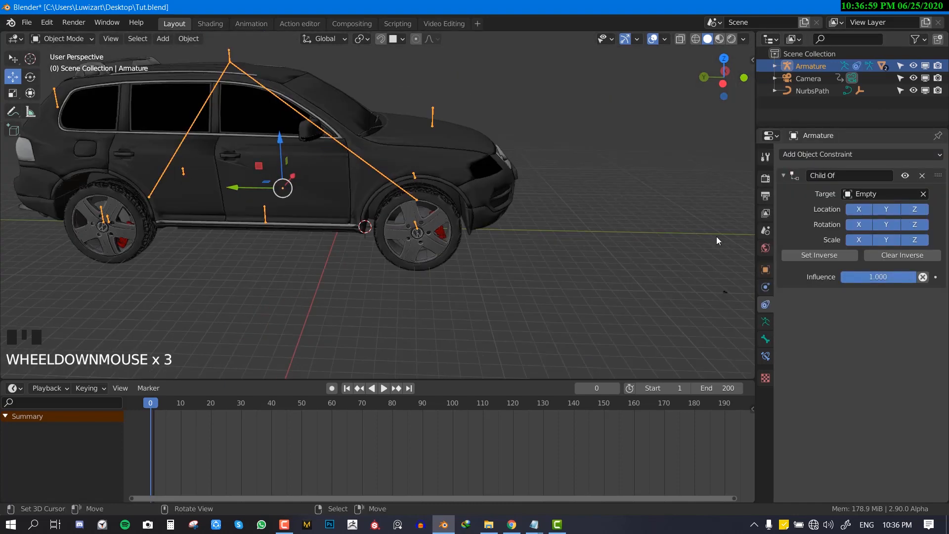
{"action": "left_click", "coordinate": [819, 255]}
Step: Play the animation to check the car's drive along the path with overlays hidden and shown, and return the timeline to frame 0
{"action": "scroll", "coordinate": [473, 238], "scroll_direction": "up", "scroll_amount": 2}
{"action": "key", "text": "shift+space"}
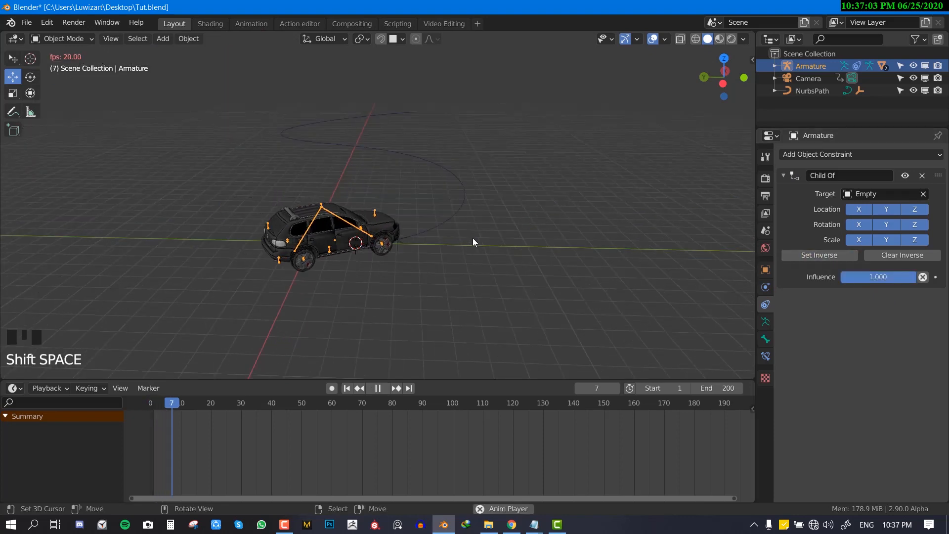
{"action": "key", "text": "alt+grave"}
{"action": "key", "text": "alt+a"}
{"action": "middle_click_drag", "start_coordinate": [483, 212], "coordinate": [583, 203]}
{"action": "scroll", "coordinate": [583, 204], "scroll_direction": "up", "scroll_amount": 1}
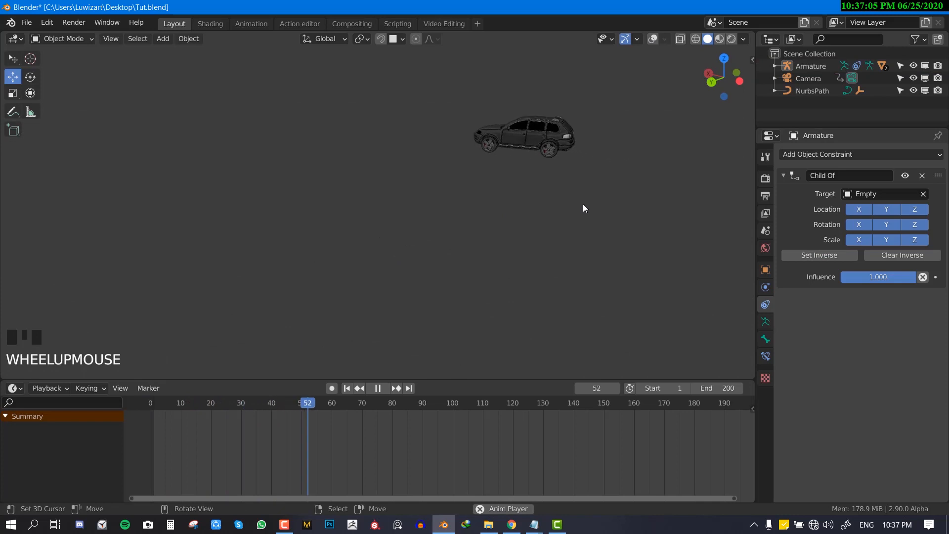
{"action": "scroll", "coordinate": [488, 173], "scroll_direction": "up", "scroll_amount": 3}
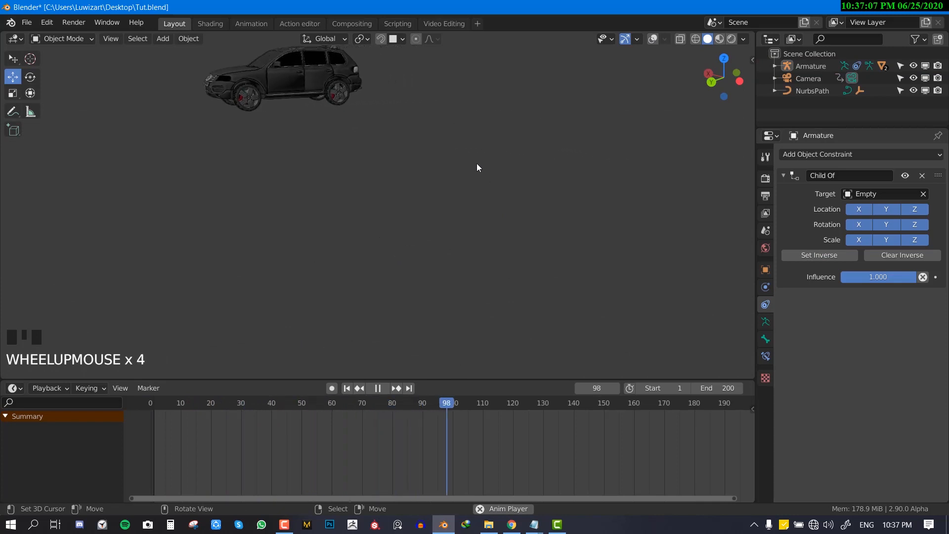
{"action": "scroll", "coordinate": [335, 178], "scroll_direction": "down", "scroll_amount": 2}
{"action": "middle_click_drag", "start_coordinate": [334, 178], "coordinate": [383, 187]}
{"action": "key", "text": "alt+grave"}
{"action": "scroll", "coordinate": [381, 186], "scroll_direction": "down", "scroll_amount": 3}
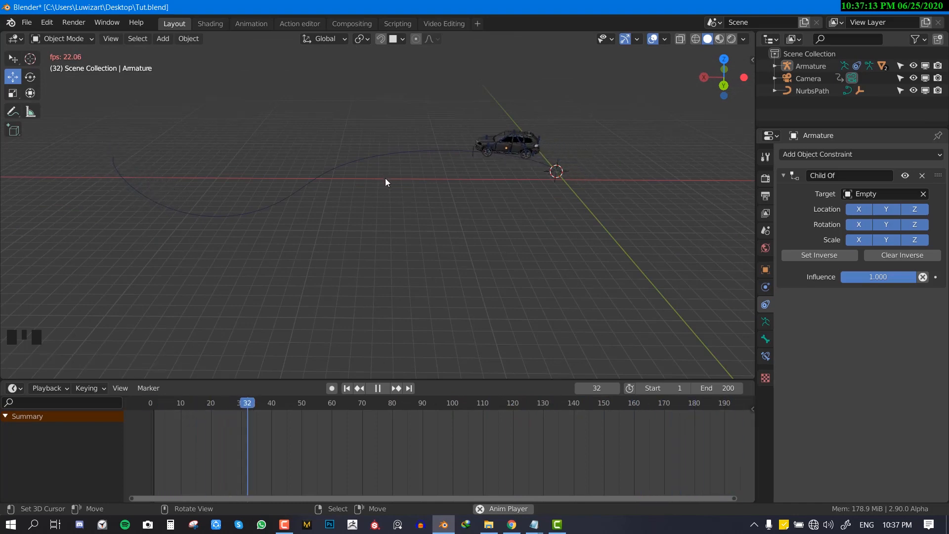
{"action": "key", "text": "shift+space"}
{"action": "left_click", "coordinate": [159, 455]}
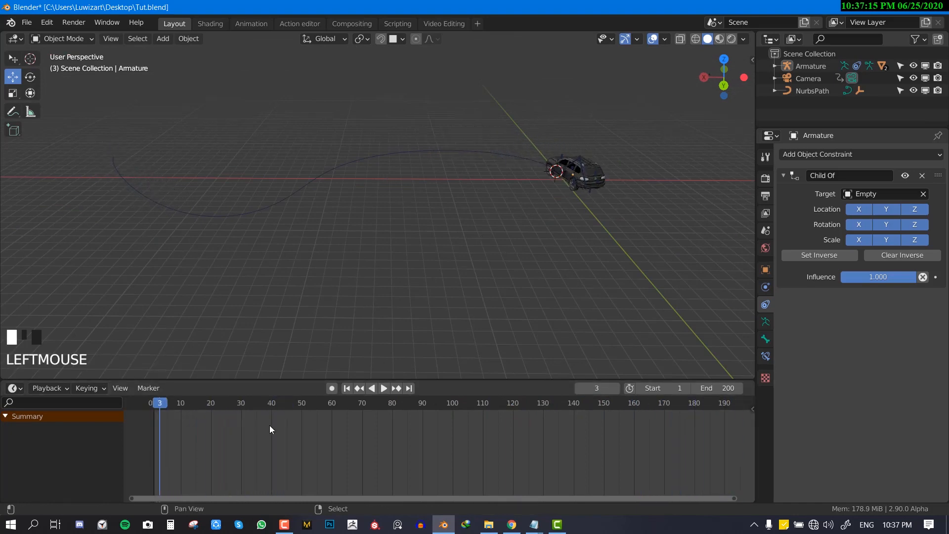
{"action": "left_click", "coordinate": [151, 448]}
Step: Select the car's armature and enter Pose Mode with the roof control bone active
{"action": "middle_click_drag", "start_coordinate": [378, 224], "coordinate": [229, 228], "text": "shift"}
{"action": "scroll", "coordinate": [508, 194], "scroll_direction": "up", "scroll_amount": 3}
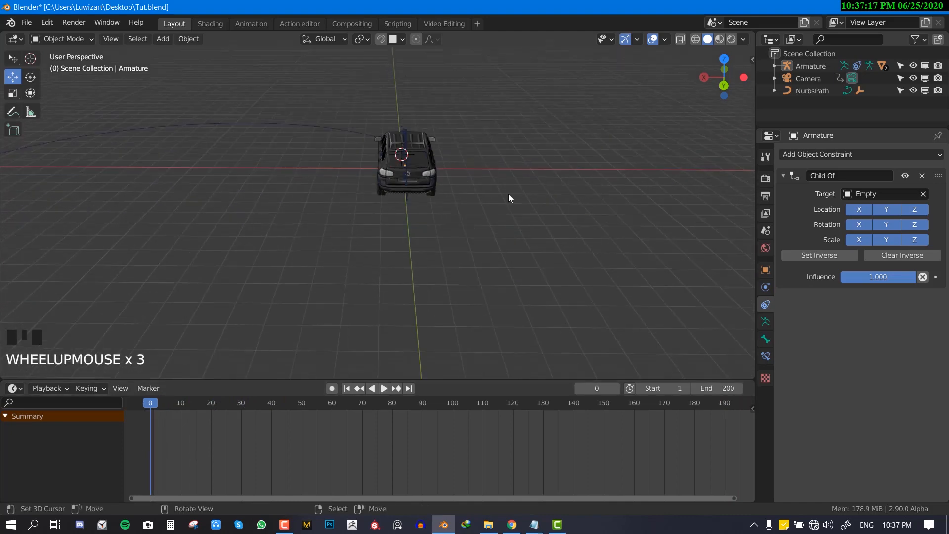
{"action": "scroll", "coordinate": [553, 179], "scroll_direction": "up", "scroll_amount": 4}
{"action": "middle_click_drag", "start_coordinate": [508, 194], "coordinate": [424, 195]}
{"action": "key", "text": "alt+grave"}
{"action": "right_click", "coordinate": [393, 209]}
{"action": "key", "text": "ctrl+Tab"}
Step: Test how far the roof control bone shifts the car body from side and front views, cancelling each move
{"action": "key", "text": "g"}
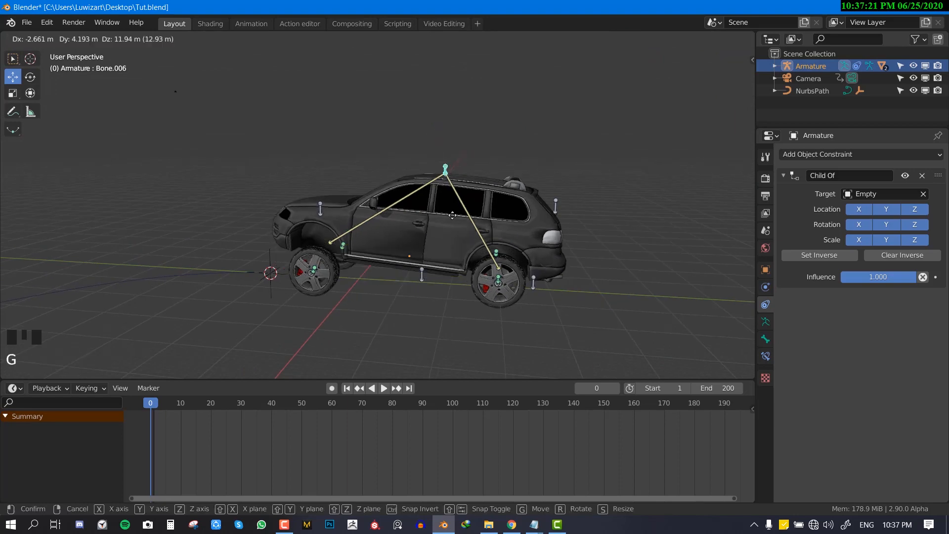
{"action": "right_click", "coordinate": [398, 240]}
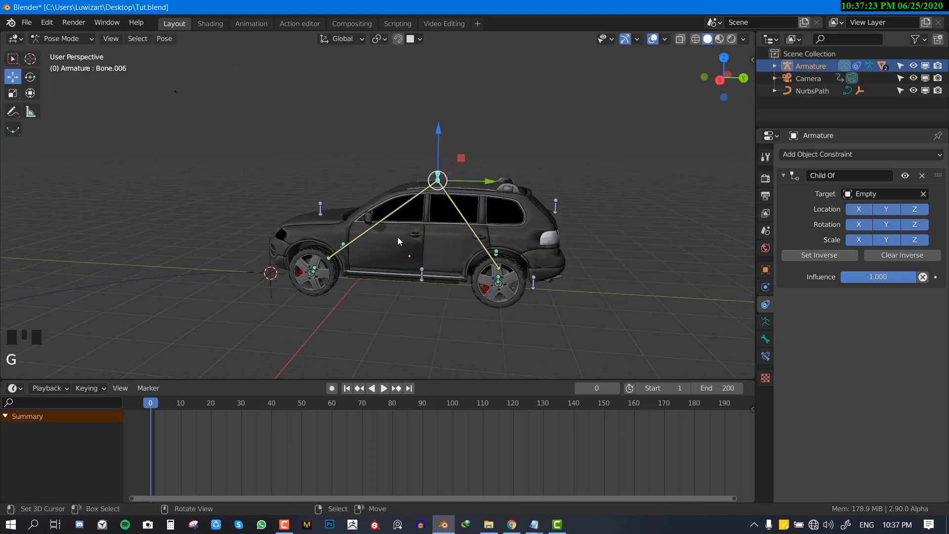
{"action": "middle_click_drag", "start_coordinate": [398, 240], "coordinate": [497, 229]}
{"action": "scroll", "coordinate": [497, 230], "scroll_direction": "up", "scroll_amount": 2}
{"action": "key", "text": "g"}
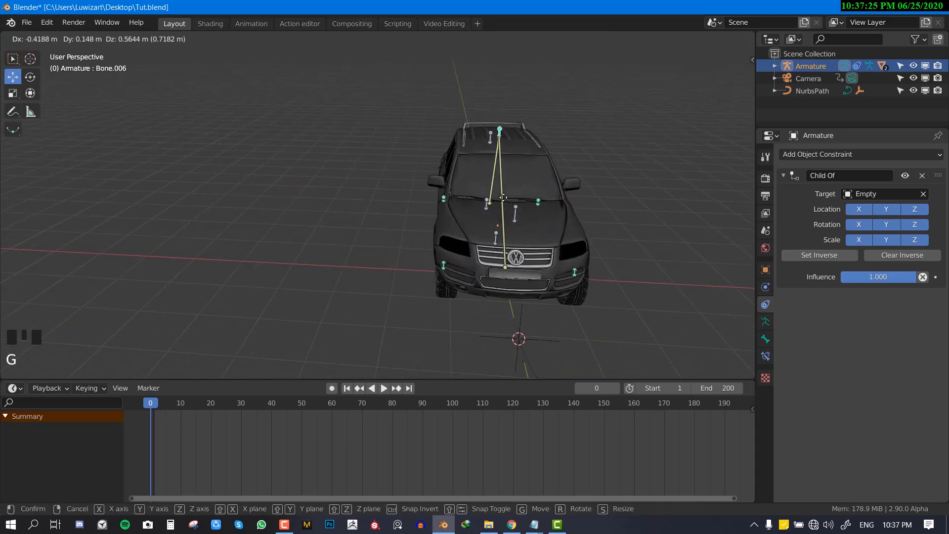
{"action": "key", "text": "g"}
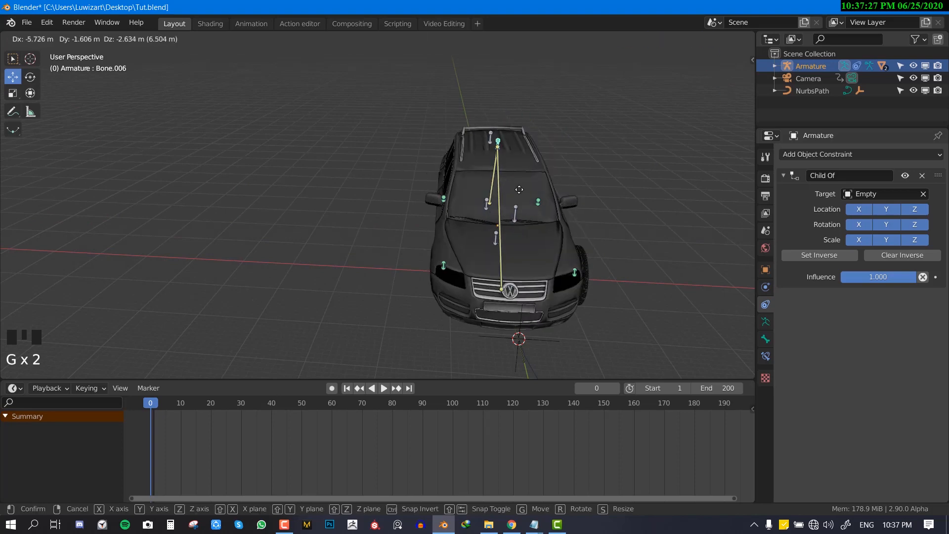
{"action": "right_click", "coordinate": [505, 202]}
{"action": "key", "text": "g"}
{"action": "right_click", "coordinate": [512, 190]}
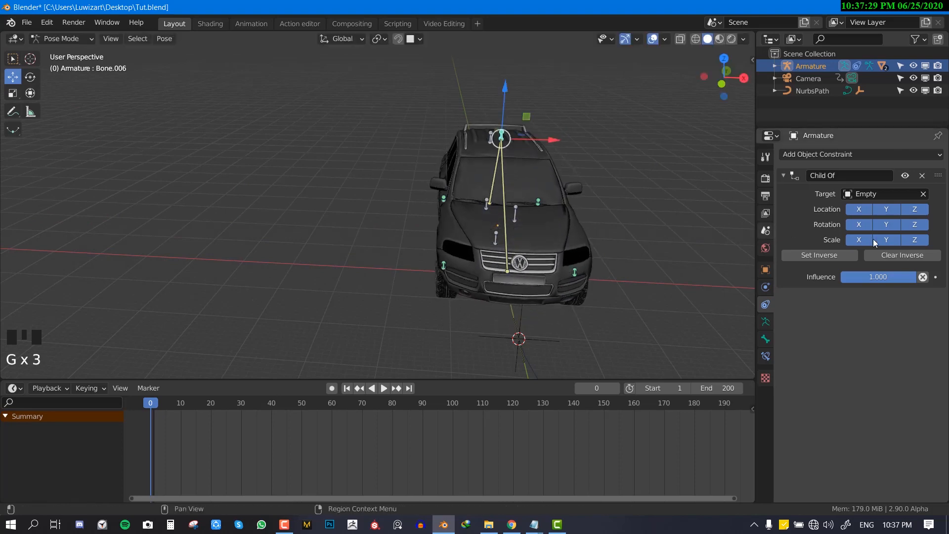
Step: Set the roof bone's Limit Location constraint to -0.1 and 0.1 m on X, and -0.2 and 0.2 m on Y and Z
{"action": "left_click", "coordinate": [765, 359]}
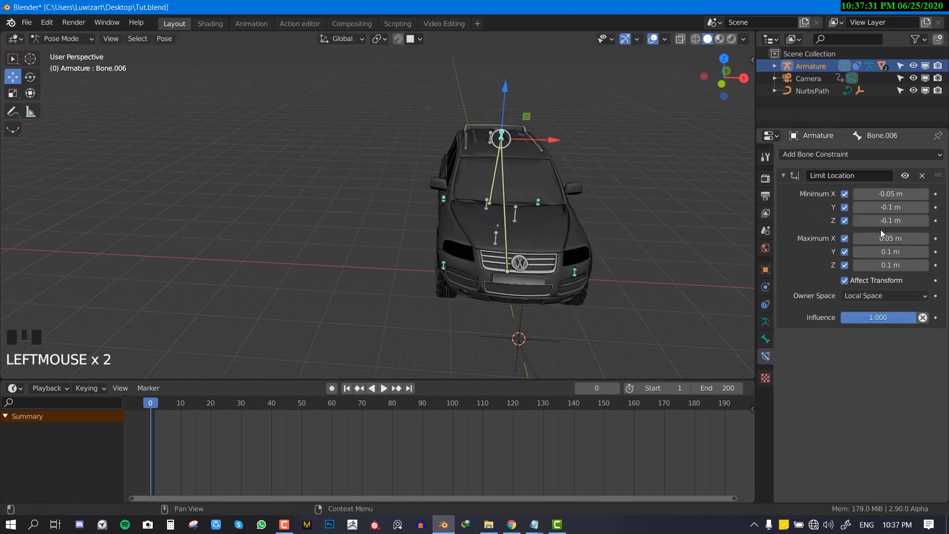
{"action": "left_click", "coordinate": [897, 208]}
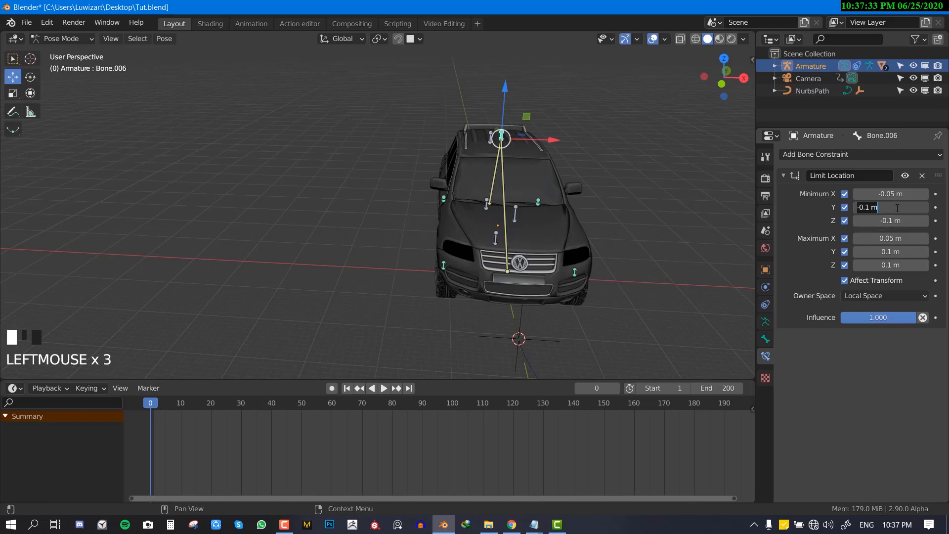
{"action": "left_click", "coordinate": [872, 208]}
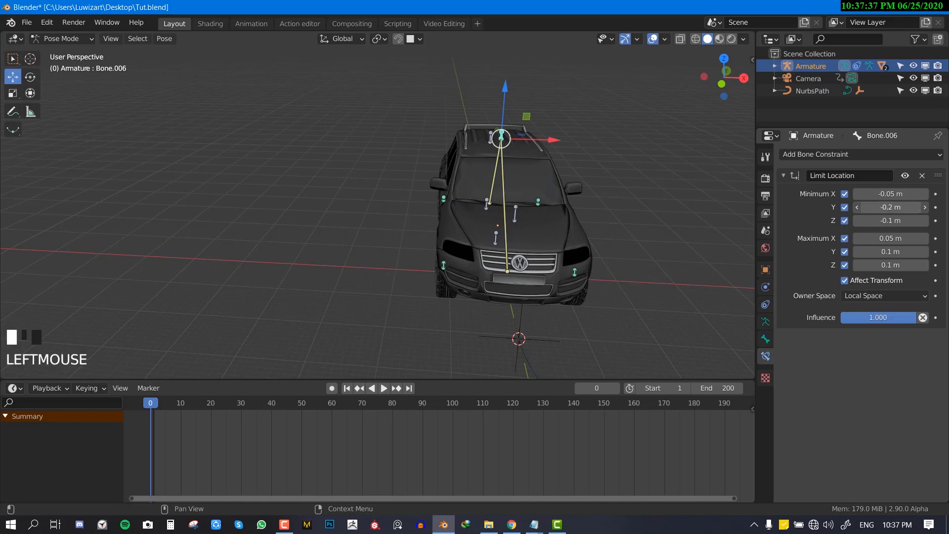
{"action": "double_click", "coordinate": [859, 225]}
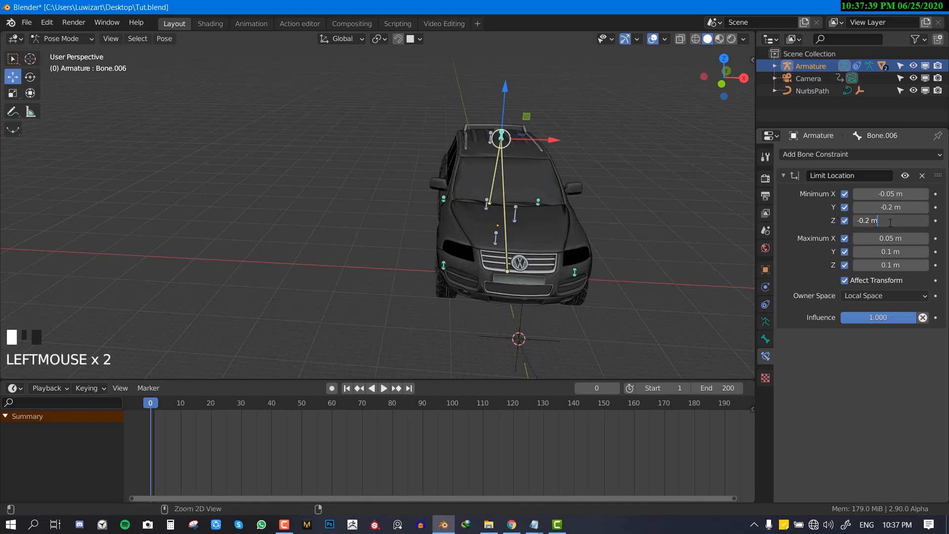
{"action": "left_click", "coordinate": [895, 252]}
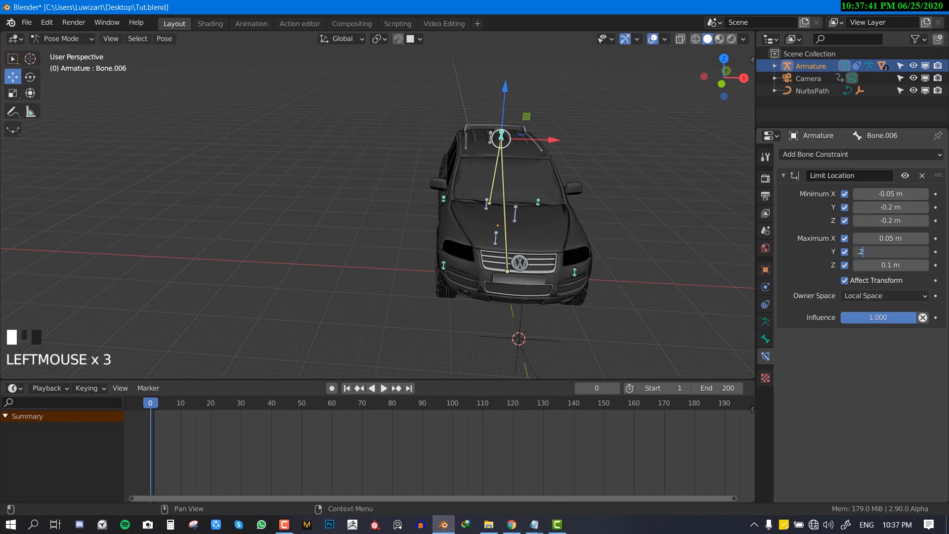
{"action": "left_click", "coordinate": [891, 252]}
{"action": "left_click", "coordinate": [891, 265]}
{"action": "left_click", "coordinate": [891, 265]}
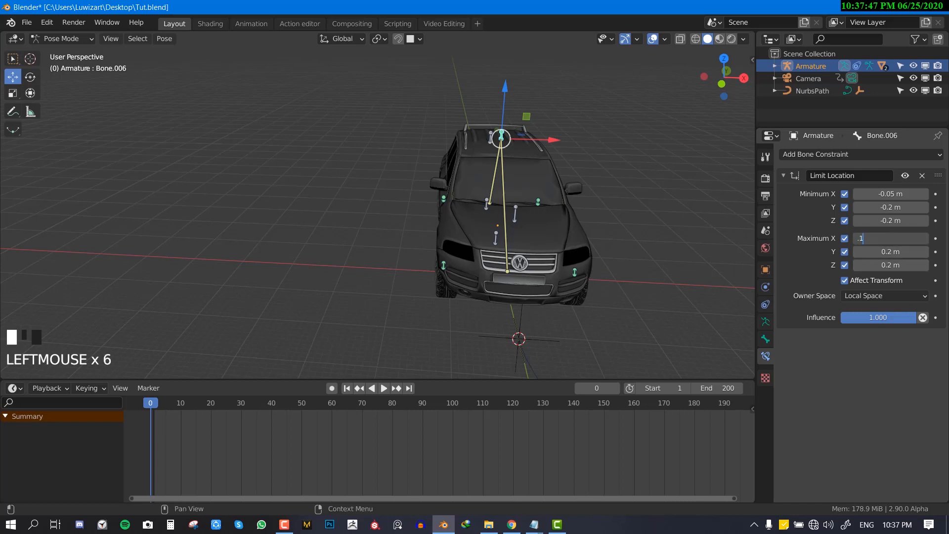
{"action": "left_click", "coordinate": [890, 194]}
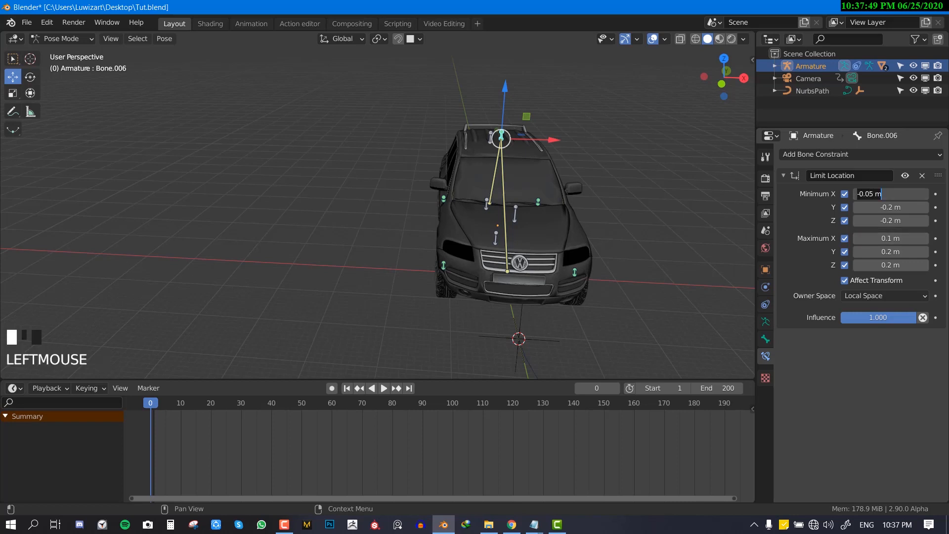
Step: Play the animation briefly and return the timeline to frame 1
{"action": "key", "text": "shift+space"}
{"action": "key", "text": "shift+space"}
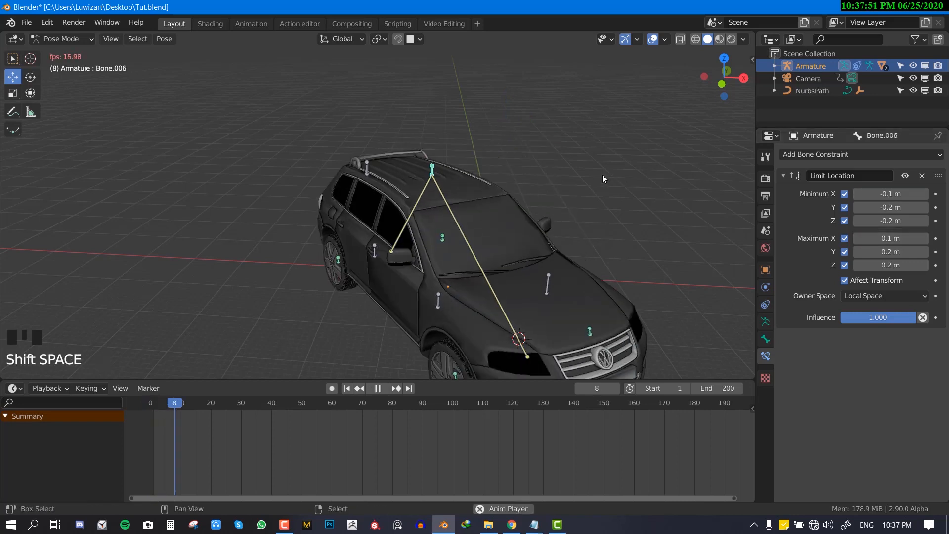
{"action": "key", "text": "shift+Left"}
{"action": "key", "text": "shift+Left"}
{"action": "key", "text": "shift+Left"}
Step: Test the roof bone's movement within the widened location limits, cancelling each move
{"action": "key", "text": "g"}
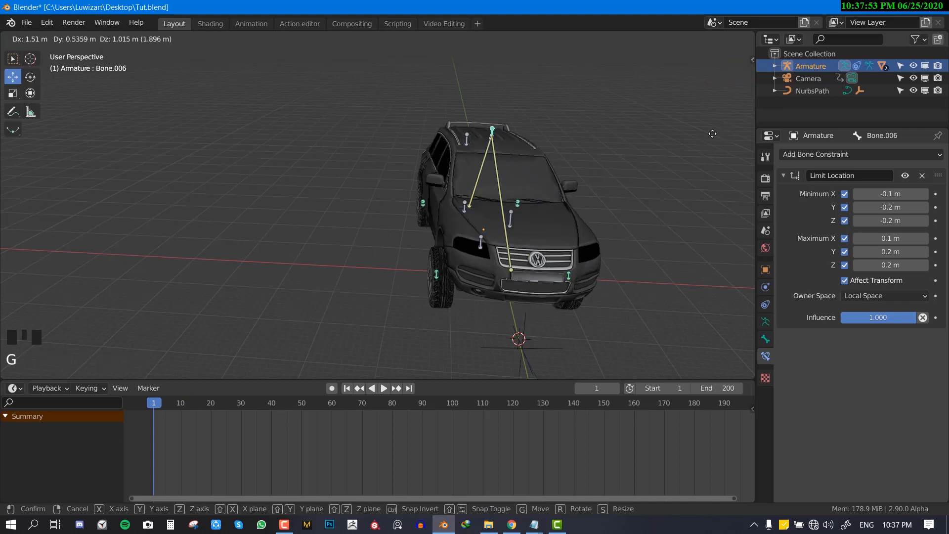
{"action": "right_click", "coordinate": [623, 169]}
{"action": "key", "text": "g"}
{"action": "right_click", "coordinate": [522, 216]}
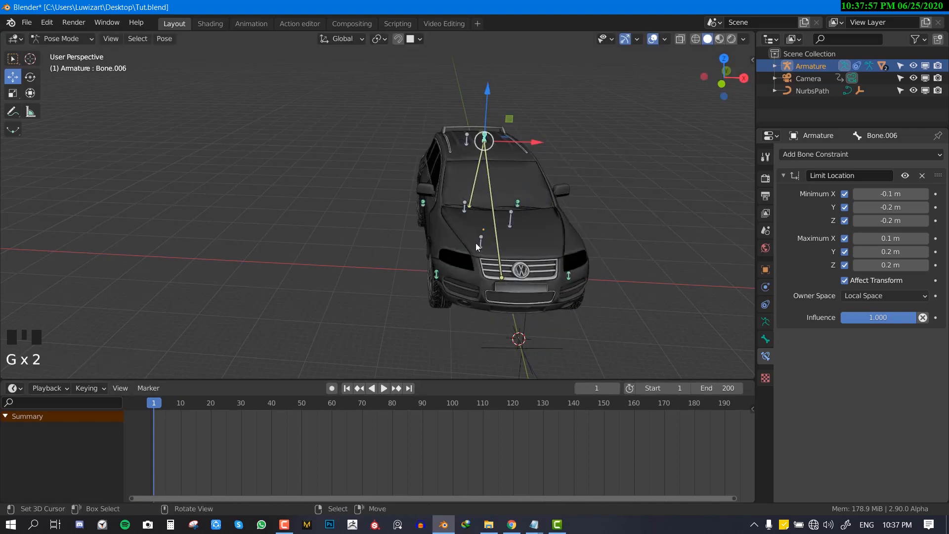
Step: Insert keyframes on the roof bone's X, Y and Z location at frame 1
{"action": "scroll", "coordinate": [517, 224], "scroll_direction": "down", "scroll_amount": 2}
{"action": "key", "text": "n"}
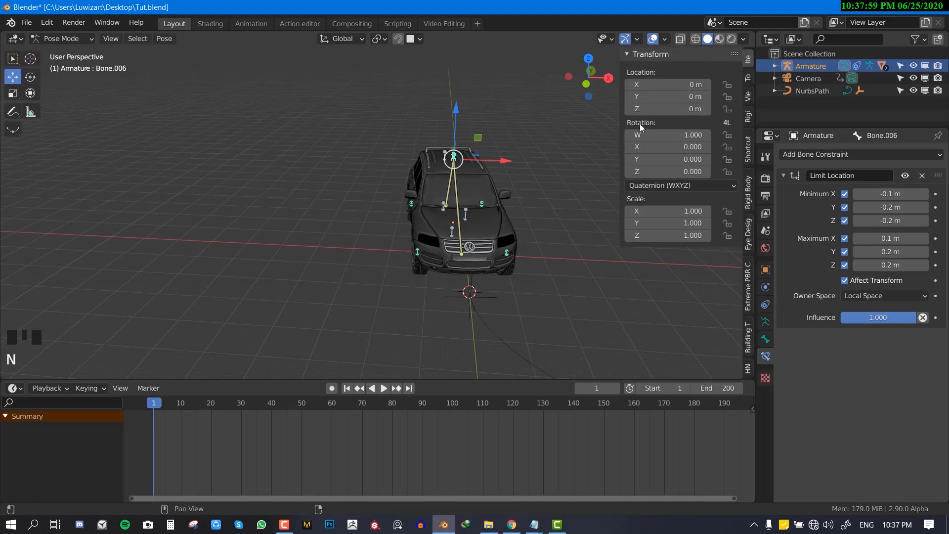
{"action": "right_click", "coordinate": [671, 85]}
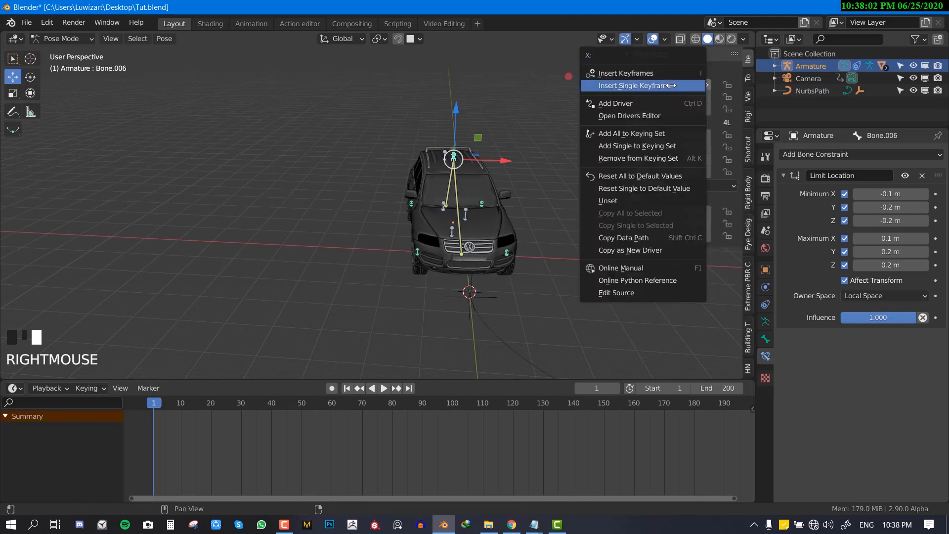
{"action": "left_click", "coordinate": [642, 73]}
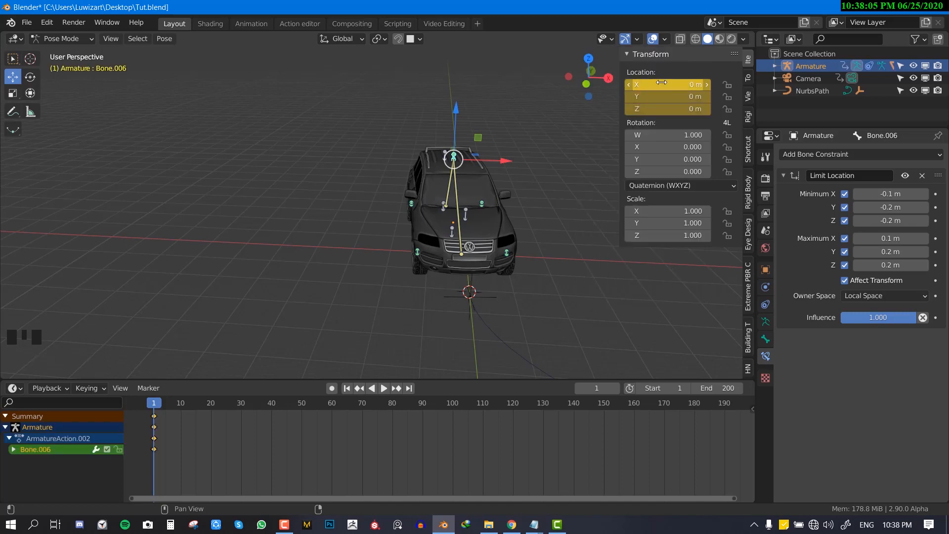
{"action": "right_click", "coordinate": [663, 87]}
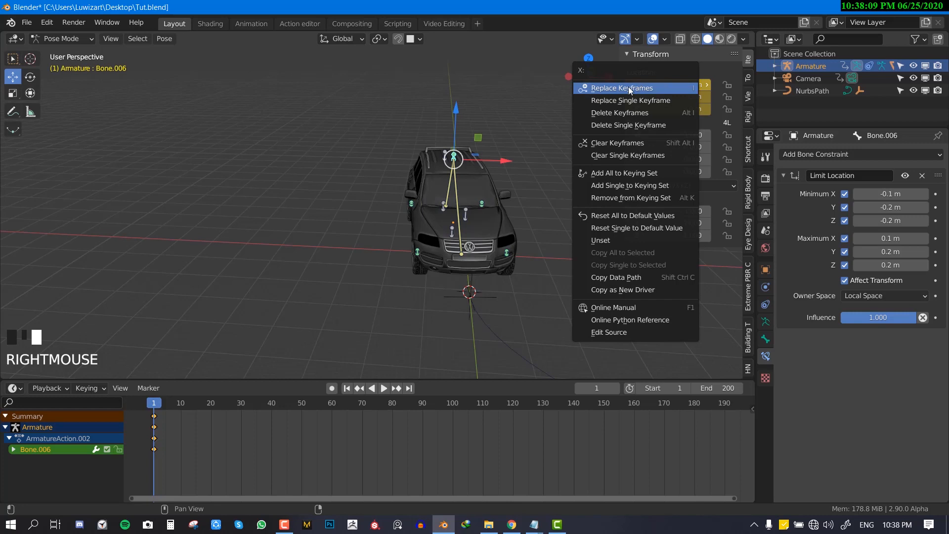
{"action": "left_click", "coordinate": [654, 89]}
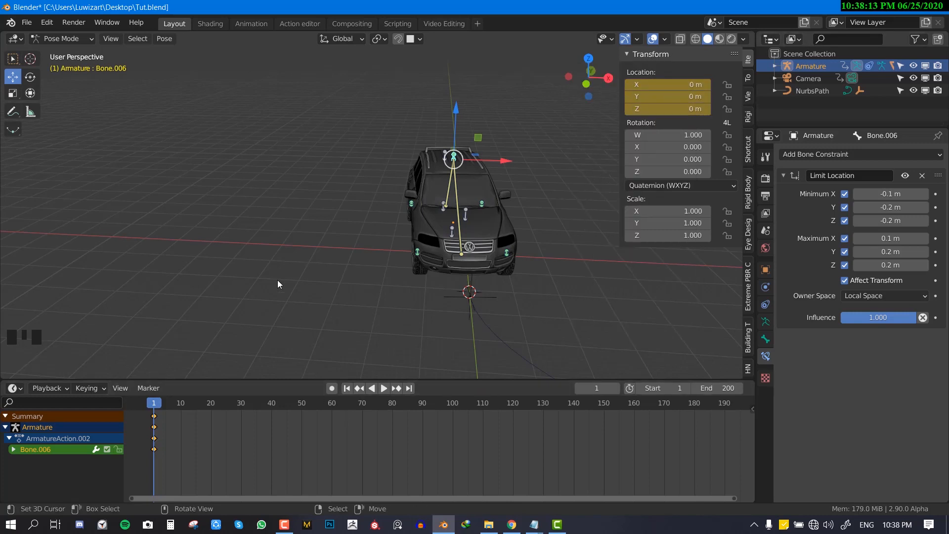
Step: Enlarge the timeline area and switch it to the Graph Editor, with the bone's X Location curve selected and the sidebar shown
{"action": "left_click_drag", "start_coordinate": [190, 380], "coordinate": [190, 290]}
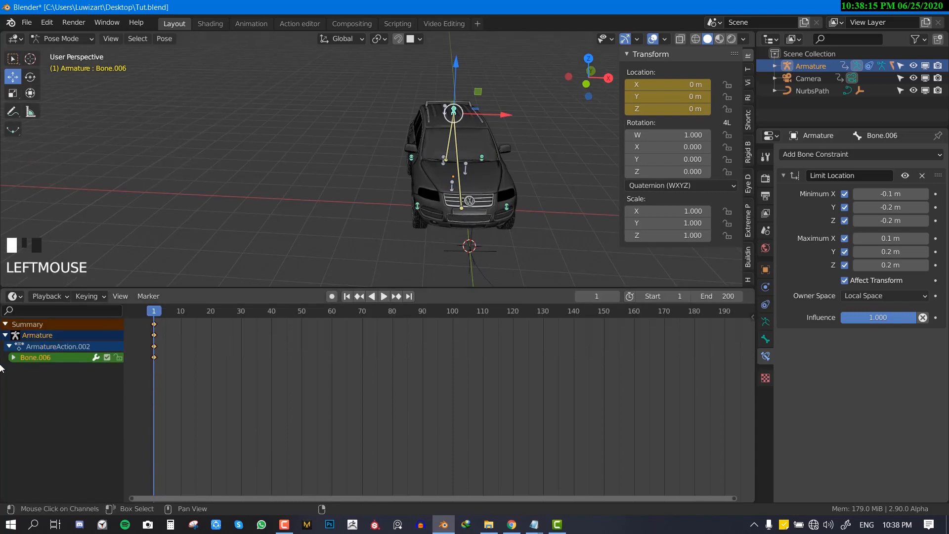
{"action": "left_click", "coordinate": [19, 297]}
{"action": "left_click", "coordinate": [20, 297]}
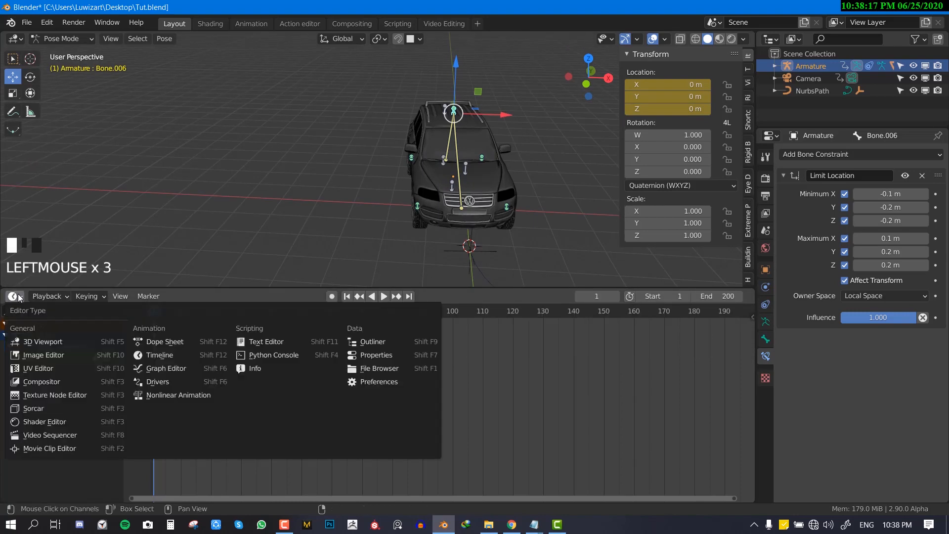
{"action": "left_click", "coordinate": [150, 369]}
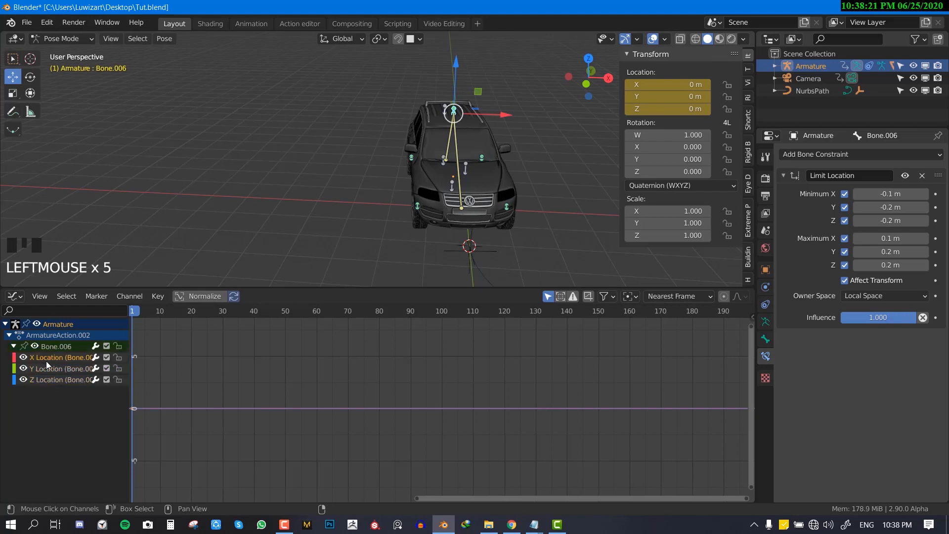
{"action": "key", "text": "n"}
Step: In Object Mode, disable the armature's Child Of constraint and start playback
{"action": "middle_click_drag", "start_coordinate": [445, 198], "coordinate": [459, 190]}
{"action": "key", "text": "ctrl+Tab"}
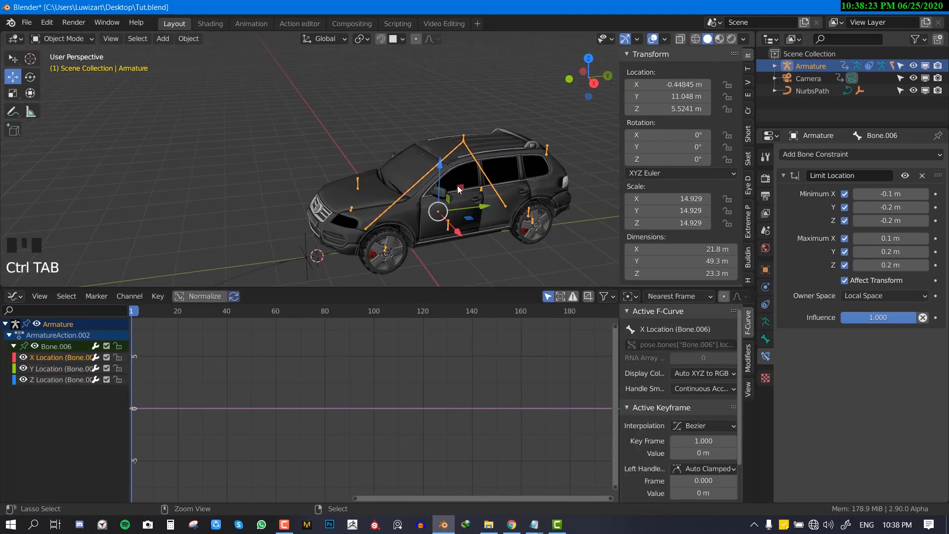
{"action": "left_click", "coordinate": [765, 304]}
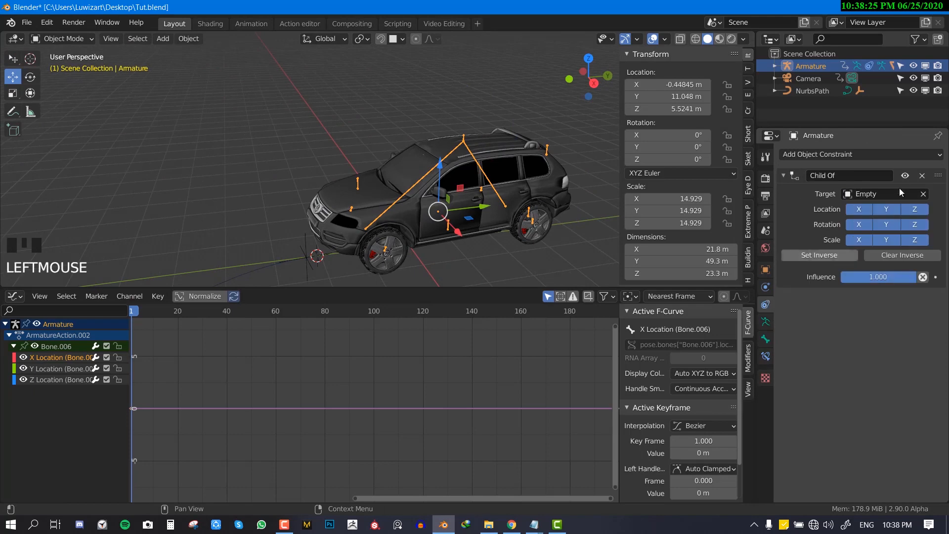
{"action": "left_click", "coordinate": [904, 176]}
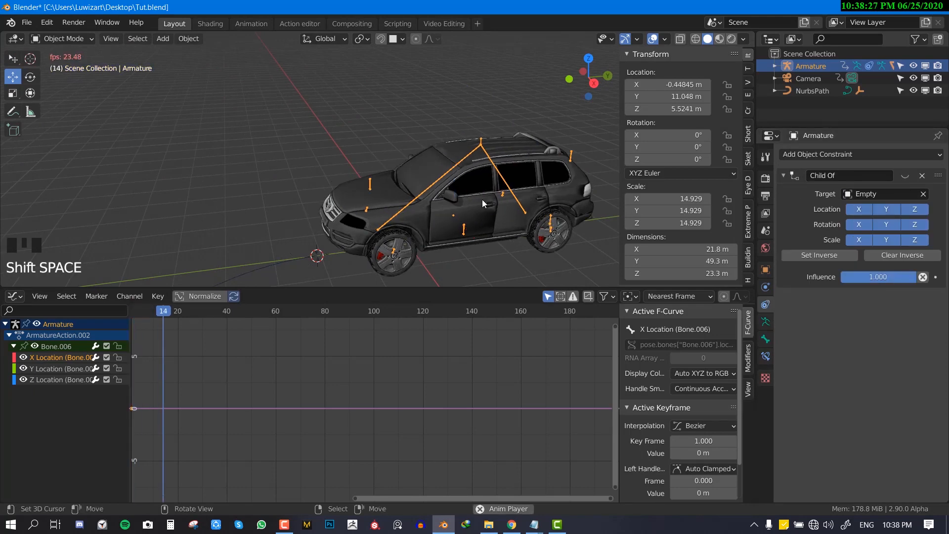
{"action": "scroll", "coordinate": [484, 195], "scroll_direction": "up", "scroll_amount": 1}
Step: In Pose Mode, add a Noise modifier to the roof bone's X Location curve and save the file
{"action": "key", "text": "ctrl+Tab"}
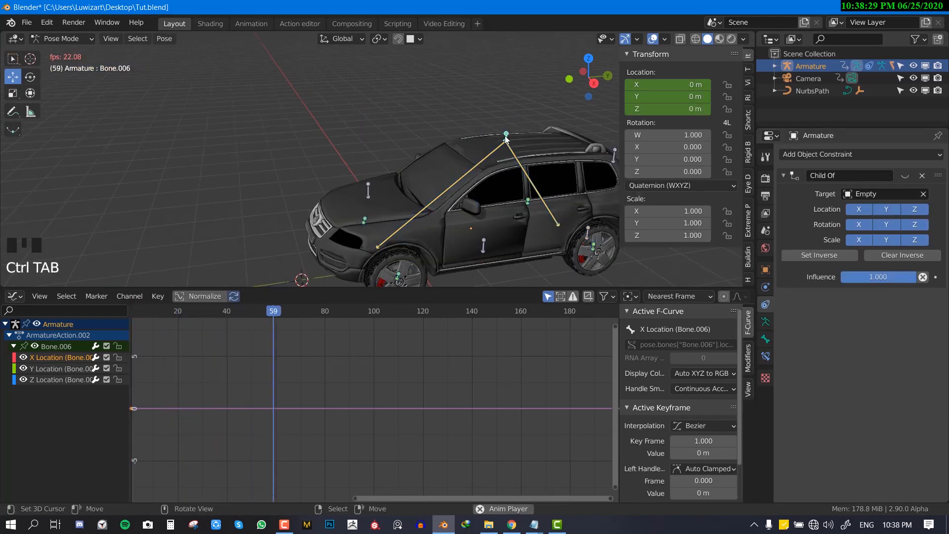
{"action": "left_click", "coordinate": [748, 357]}
{"action": "left_click", "coordinate": [666, 329]}
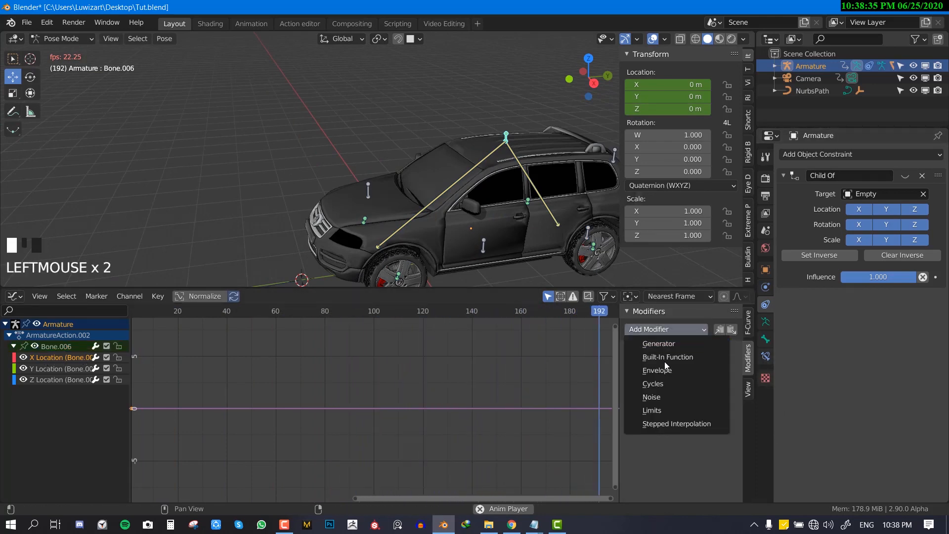
{"action": "left_click", "coordinate": [664, 399]}
{"action": "mouse_move", "coordinate": [485, 204]}
{"action": "middle_mouse_down", "text": "shift"}
{"action": "mouse_move", "coordinate": [389, 176]}
{"action": "mouse_move", "coordinate": [494, 190]}
{"action": "middle_mouse_up", "text": "shift"}
{"action": "key", "text": "ctrl+s"}
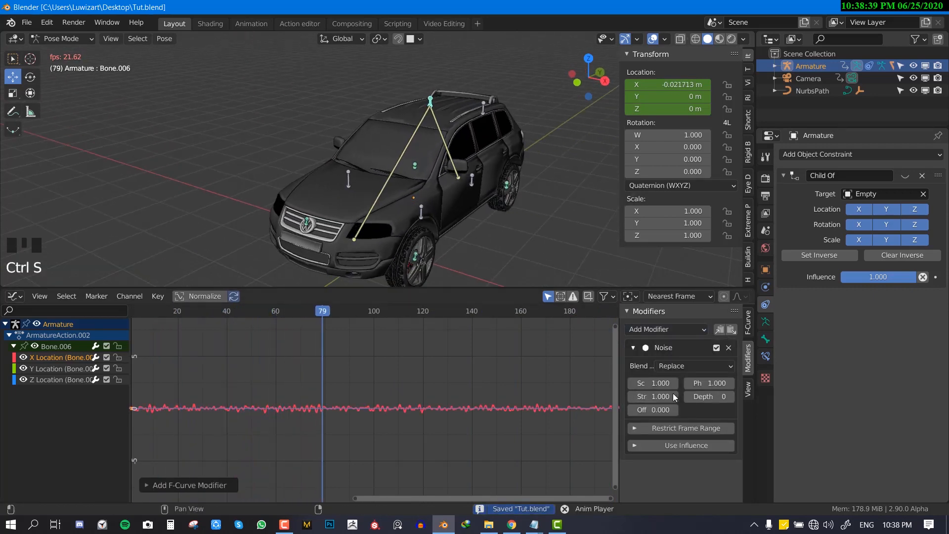
Step: Set the Noise modifier on the X Location curve to scale 17.1 and strength 0.3, and observe the car's shake
{"action": "left_click_drag", "start_coordinate": [656, 384], "coordinate": [735, 383]}
{"action": "left_click", "coordinate": [653, 396]}
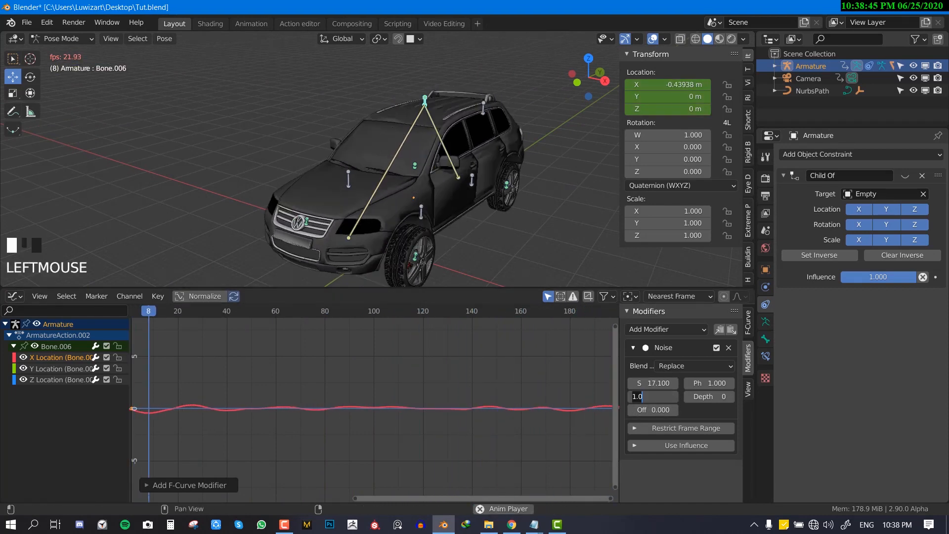
{"action": "type", "text": ".3"}
{"action": "key", "text": "Return"}
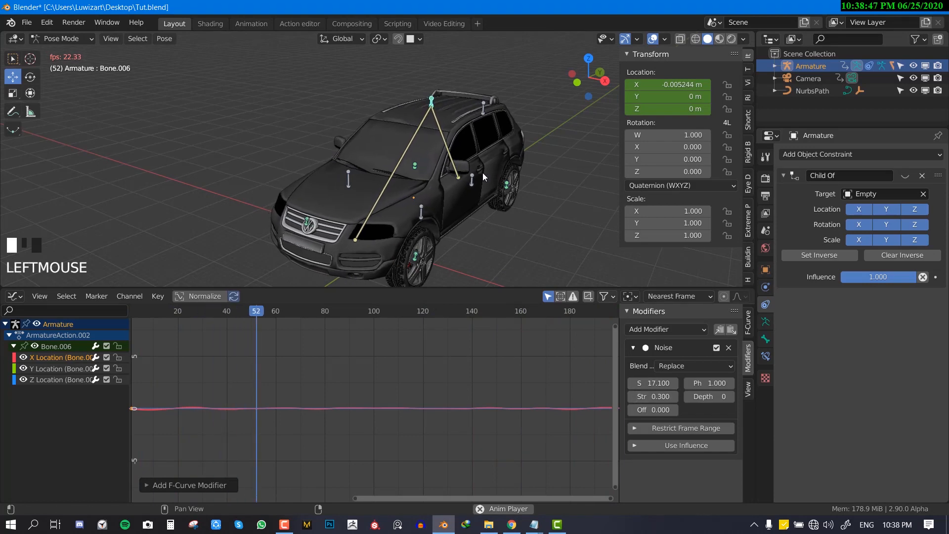
{"action": "middle_click_drag", "start_coordinate": [505, 205], "coordinate": [598, 244]}
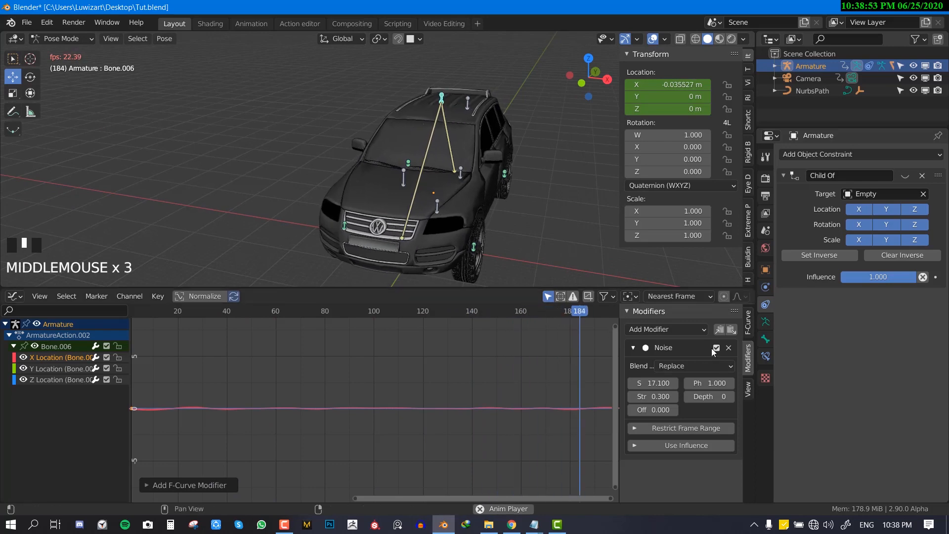
Step: Try a Noise strength of 0.1 on the X Location curve and settle on 0.2
{"action": "left_click", "coordinate": [653, 397]}
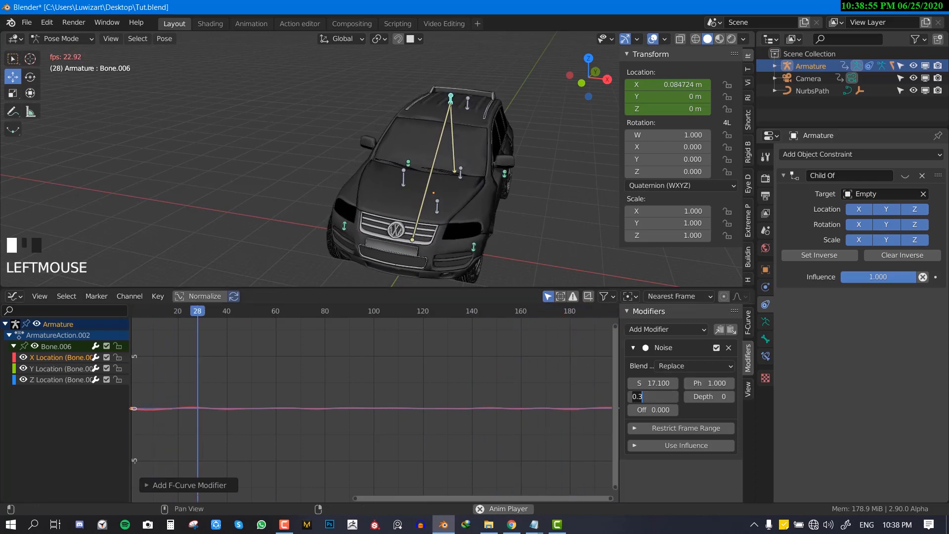
{"action": "type", "text": ".1"}
{"action": "key", "text": "Return"}
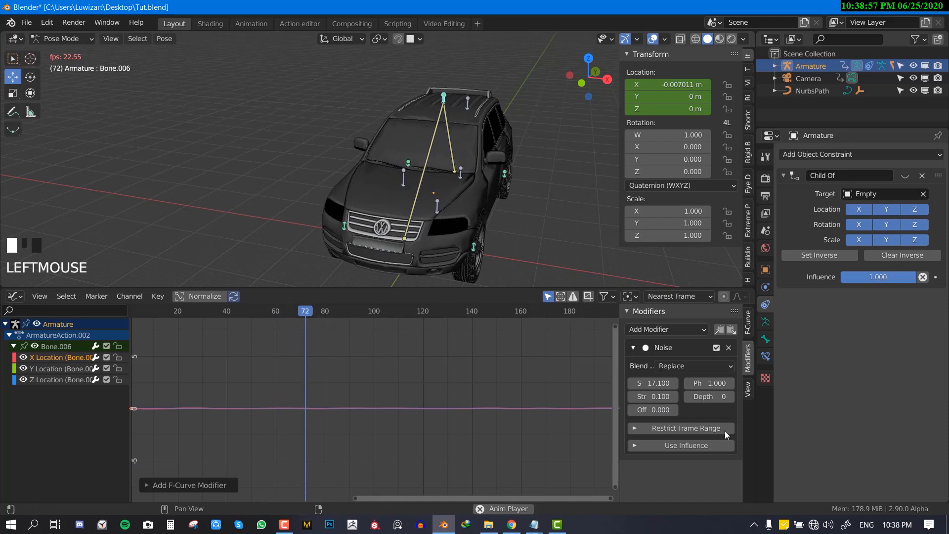
{"action": "left_click", "coordinate": [662, 397]}
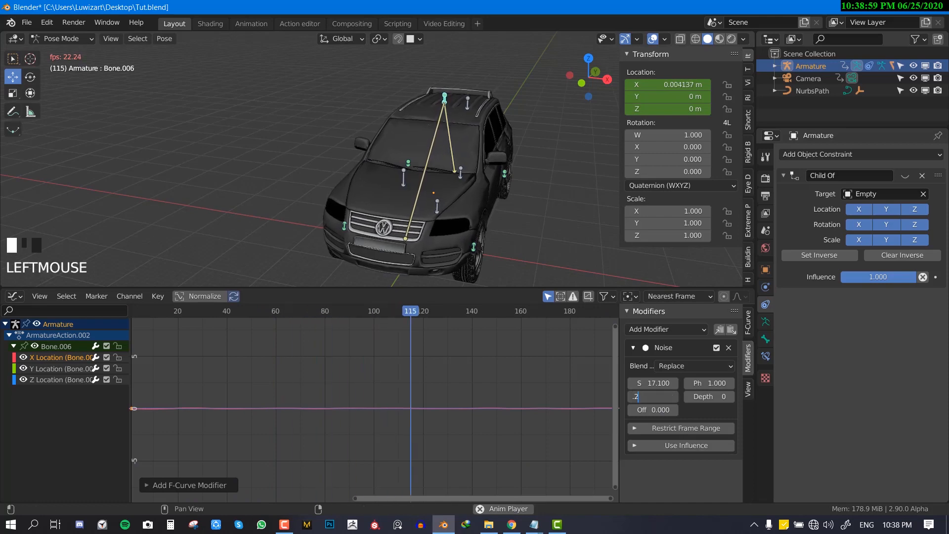
Step: Copy the X Location curve's Noise modifier and paste it onto the Y Location and Z Location curves
{"action": "left_click", "coordinate": [719, 330]}
{"action": "left_click", "coordinate": [42, 367]}
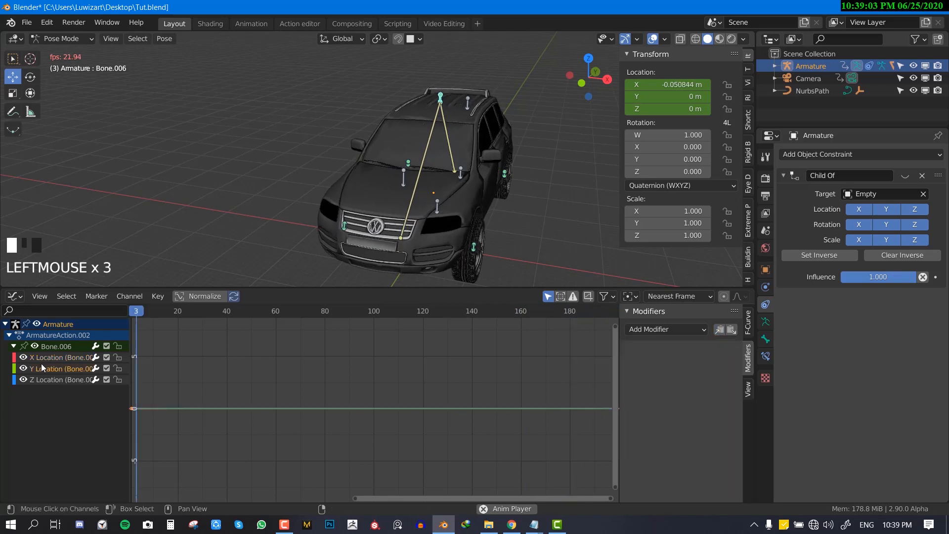
{"action": "left_click", "coordinate": [733, 331]}
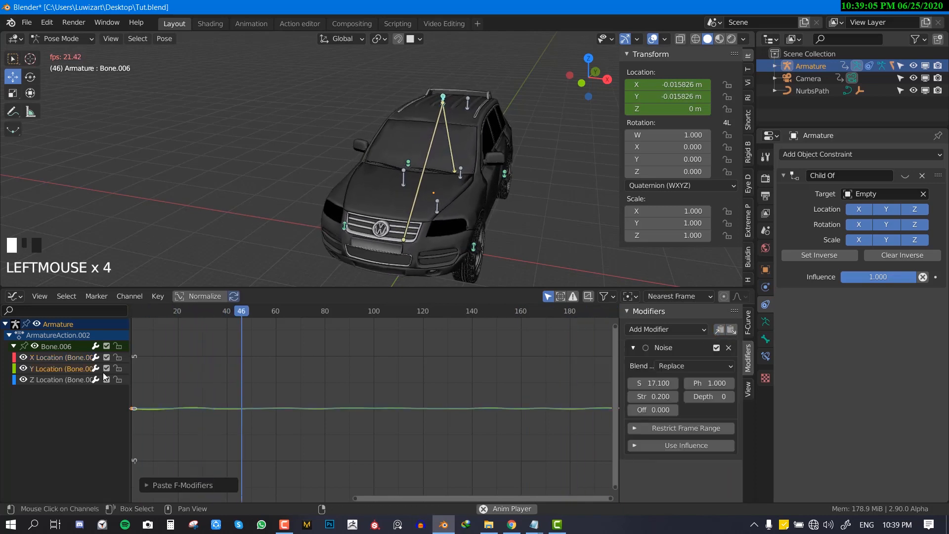
{"action": "left_click", "coordinate": [67, 378]}
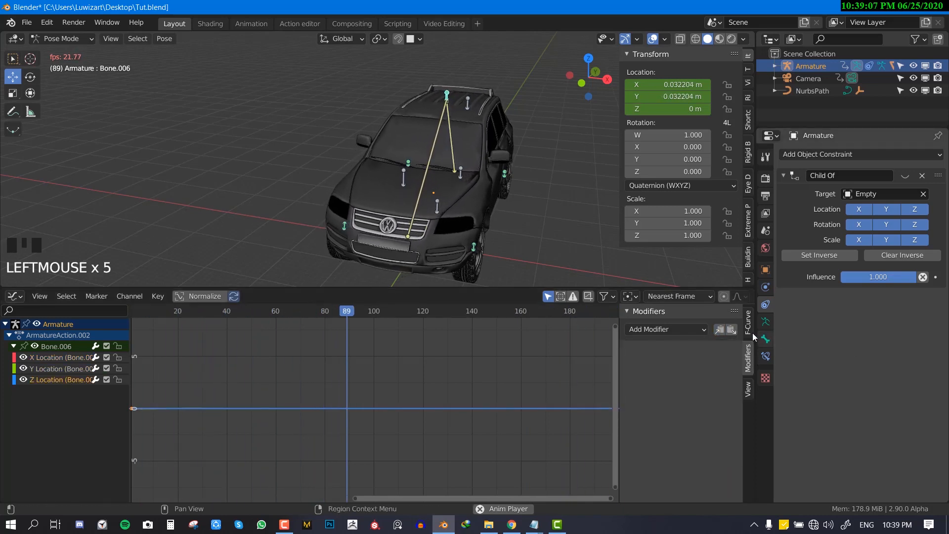
{"action": "left_click", "coordinate": [732, 330]}
Step: Stop playback and try rotating the front wheel bone, cancelling the rotation
{"action": "middle_click_drag", "start_coordinate": [503, 188], "coordinate": [356, 168]}
{"action": "scroll", "coordinate": [438, 164], "scroll_direction": "down", "scroll_amount": 1}
{"action": "scroll", "coordinate": [441, 156], "scroll_direction": "up", "scroll_amount": 2}
{"action": "right_click", "coordinate": [357, 208]}
{"action": "scroll", "coordinate": [431, 245], "scroll_direction": "down", "scroll_amount": 4}
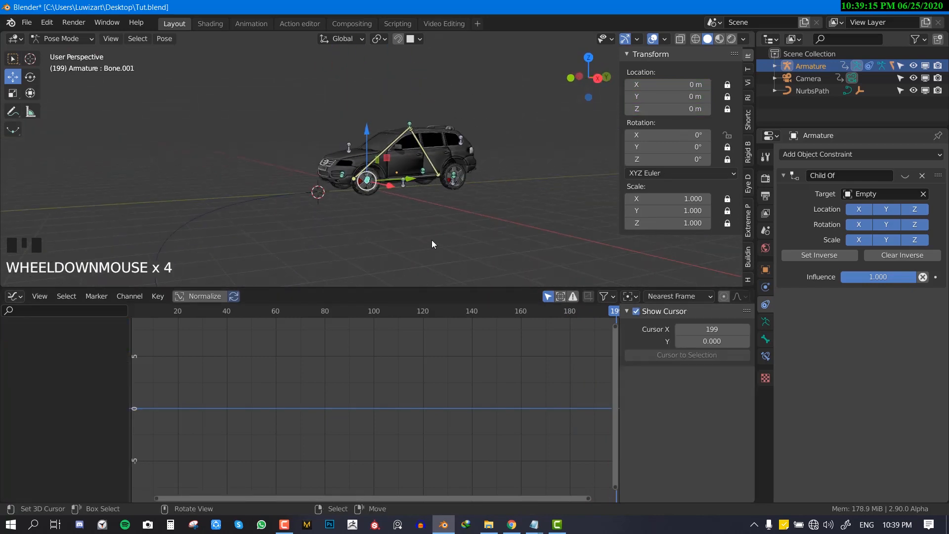
{"action": "scroll", "coordinate": [432, 240], "scroll_direction": "up", "scroll_amount": 4}
{"action": "middle_click_drag", "start_coordinate": [408, 235], "coordinate": [448, 210]}
{"action": "key", "text": "r"}
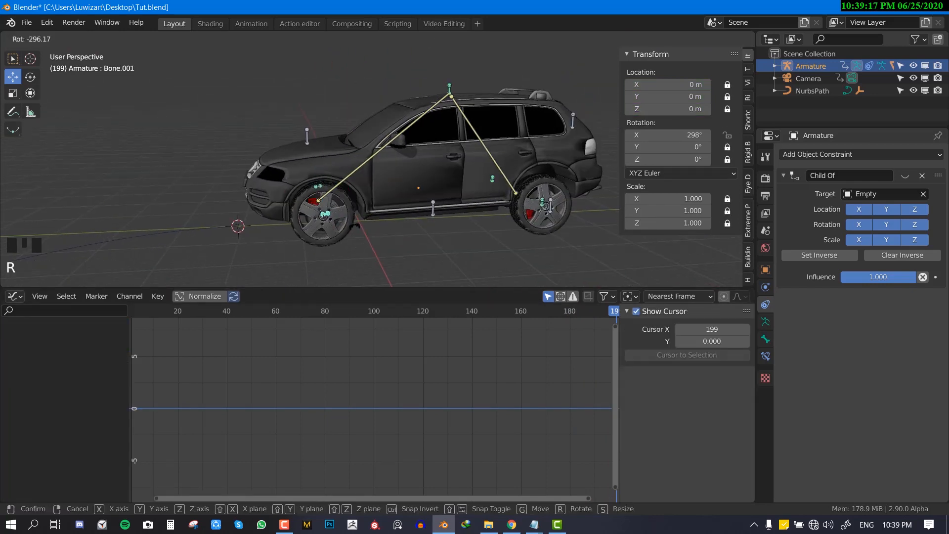
{"action": "key", "text": "Escape"}
Step: Try moving the control bone below the car's side doors, cancelling each move
{"action": "right_click", "coordinate": [435, 210]}
{"action": "key", "text": "g"}
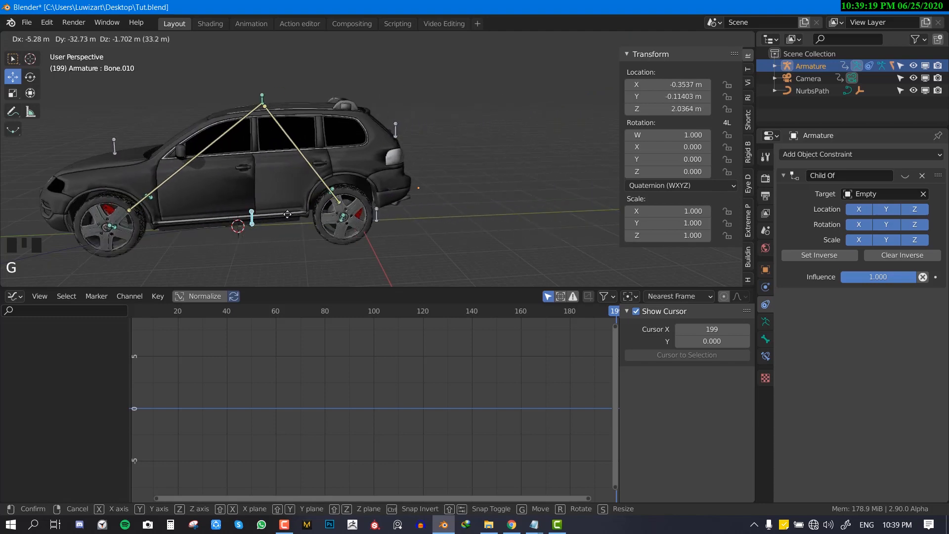
{"action": "key", "text": "Escape"}
{"action": "middle_click_drag", "start_coordinate": [437, 239], "coordinate": [432, 194]}
{"action": "scroll", "coordinate": [431, 202], "scroll_direction": "down", "scroll_amount": 1}
{"action": "key", "text": "ctrl+Tab"}
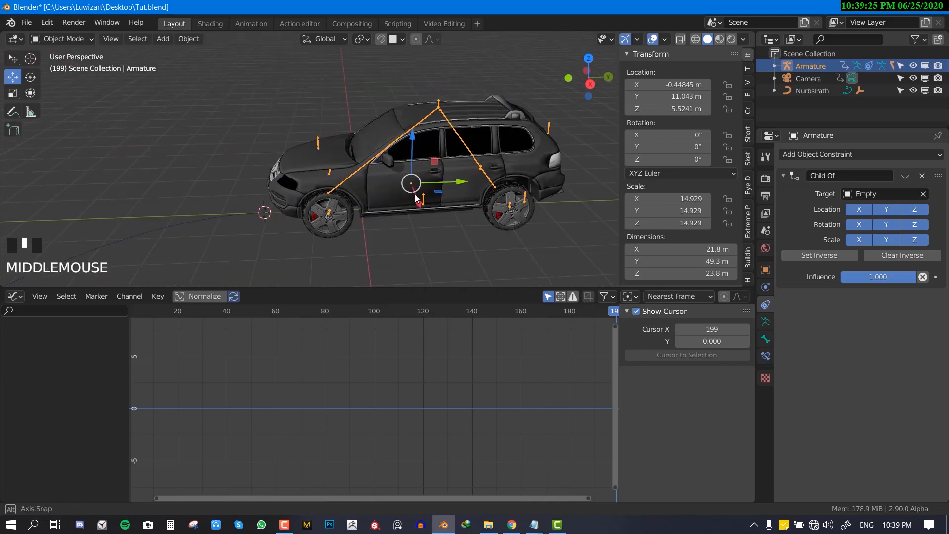
{"action": "key", "text": "ctrl+Tab"}
{"action": "right_click", "coordinate": [430, 196]}
{"action": "key", "text": "g"}
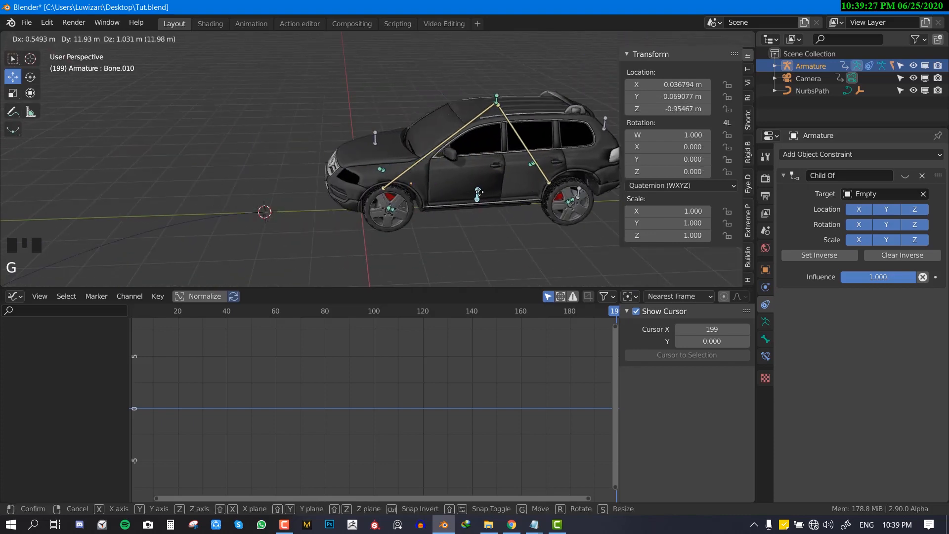
{"action": "right_click", "coordinate": [429, 182]}
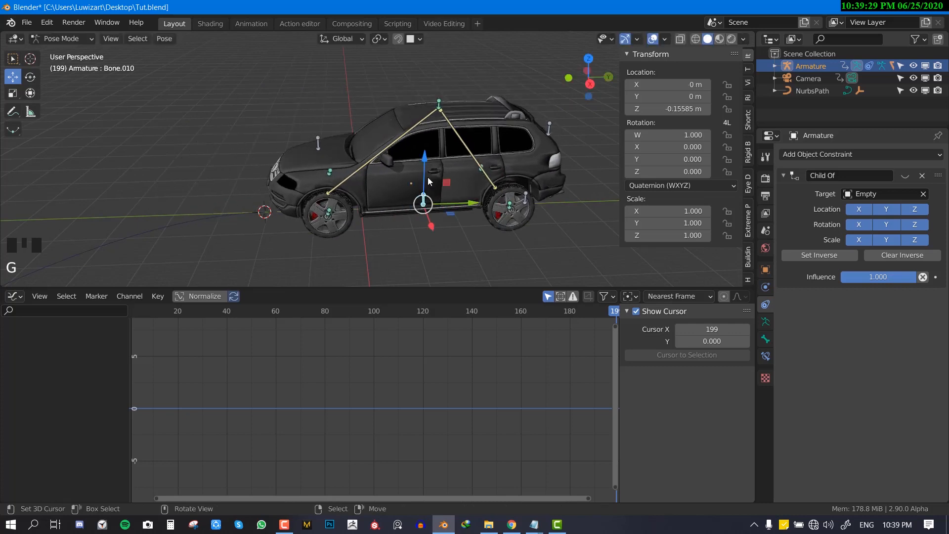
Step: At frame 0, insert a single keyframe on the front wheel bone's X rotation
{"action": "right_click", "coordinate": [330, 212]}
{"action": "middle_click_drag", "start_coordinate": [330, 212], "coordinate": [342, 189]}
{"action": "key", "text": "r"}
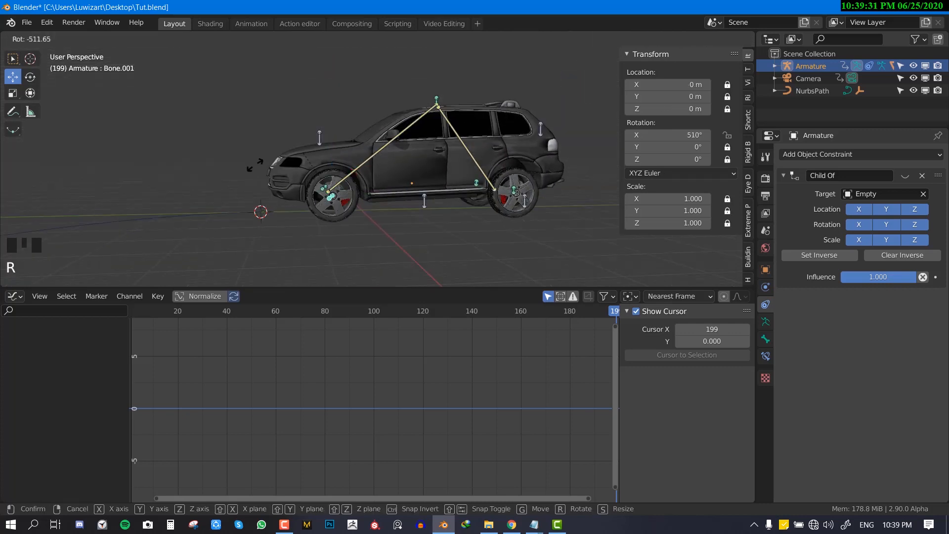
{"action": "right_click", "coordinate": [255, 165]}
{"action": "scroll", "coordinate": [310, 378], "scroll_direction": "down", "scroll_amount": 2}
{"action": "middle_click_drag", "start_coordinate": [202, 402], "coordinate": [247, 390]}
{"action": "left_click", "coordinate": [223, 390]}
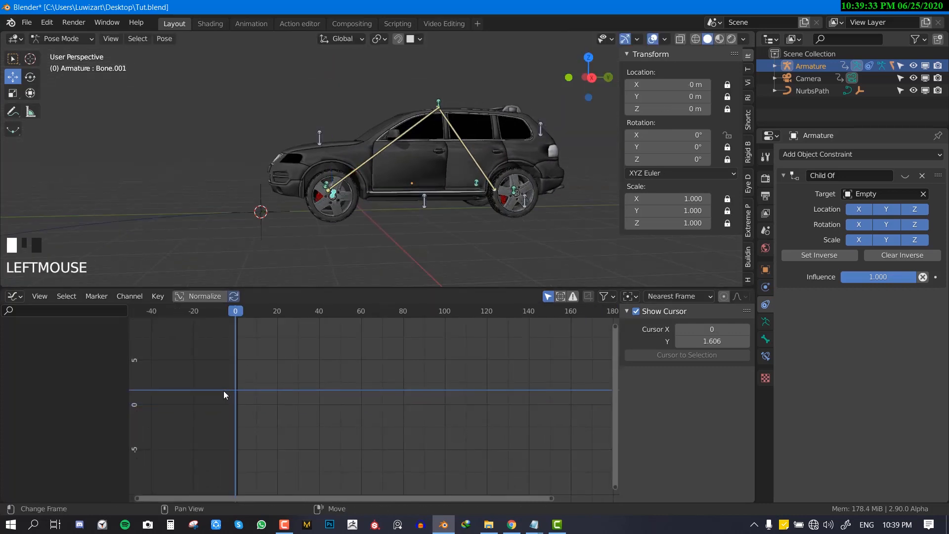
{"action": "left_click_drag", "start_coordinate": [224, 391], "coordinate": [223, 391]}
{"action": "scroll", "coordinate": [362, 187], "scroll_direction": "up", "scroll_amount": 3}
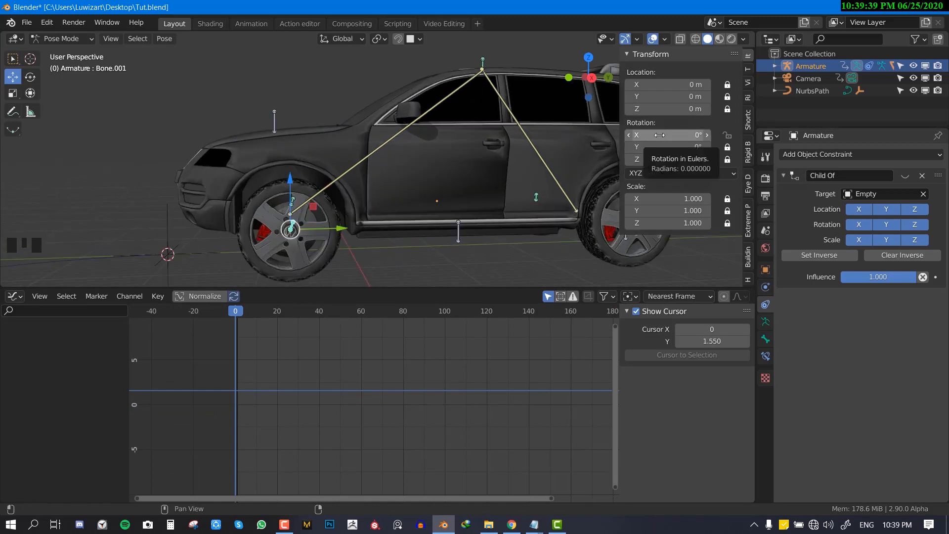
{"action": "right_click", "coordinate": [665, 136]}
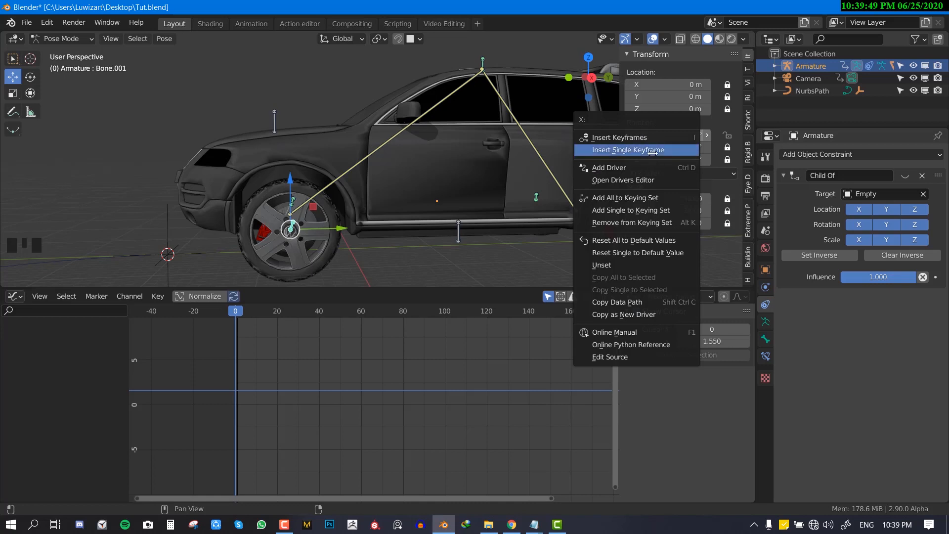
{"action": "left_click", "coordinate": [653, 151]}
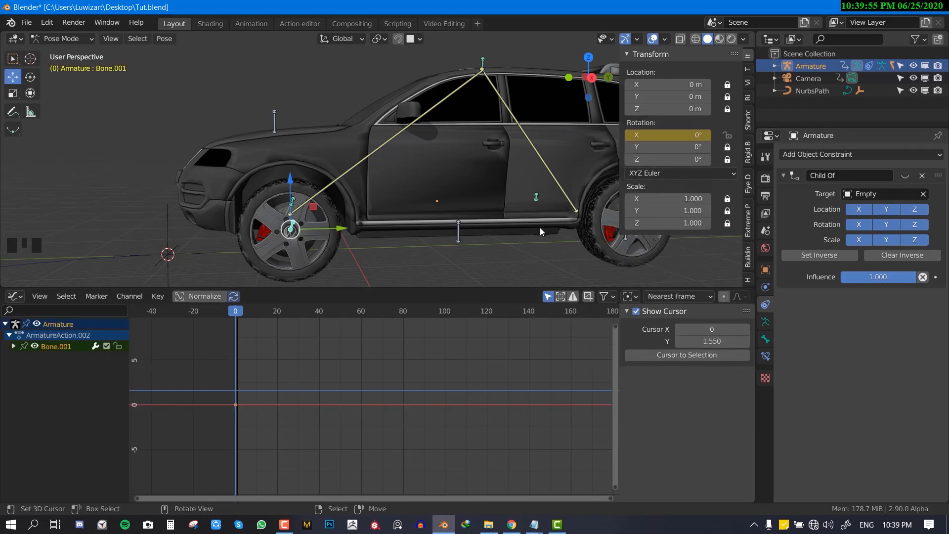
Step: Select the rear wheel bone and keyframe only its X rotation at frame 0
{"action": "middle_click_drag", "start_coordinate": [539, 228], "coordinate": [441, 219], "text": "shift"}
{"action": "right_click", "coordinate": [510, 216]}
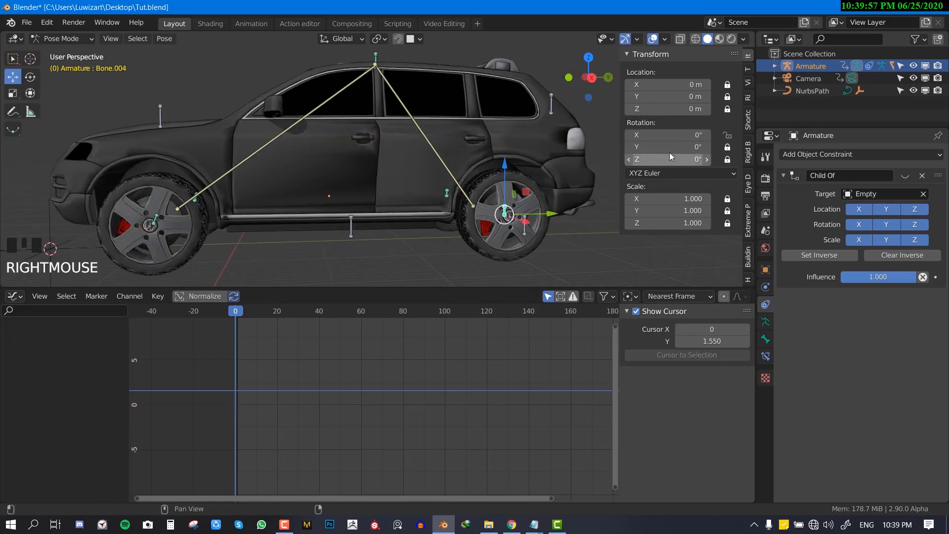
{"action": "right_click", "coordinate": [677, 136]}
{"action": "left_click", "coordinate": [672, 136]}
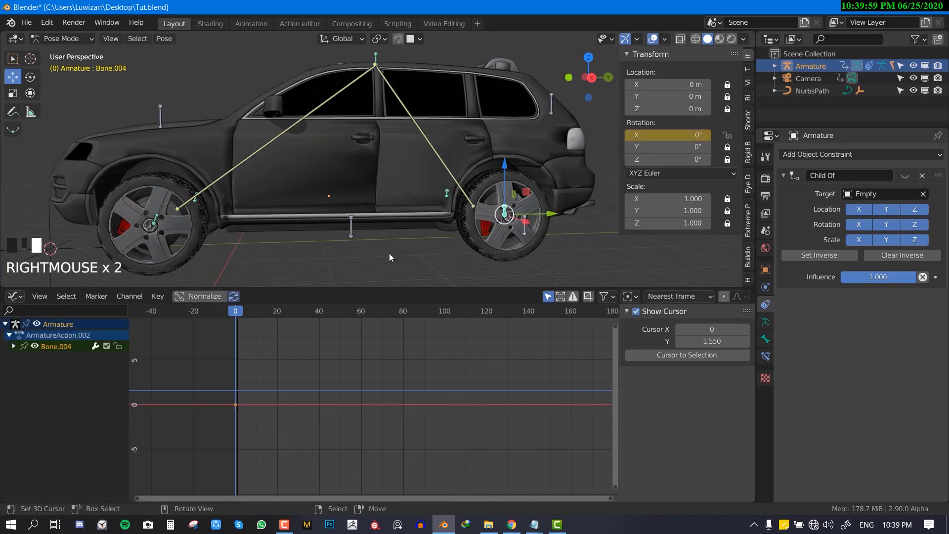
Step: Add a Generator modifier to the rear wheel bone's X Euler Rotation curve and start playback
{"action": "middle_click_drag", "start_coordinate": [296, 271], "coordinate": [279, 281]}
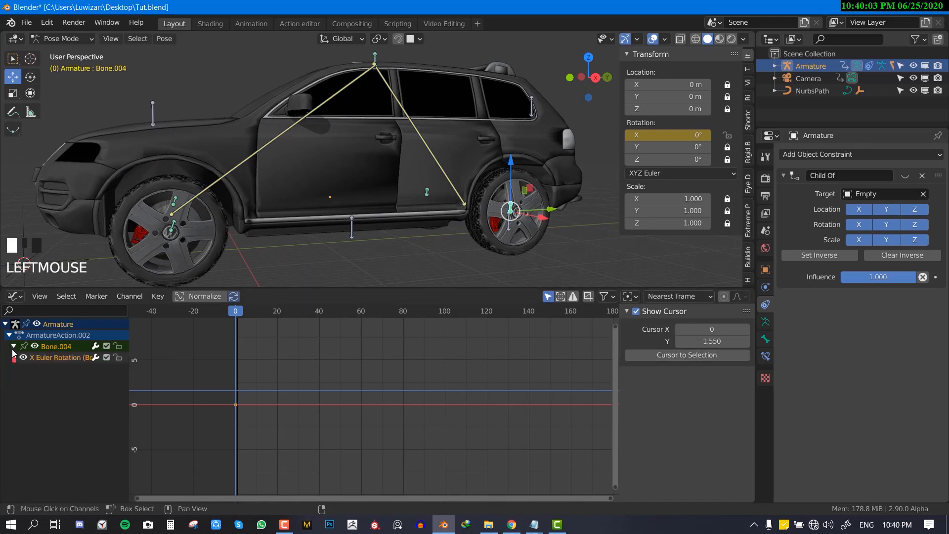
{"action": "left_click", "coordinate": [51, 363]}
{"action": "left_click", "coordinate": [53, 359]}
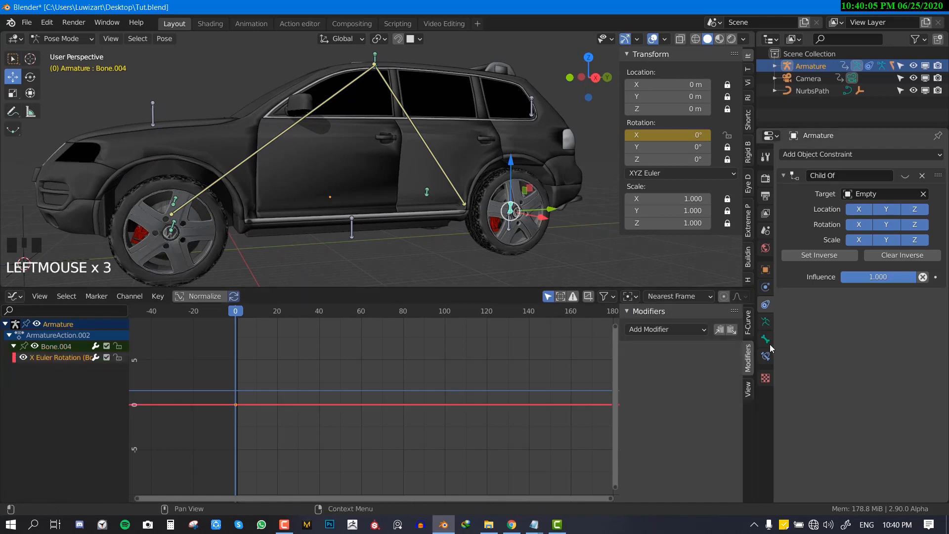
{"action": "left_click", "coordinate": [674, 329]}
{"action": "left_click", "coordinate": [660, 347]}
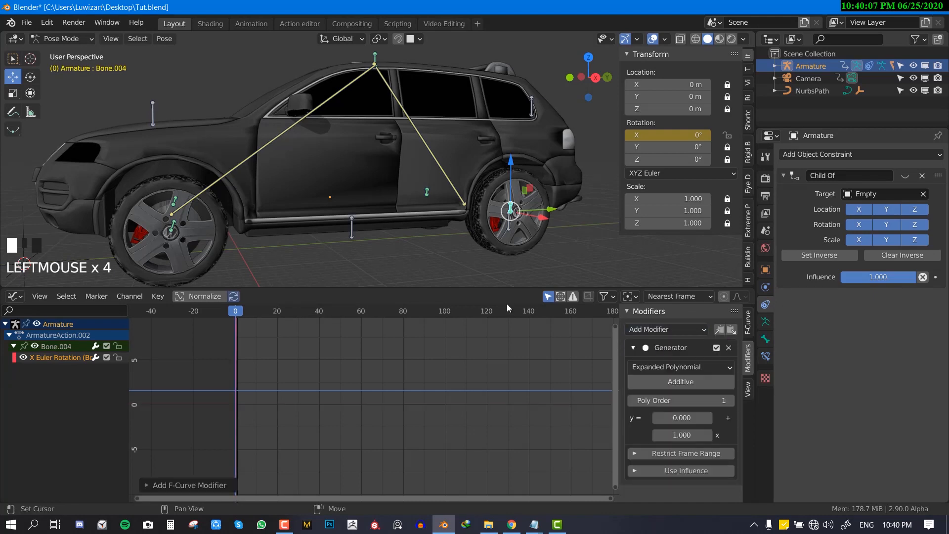
{"action": "key", "text": "shift+space"}
{"action": "middle_click_drag", "start_coordinate": [540, 200], "coordinate": [484, 197]}
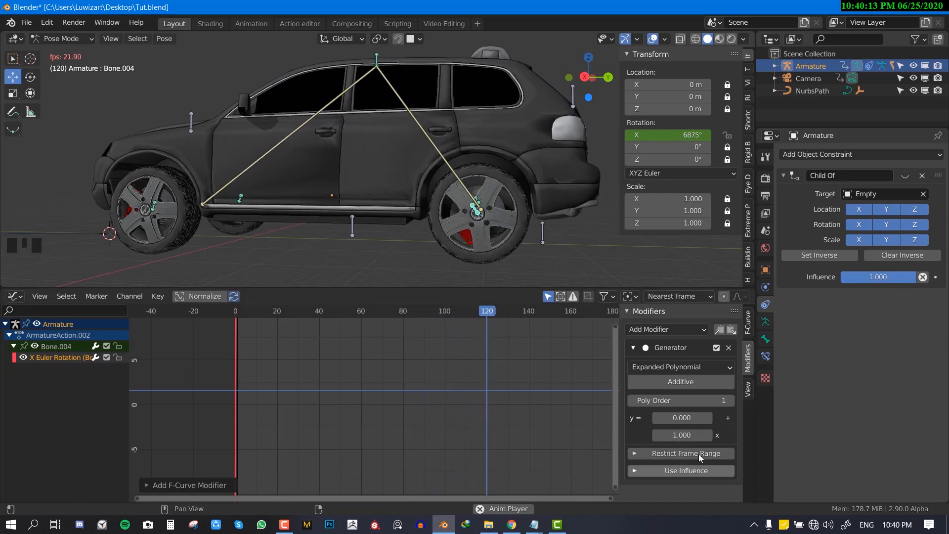
Step: Try x coefficients of -1, -0.4 and about -3.23 in the rear wheel's Generator modifier
{"action": "left_click", "coordinate": [690, 434]}
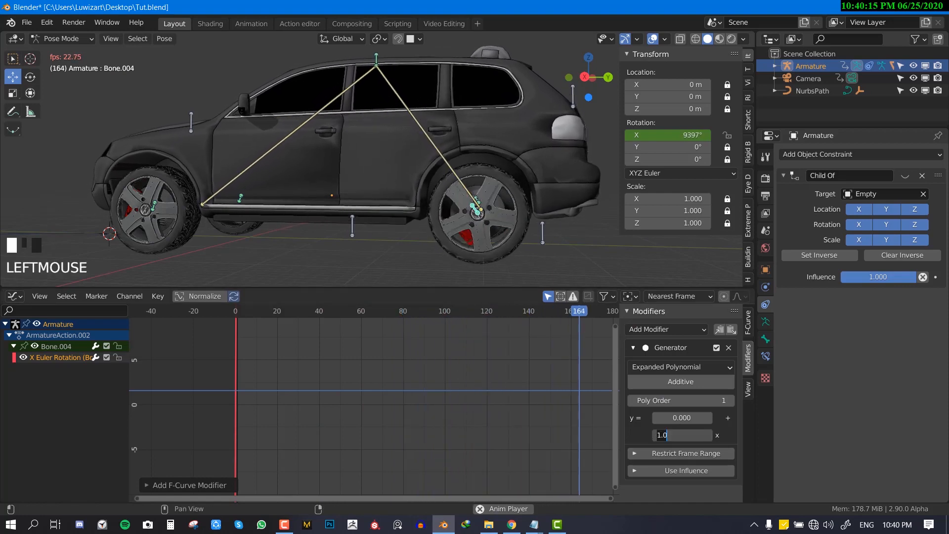
{"action": "type", "text": "-1"}
{"action": "key", "text": "Return"}
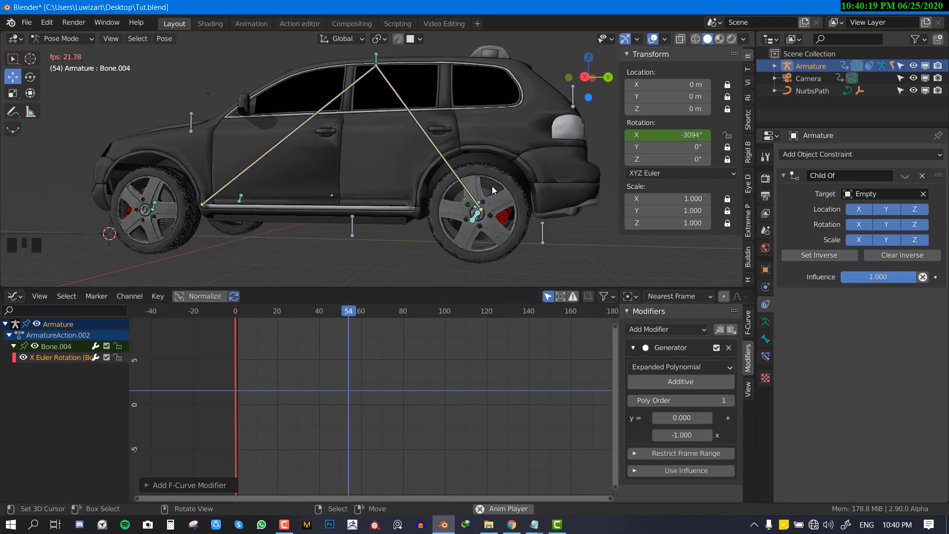
{"action": "left_click", "coordinate": [685, 435]}
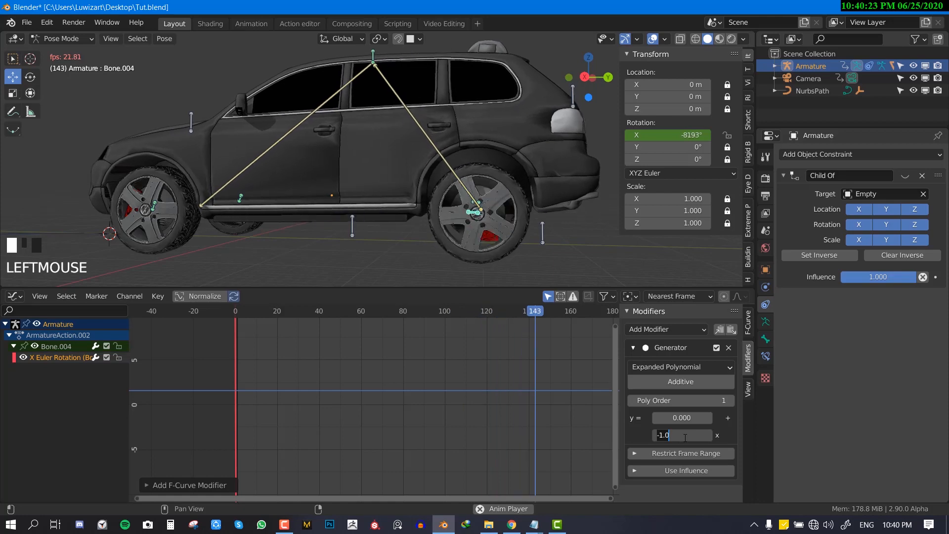
{"action": "type", "text": "-0."}
{"action": "type", "text": "4"}
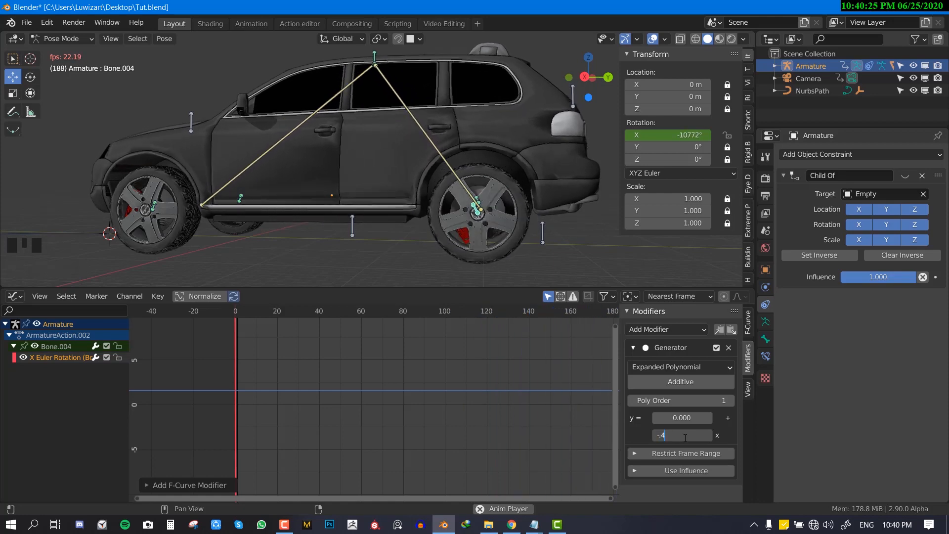
{"action": "key", "text": "Return"}
{"action": "left_click", "coordinate": [685, 437]}
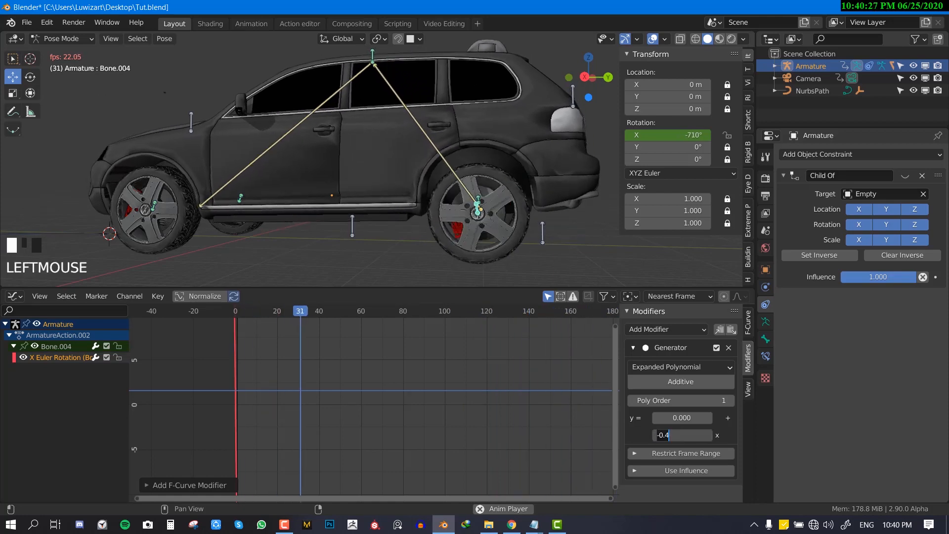
{"action": "key", "text": "Return"}
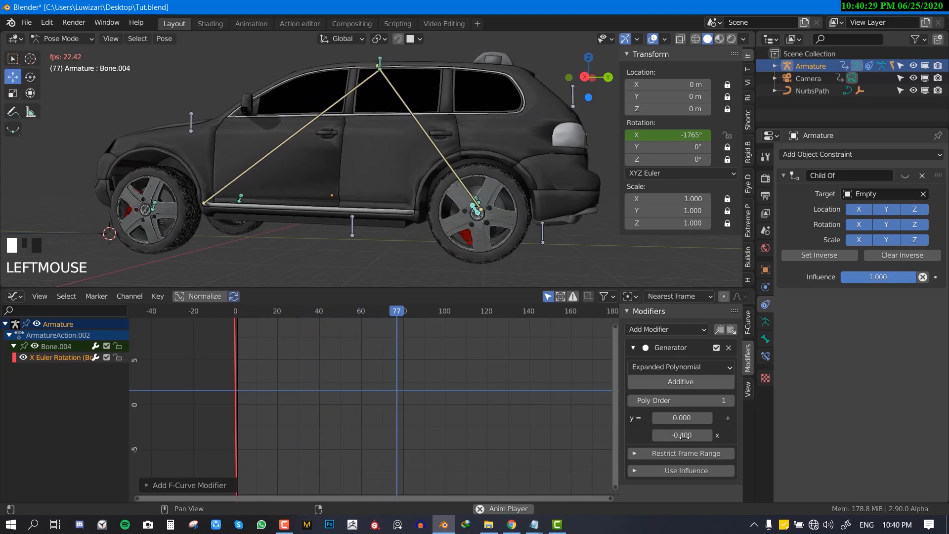
{"action": "left_click_drag", "start_coordinate": [682, 435], "coordinate": [605, 436], "text": "shift"}
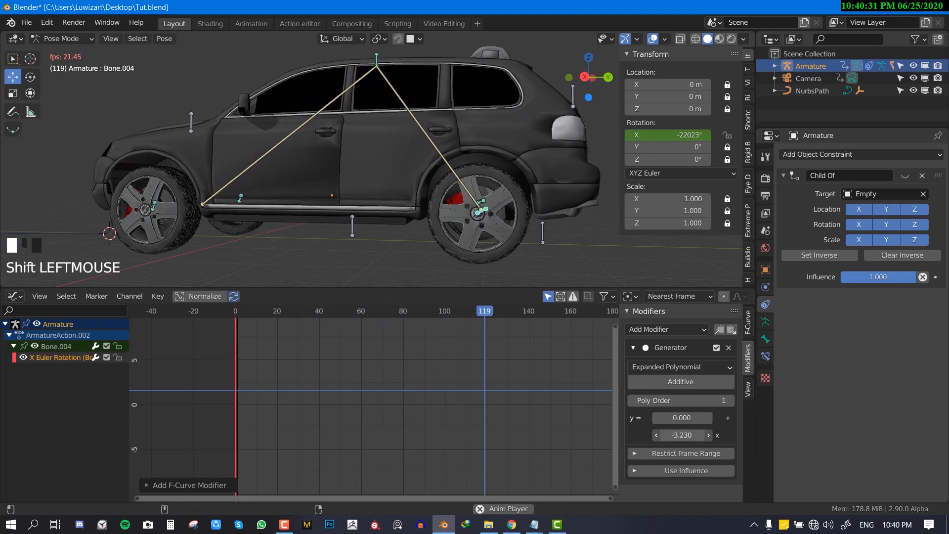
Step: Set the x coefficient of the rear wheel's Generator modifier to -0.04
{"action": "left_click", "coordinate": [673, 435]}
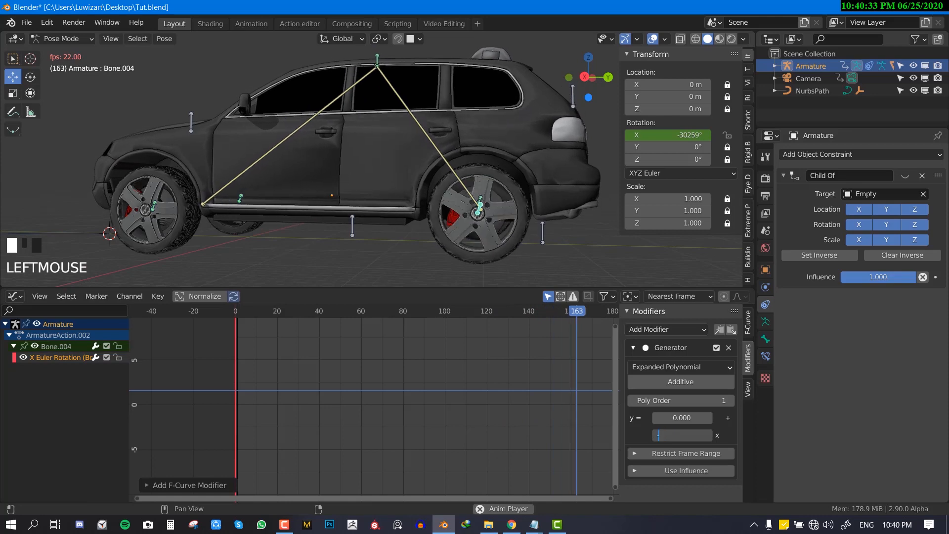
{"action": "type", "text": "-"}
{"action": "type", "text": "0.04"}
{"action": "key", "text": "Return"}
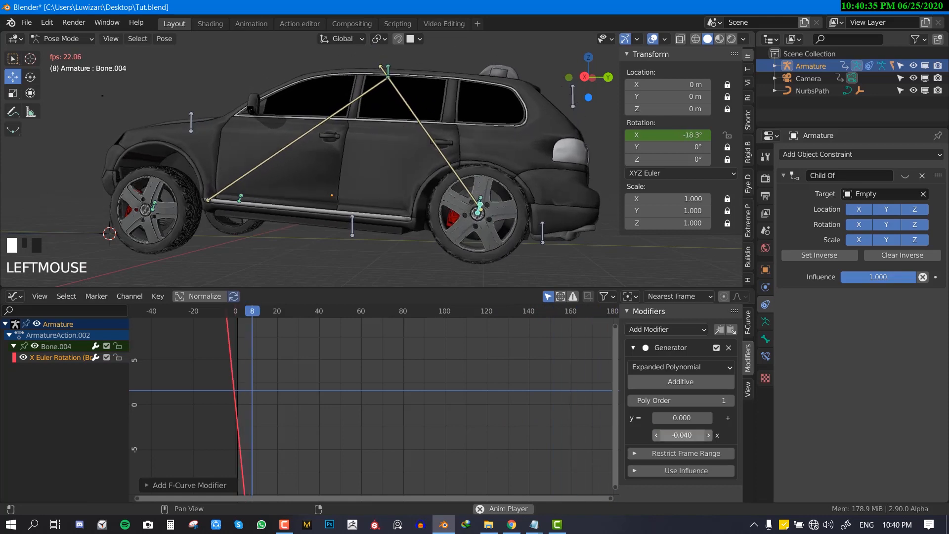
Step: Try x coefficients of 0.5 and 0.05 in the rear wheel's Generator modifier
{"action": "left_click", "coordinate": [683, 435]}
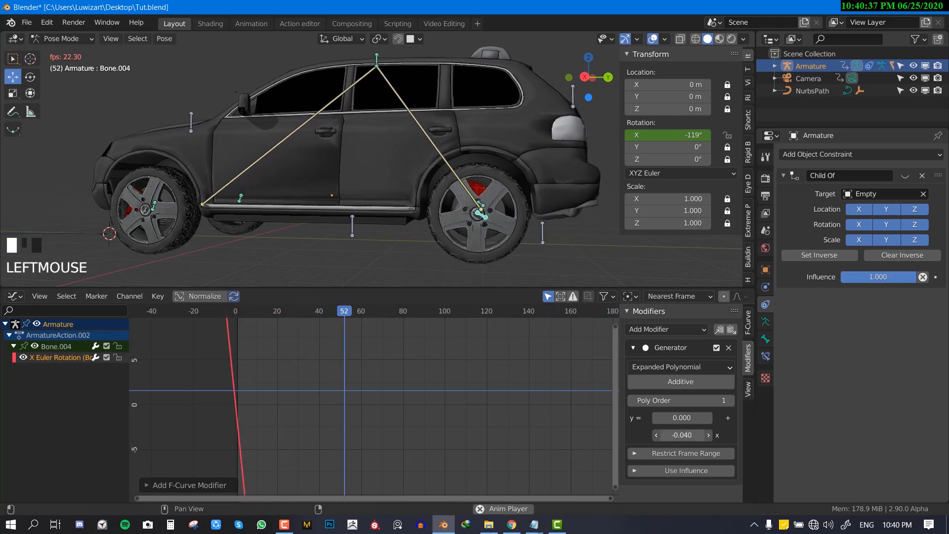
{"action": "type", "text": "0.5"}
{"action": "key", "text": "Return"}
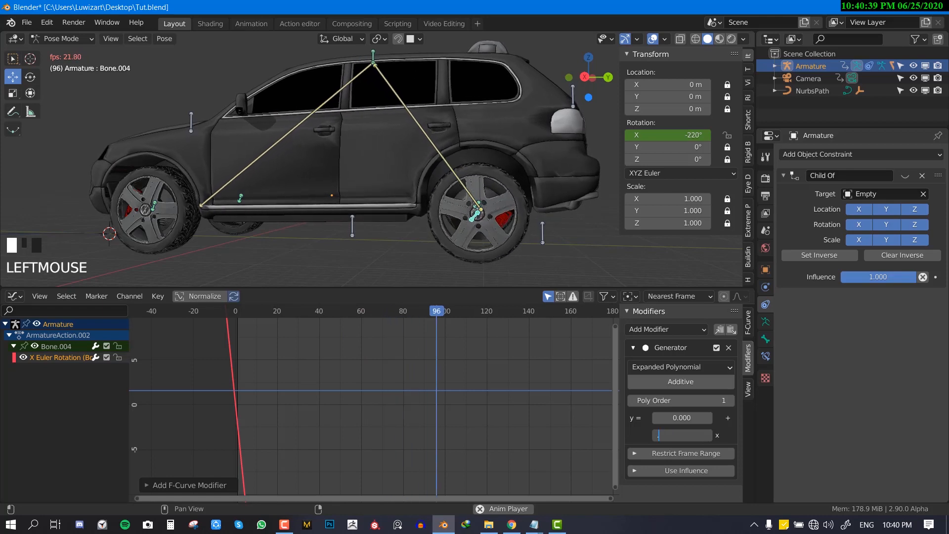
{"action": "left_click", "coordinate": [682, 435]}
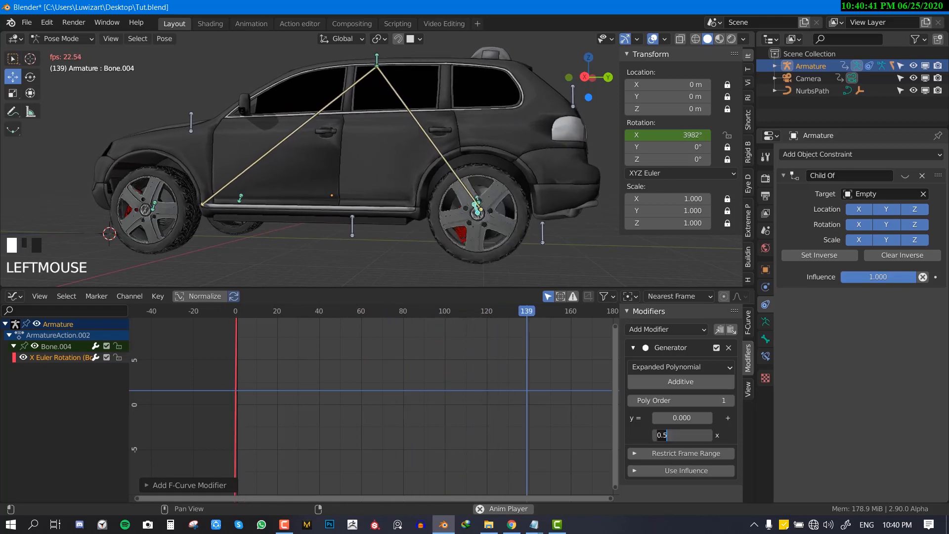
{"action": "type", "text": "0.05"}
{"action": "key", "text": "Return"}
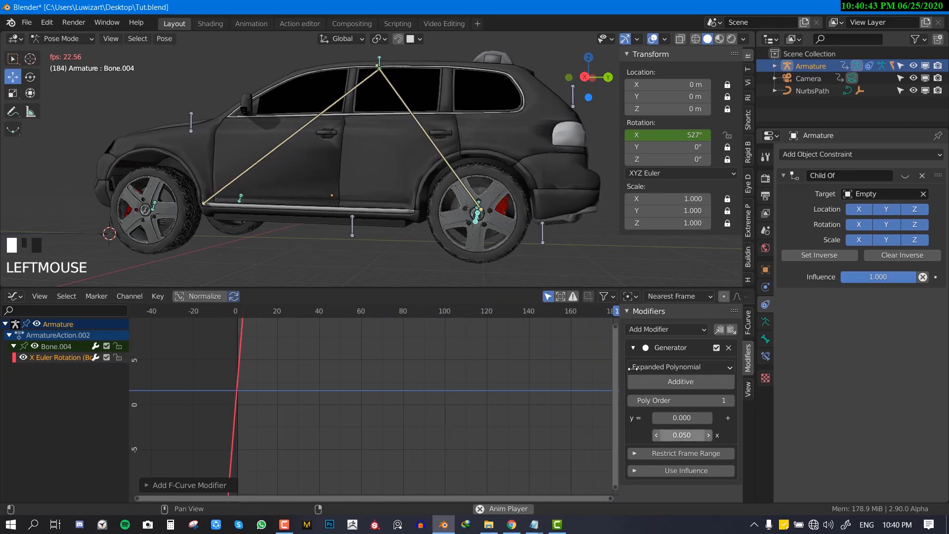
Step: Set the x coefficient of the rear wheel's Generator modifier to 0.1
{"action": "middle_click_drag", "start_coordinate": [461, 212], "coordinate": [507, 197], "text": "shift"}
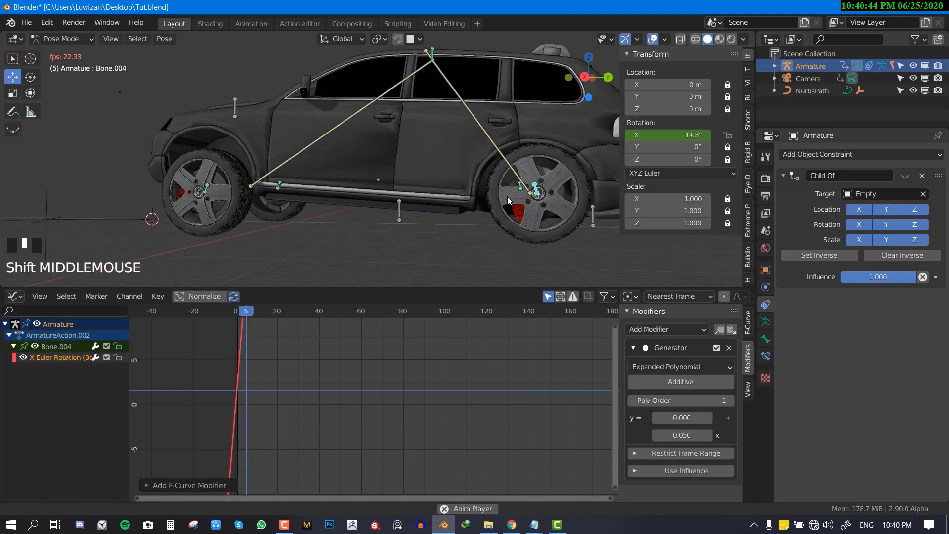
{"action": "left_click", "coordinate": [691, 436]}
{"action": "type", "text": ".1"}
{"action": "key", "text": "Return"}
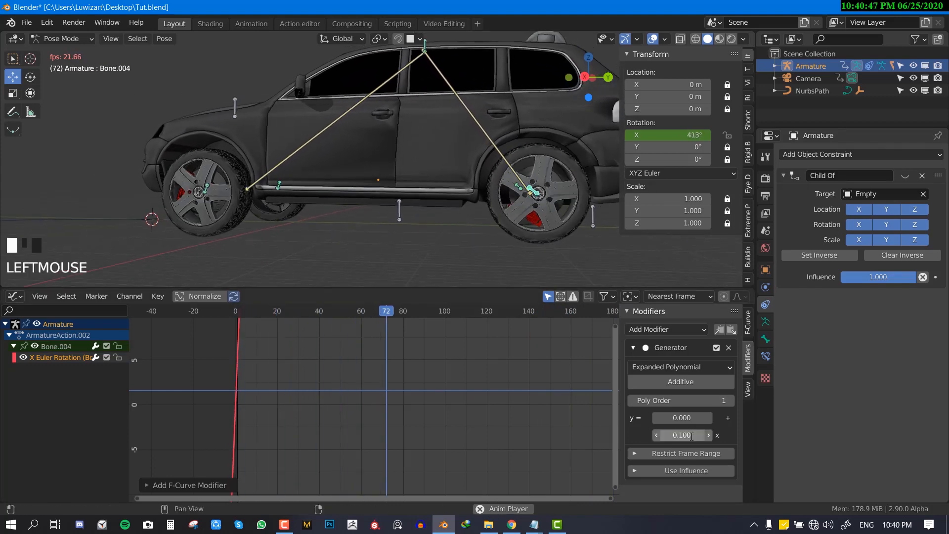
Step: Select the front wheel bone and add a Generator modifier to its X Euler Rotation curve
{"action": "scroll", "coordinate": [435, 197], "scroll_direction": "down", "scroll_amount": 2}
{"action": "left_click", "coordinate": [436, 194]}
{"action": "scroll", "coordinate": [436, 191], "scroll_direction": "up", "scroll_amount": 3}
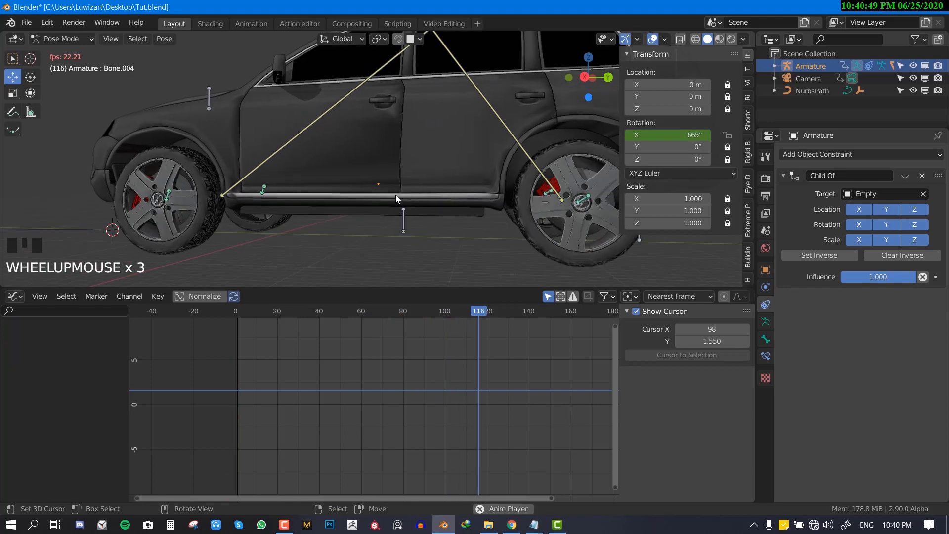
{"action": "right_click", "coordinate": [168, 194]}
{"action": "middle_click_drag", "start_coordinate": [170, 198], "coordinate": [205, 227]}
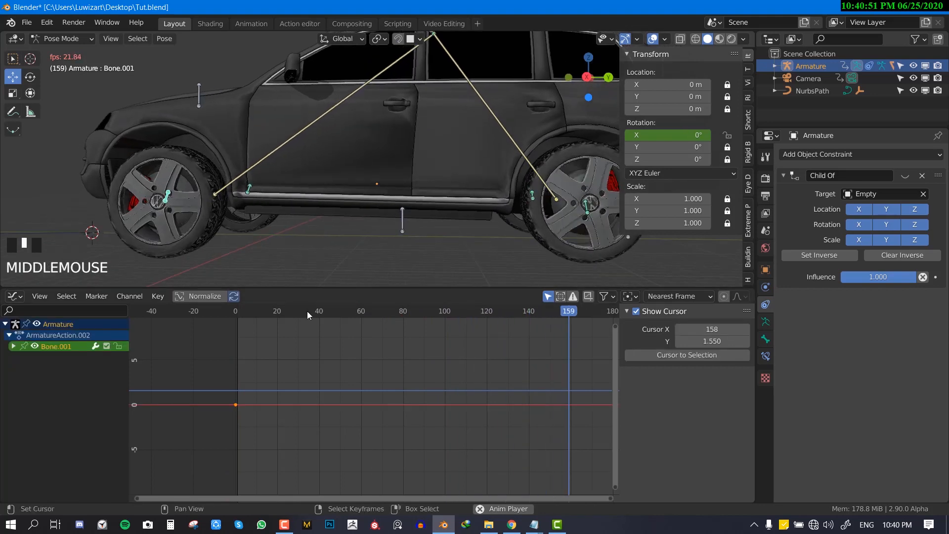
{"action": "left_click", "coordinate": [16, 350]}
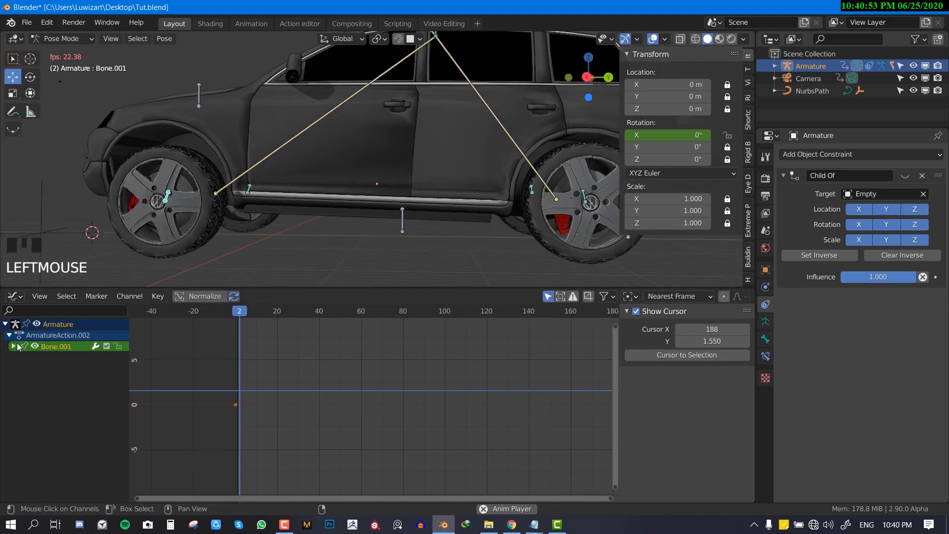
{"action": "left_click", "coordinate": [18, 348]}
{"action": "left_click", "coordinate": [13, 346]}
{"action": "left_click", "coordinate": [47, 356]}
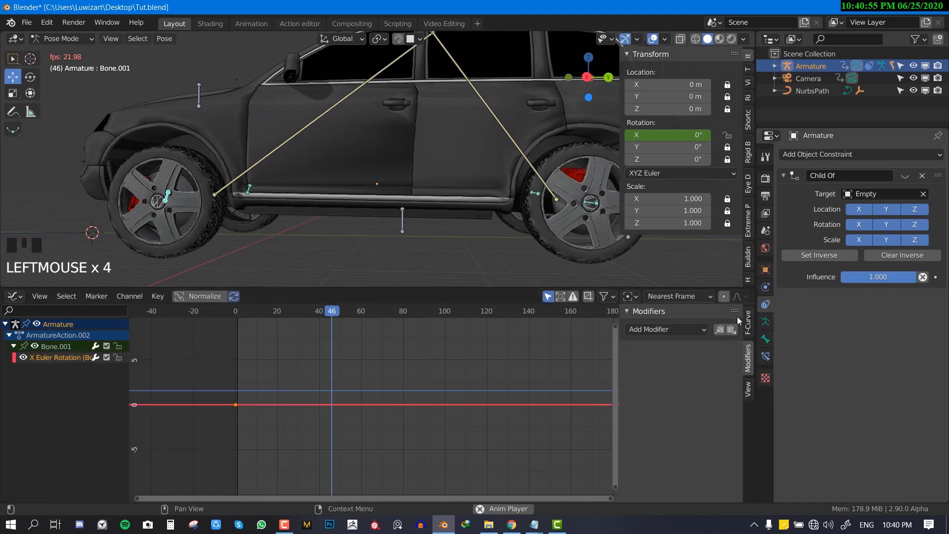
{"action": "left_click", "coordinate": [660, 328]}
{"action": "left_click", "coordinate": [667, 347]}
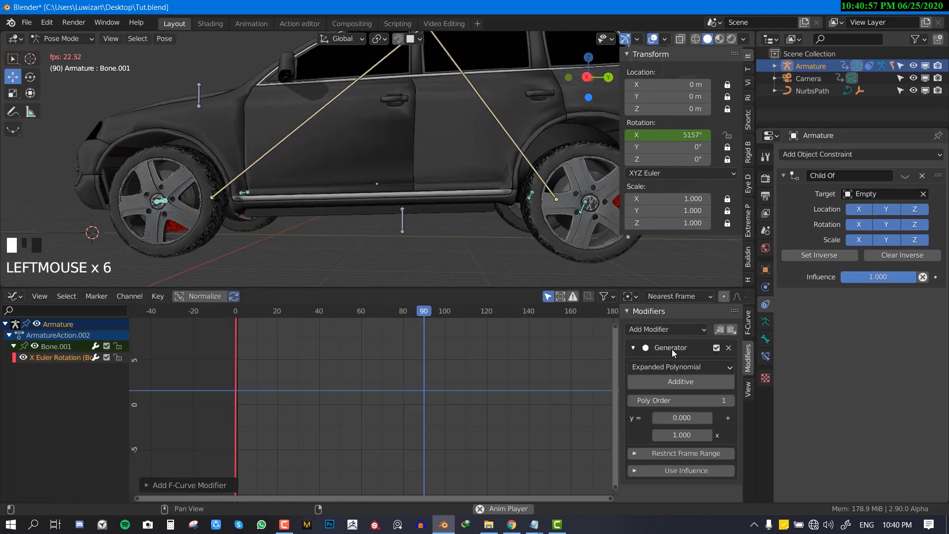
Step: Set the x coefficient of the front wheel's Generator modifier to 0.1 and deselect all bones
{"action": "left_click", "coordinate": [682, 435]}
{"action": "key", "text": "BackSpace"}
{"action": "type", "text": "."}
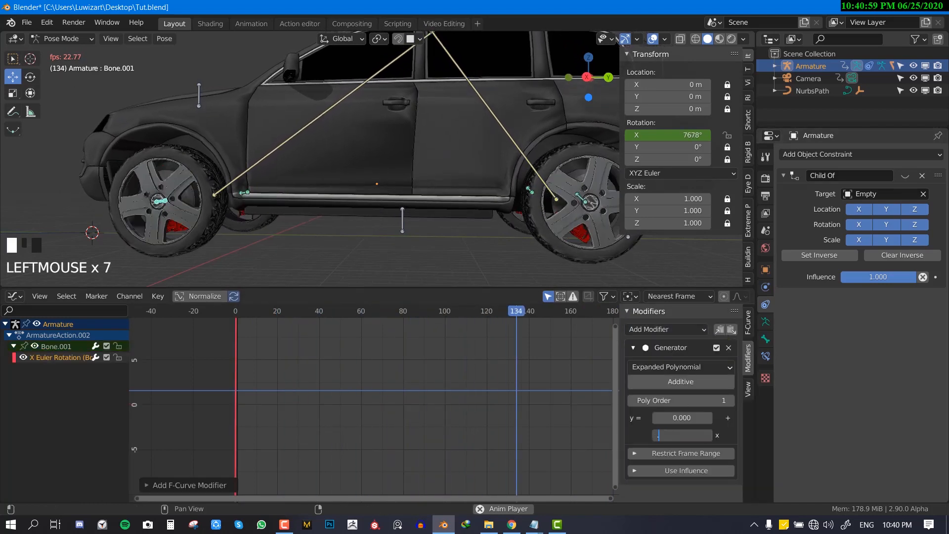
{"action": "type", "text": "1"}
{"action": "key", "text": "Return"}
{"action": "key", "text": "alt+a"}
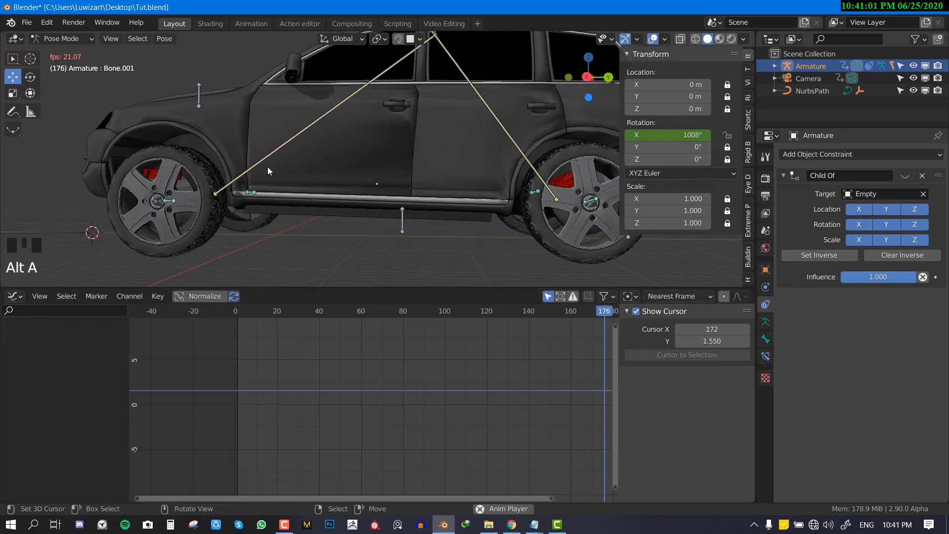
Step: Examine the playing animation from both sides of the car, along with the roof bone's location noise curves
{"action": "scroll", "coordinate": [268, 168], "scroll_direction": "down", "scroll_amount": 4}
{"action": "middle_click_drag", "start_coordinate": [270, 171], "coordinate": [353, 225]}
{"action": "middle_click_drag", "start_coordinate": [263, 242], "coordinate": [415, 217]}
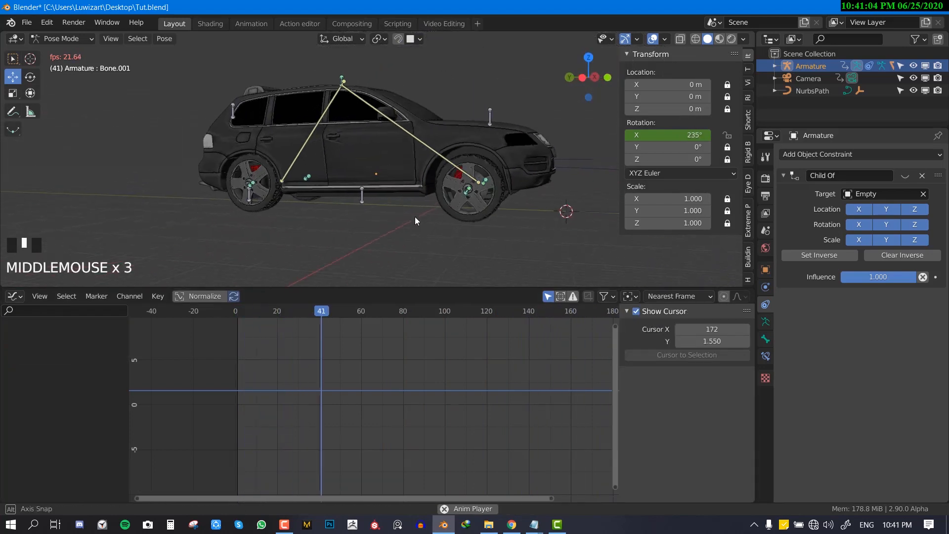
{"action": "right_click", "coordinate": [344, 74]}
{"action": "middle_click_drag", "start_coordinate": [372, 174], "coordinate": [383, 191]}
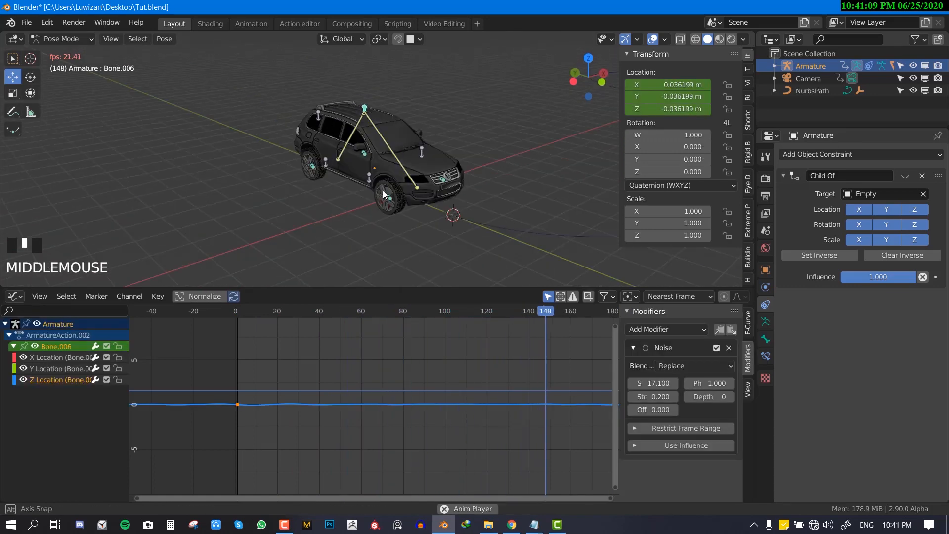
{"action": "scroll", "coordinate": [382, 191], "scroll_direction": "up", "scroll_amount": 2}
{"action": "left_click", "coordinate": [37, 371]}
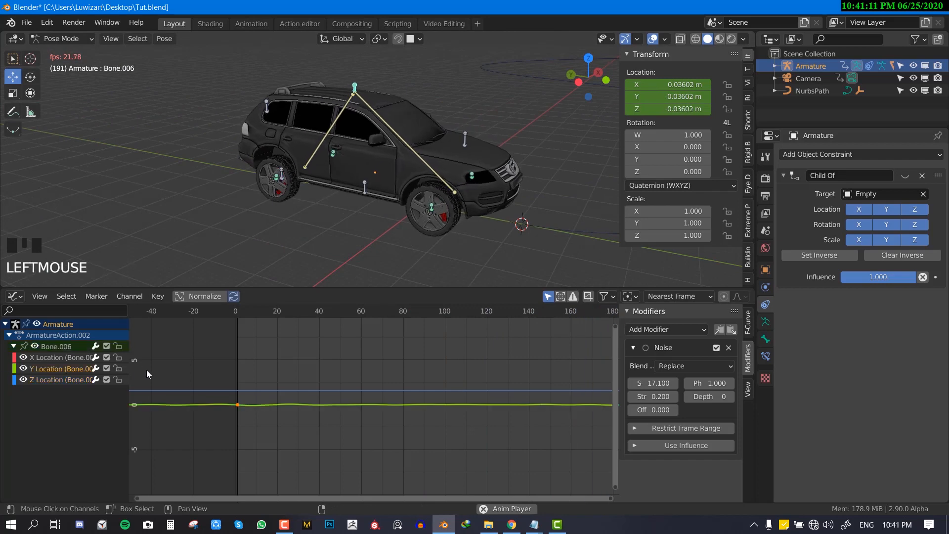
{"action": "middle_click_drag", "start_coordinate": [396, 138], "coordinate": [459, 204]}
{"action": "scroll", "coordinate": [440, 196], "scroll_direction": "down", "scroll_amount": 3}
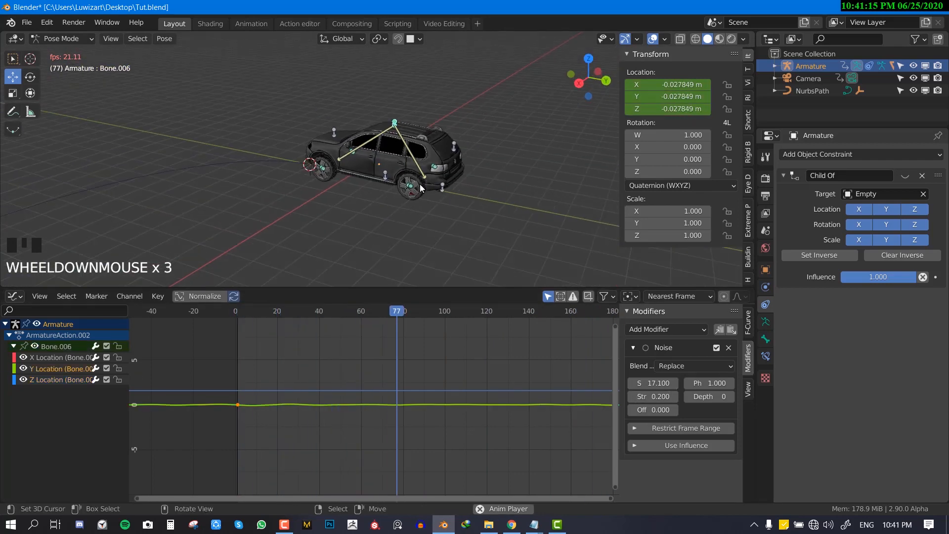
{"action": "scroll", "coordinate": [383, 182], "scroll_direction": "up", "scroll_amount": 5}
Step: Switch the armature to Object Mode and save the file
{"action": "key", "text": "ctrl+Tab"}
{"action": "scroll", "coordinate": [314, 202], "scroll_direction": "down", "scroll_amount": 1}
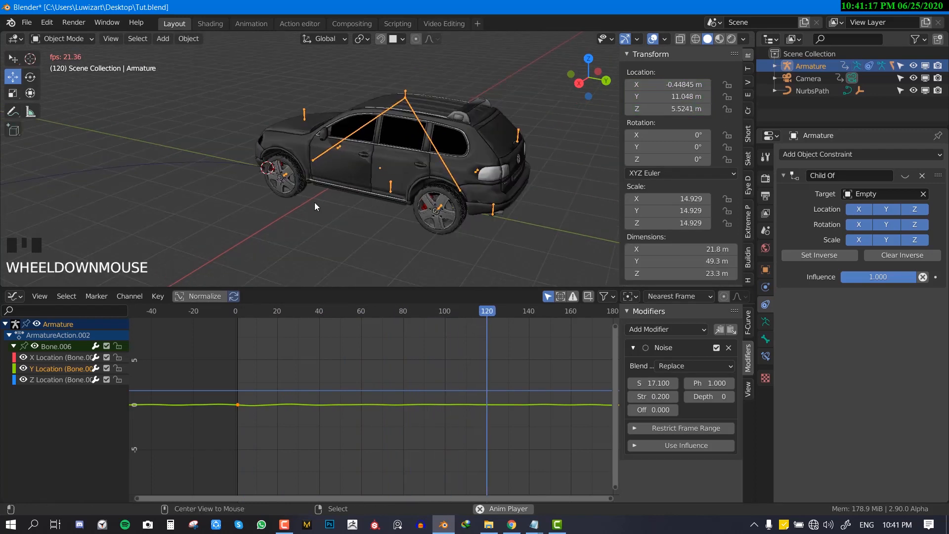
{"action": "middle_click_drag", "start_coordinate": [314, 203], "coordinate": [524, 216]}
{"action": "key", "text": "ctrl+s"}
{"action": "scroll", "coordinate": [360, 212], "scroll_direction": "down", "scroll_amount": 1}
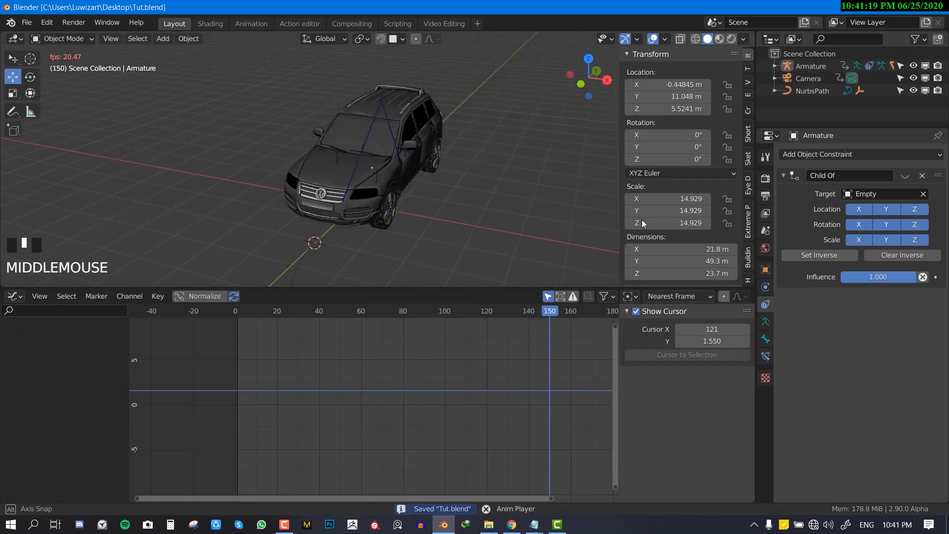
Step: Re-enable the armature's Child Of constraint and hide the viewport's sidebar and overlays
{"action": "left_click", "coordinate": [905, 177]}
{"action": "scroll", "coordinate": [338, 173], "scroll_direction": "down", "scroll_amount": 8}
{"action": "key", "text": "n"}
{"action": "middle_click_drag", "start_coordinate": [330, 158], "coordinate": [361, 140]}
{"action": "key", "text": "alt+grave"}
Step: Examine the playback of the car driving along the path, also in a maximized viewport
{"action": "scroll", "coordinate": [557, 173], "scroll_direction": "up", "scroll_amount": 4}
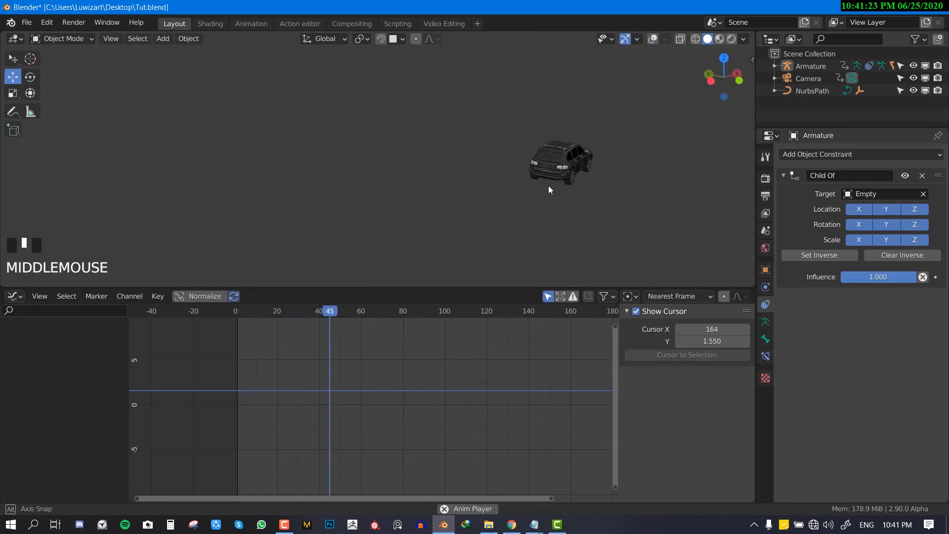
{"action": "scroll", "coordinate": [595, 179], "scroll_direction": "up", "scroll_amount": 2}
{"action": "scroll", "coordinate": [536, 183], "scroll_direction": "up", "scroll_amount": 1}
{"action": "scroll", "coordinate": [535, 183], "scroll_direction": "up", "scroll_amount": 1}
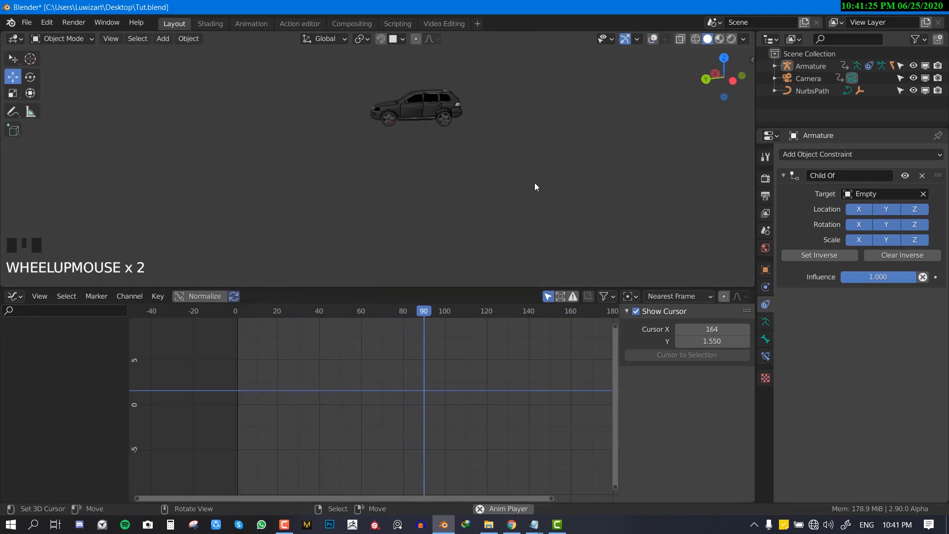
{"action": "scroll", "coordinate": [445, 146], "scroll_direction": "up", "scroll_amount": 1}
{"action": "middle_click_drag", "start_coordinate": [483, 142], "coordinate": [411, 138]}
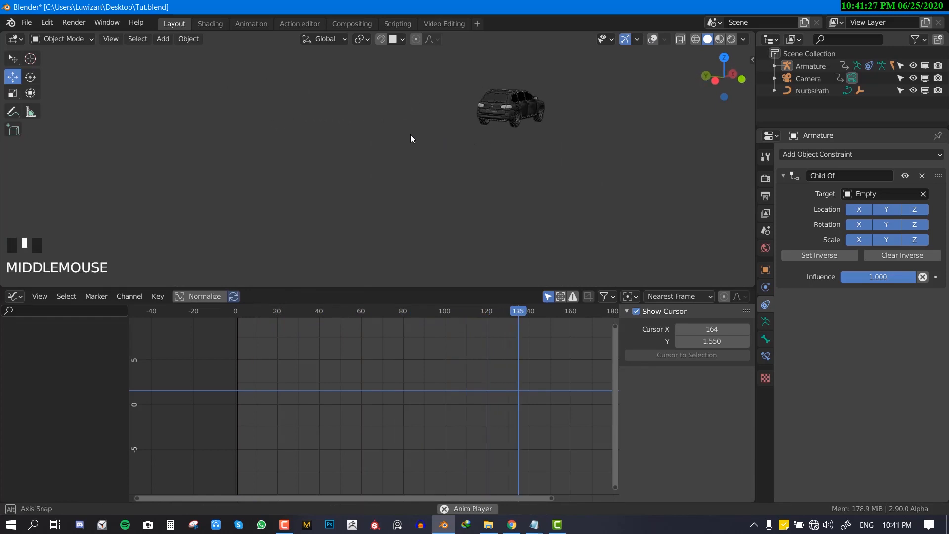
{"action": "middle_click_drag", "start_coordinate": [644, 138], "coordinate": [306, 142], "text": "shift"}
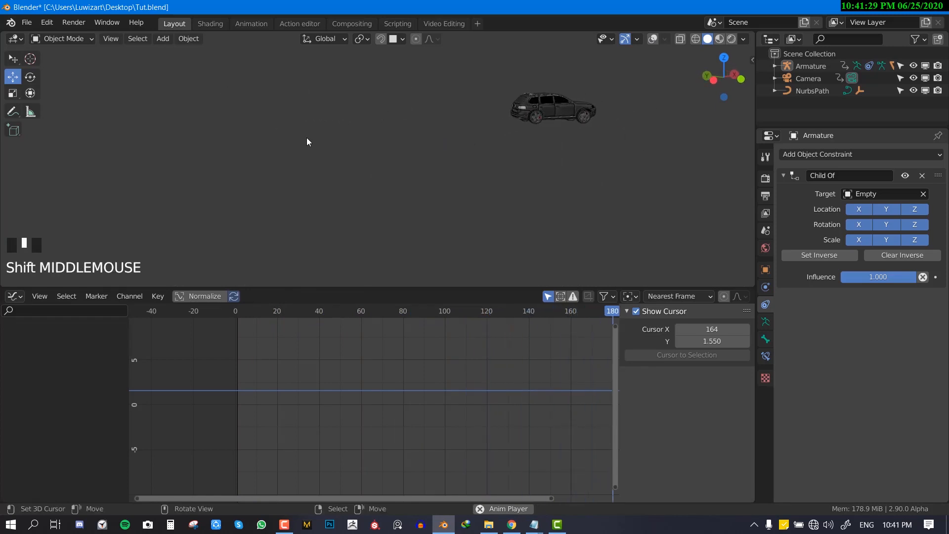
{"action": "key", "text": "ctrl+space"}
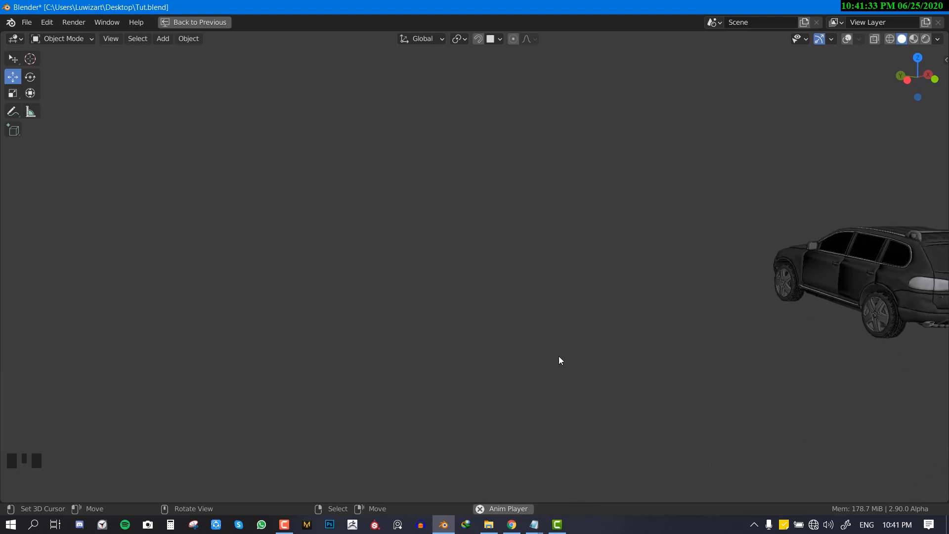
{"action": "scroll", "coordinate": [552, 353], "scroll_direction": "up", "scroll_amount": 2}
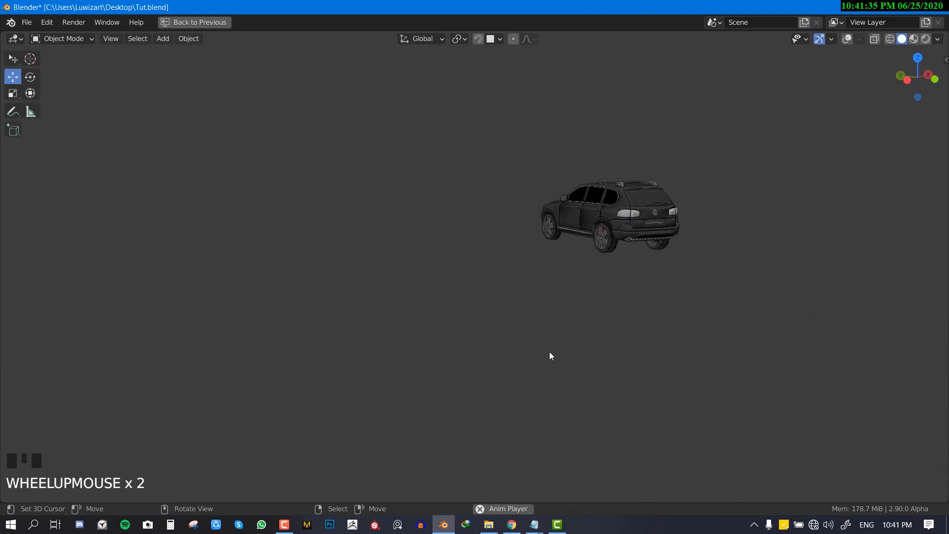
Step: Stop playback and select the armature with the viewport overlays and normal layout restored
{"action": "key", "text": "shift+space"}
{"action": "key", "text": "alt+grave"}
{"action": "right_click", "coordinate": [569, 176]}
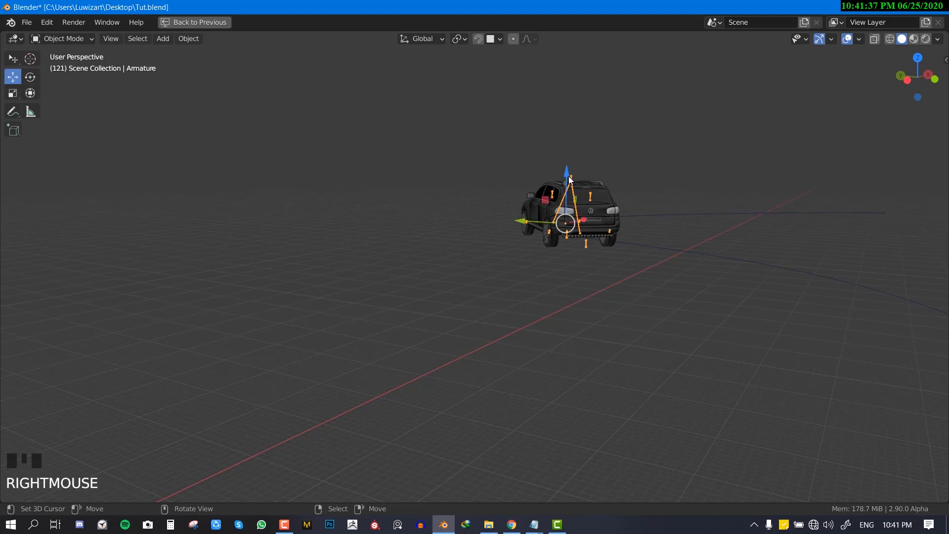
{"action": "key", "text": "ctrl+space"}
Step: Select the bone above the hood in Pose Mode and switch the lower editor to the Timeline
{"action": "scroll", "coordinate": [568, 198], "scroll_direction": "down", "scroll_amount": 2}
{"action": "left_click", "coordinate": [283, 352]}
{"action": "left_click_drag", "start_coordinate": [270, 352], "coordinate": [281, 348]}
{"action": "scroll", "coordinate": [522, 238], "scroll_direction": "down", "scroll_amount": 2}
{"action": "middle_click_drag", "start_coordinate": [522, 238], "coordinate": [280, 188]}
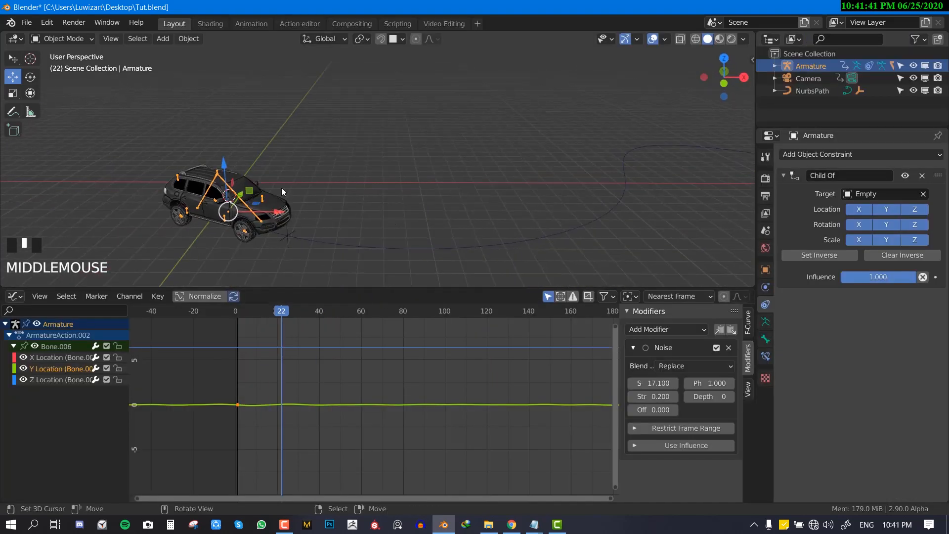
{"action": "right_click", "coordinate": [263, 198]}
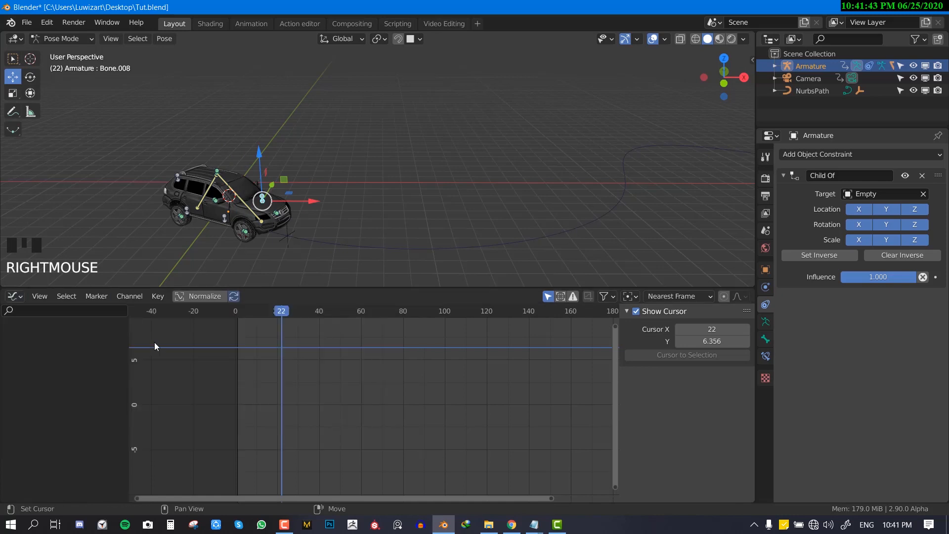
{"action": "left_click", "coordinate": [14, 296]}
{"action": "left_click", "coordinate": [160, 356]}
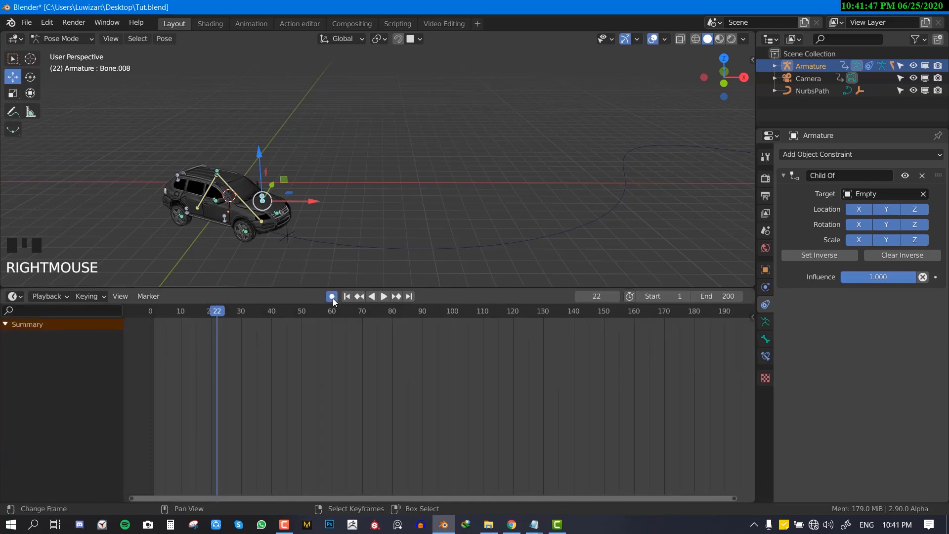
Step: Insert a LocRotScale keyframe for the hood bone at frame 5
{"action": "left_click", "coordinate": [191, 371]}
{"action": "left_click", "coordinate": [190, 373]}
{"action": "left_click", "coordinate": [190, 373]}
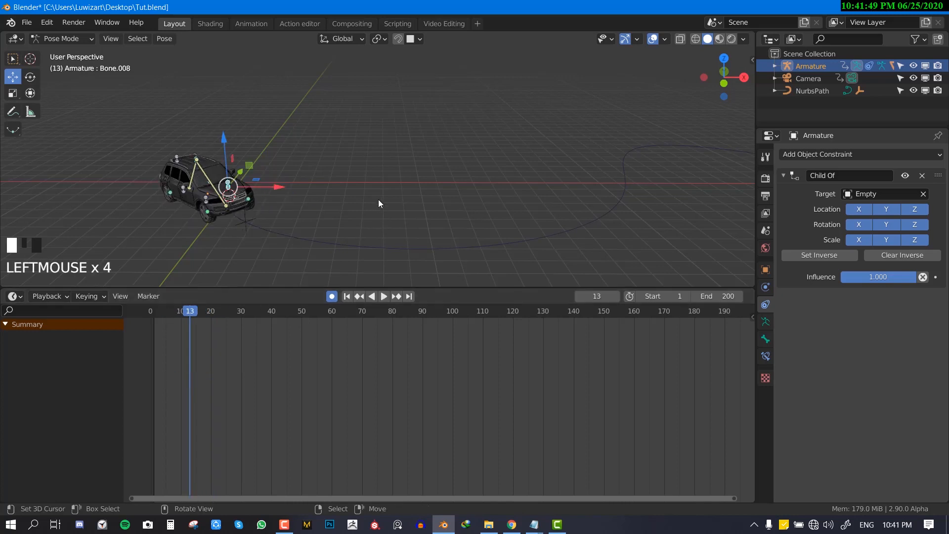
{"action": "left_click", "coordinate": [190, 373]}
{"action": "left_click", "coordinate": [166, 372]}
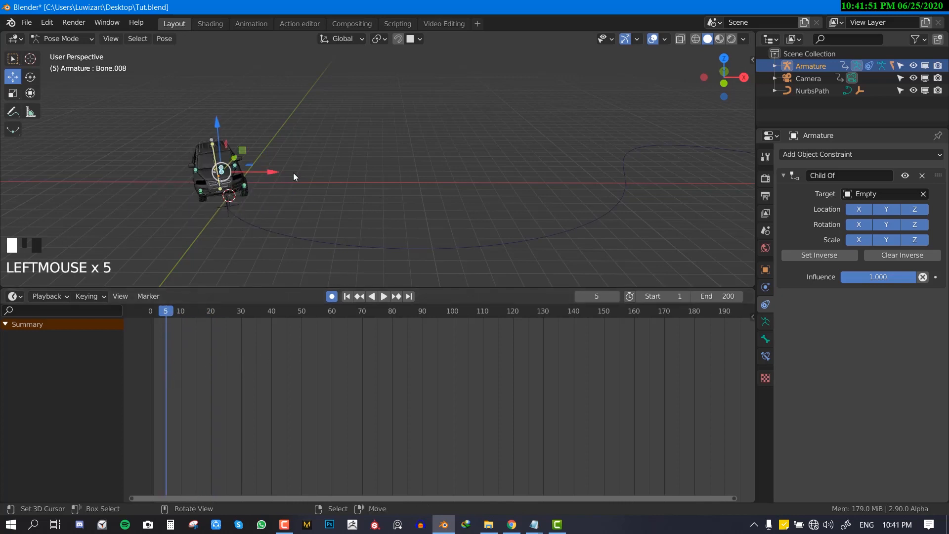
{"action": "key", "text": "i"}
Step: Keyframe a rotation of the hood bone around the global Z axis at frame 10 to steer the front wheels
{"action": "scroll", "coordinate": [277, 194], "scroll_direction": "up", "scroll_amount": 2}
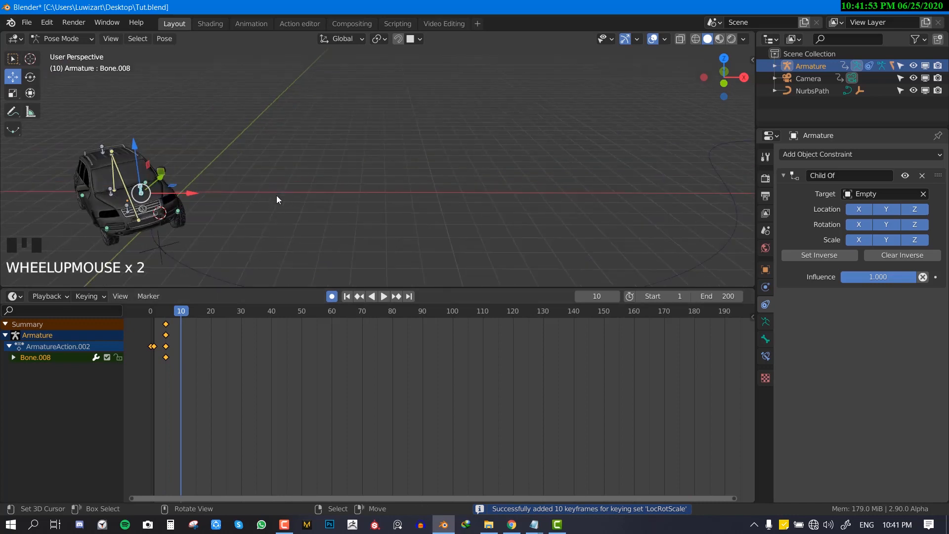
{"action": "key", "text": "space"}
{"action": "left_click_drag", "start_coordinate": [153, 203], "coordinate": [163, 208]}
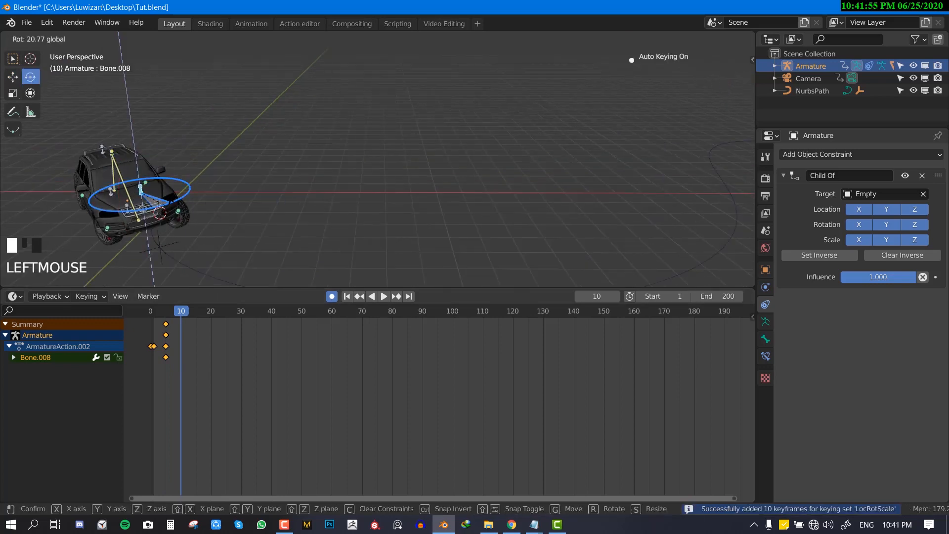
{"action": "left_click_drag", "start_coordinate": [165, 265], "coordinate": [165, 267]}
Step: Keyframe steering rotations of the hood bone around the global Z axis at frames 18 and 27
{"action": "left_click", "coordinate": [204, 344]}
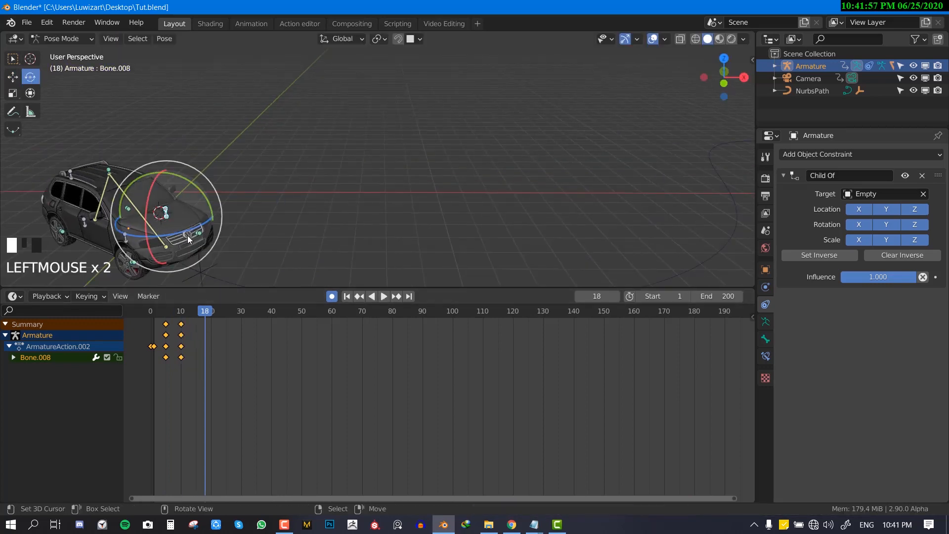
{"action": "left_click_drag", "start_coordinate": [188, 235], "coordinate": [182, 239]}
{"action": "middle_click_drag", "start_coordinate": [201, 242], "coordinate": [231, 203], "text": "shift"}
{"action": "left_click_drag", "start_coordinate": [219, 319], "coordinate": [231, 328]}
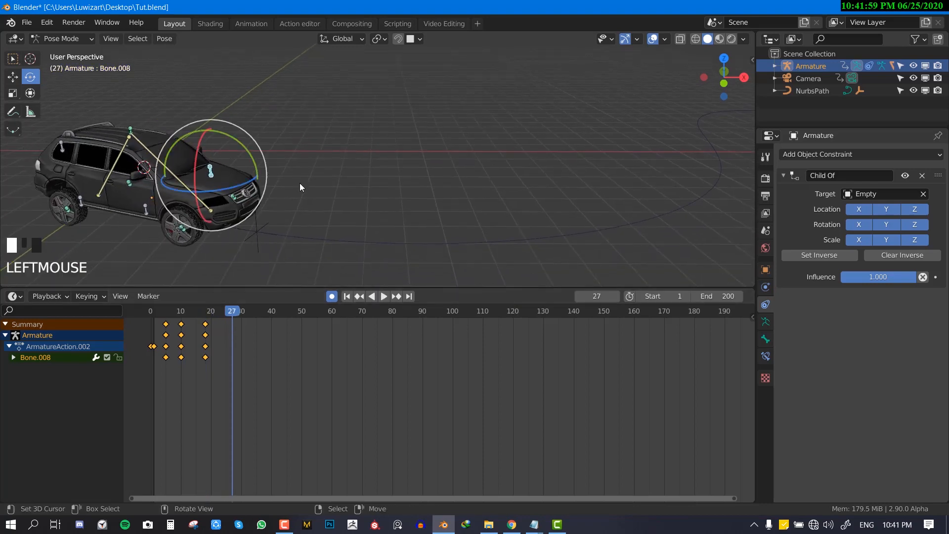
{"action": "middle_click_drag", "start_coordinate": [300, 182], "coordinate": [230, 158]}
{"action": "scroll", "coordinate": [250, 179], "scroll_direction": "up", "scroll_amount": 1}
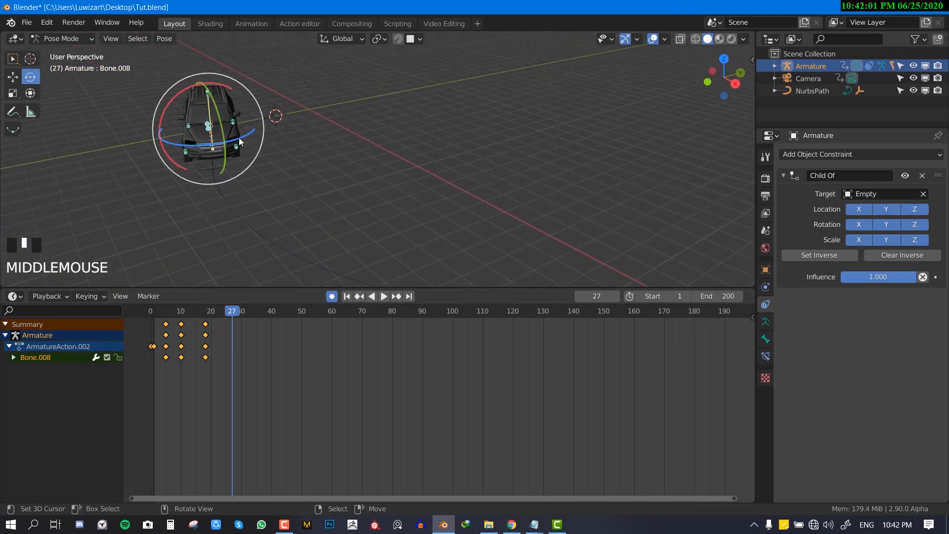
{"action": "left_click_drag", "start_coordinate": [238, 137], "coordinate": [277, 133]}
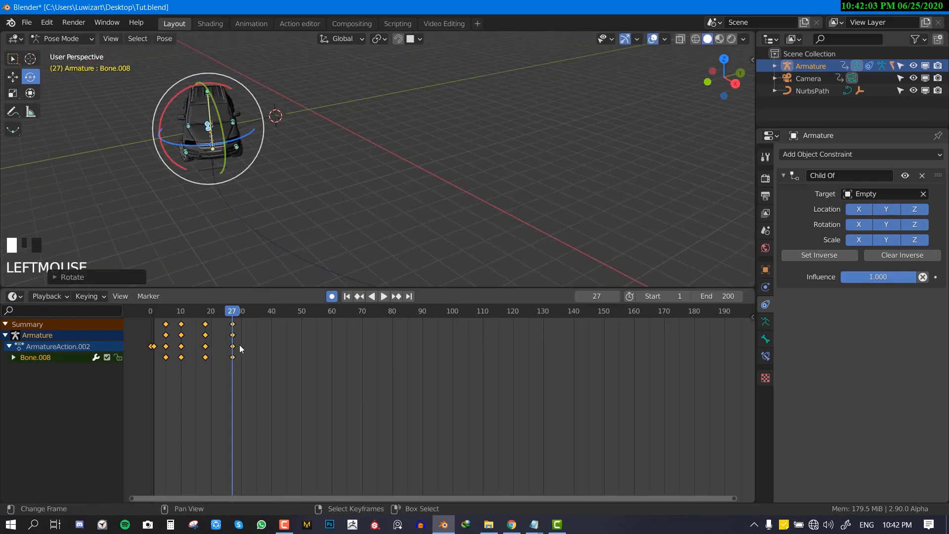
Step: Continue the steering with keyframes on the hood bone at frames 38 and 43
{"action": "left_click_drag", "start_coordinate": [231, 342], "coordinate": [265, 342]}
{"action": "middle_click_drag", "start_coordinate": [261, 186], "coordinate": [250, 87], "text": "shift"}
{"action": "mouse_move", "coordinate": [249, 87]}
{"action": "left_mouse_down"}
{"action": "mouse_move", "coordinate": [233, 84]}
{"action": "mouse_move", "coordinate": [267, 86]}
{"action": "mouse_move", "coordinate": [239, 95]}
{"action": "left_mouse_up"}
{"action": "double_click", "coordinate": [281, 354]}
{"action": "middle_click_drag", "start_coordinate": [294, 185], "coordinate": [295, 153], "text": "shift"}
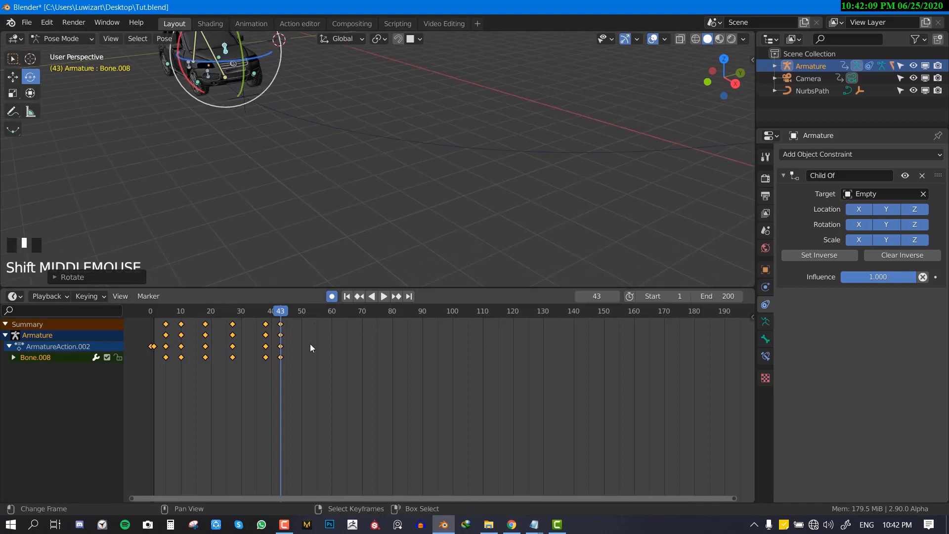
Step: Rotate the hood bone around the global Z axis at frames 68 and 85 to keyframe the steering through the curve
{"action": "left_click_drag", "start_coordinate": [310, 343], "coordinate": [356, 343]}
{"action": "middle_click_drag", "start_coordinate": [410, 194], "coordinate": [193, 91]}
{"action": "mouse_move", "coordinate": [179, 78]}
{"action": "left_mouse_down"}
{"action": "mouse_move", "coordinate": [193, 69]}
{"action": "mouse_move", "coordinate": [179, 79]}
{"action": "left_mouse_up"}
{"action": "scroll", "coordinate": [324, 244], "scroll_direction": "down", "scroll_amount": 2}
{"action": "left_click_drag", "start_coordinate": [382, 364], "coordinate": [407, 363]}
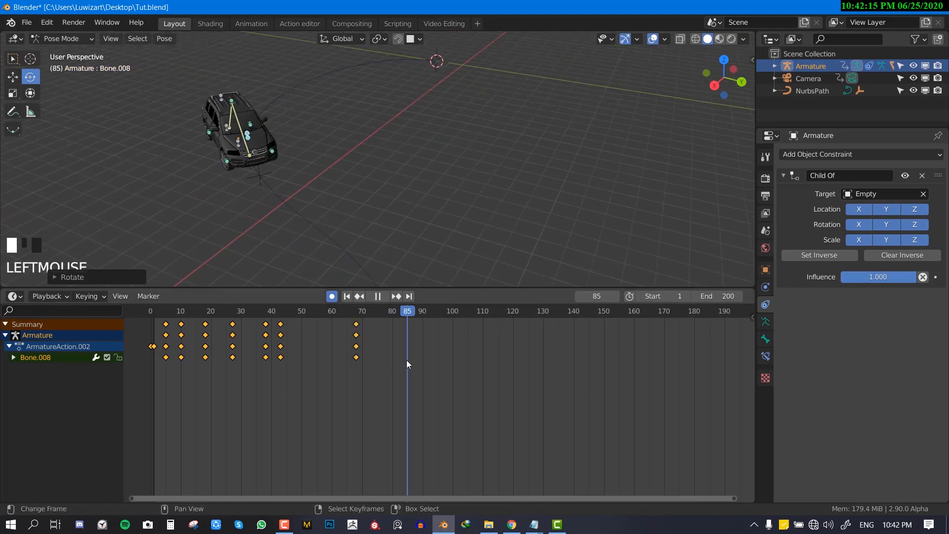
{"action": "middle_click_drag", "start_coordinate": [292, 197], "coordinate": [270, 184]}
{"action": "left_click_drag", "start_coordinate": [277, 131], "coordinate": [265, 128]}
Step: Keyframe the hood bone's last steering rotation at frame 108 and set the animation's end frame to 108
{"action": "scroll", "coordinate": [336, 198], "scroll_direction": "down", "scroll_amount": 1}
{"action": "left_click_drag", "start_coordinate": [428, 357], "coordinate": [477, 357]}
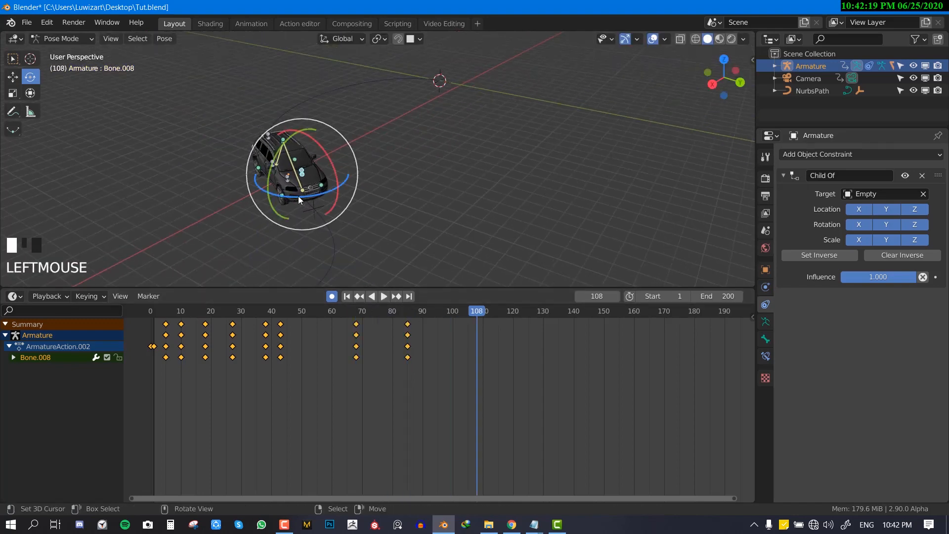
{"action": "mouse_move", "coordinate": [298, 196]}
{"action": "left_mouse_down"}
{"action": "mouse_move", "coordinate": [282, 190]}
{"action": "mouse_move", "coordinate": [290, 194]}
{"action": "left_mouse_up"}
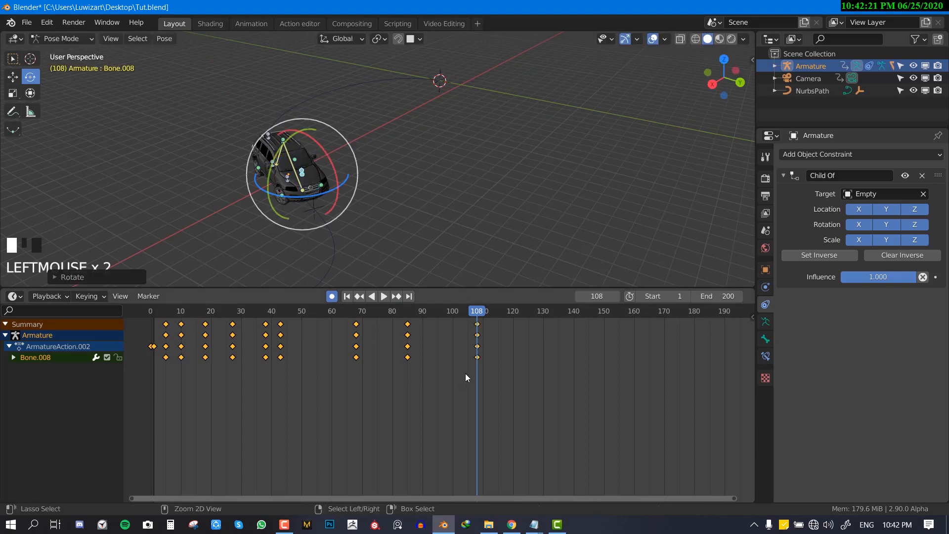
{"action": "key", "text": "ctrl+End"}
Step: Play the animation with the viewport overlays hidden and return the armature to Object Mode
{"action": "key", "text": "shift+space"}
{"action": "key", "text": "grave"}
{"action": "key", "text": "alt+grave"}
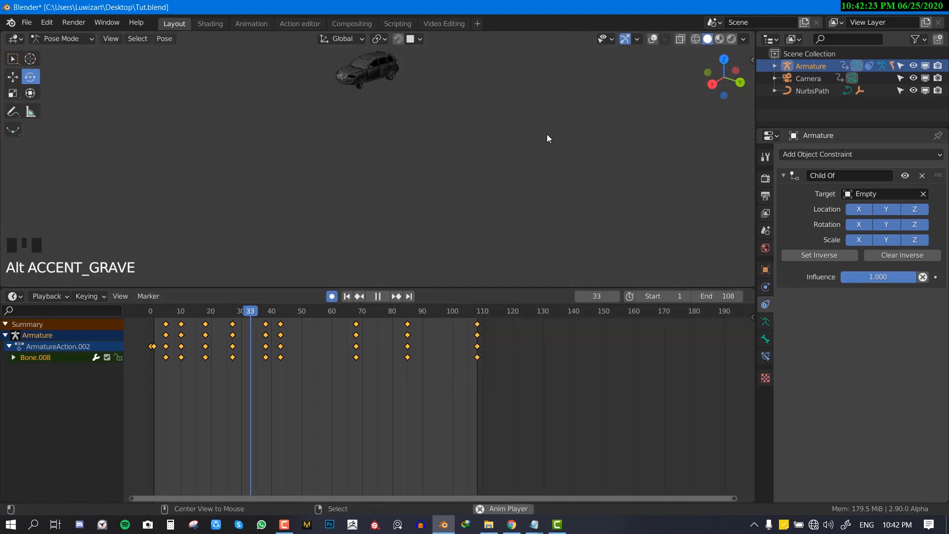
{"action": "key", "text": "ctrl+Tab"}
Step: Examine the car's motion and front-wheel steering during playback in a maximized viewport, from an oblique angle and the front view
{"action": "middle_click_drag", "start_coordinate": [499, 137], "coordinate": [378, 132], "text": "shift"}
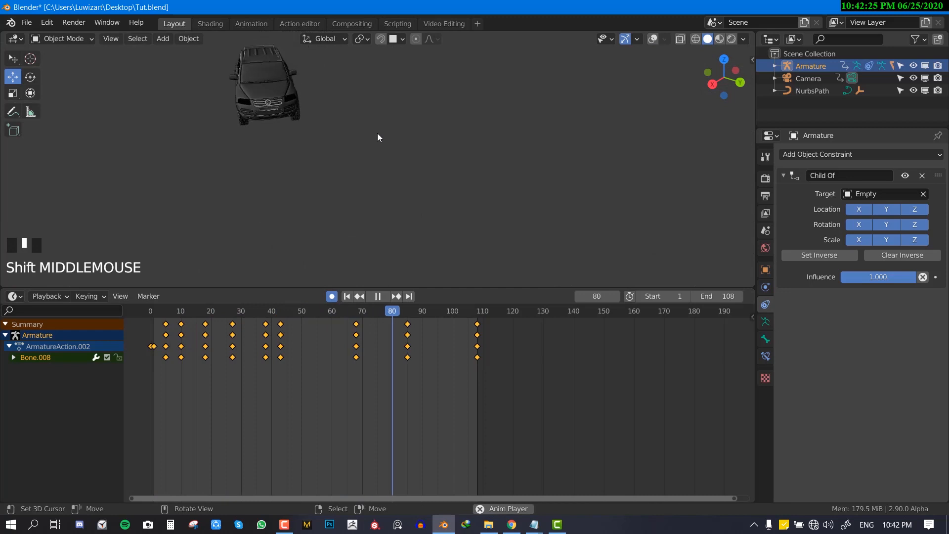
{"action": "scroll", "coordinate": [373, 137], "scroll_direction": "down", "scroll_amount": 2}
{"action": "scroll", "coordinate": [372, 135], "scroll_direction": "down", "scroll_amount": 2}
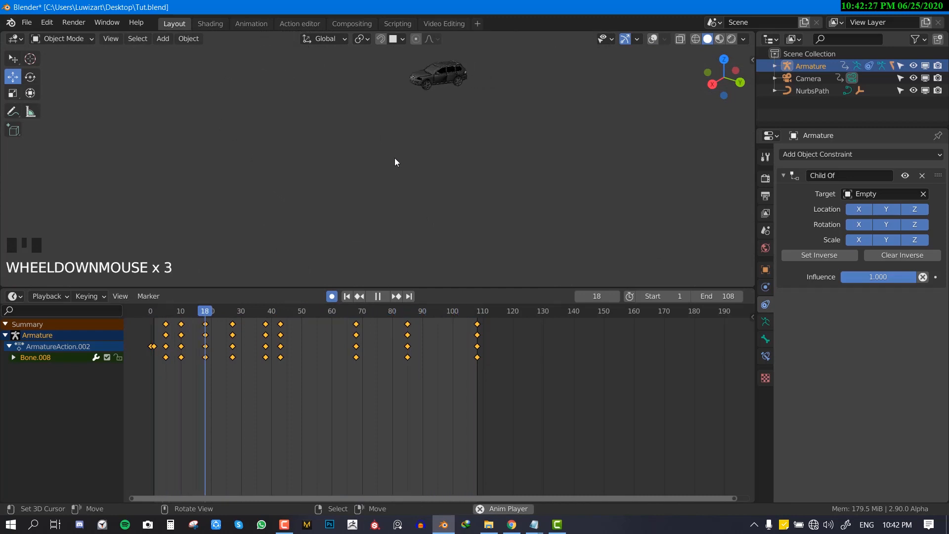
{"action": "middle_click_drag", "start_coordinate": [423, 149], "coordinate": [439, 125]}
{"action": "scroll", "coordinate": [449, 115], "scroll_direction": "up", "scroll_amount": 2}
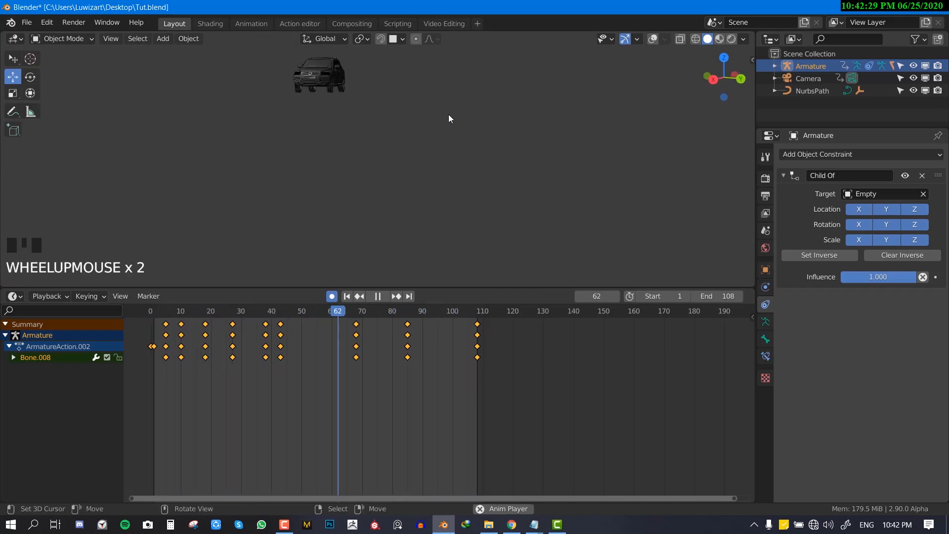
{"action": "key", "text": "ctrl+space"}
{"action": "scroll", "coordinate": [402, 162], "scroll_direction": "up", "scroll_amount": 1}
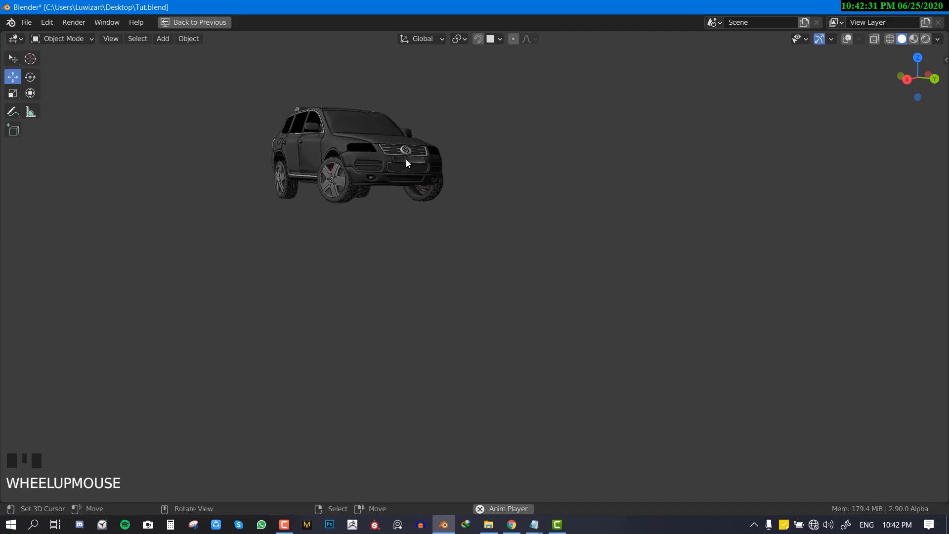
{"action": "middle_click_drag", "start_coordinate": [405, 159], "coordinate": [437, 167]}
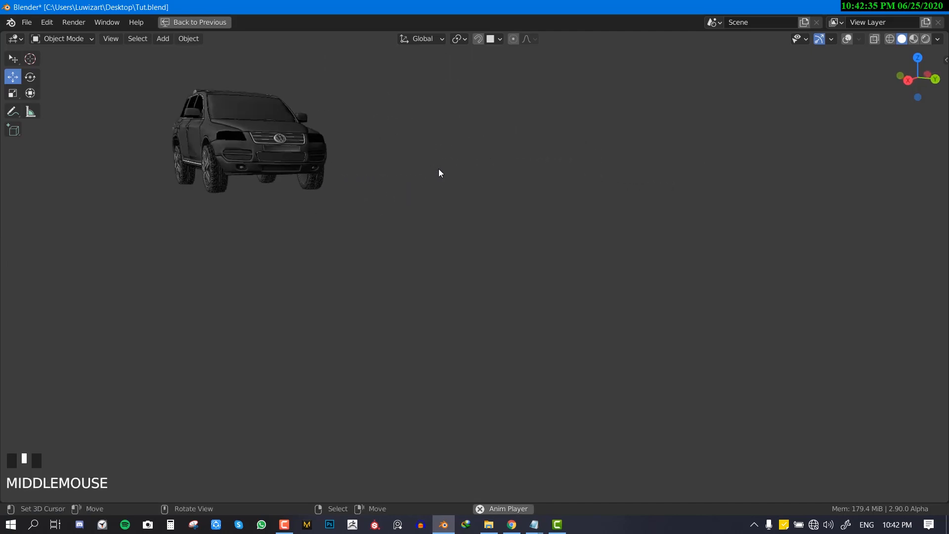
{"action": "scroll", "coordinate": [434, 179], "scroll_direction": "up", "scroll_amount": 3}
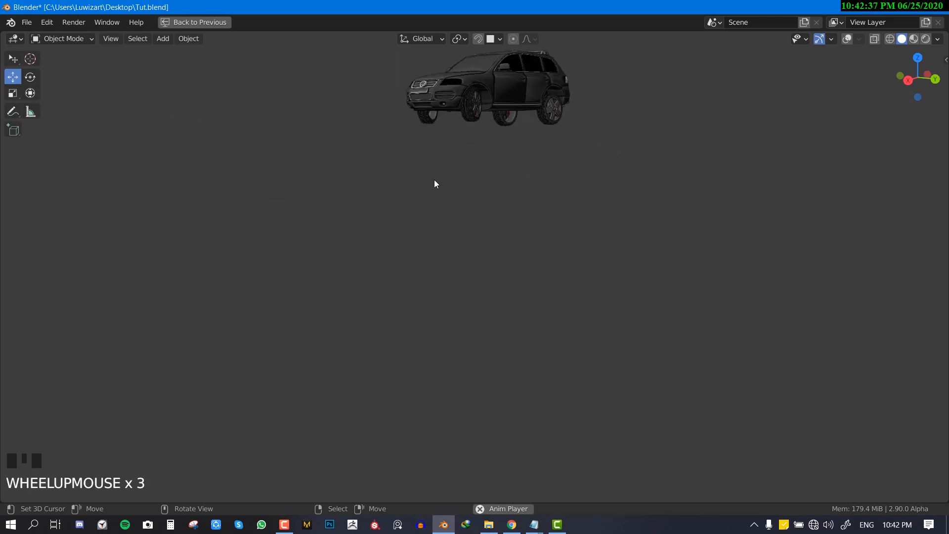
{"action": "middle_click_drag", "start_coordinate": [458, 176], "coordinate": [400, 266], "text": "shift"}
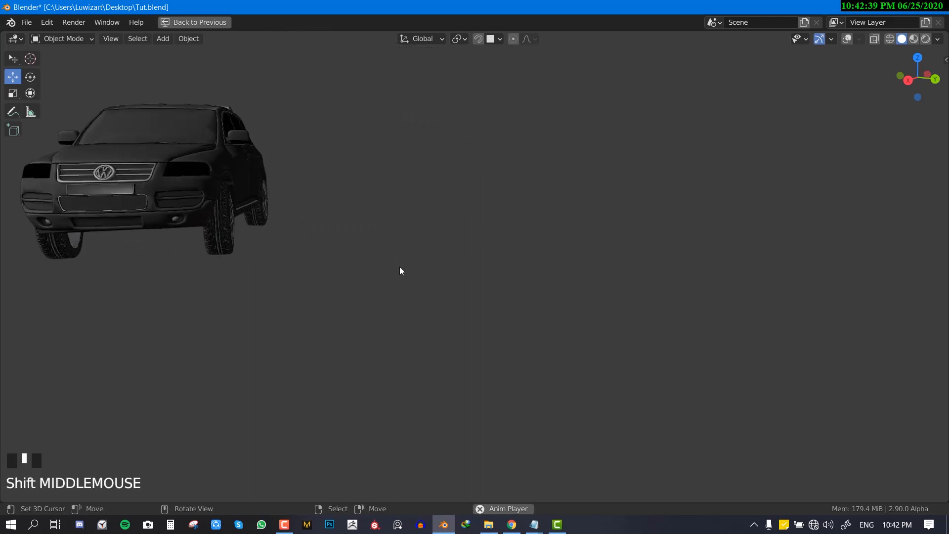
{"action": "key", "text": "KP_1"}
{"action": "scroll", "coordinate": [420, 263], "scroll_direction": "down", "scroll_amount": 3}
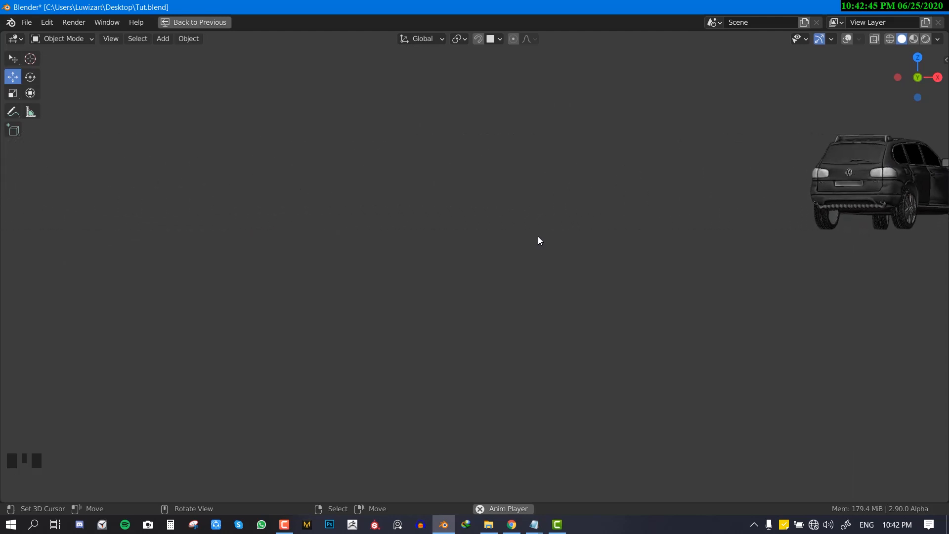
{"action": "scroll", "coordinate": [540, 238], "scroll_direction": "down", "scroll_amount": 2}
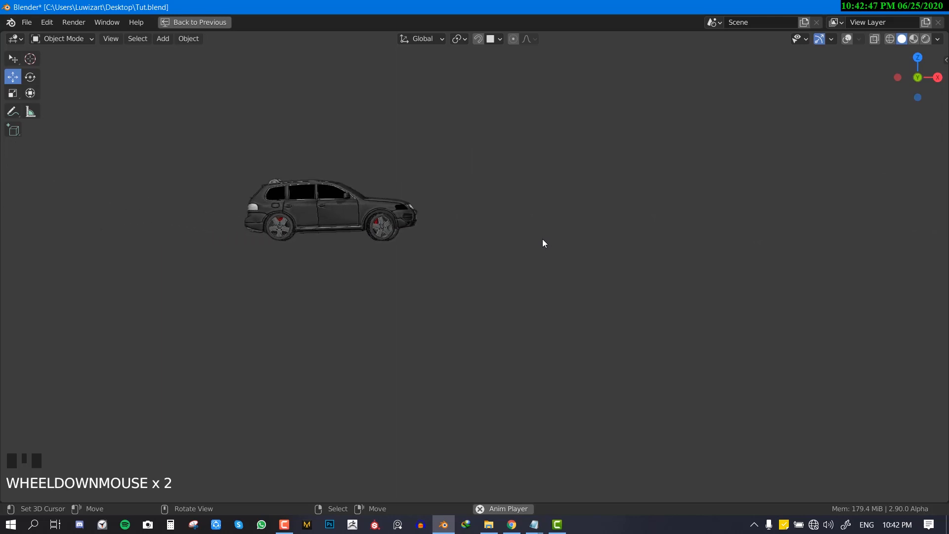